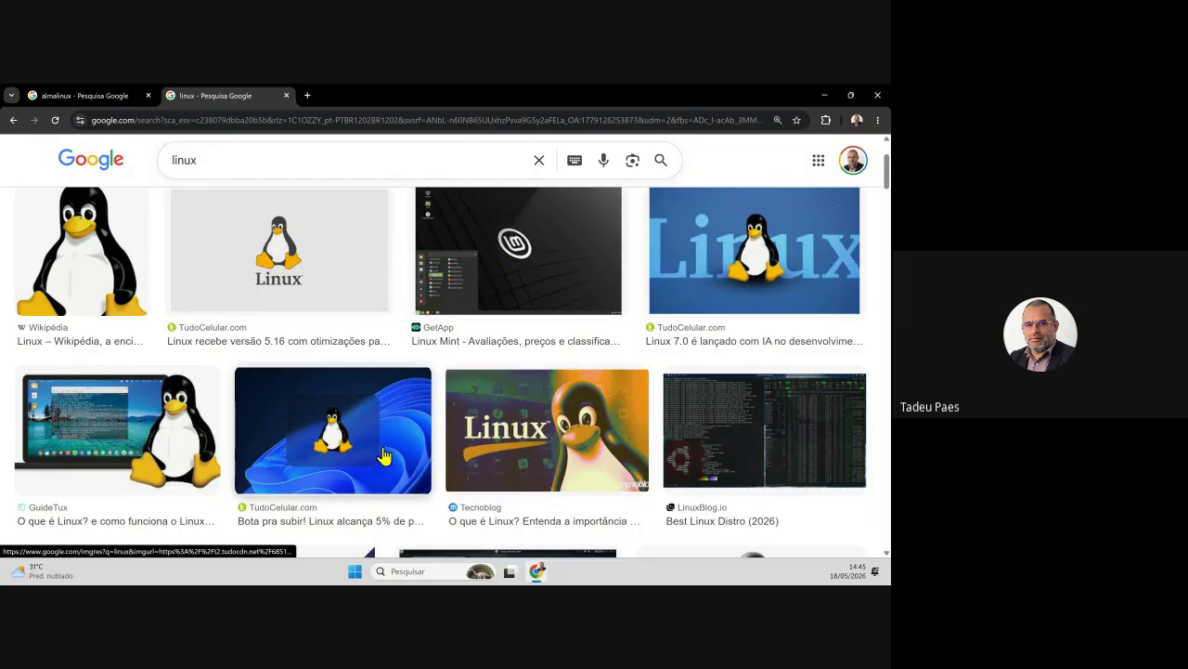
- Refine the query to 'linux distros' and browse the logo collages and family-chart image results
scroll(688, 440, "down", 3)
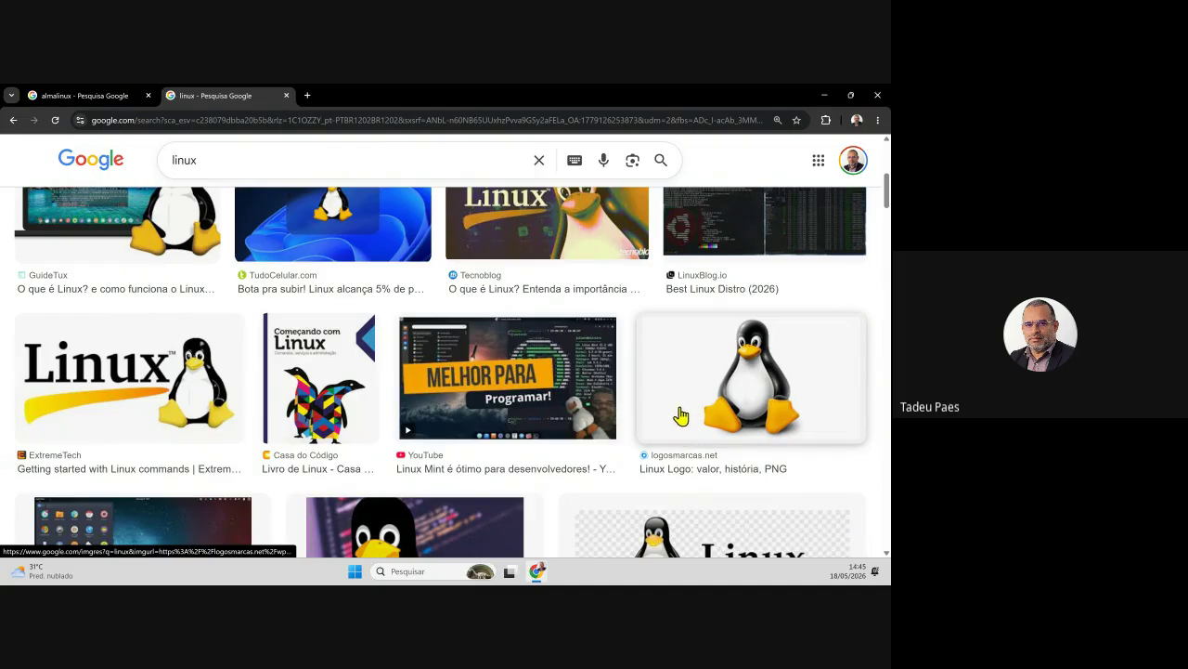
scroll(679, 414, "down", 3)
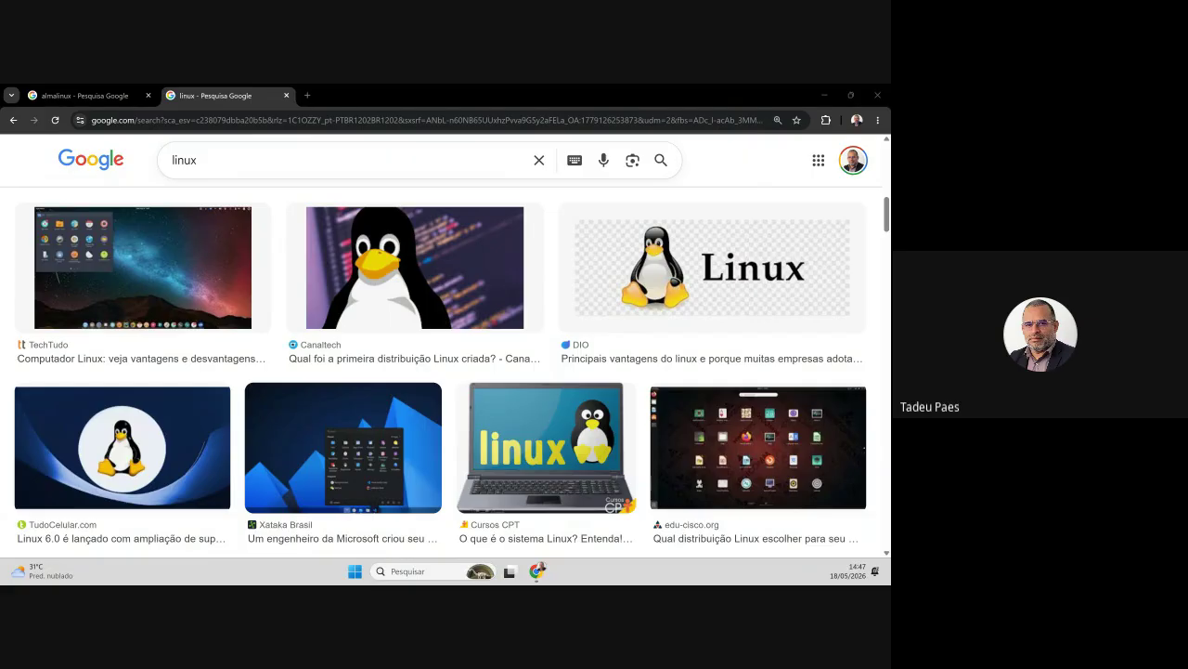
left_click(251, 169)
type("distros")
key("Return")
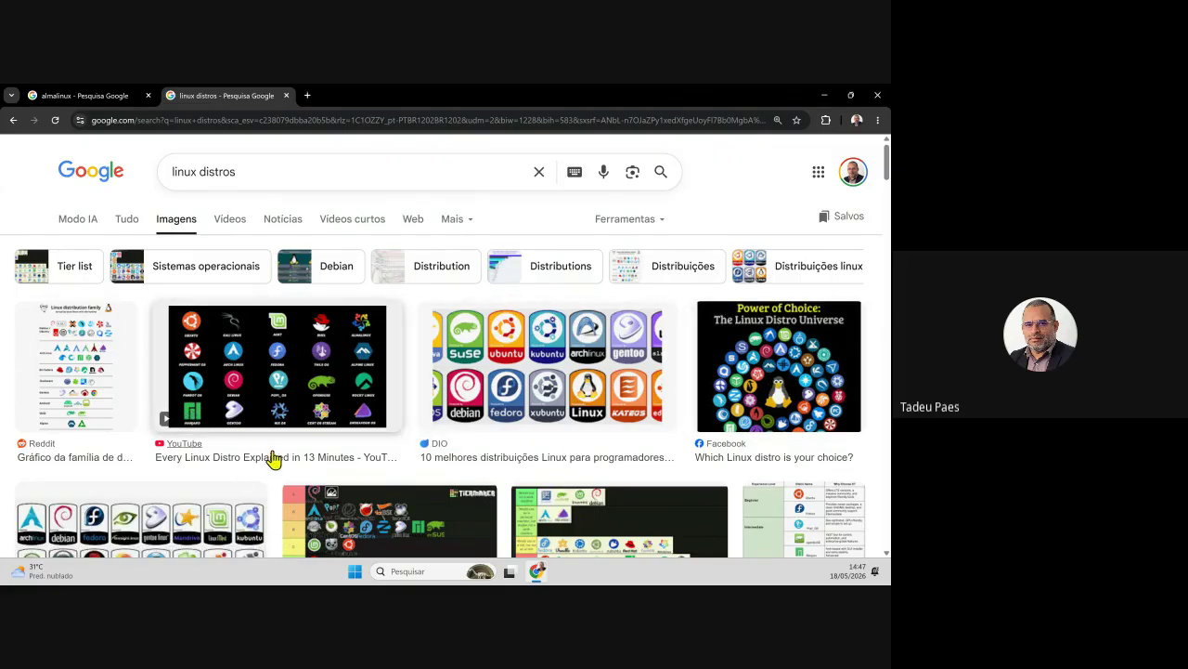
scroll(362, 462, "down", 1)
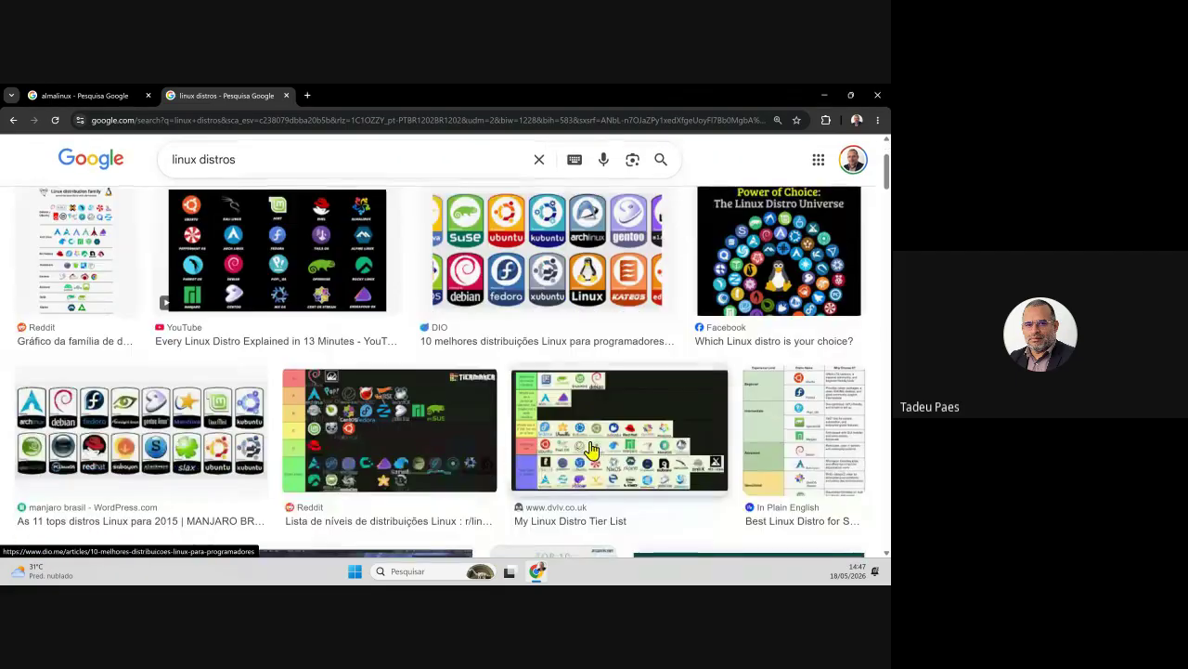
scroll(590, 454, "down", 3)
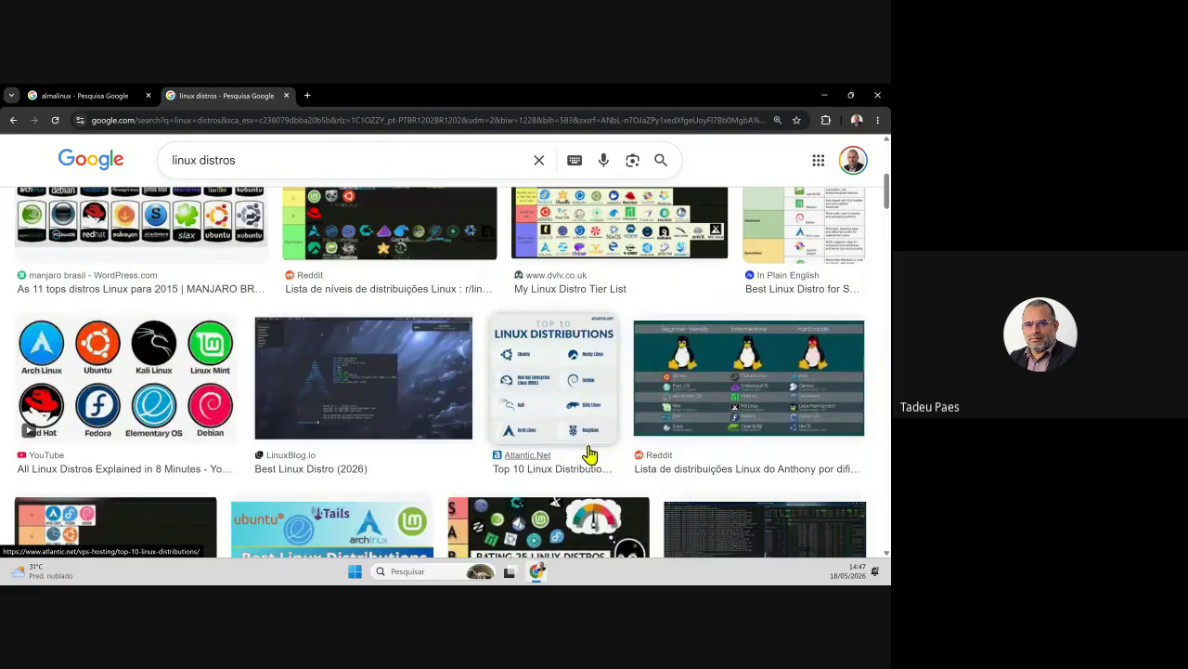
scroll(596, 455, "down", 2)
scroll(612, 459, "down", 2)
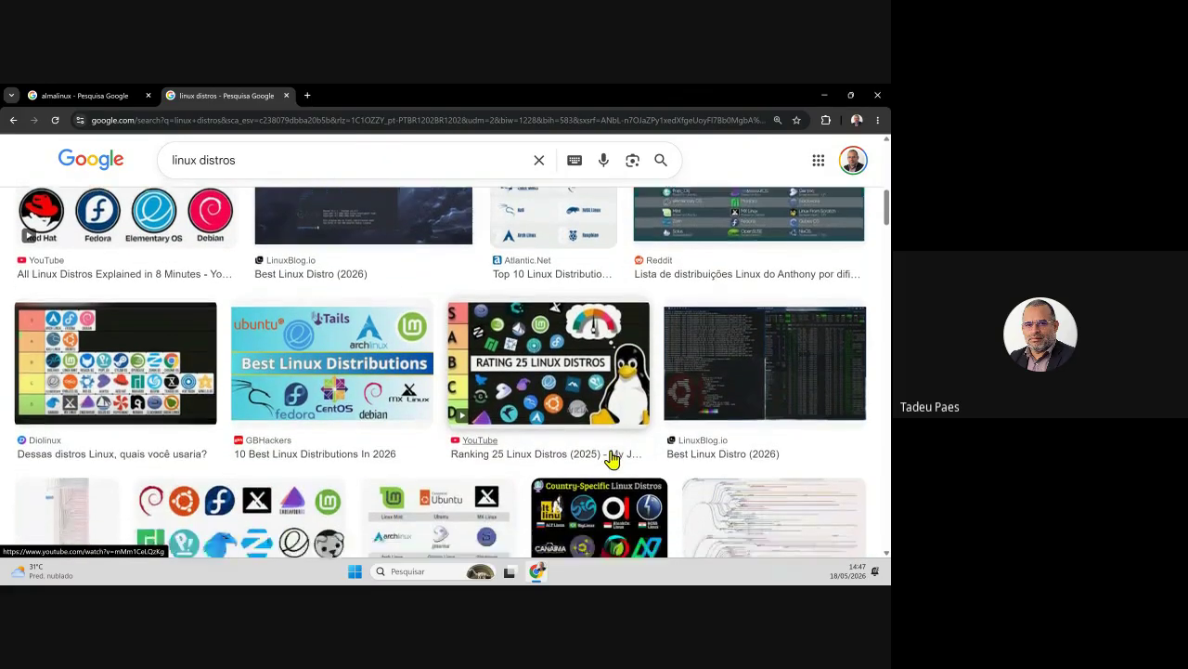
scroll(612, 459, "down", 1)
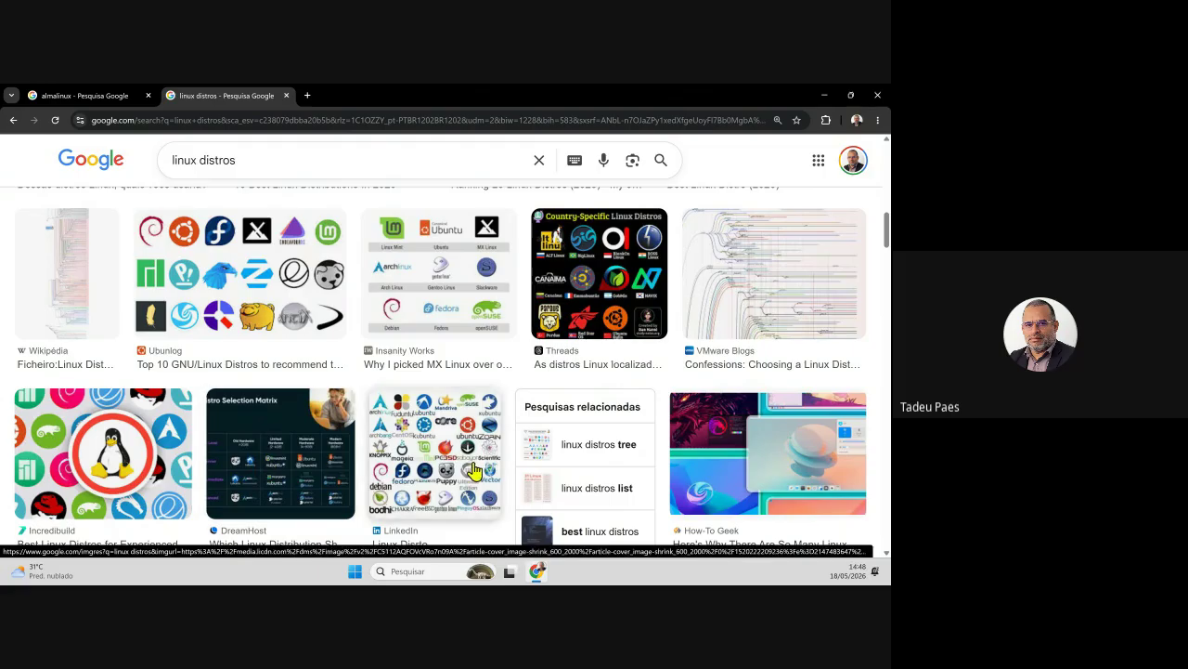
scroll(327, 488, "up", 1)
scroll(325, 488, "up", 10)
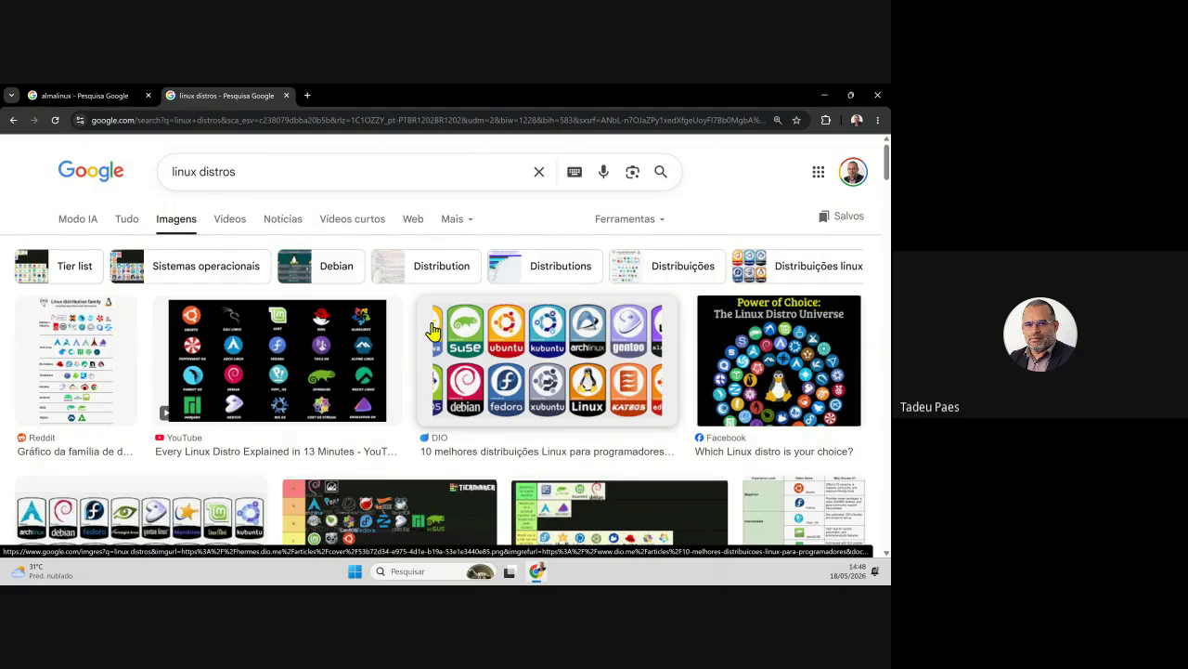
- Preview the Reddit 'Gráfico da família de distribuições Linux' chart image
left_click(113, 412)
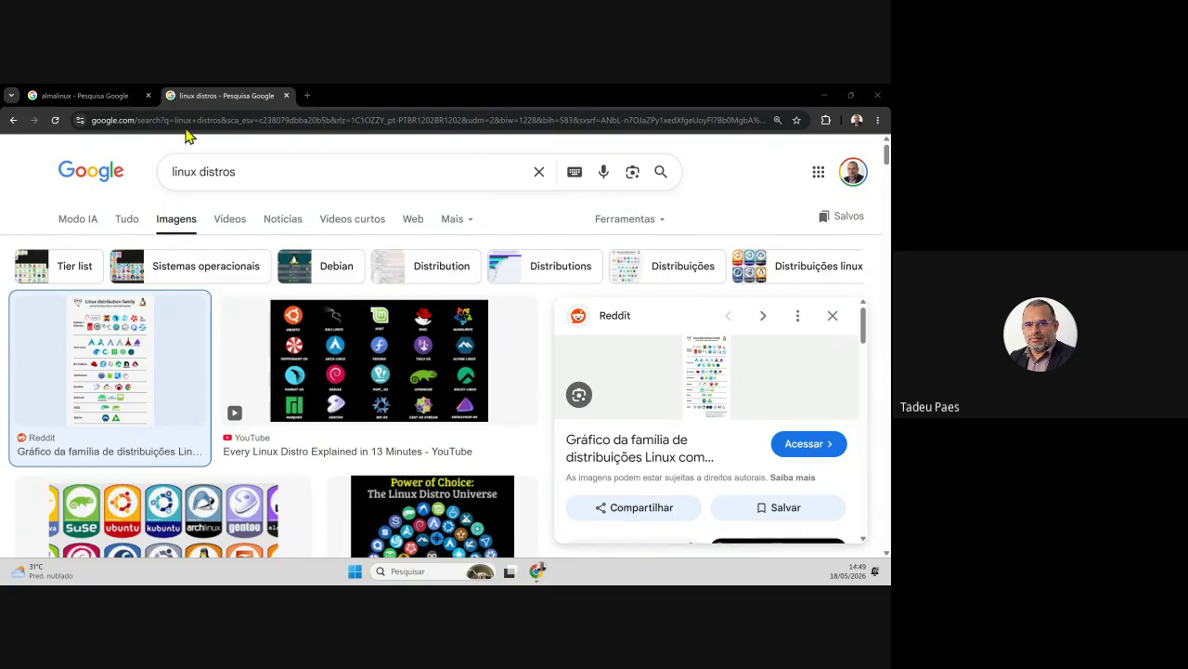
- Search for 'linux distros centos' and switch to the Tudo (all results) listing
left_click(327, 186)
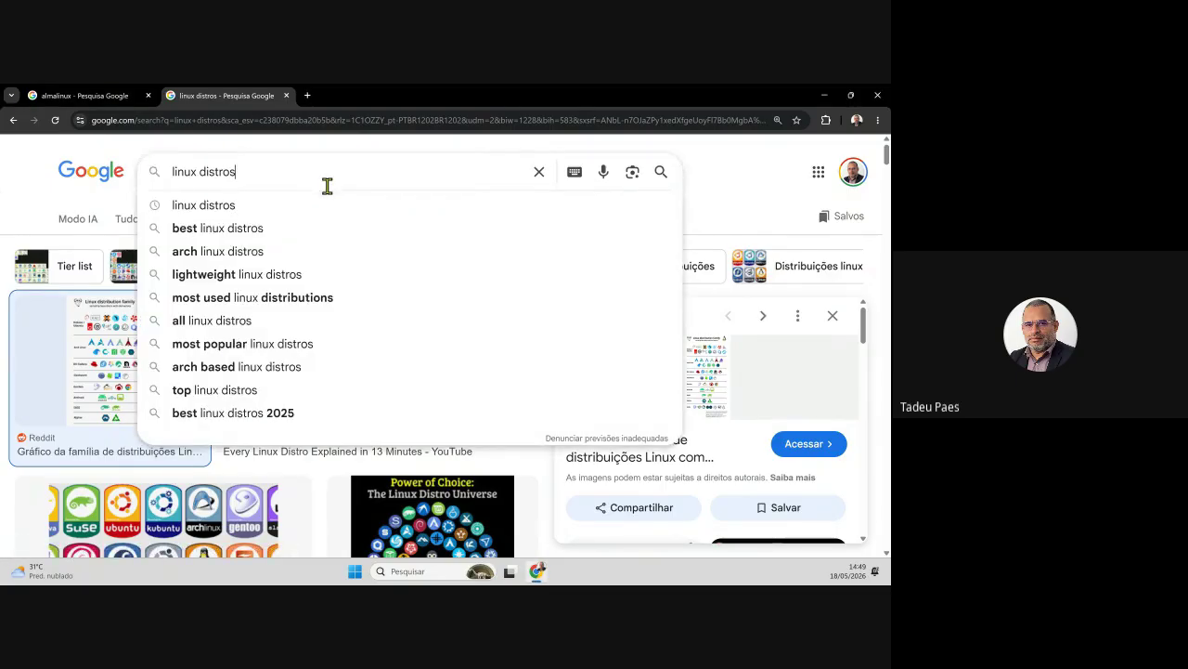
type("a")
key("BackSpace")
type("c")
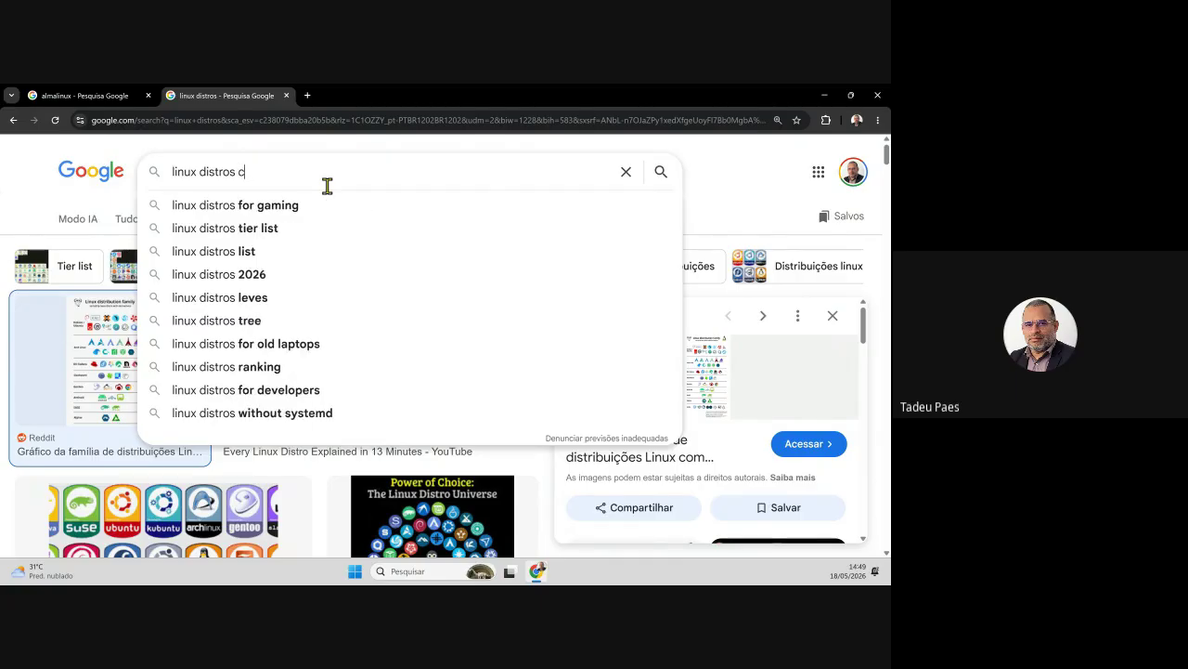
type("ent os")
key("BackSpace")
key("BackSpace")
key("BackSpace")
type("s")
key("BackSpace")
type("os")
key("Return")
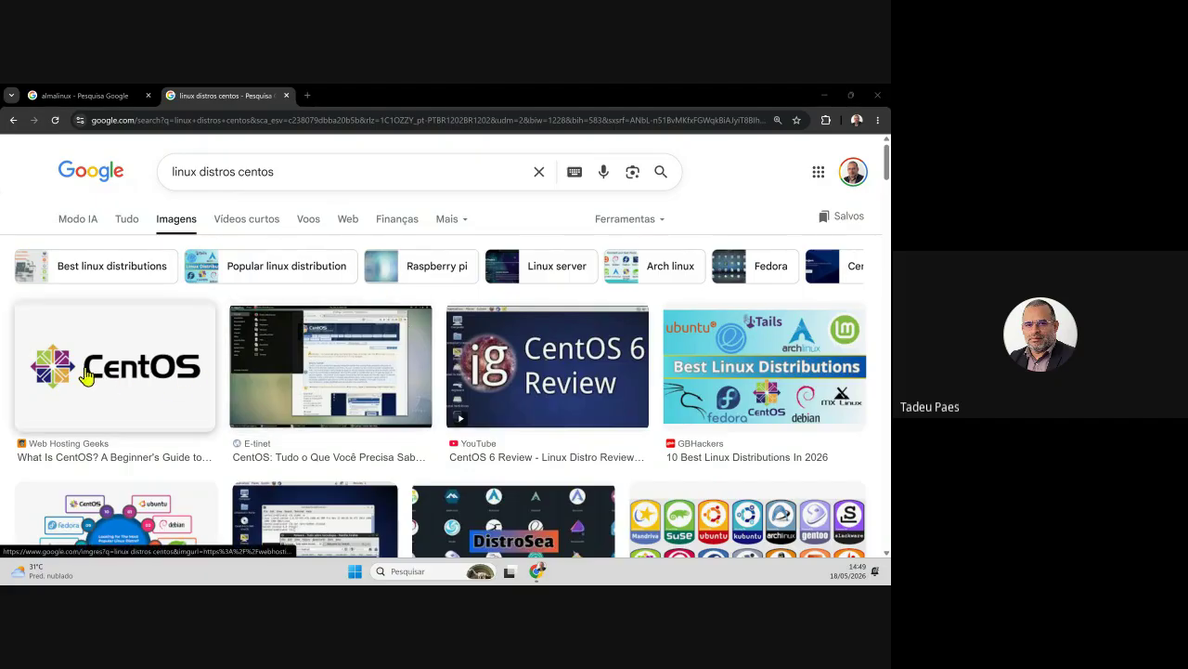
left_click(127, 223)
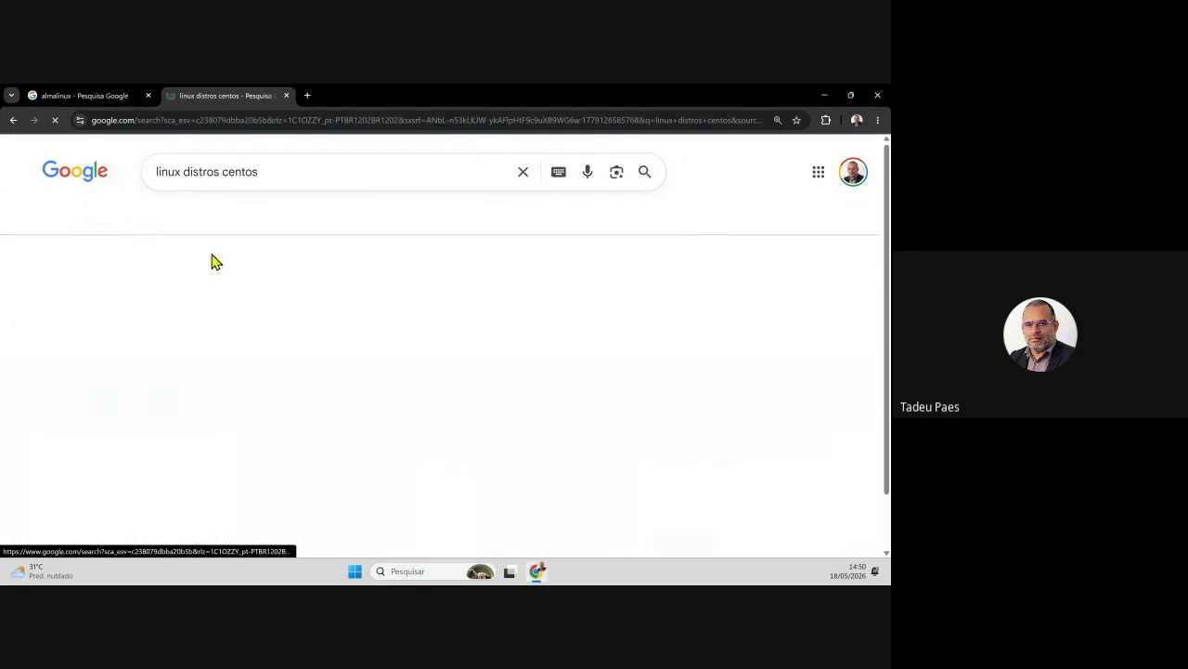
- Open The CentOS Project site, browse its home page, and choose Download on the CentOS Stream card
left_click(158, 298)
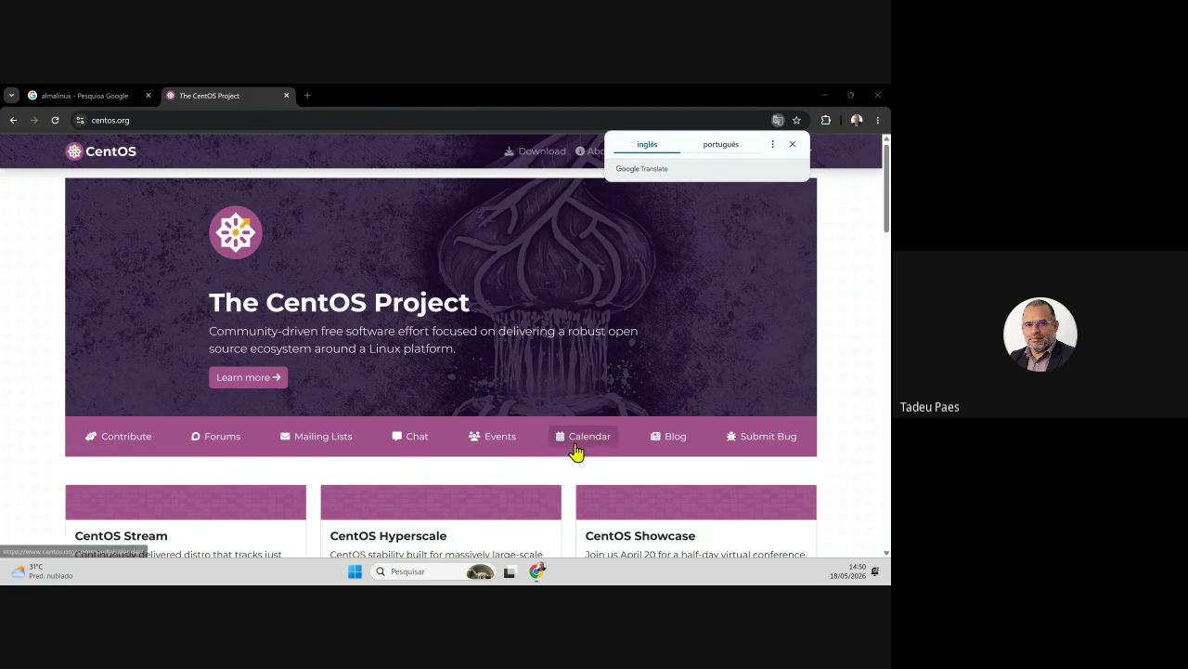
scroll(576, 451, "down", 2)
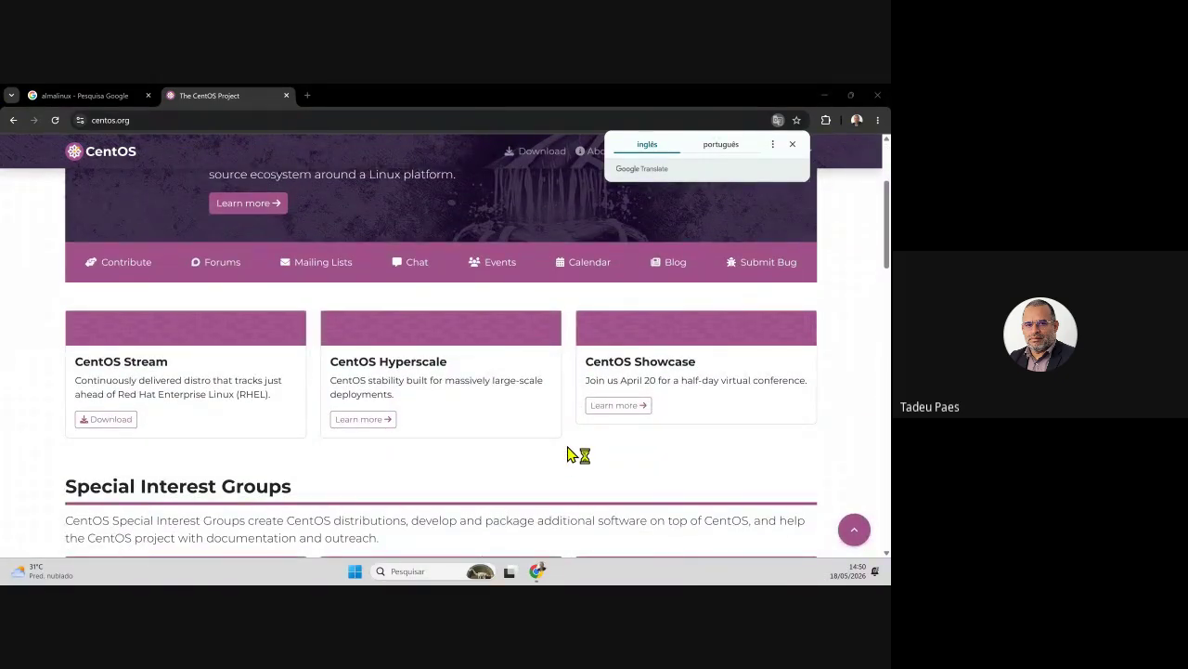
scroll(568, 453, "down", 2)
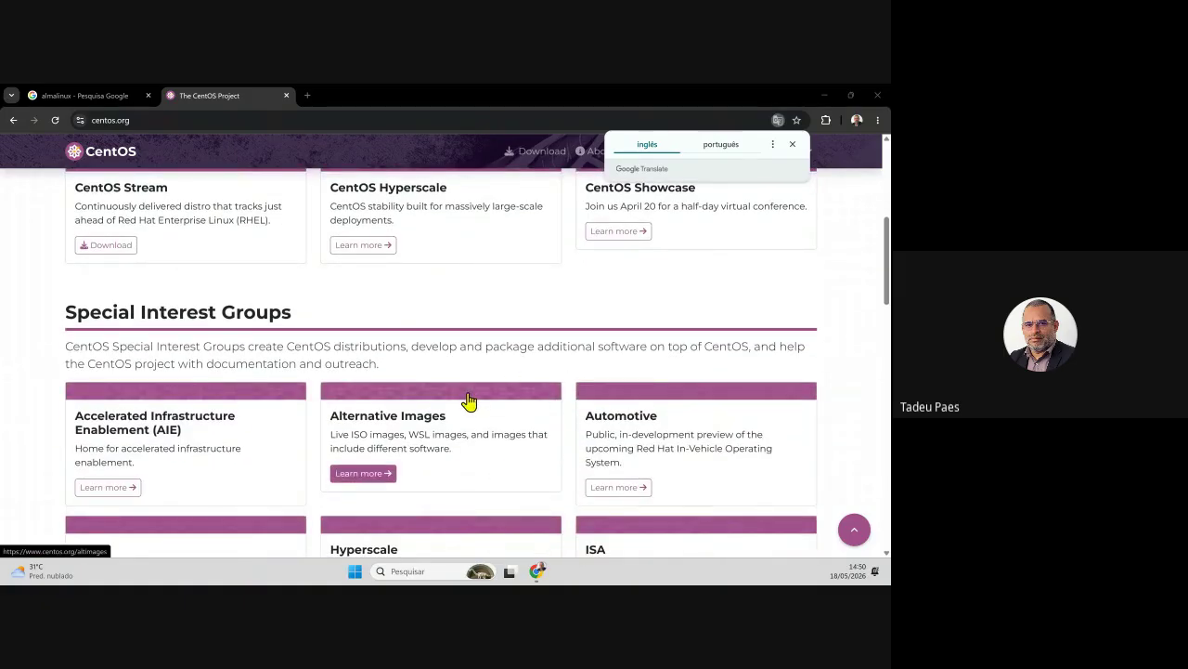
scroll(445, 455, "up", 4)
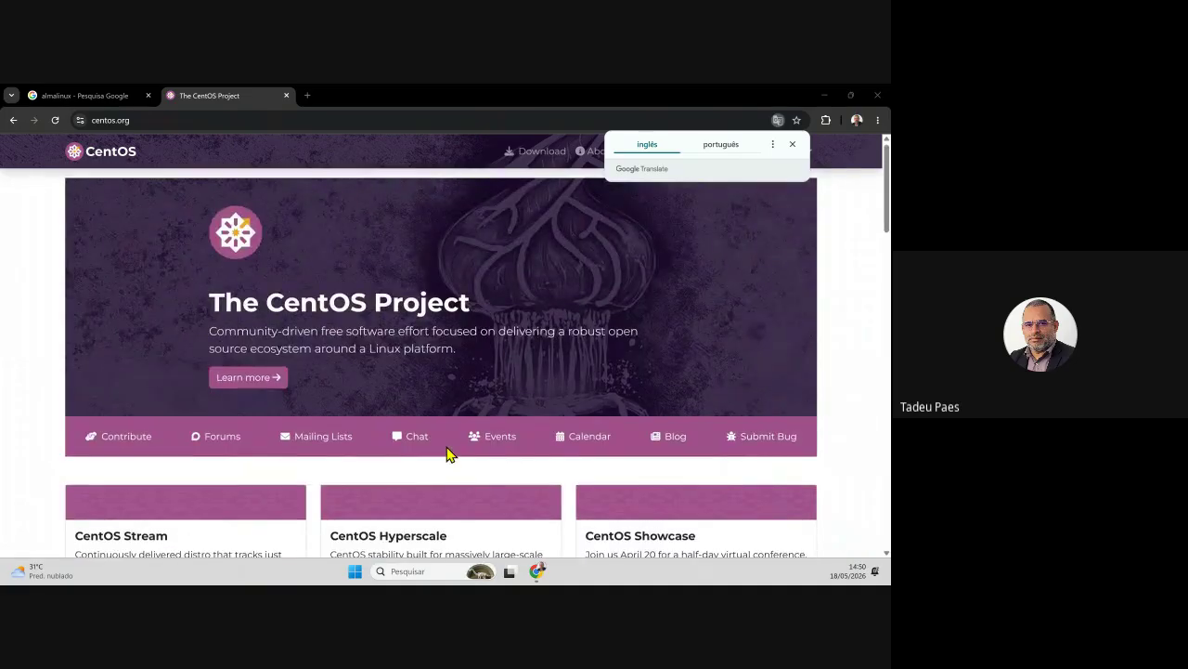
scroll(446, 455, "down", 3)
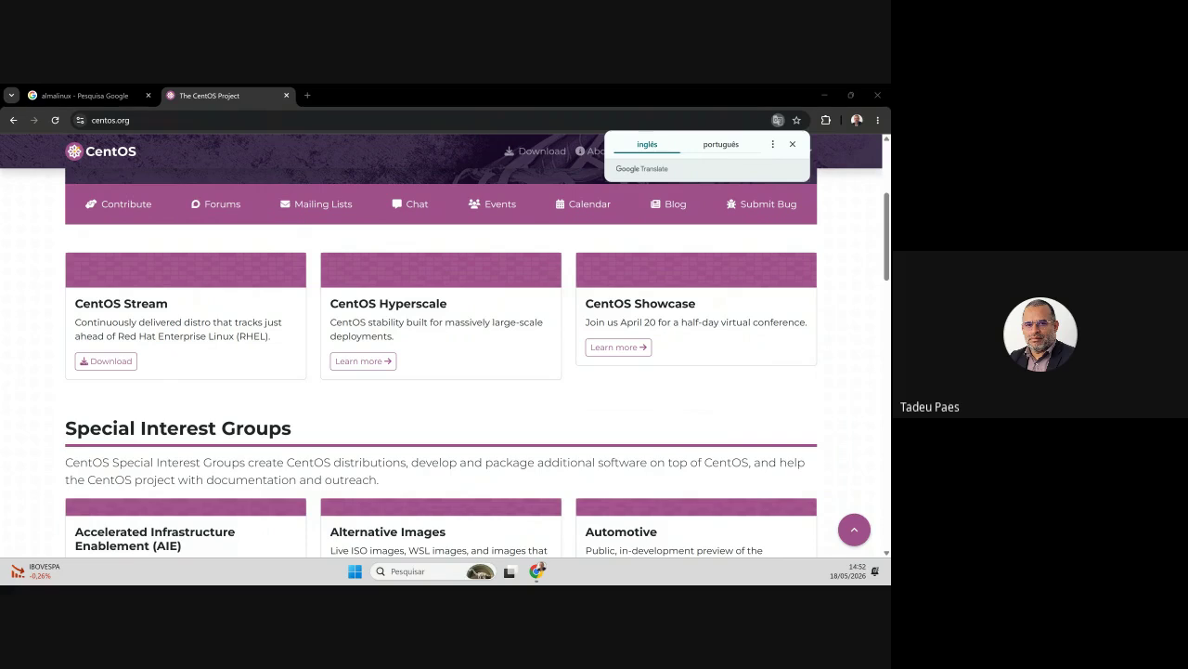
scroll(512, 462, "up", 3)
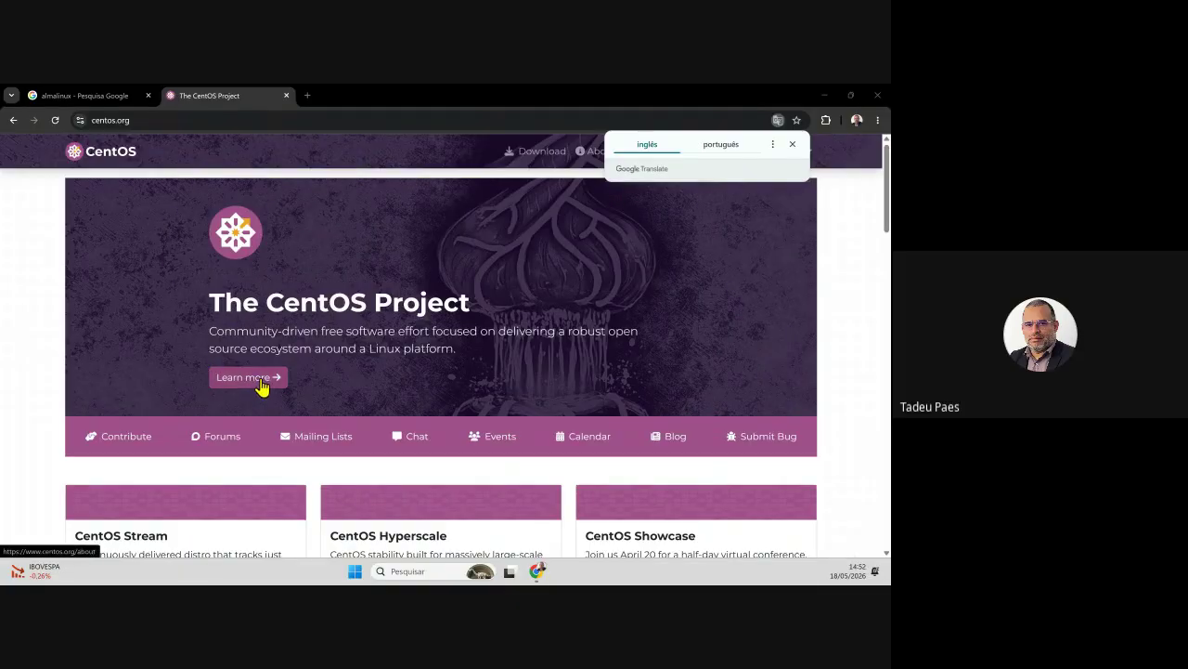
scroll(639, 456, "down", 1)
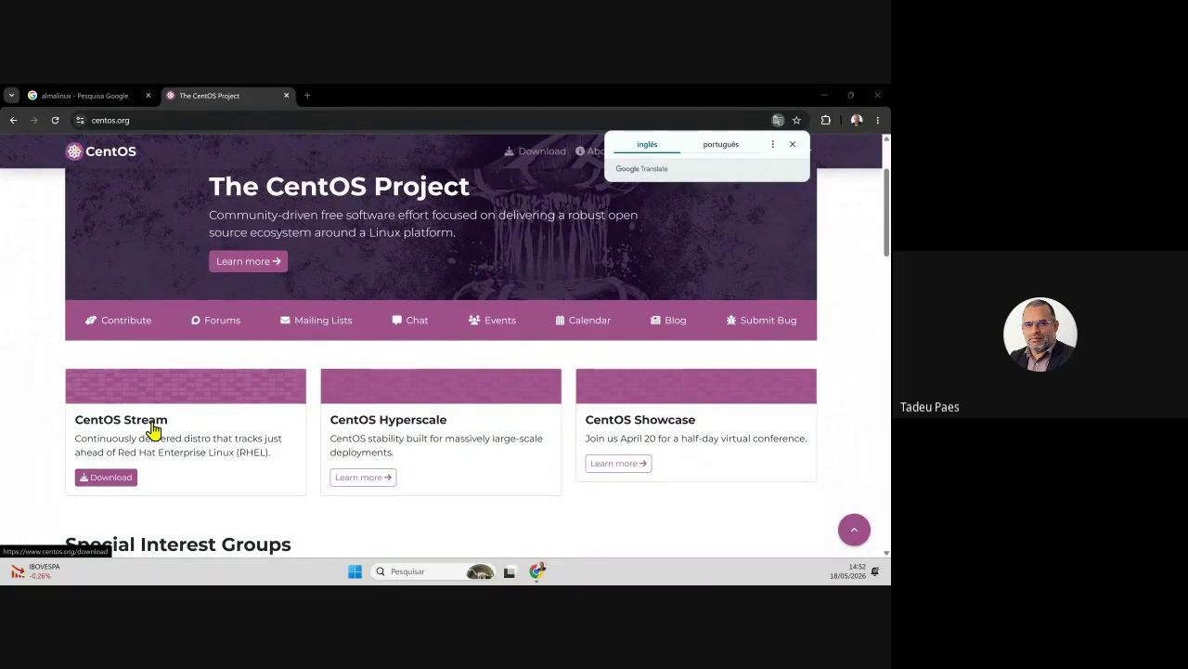
left_click(153, 430)
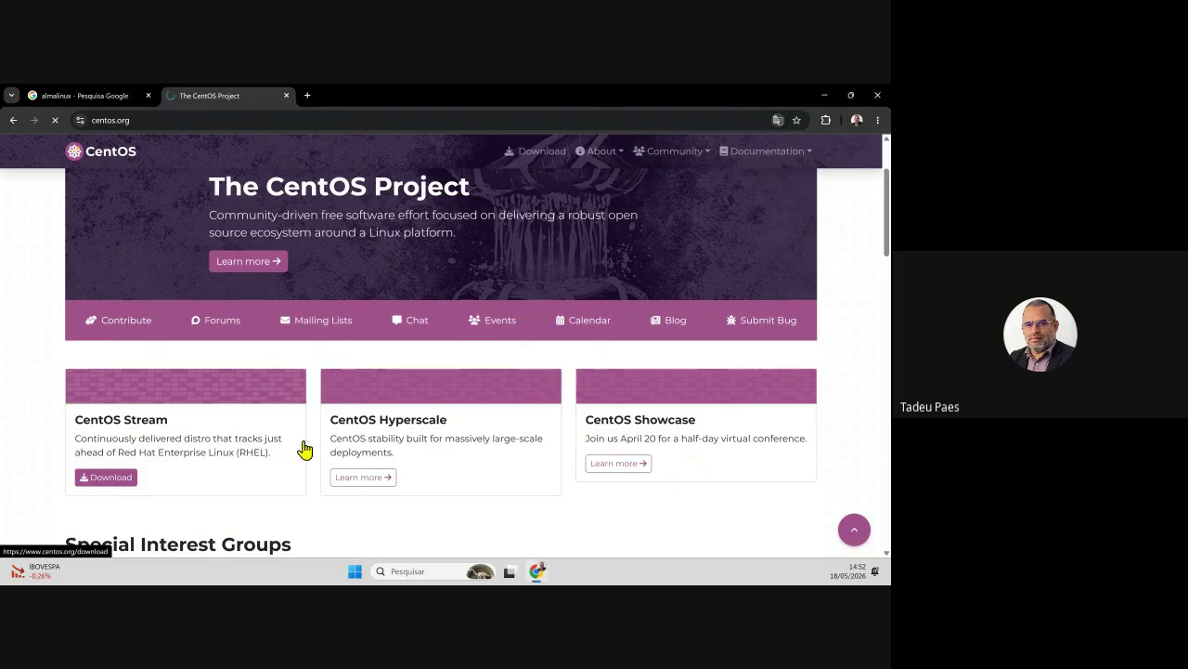
- Scroll to the CentOS Stream 10 table of ISO, RPM, cloud and container links per architecture
scroll(430, 430, "down", 1)
scroll(429, 430, "down", 2)
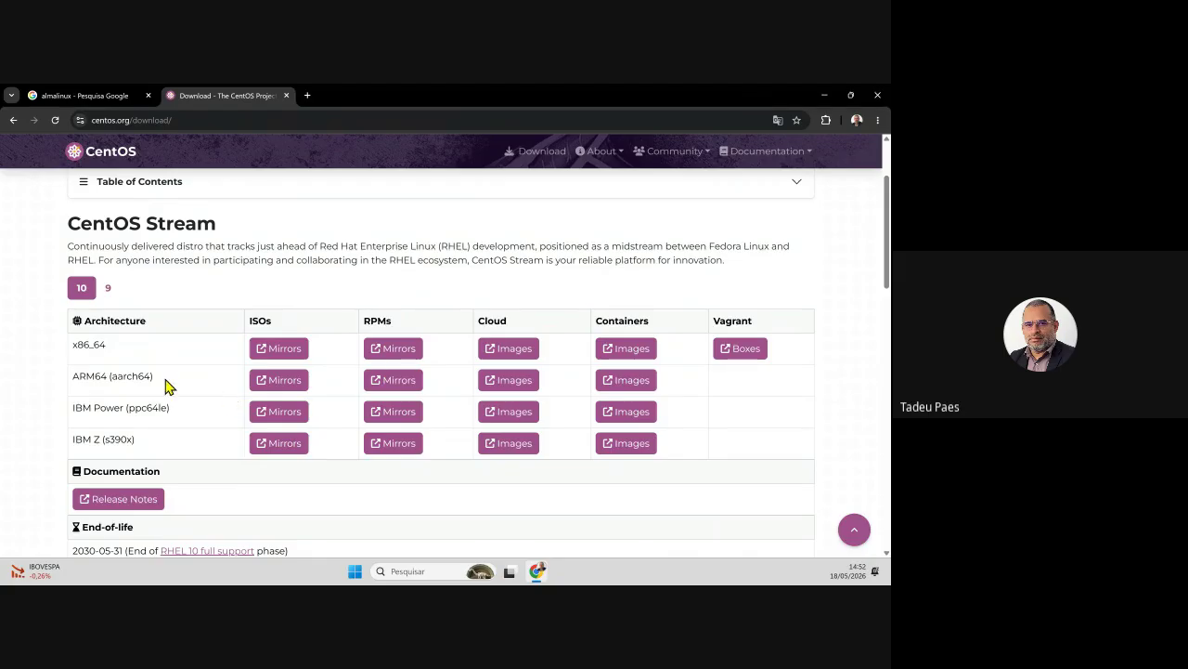
key("super+d")
key("super+d")
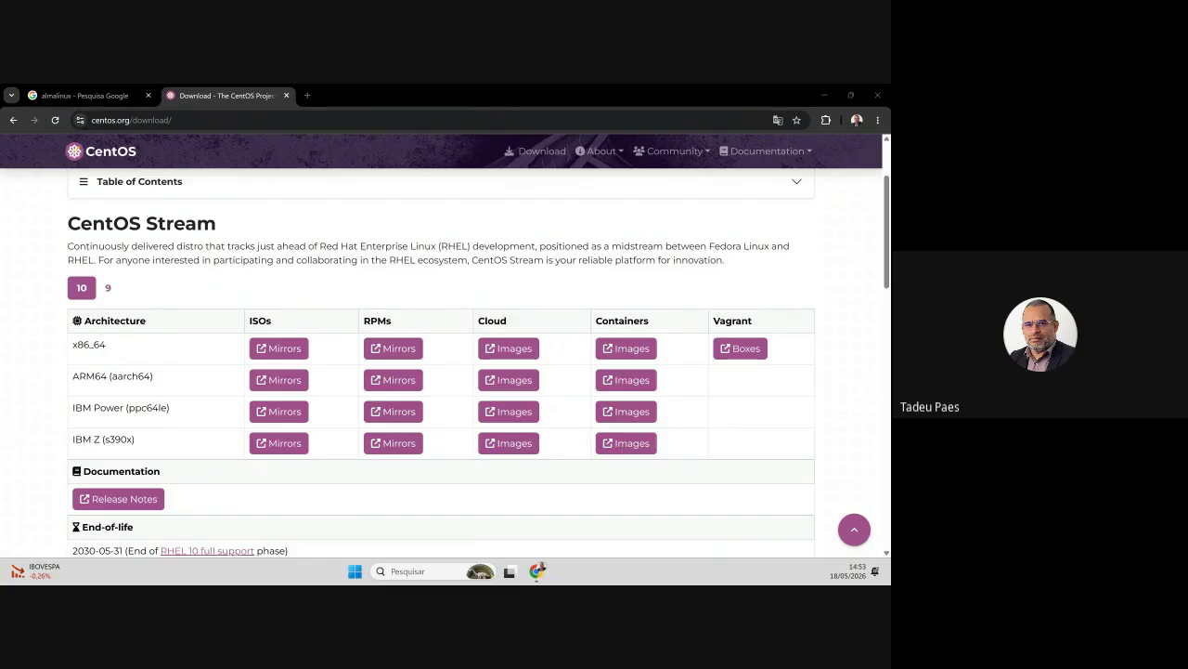
- In a new tab, search Google for 'licença GPL'
left_click(307, 96)
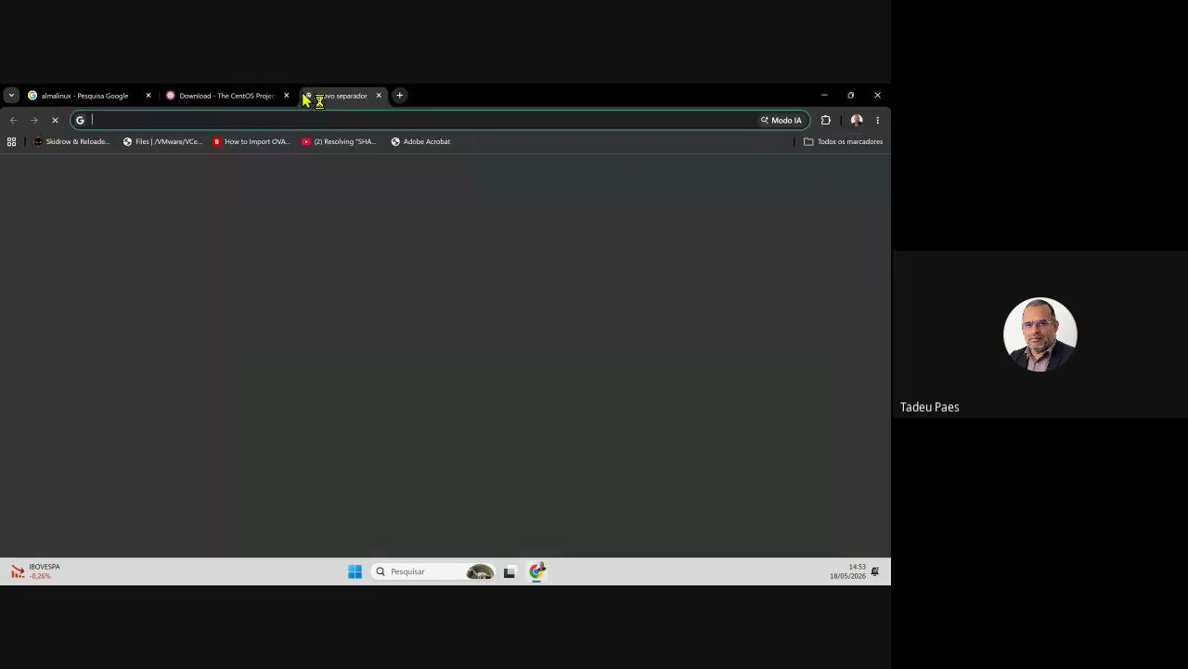
left_click(304, 319)
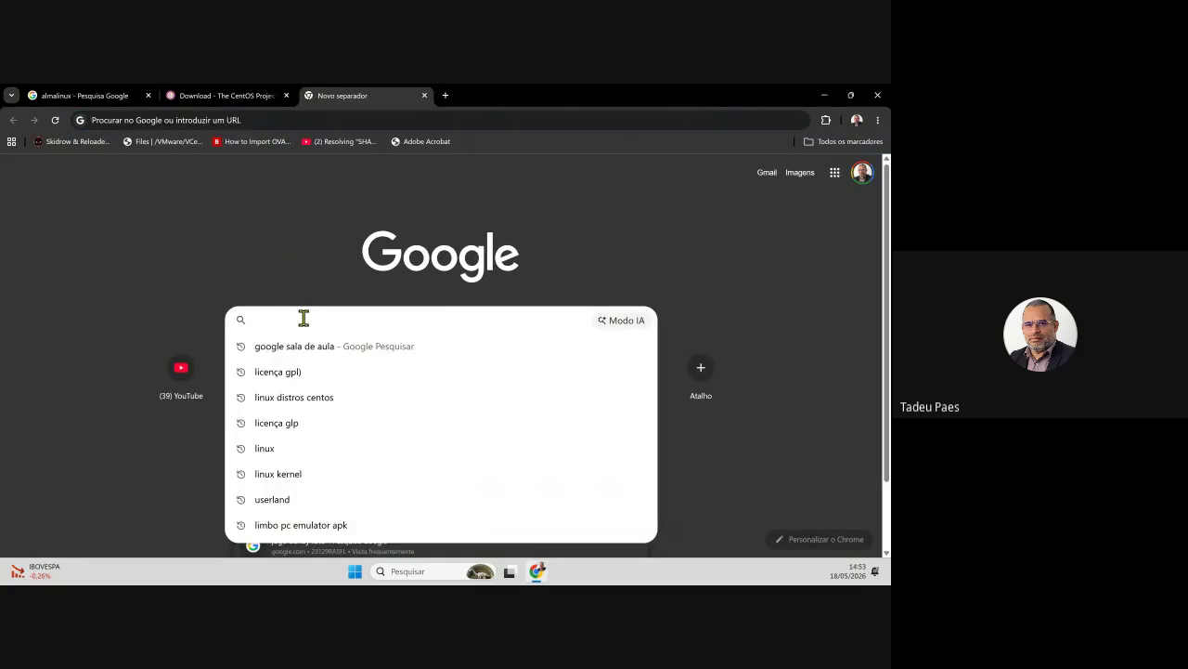
type("licen")
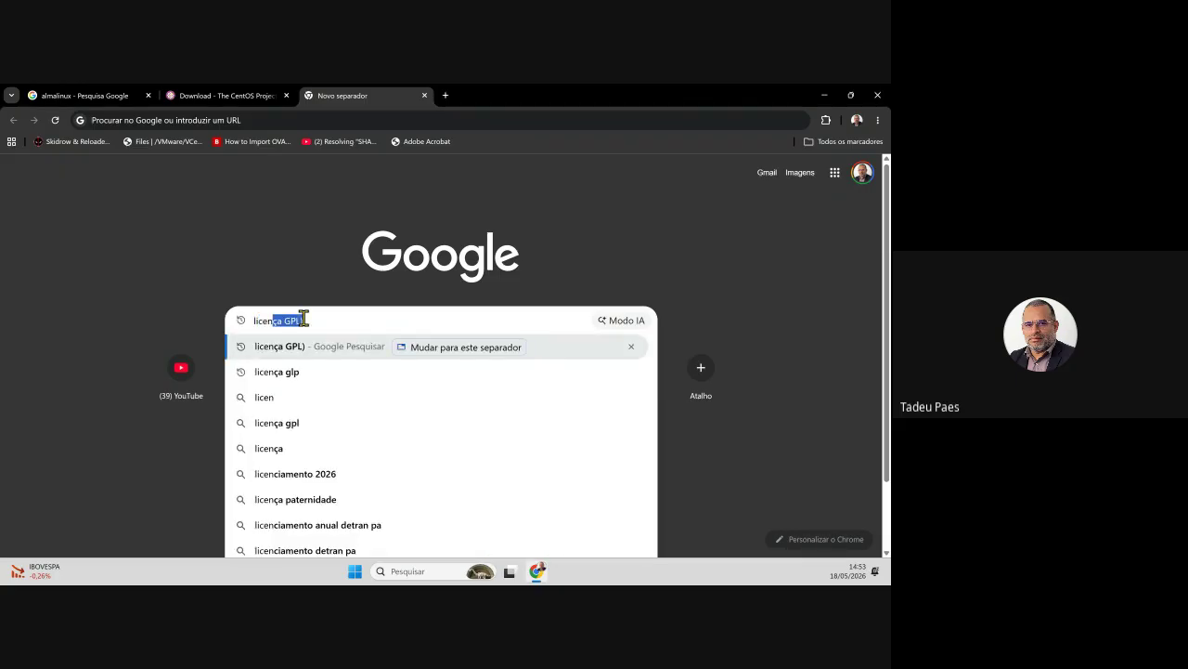
type("ça GPL")
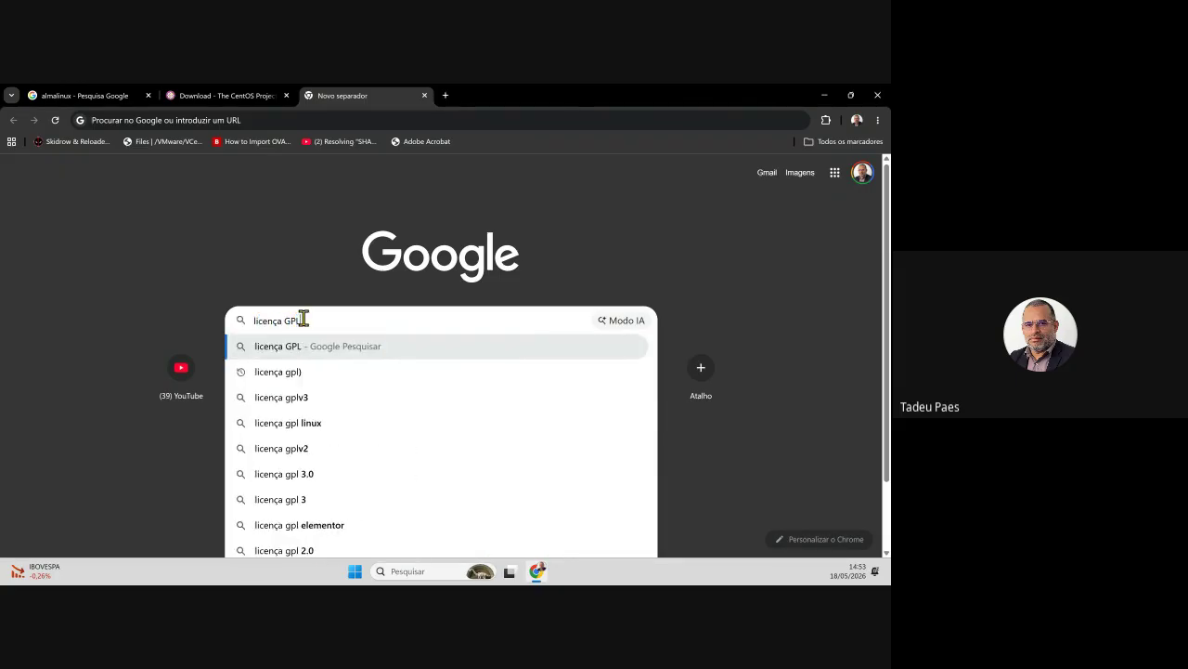
key("Return")
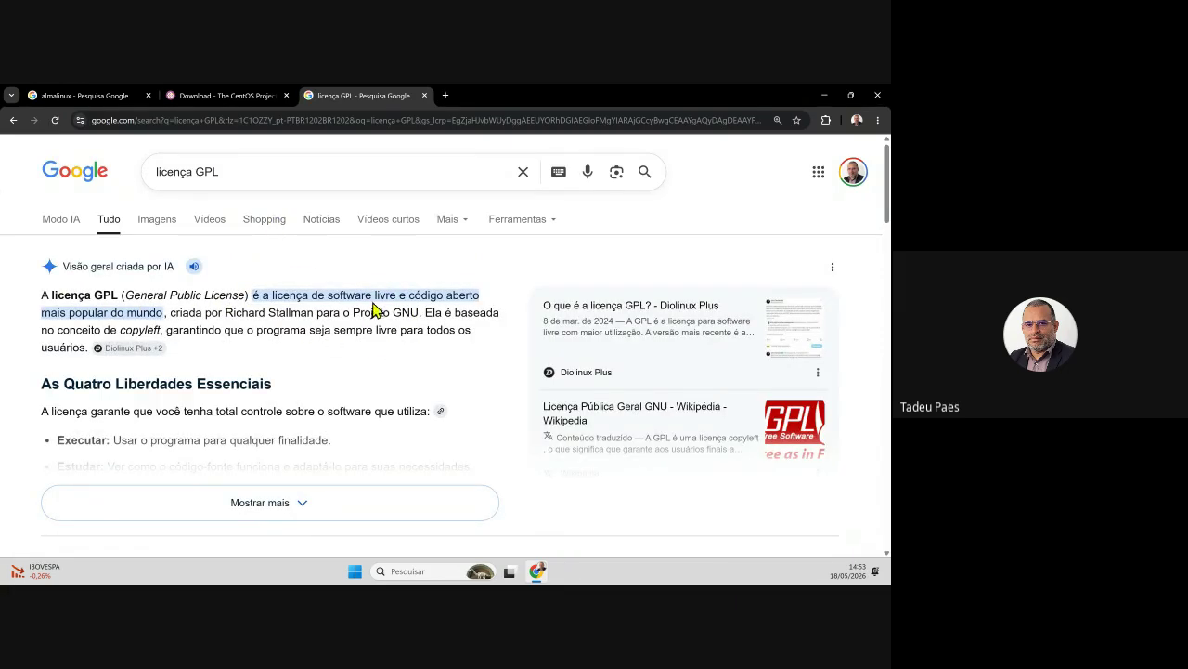
- Highlight key phrases in the GPL AI overview: código aberto, mundo, Richard Stallman, sempre livre para todos
left_click_drag(410, 295, 484, 299)
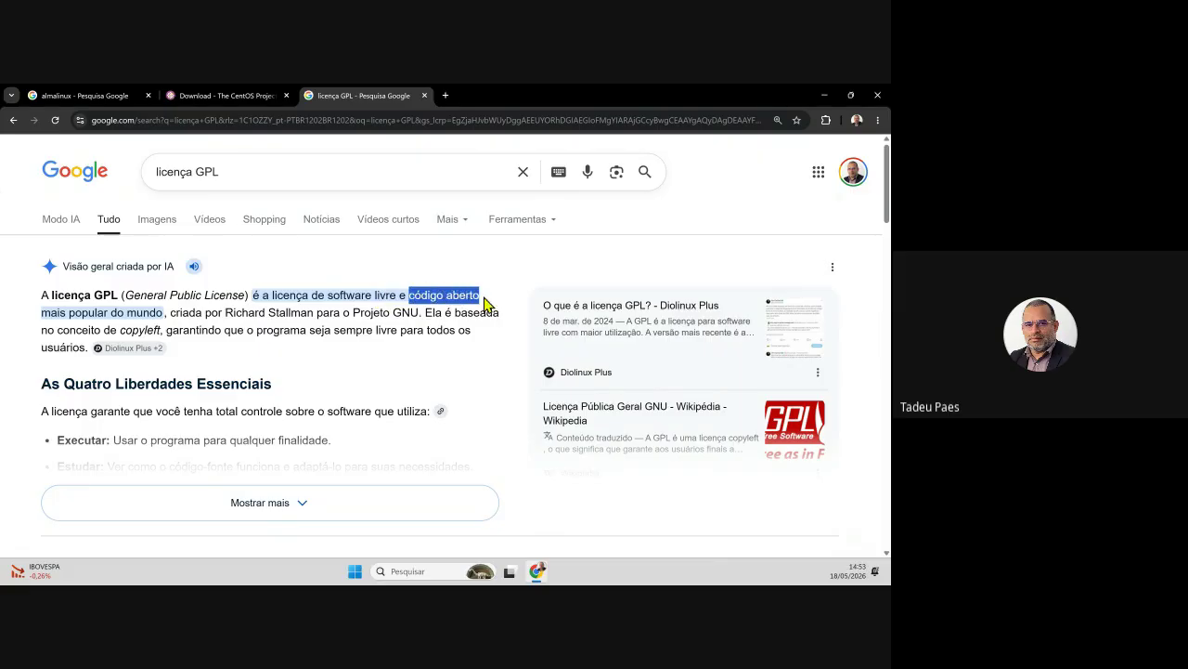
left_click(140, 310)
double_click(141, 311)
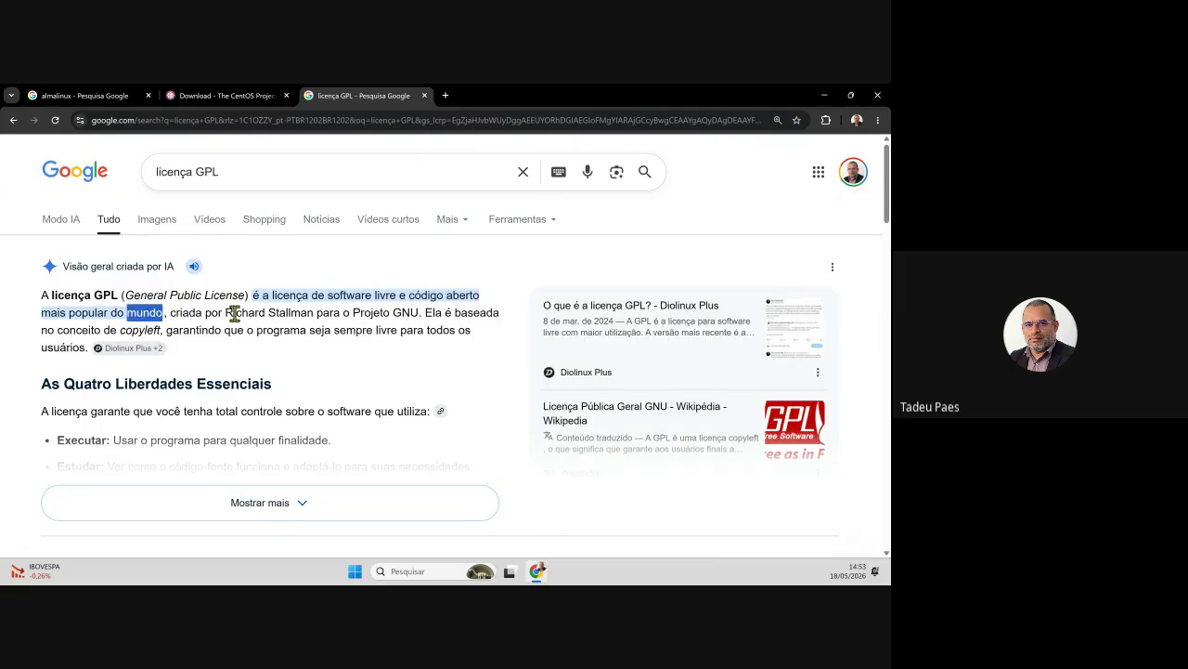
left_click_drag(225, 312, 313, 312)
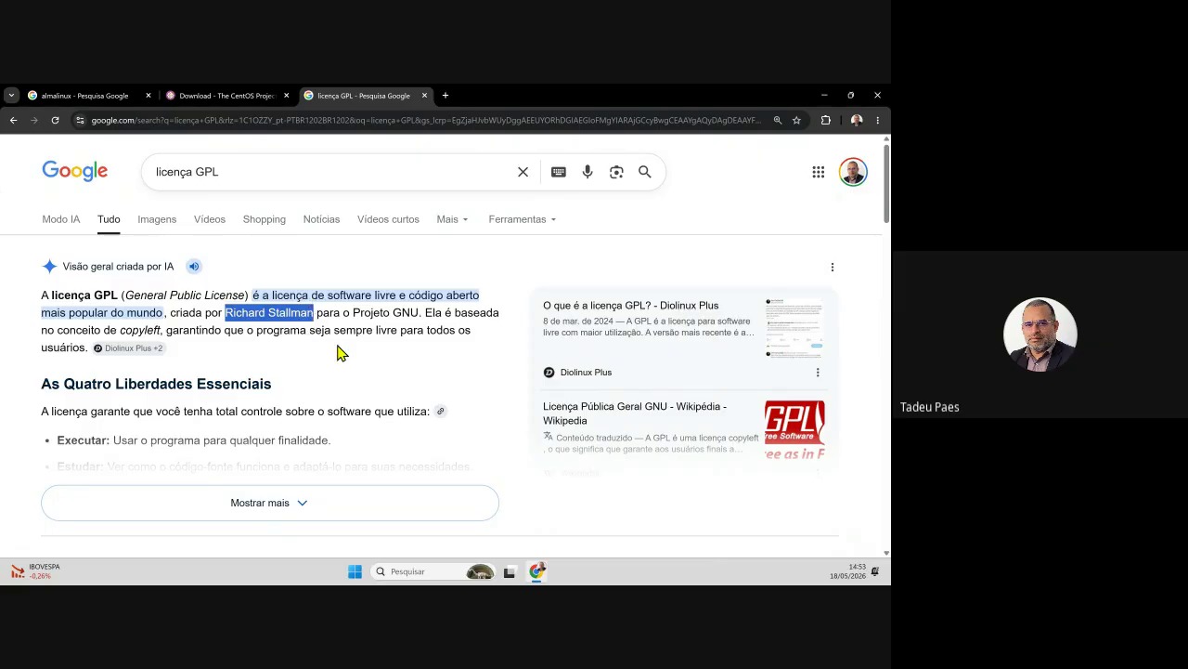
left_click(365, 313)
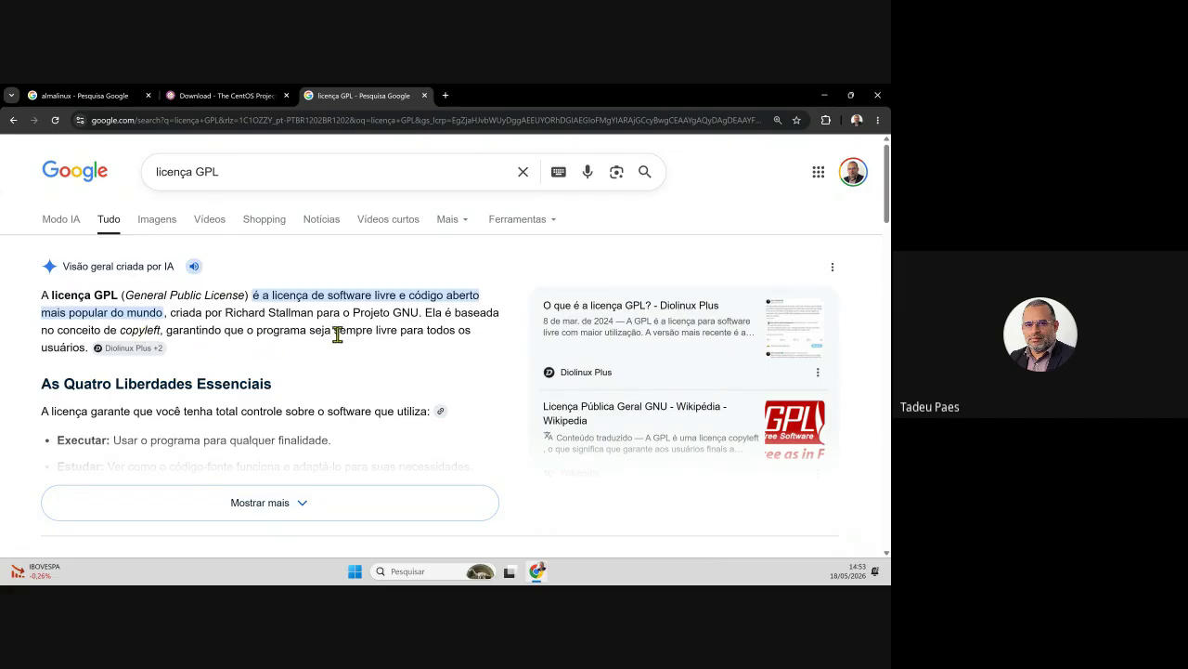
left_click_drag(334, 331, 457, 331)
- Expand the AI overview to all four freedoms and read the Copyleft section, highlighting 'GPL'
scroll(411, 367, "down", 1)
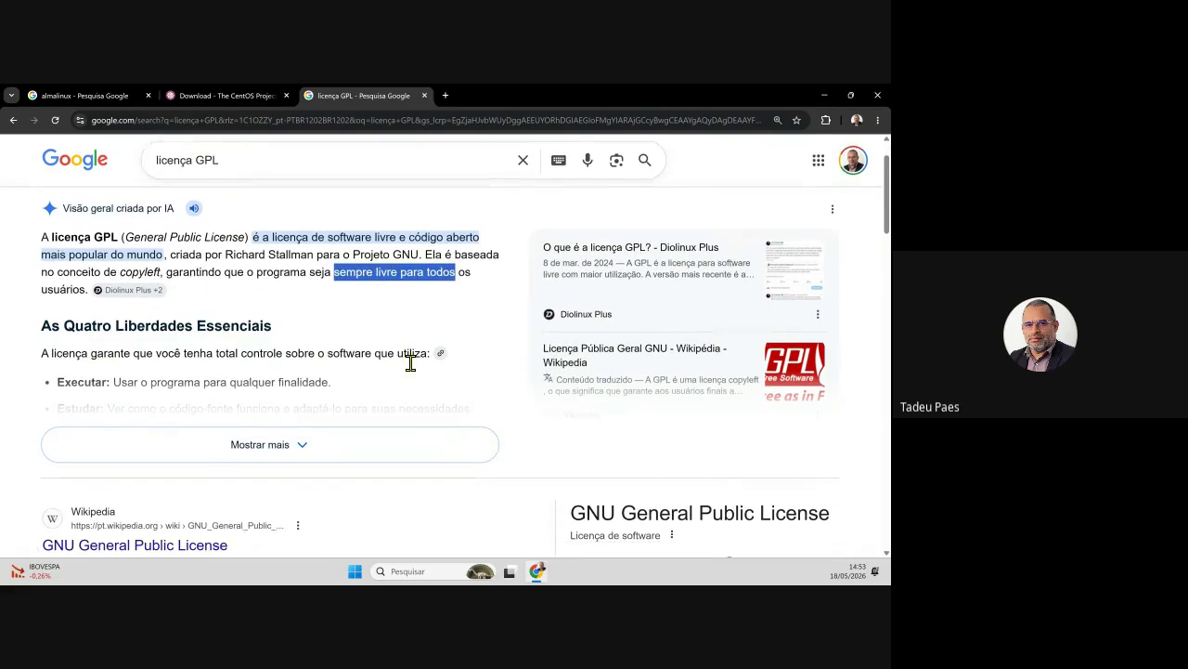
left_click(300, 444)
scroll(307, 439, "down", 1)
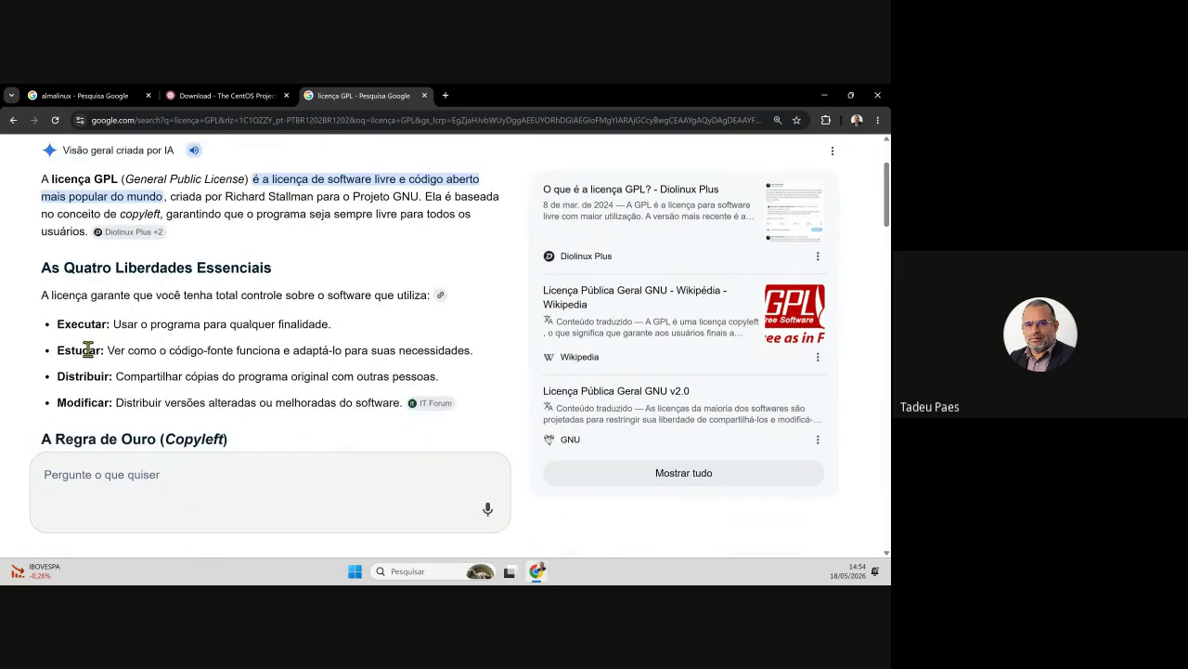
scroll(306, 372, "down", 3)
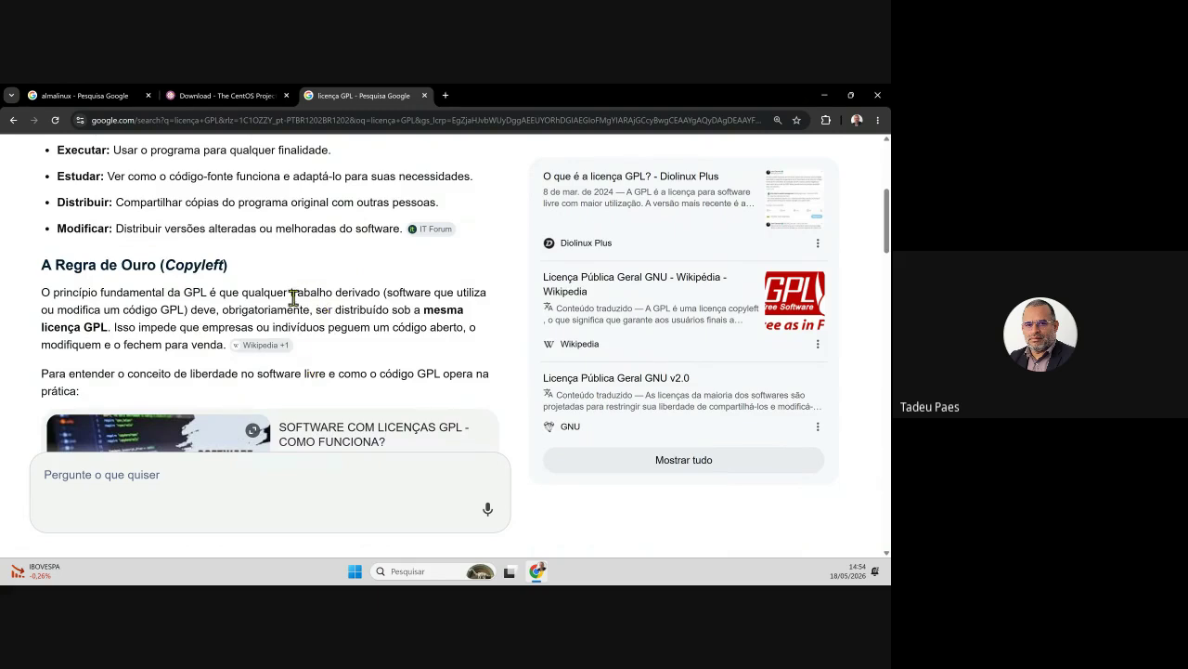
left_click_drag(181, 293, 210, 292)
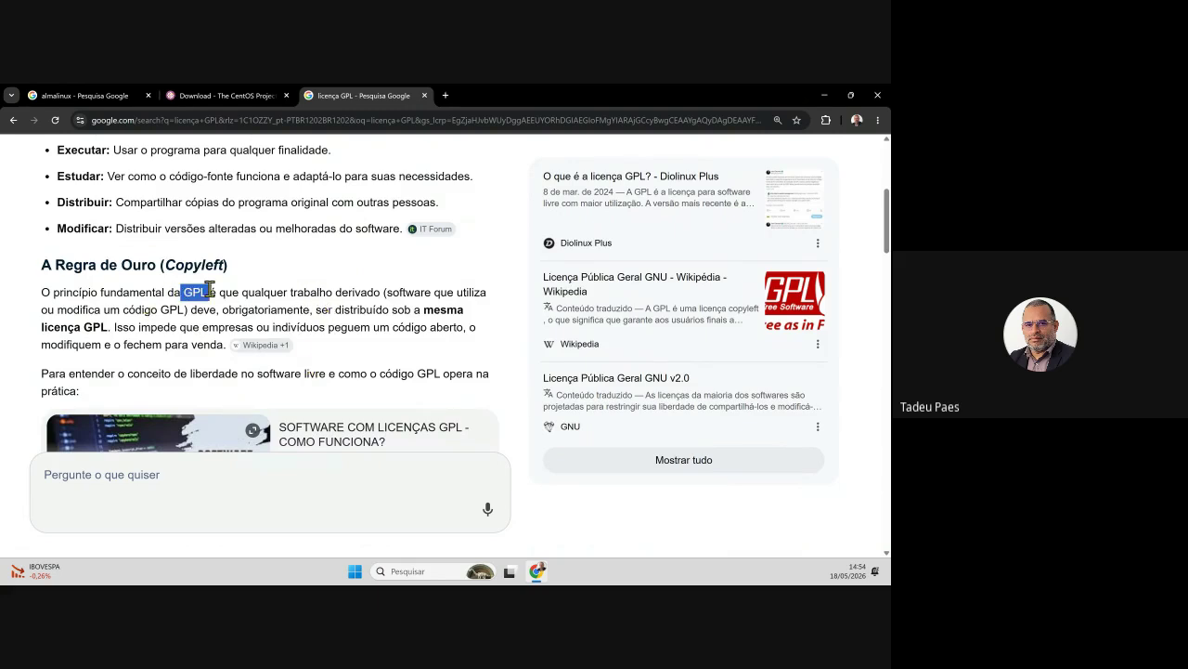
left_click(389, 309)
scroll(457, 314, "down", 1)
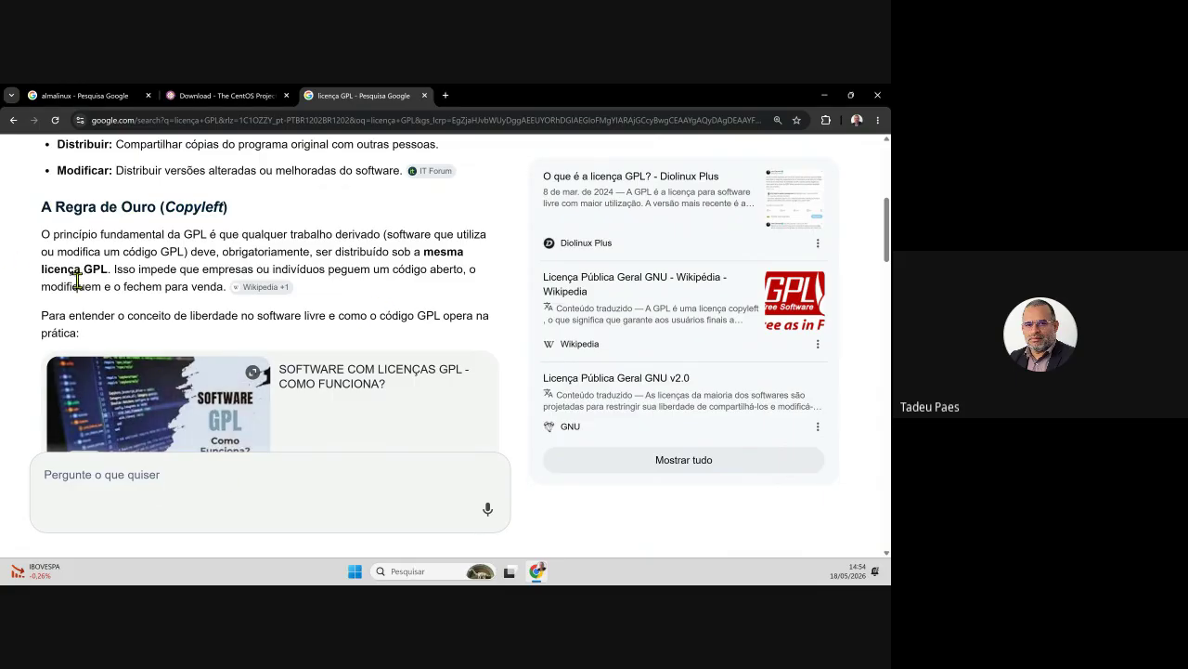
left_click_drag(158, 252, 183, 252)
left_click(187, 257)
mouse_move(234, 289)
- Search 'red hat' in a new tab, open the sponsored AWS trial page, accept cookies, dismiss translation
left_click(454, 103)
type("red ha")
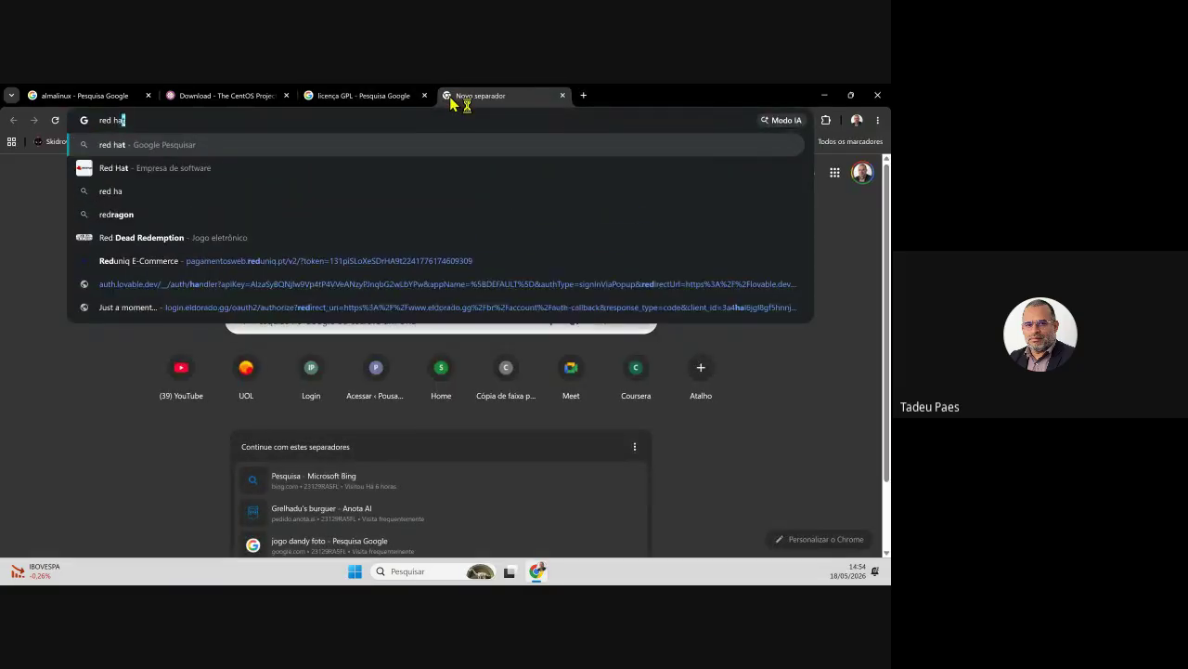
key("Return")
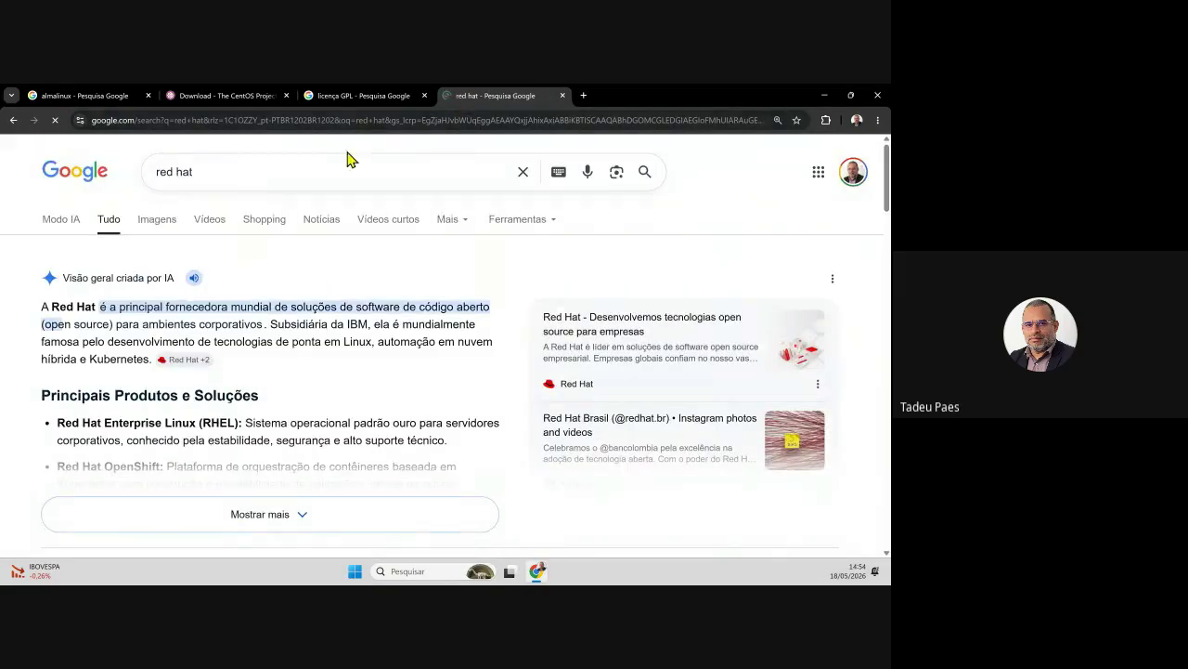
scroll(276, 362, "down", 2)
scroll(277, 381, "down", 1)
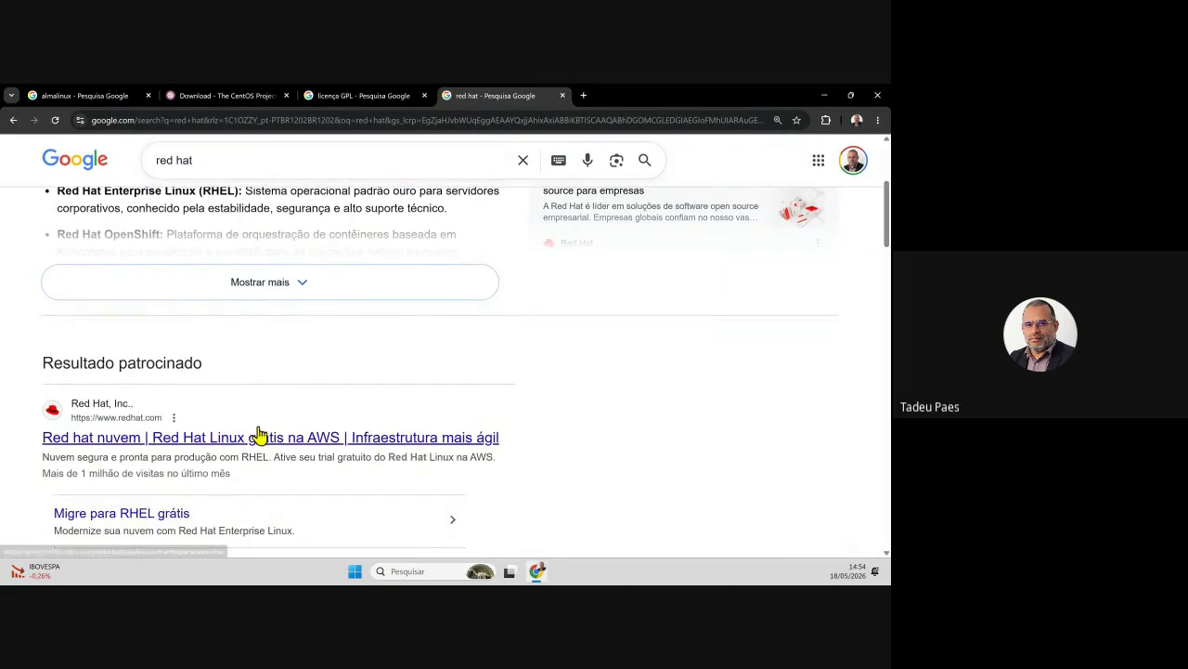
left_click(295, 356)
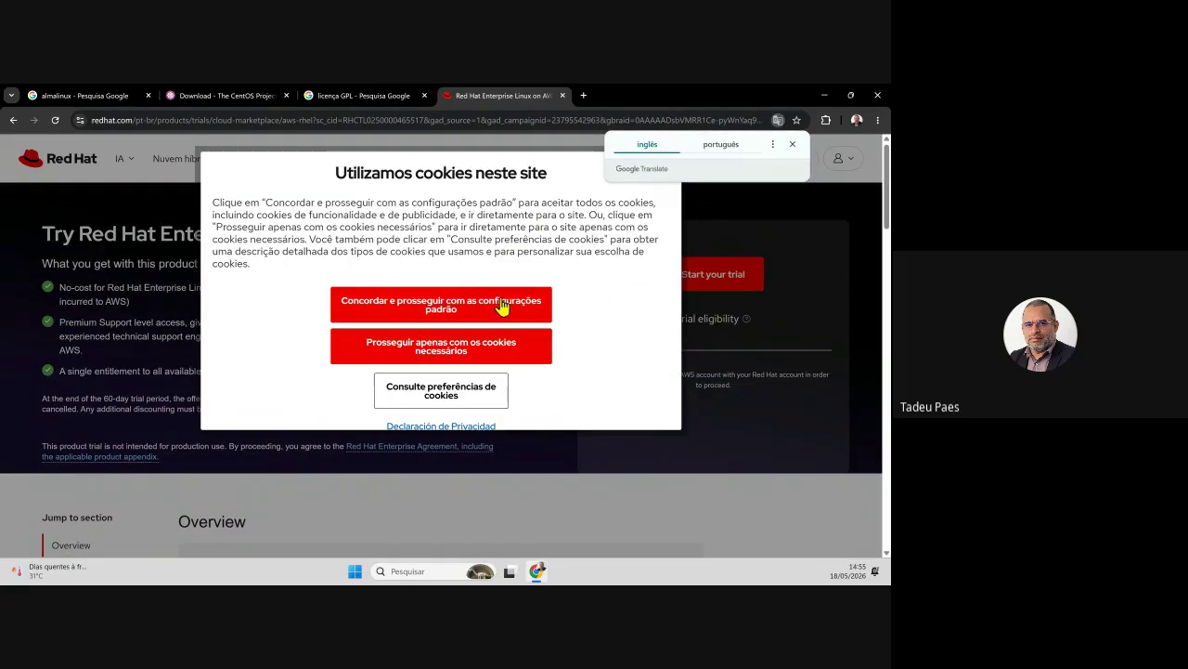
left_click(467, 321)
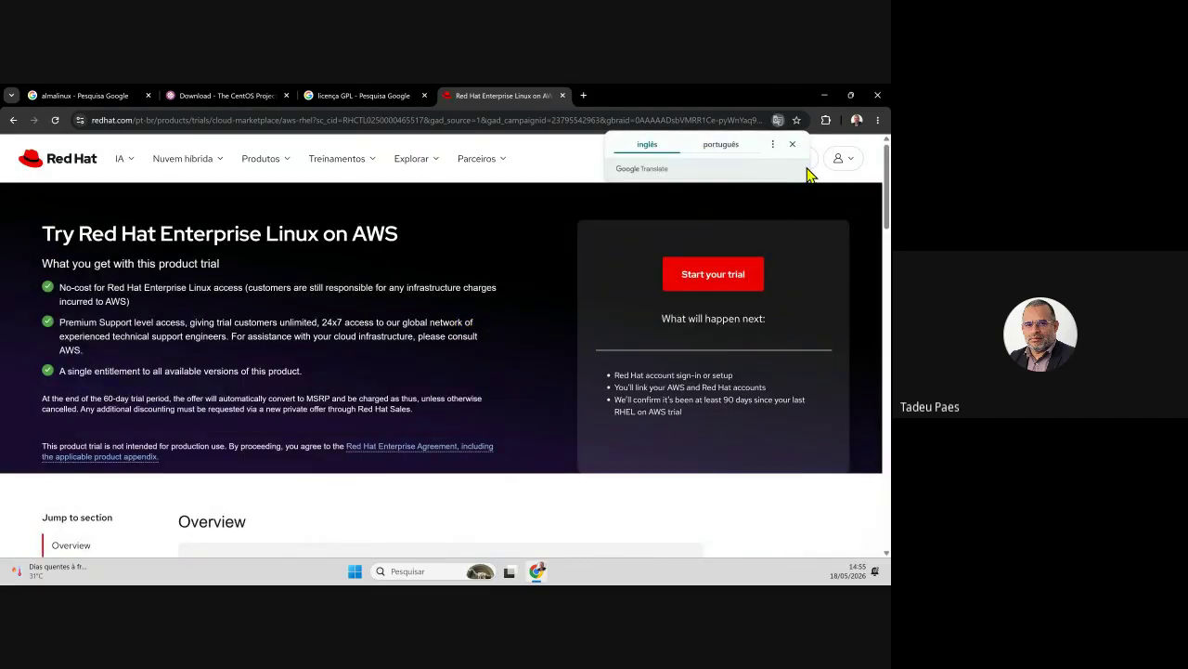
left_click(792, 145)
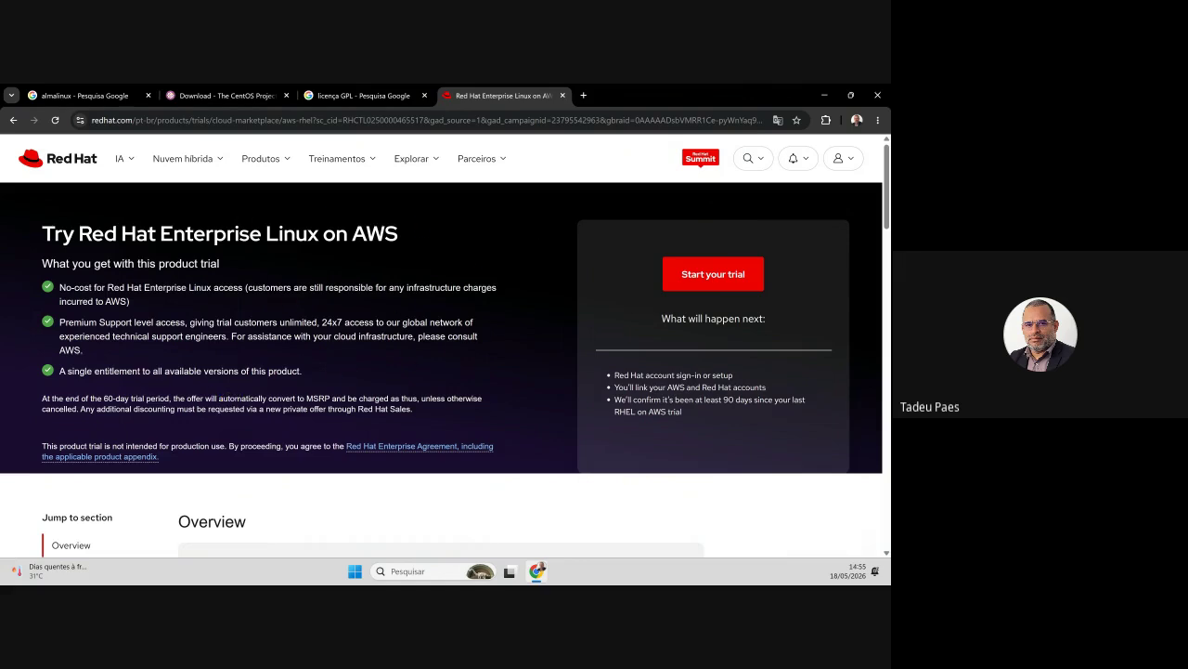
- Return to the CentOS download tab and highlight 'Stream' in the download table heading
left_click(220, 95)
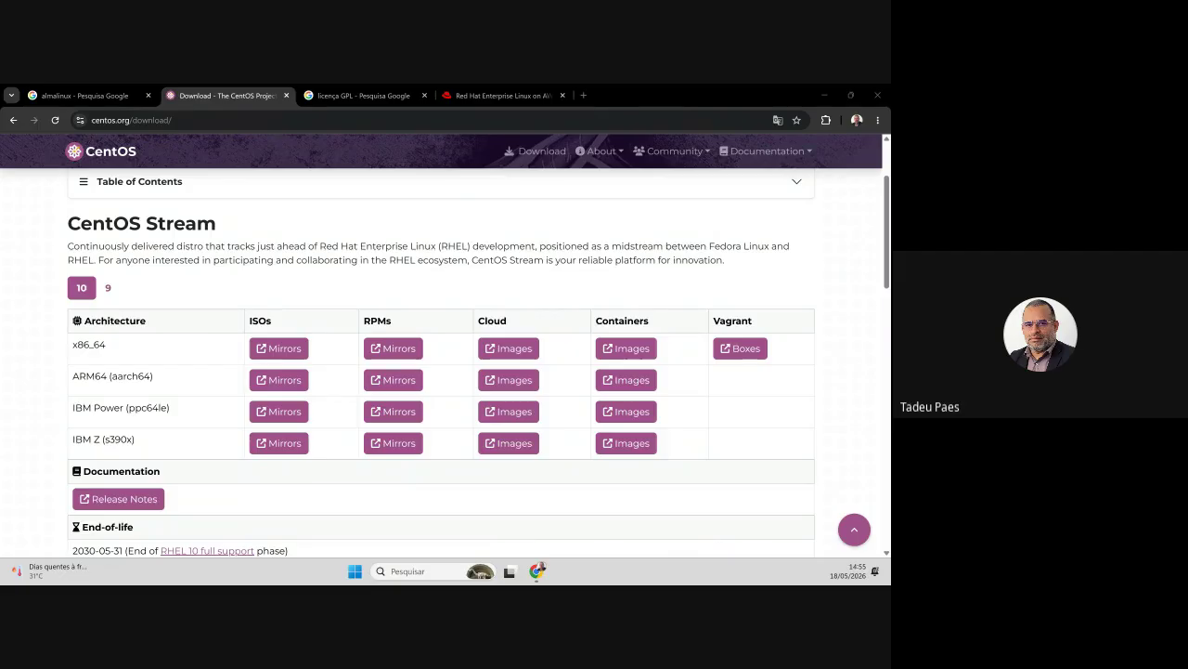
left_click_drag(216, 224, 143, 223)
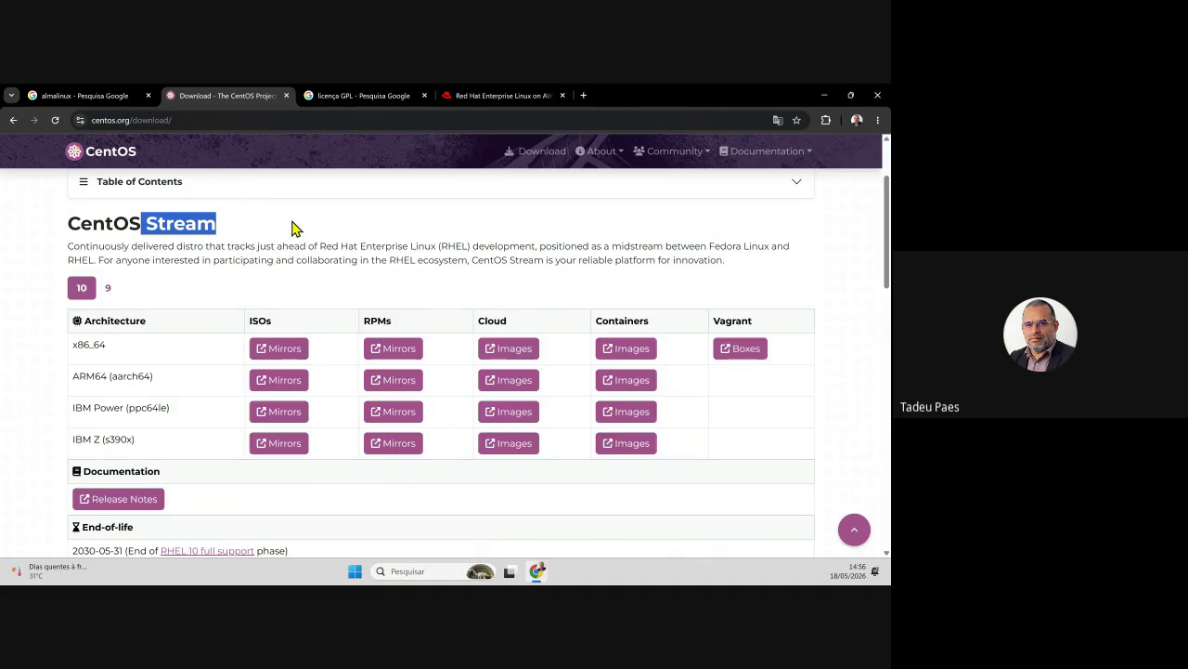
left_click(220, 124)
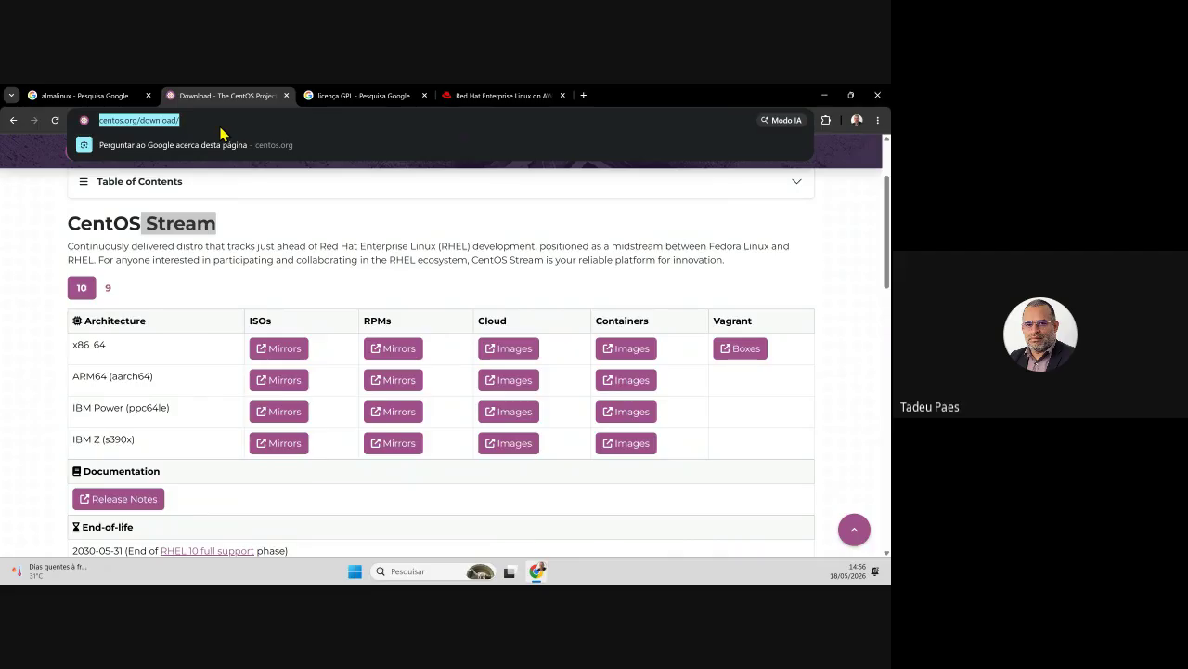
- Search 'rocklinux' and open the official Rocky Linux home page at rockylinux.org/pt-BR
type("ro")
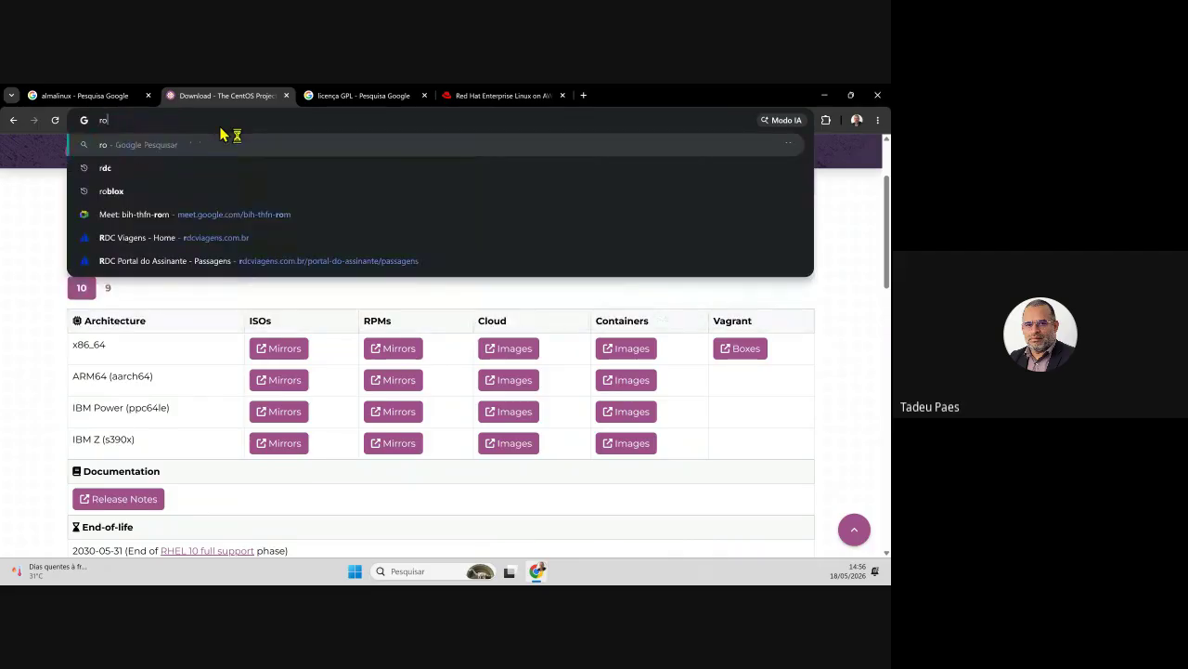
type("ckl")
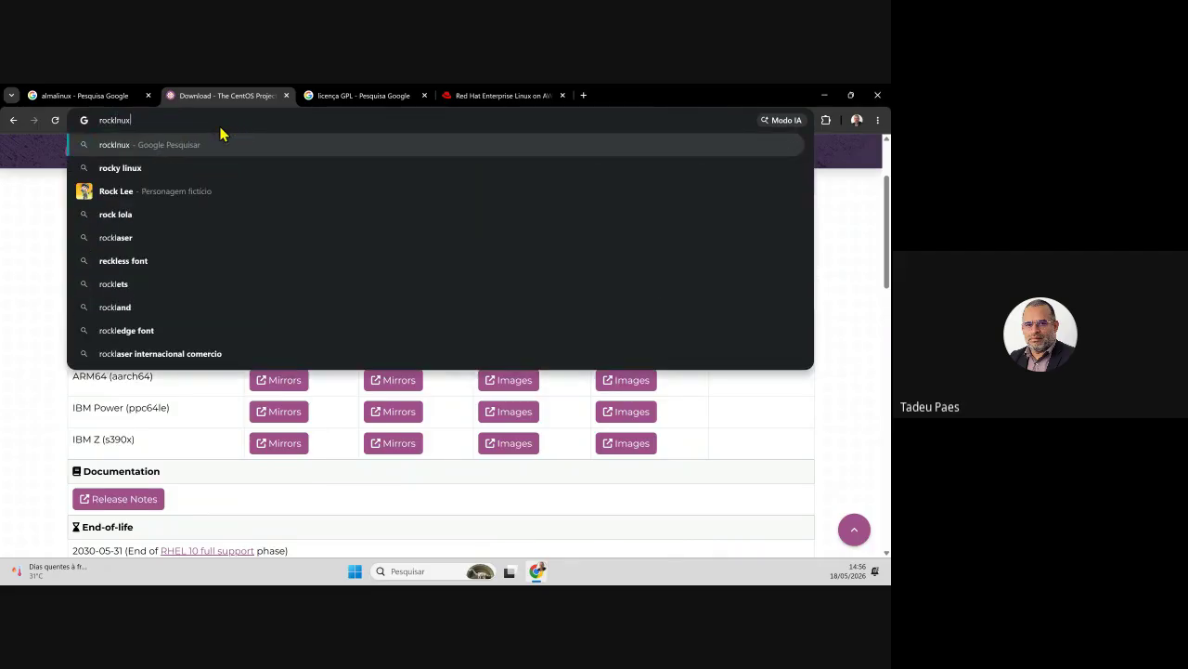
type("inux")
key("Return")
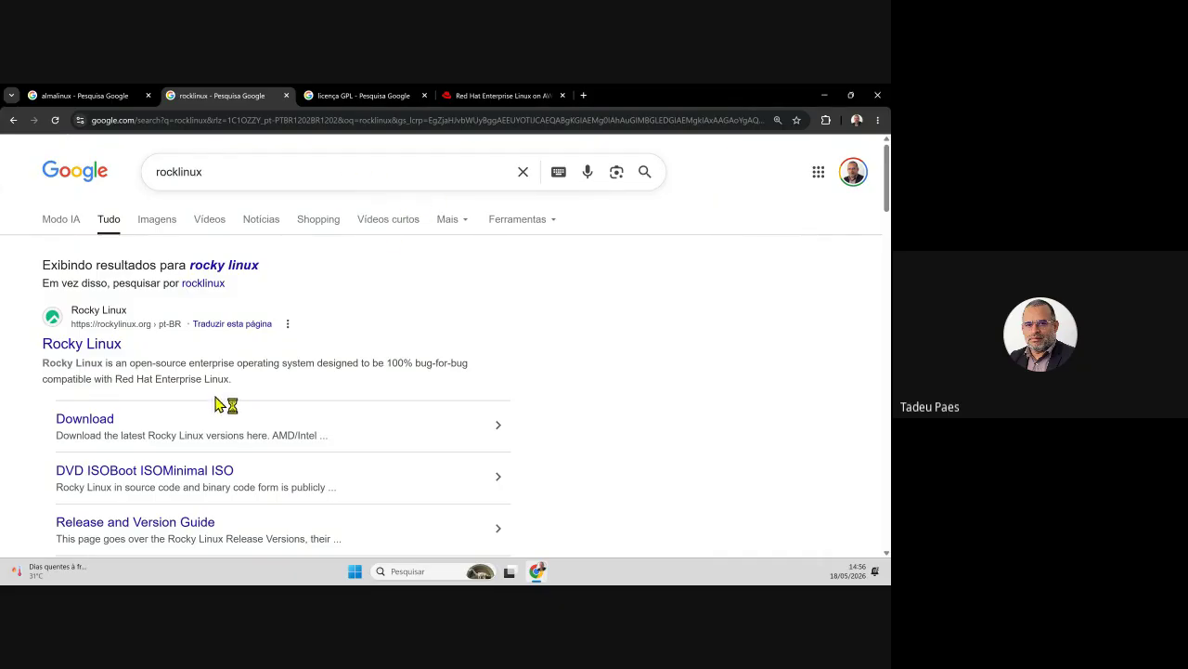
left_click(99, 361)
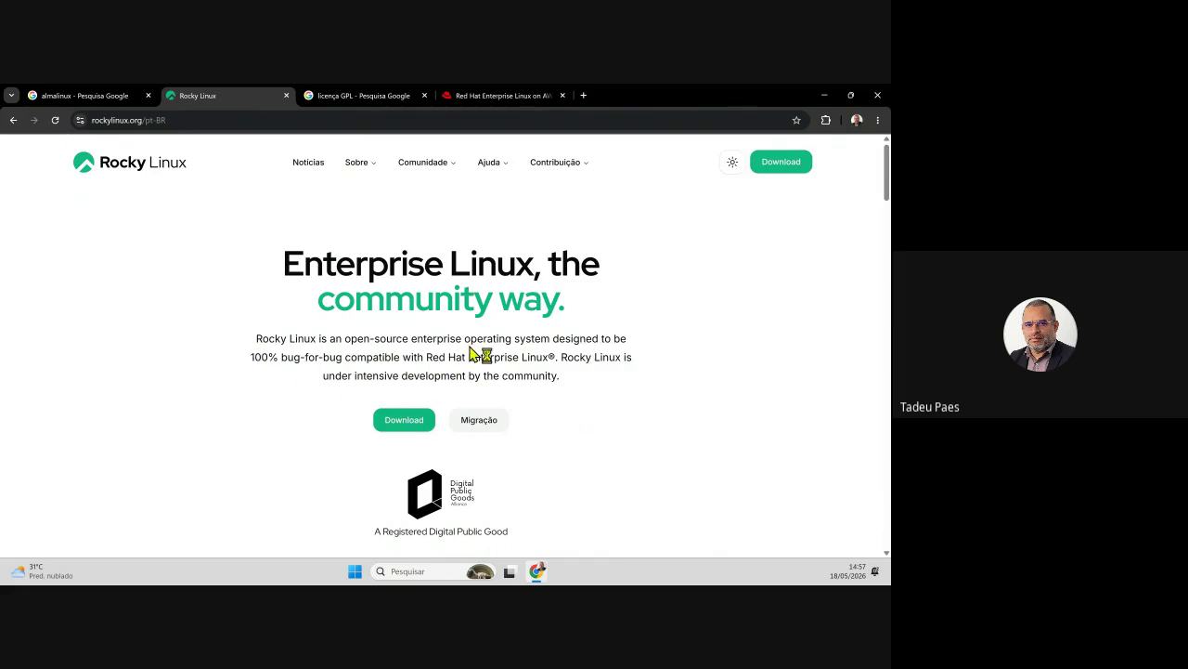
left_click_drag(254, 338, 651, 377)
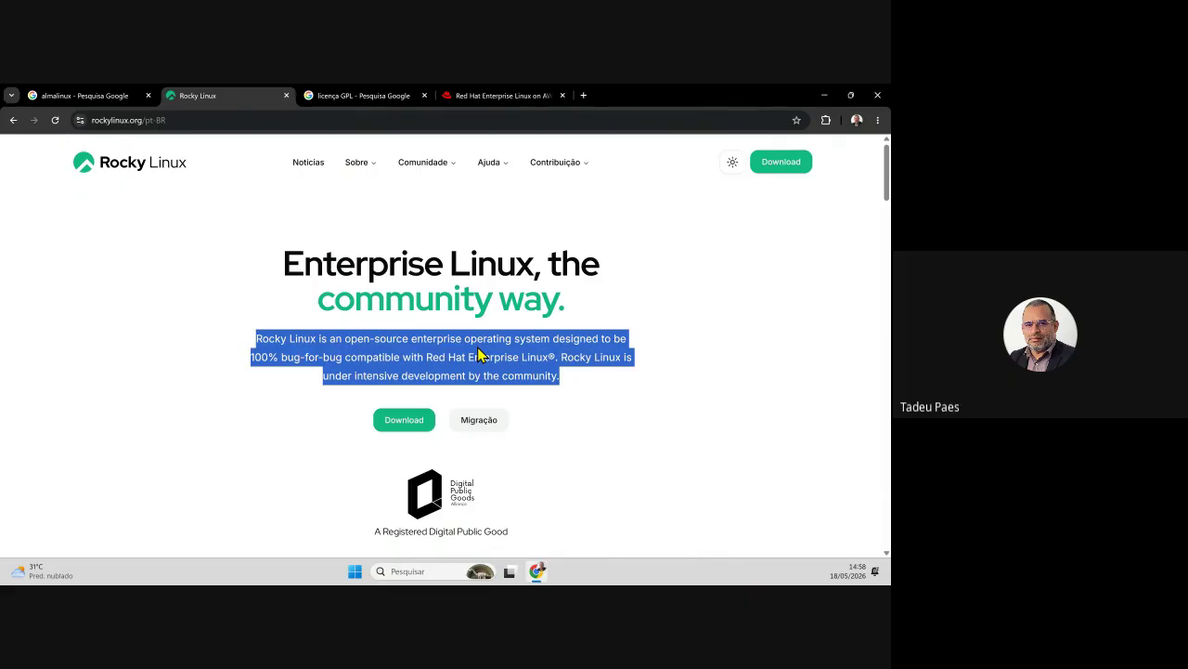
left_click(414, 338)
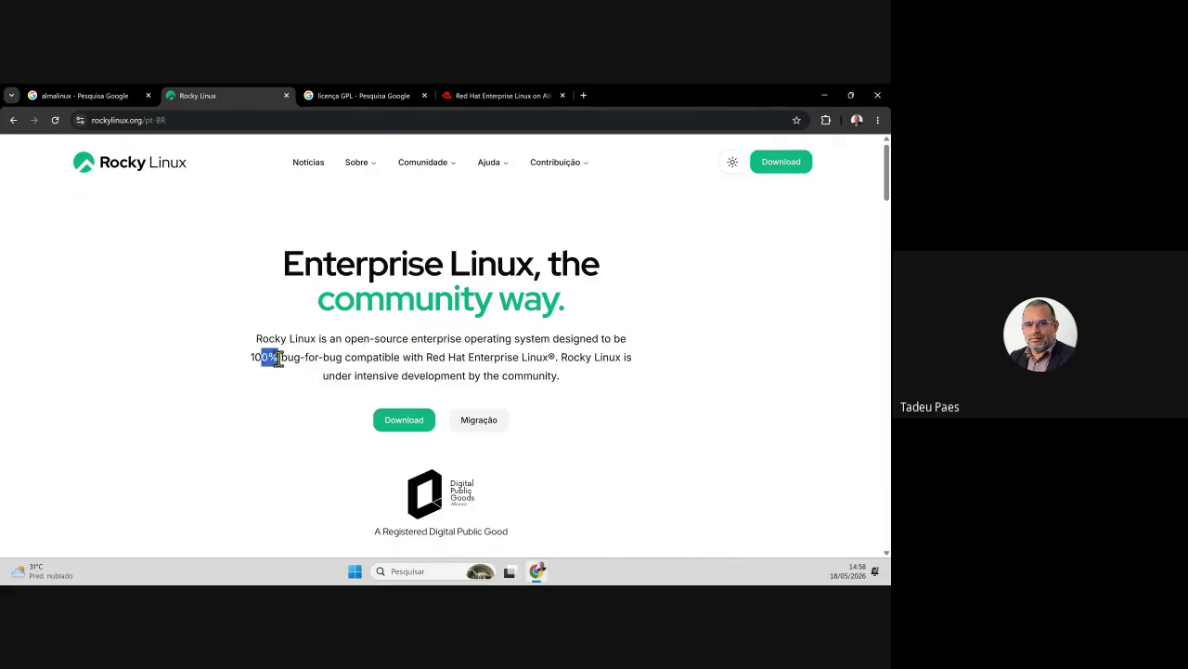
left_click_drag(260, 357, 383, 358)
left_click(419, 374)
left_click_drag(261, 356, 543, 356)
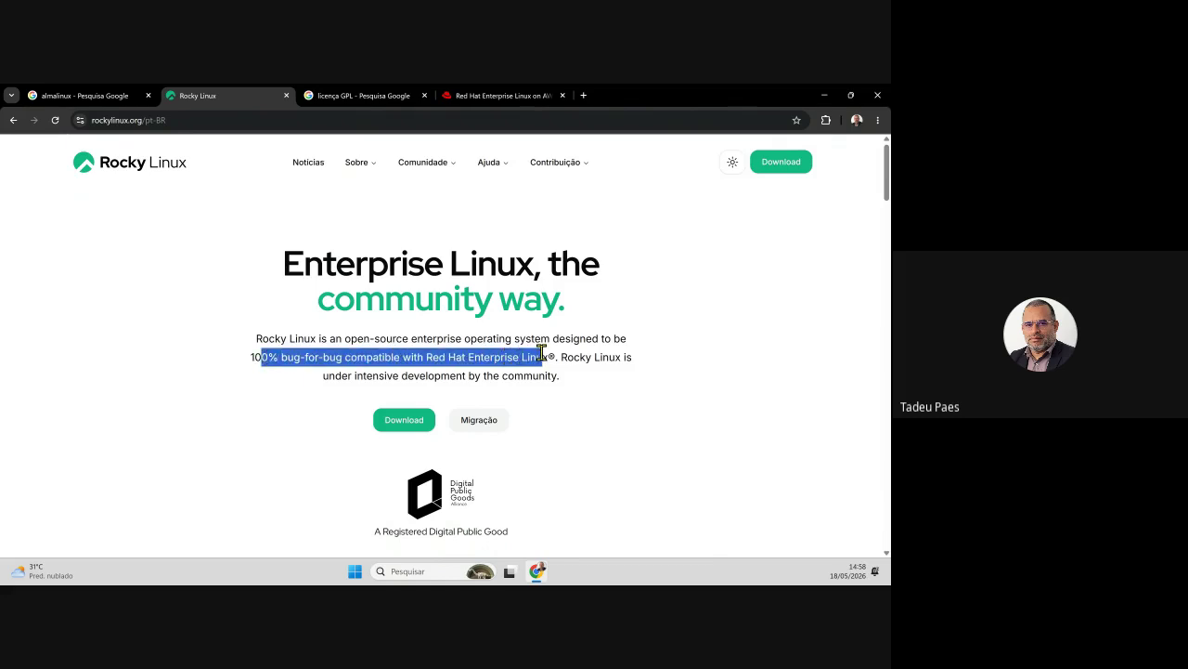
left_click(585, 357)
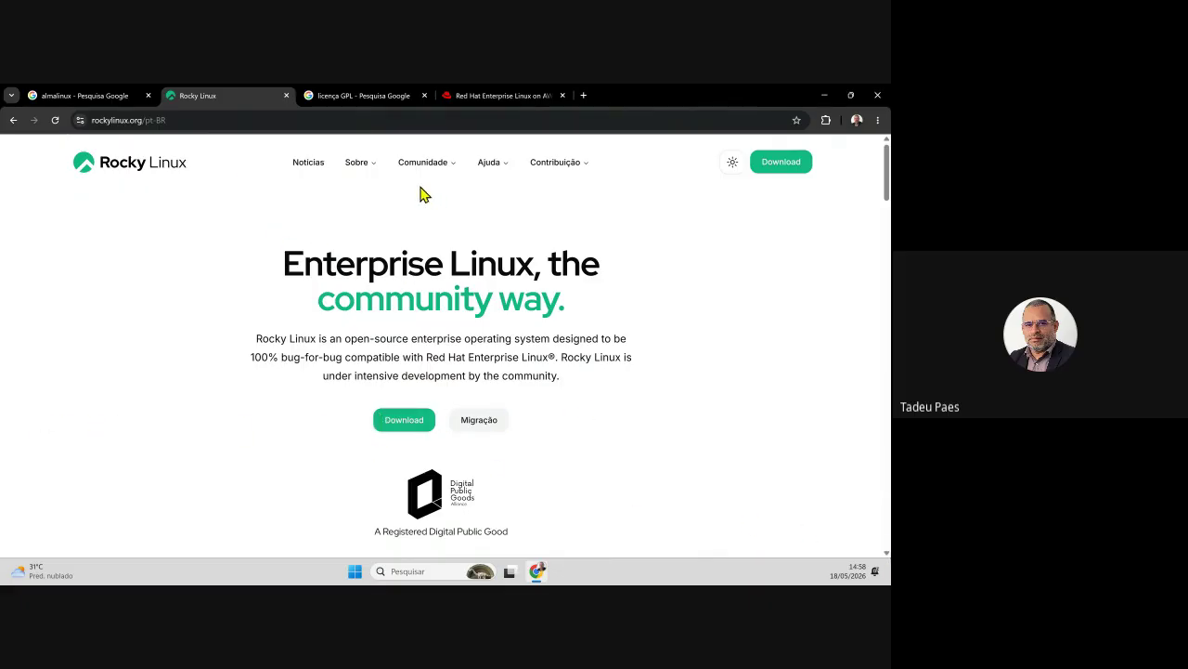
mouse_move(585, 162)
left_click(731, 164)
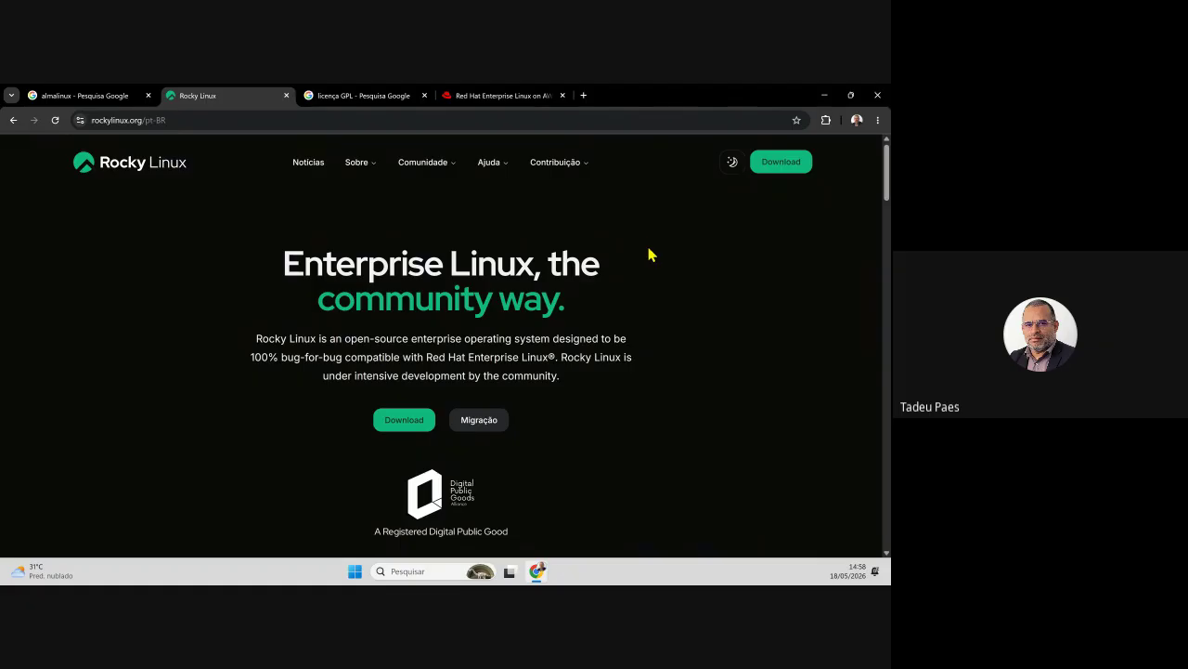
left_click(589, 171)
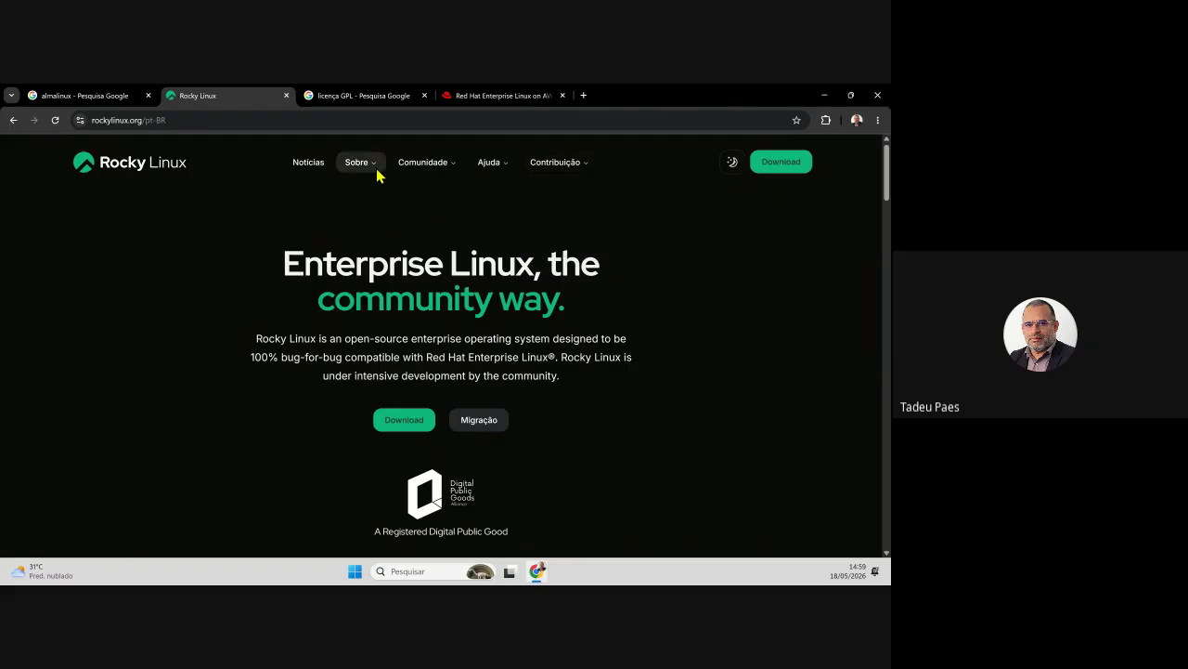
mouse_move(376, 175)
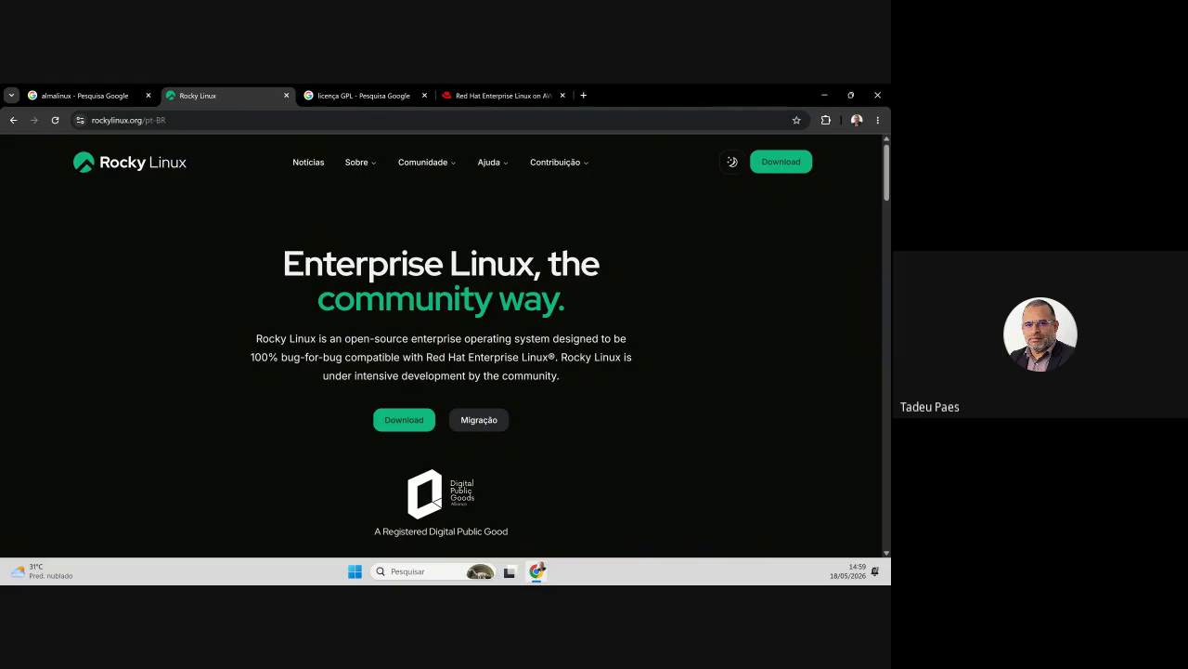
- Open almalinux.org from the search results, dismiss the translation prompt, and show the Events menu
left_click(115, 95)
left_click(364, 299)
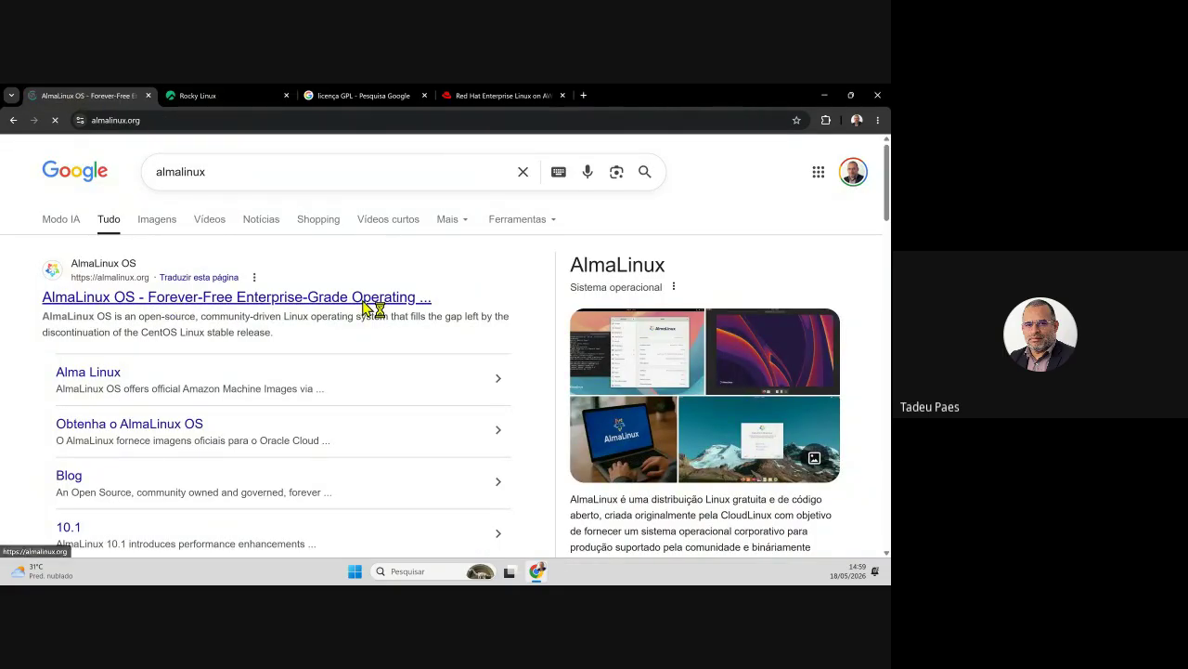
left_click(792, 145)
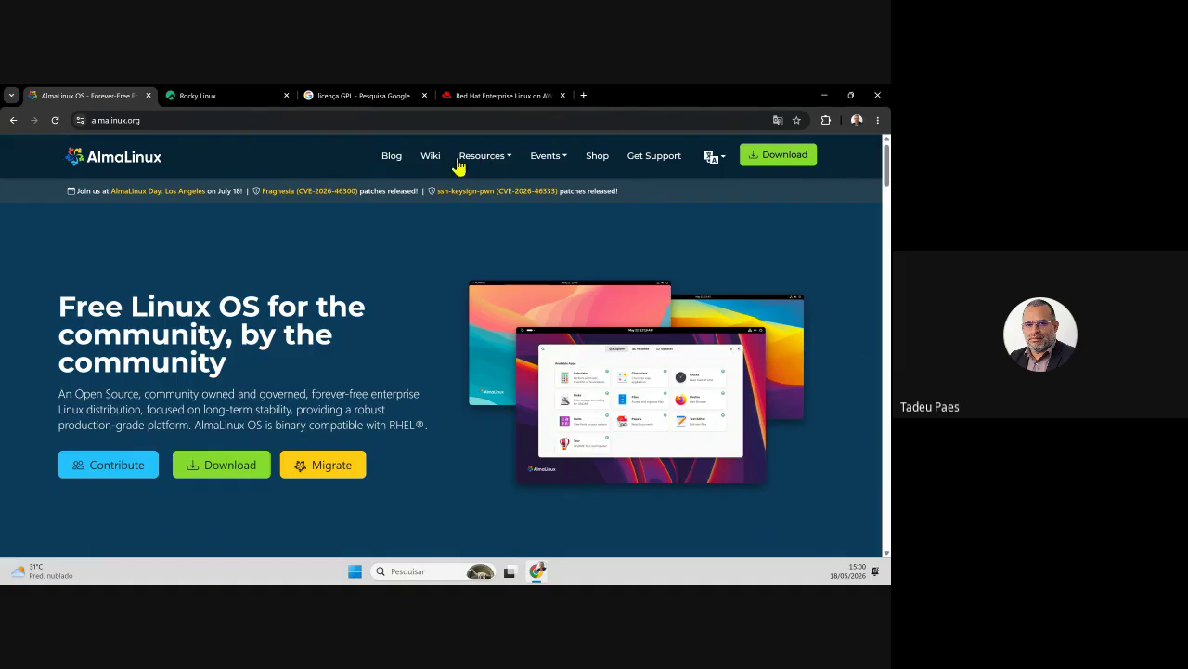
left_click(563, 159)
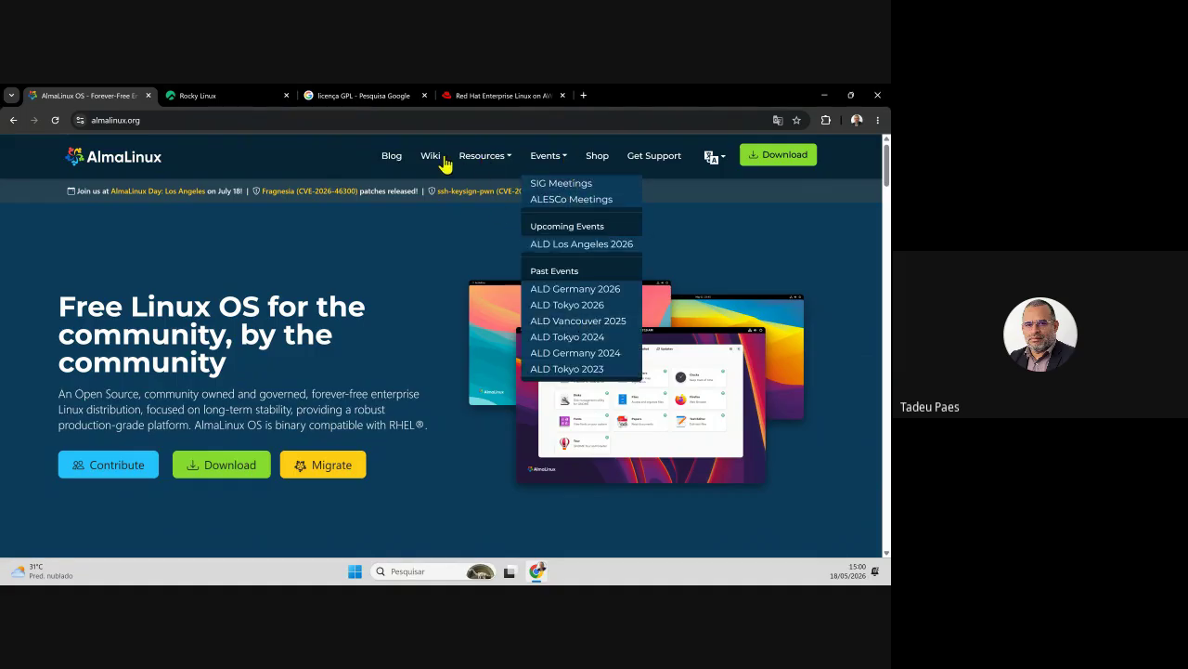
- Close the Events list, scroll down to the community links, then scroll back to the top
left_click(451, 266)
scroll(451, 274, "down", 2)
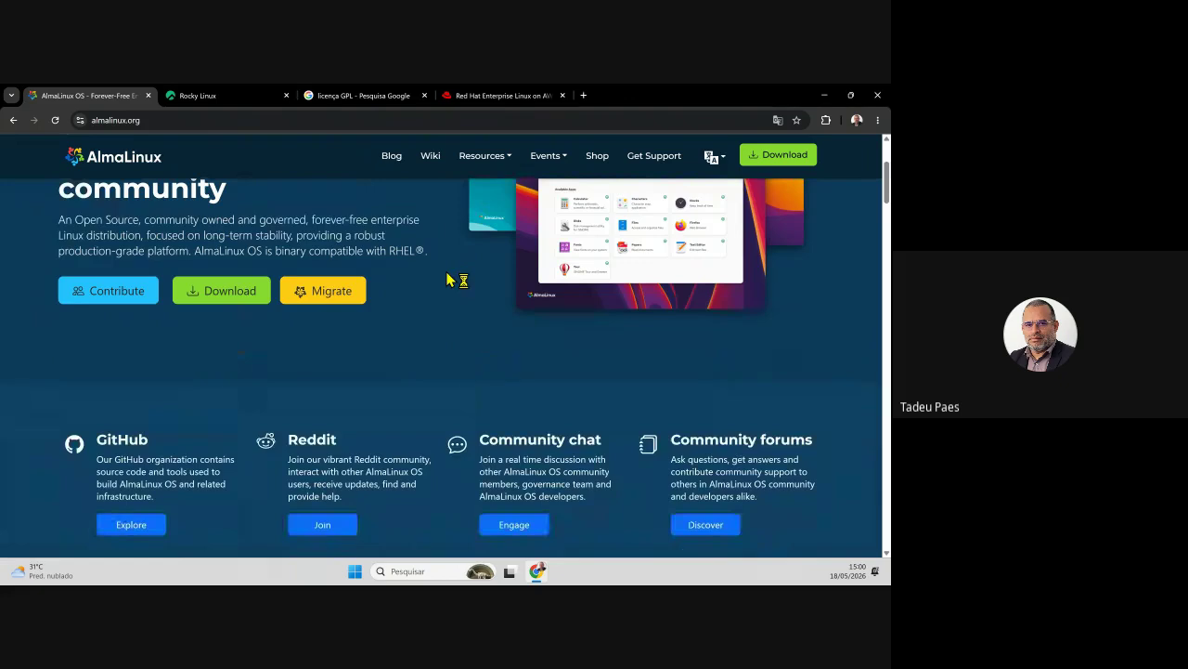
scroll(451, 280, "down", 3)
scroll(648, 324, "up", 2)
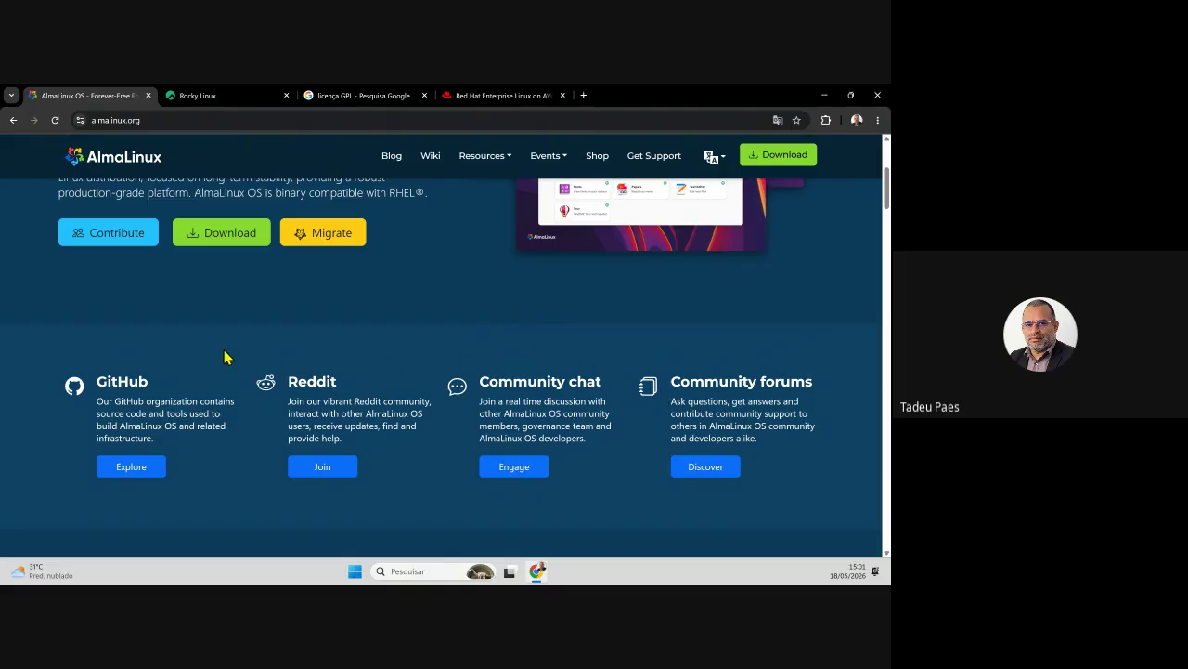
scroll(411, 366, "up", 3)
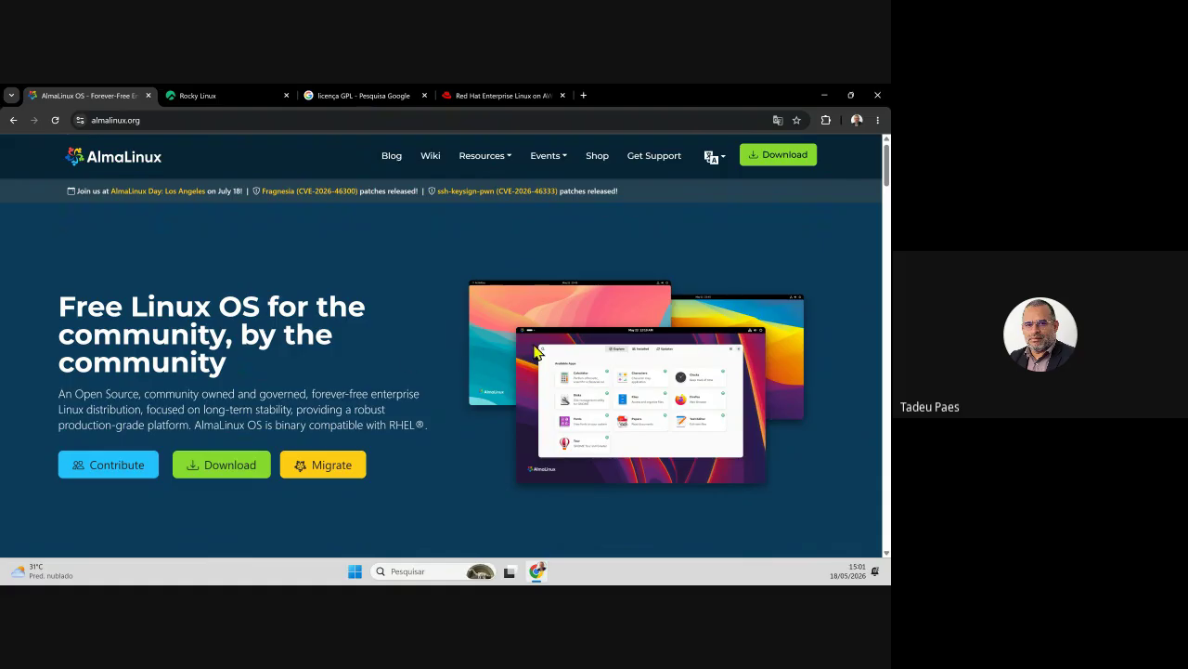
- Switch to the 'Red Hat Enterprise Linux on AWS' tab
left_click(481, 98)
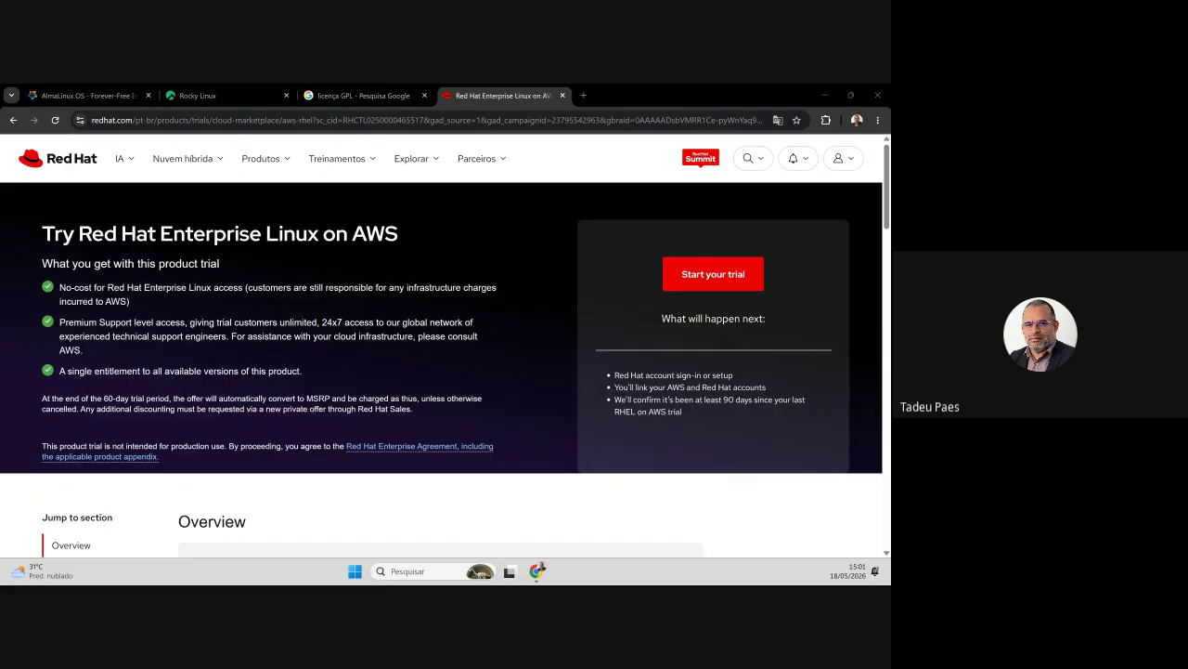
- Search Google for 'debian' in a new tab
left_click(587, 96)
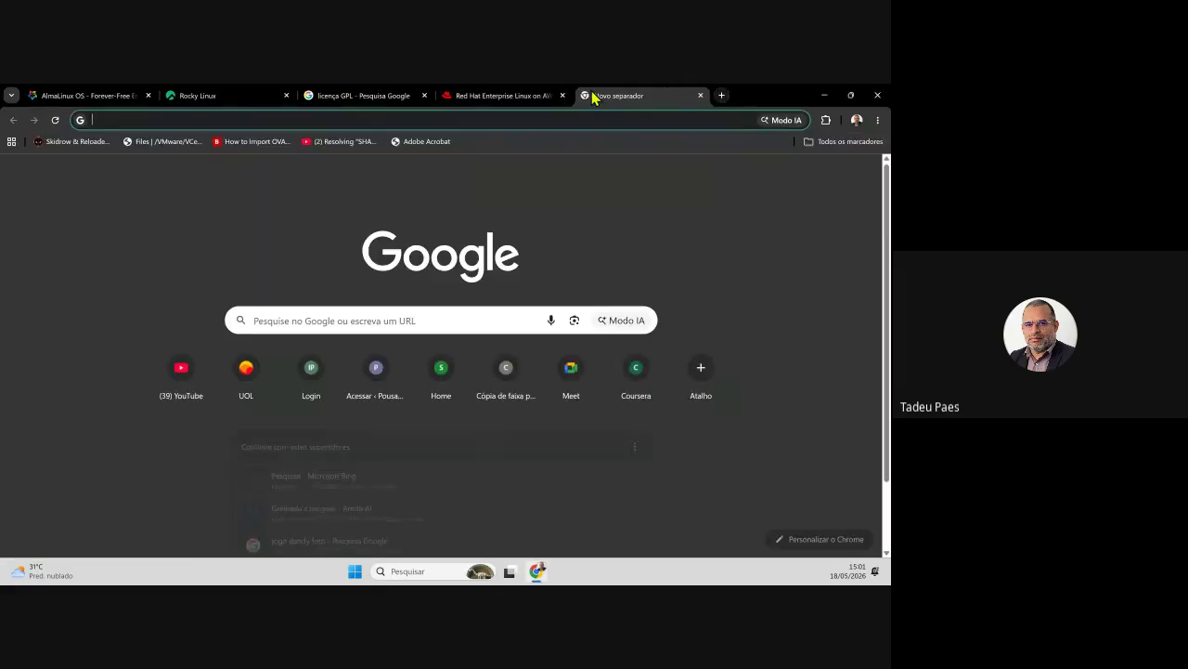
type("debian")
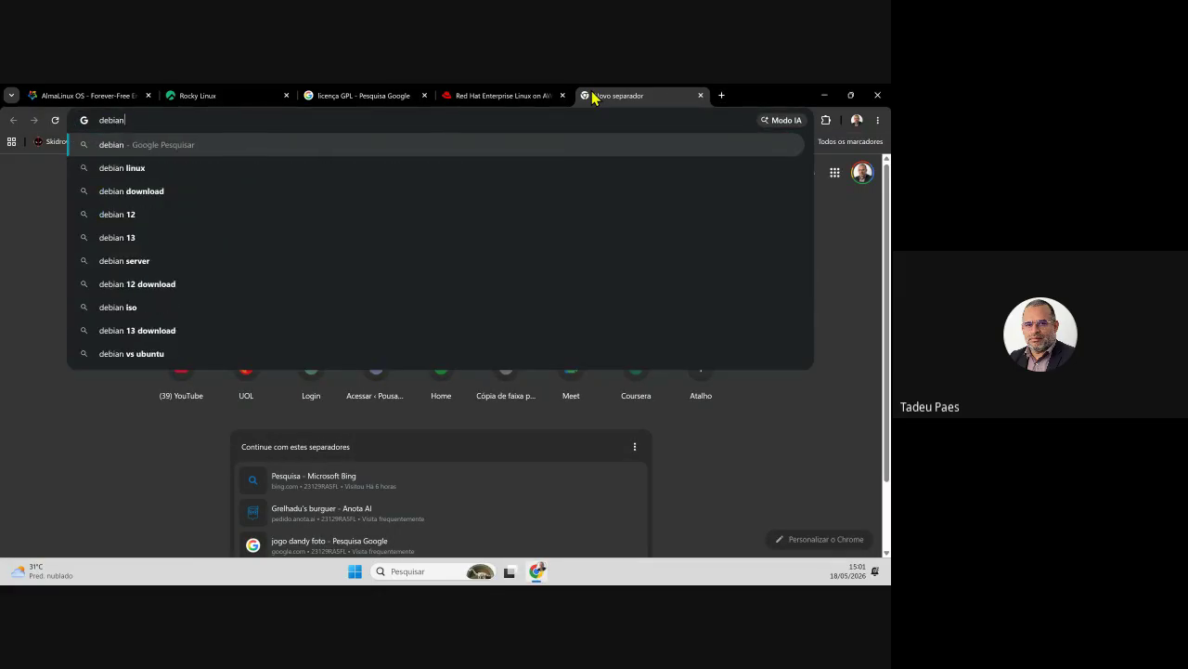
key("Return")
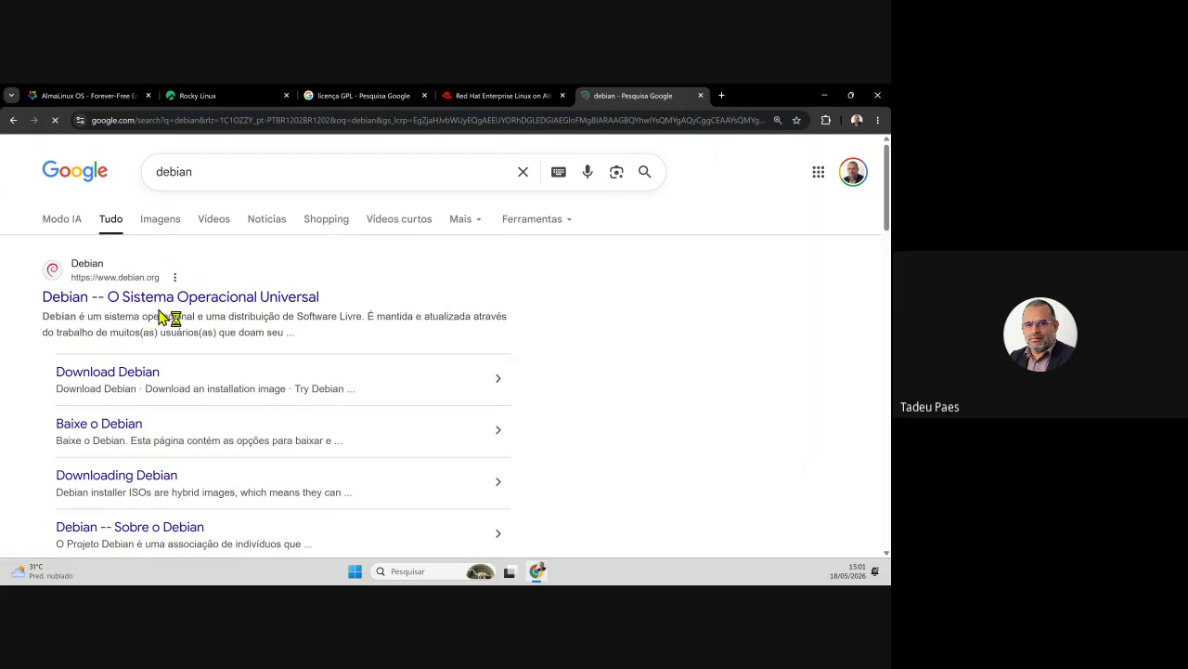
- Open debian.org from the results and scroll through its Portuguese homepage
left_click(172, 303)
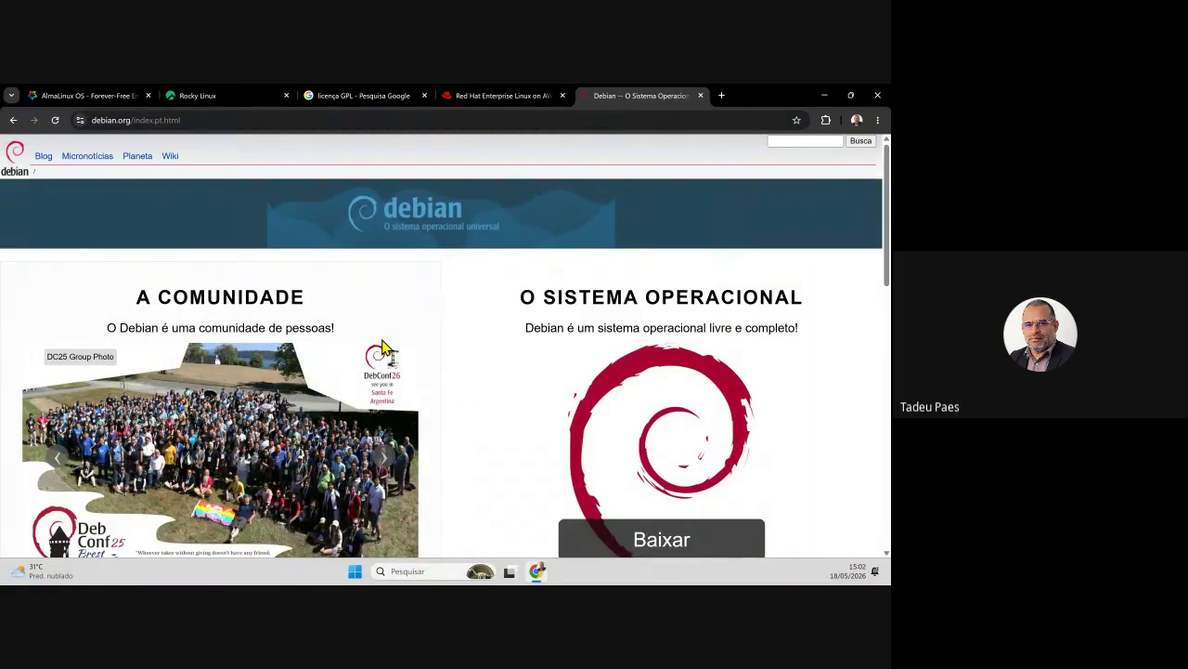
scroll(506, 373, "down", 3)
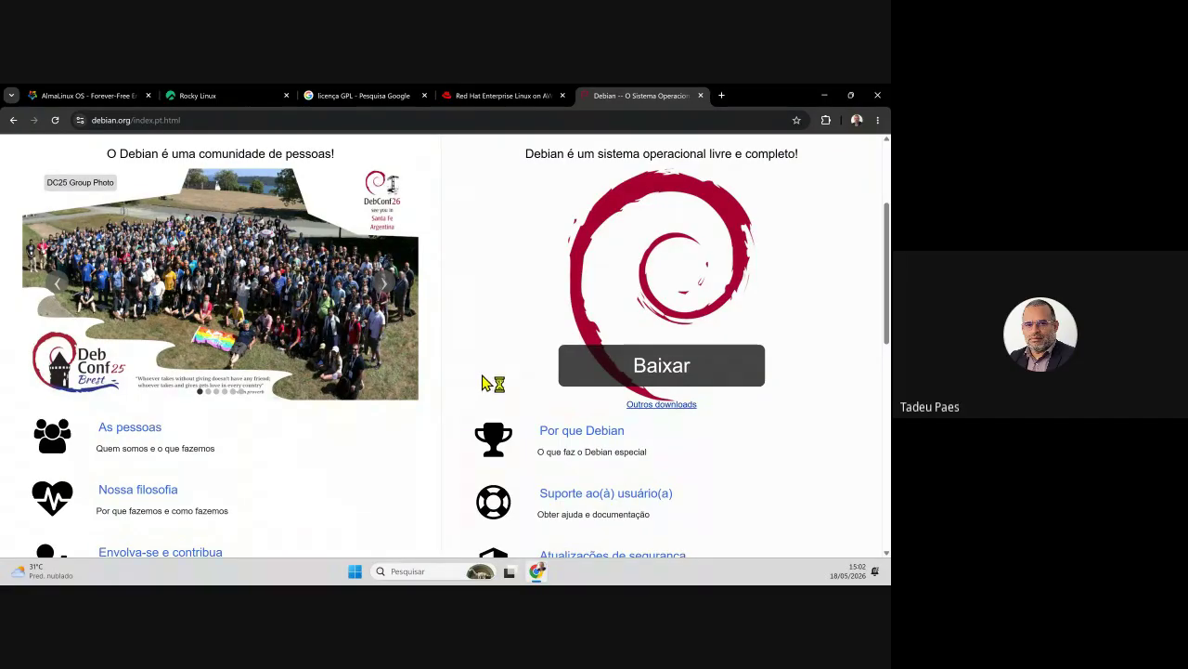
scroll(519, 340, "down", 2)
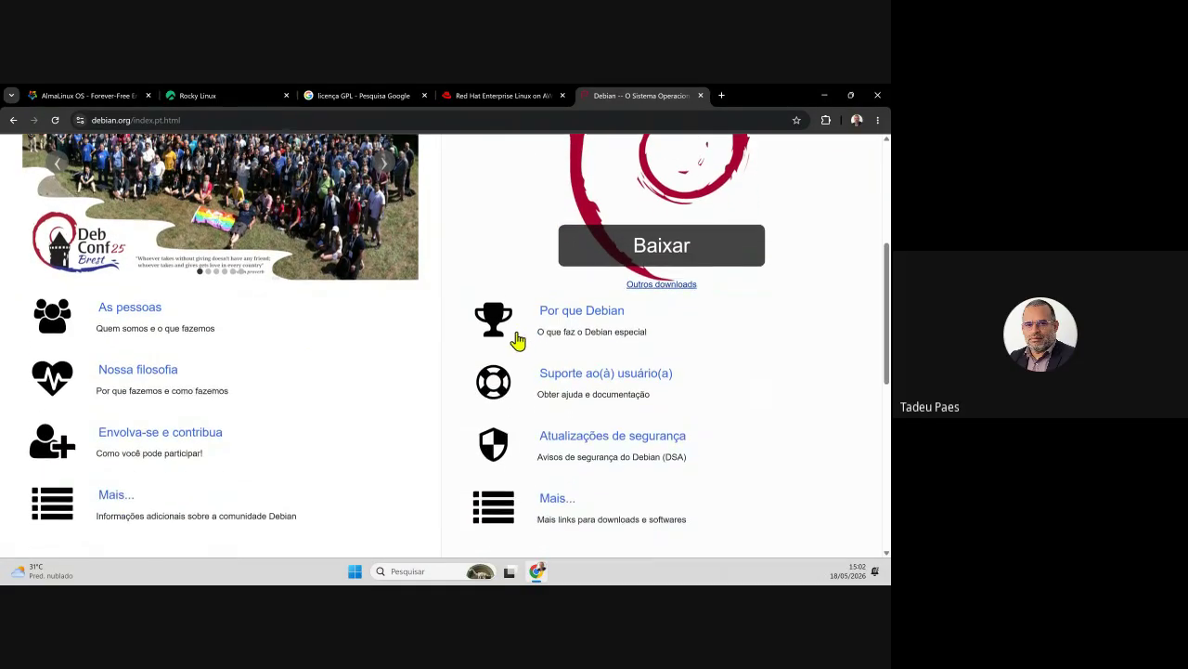
scroll(517, 342, "down", 1)
scroll(509, 357, "down", 4)
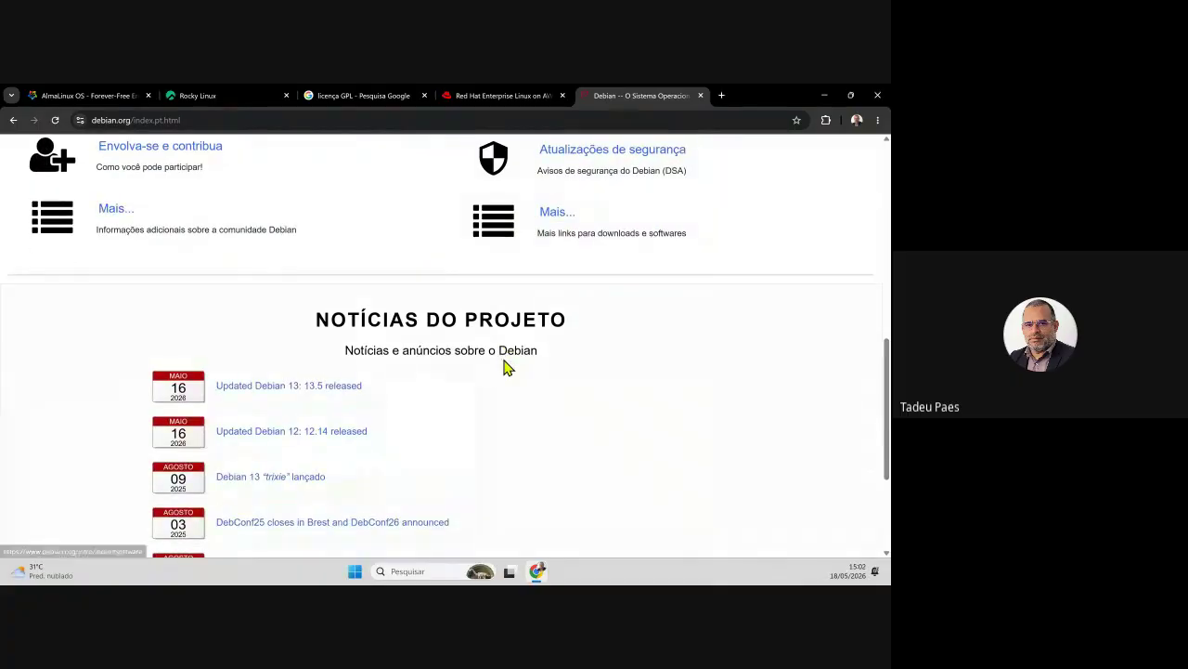
scroll(506, 371, "up", 4)
scroll(506, 373, "up", 6)
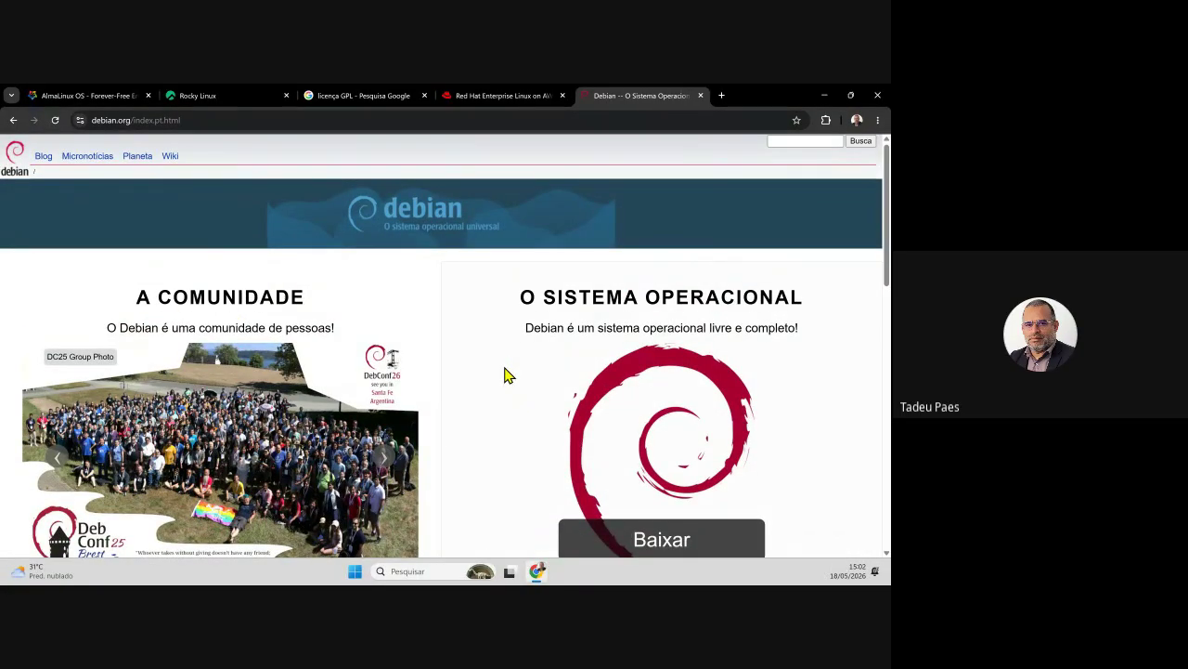
scroll(509, 374, "down", 3)
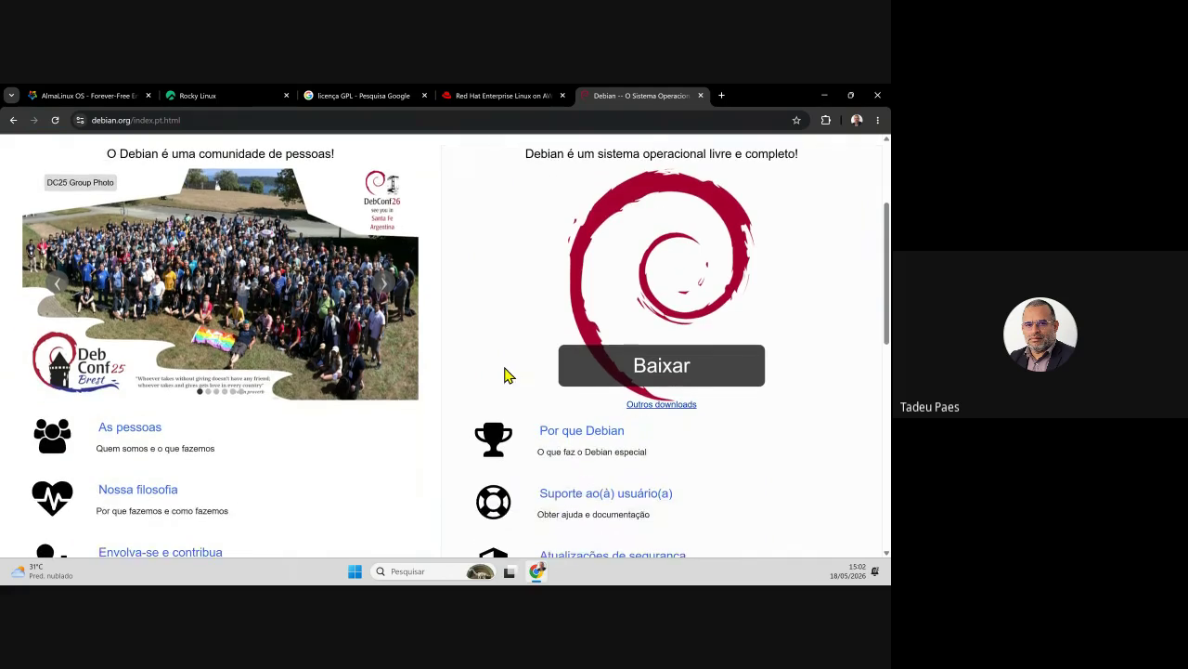
scroll(509, 374, "down", 1)
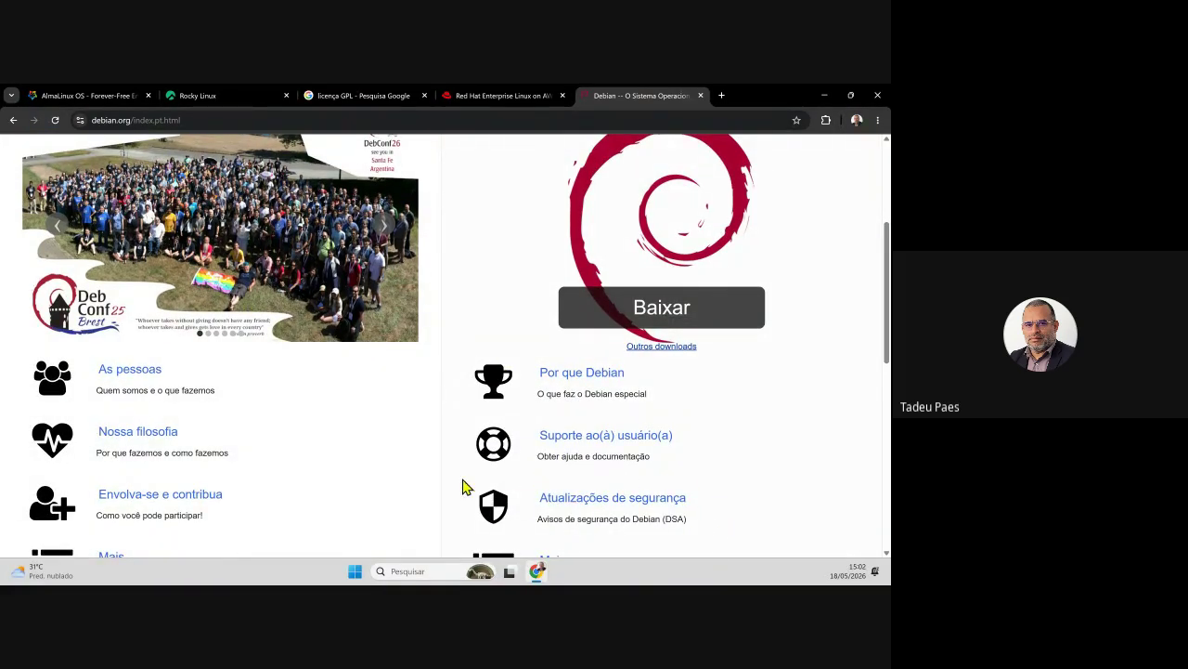
scroll(459, 487, "up", 4)
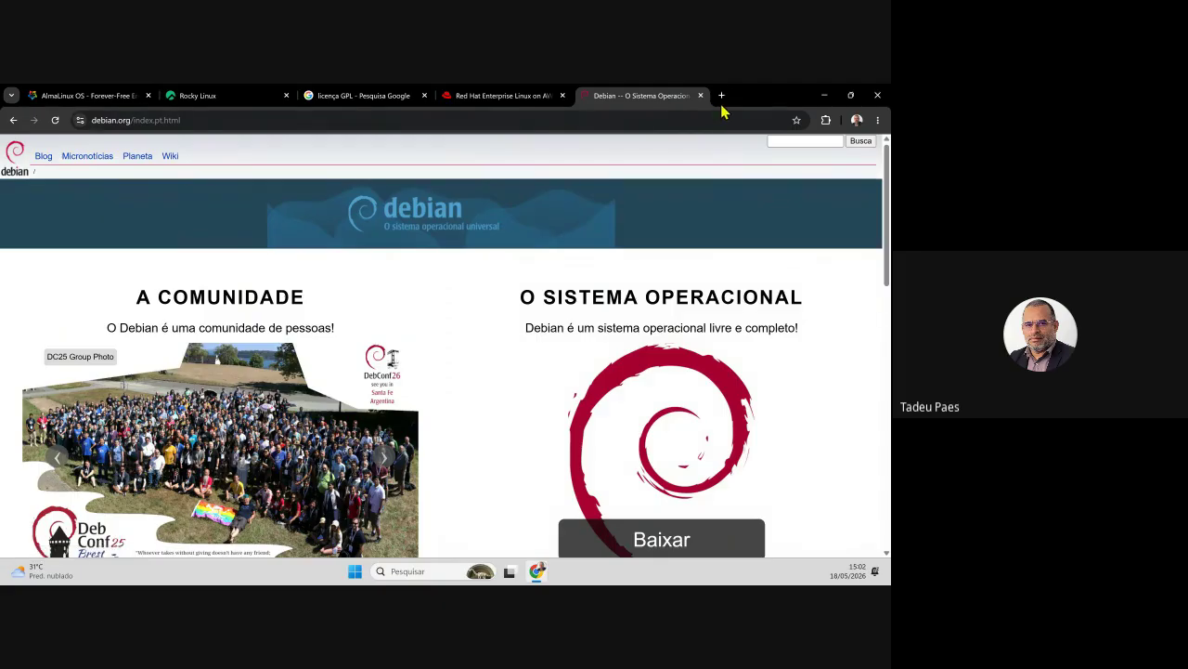
- Search Google for 'ubuntu' in a new tab and open the Ubuntu desktop download page
left_click(721, 100)
type("ubuntu")
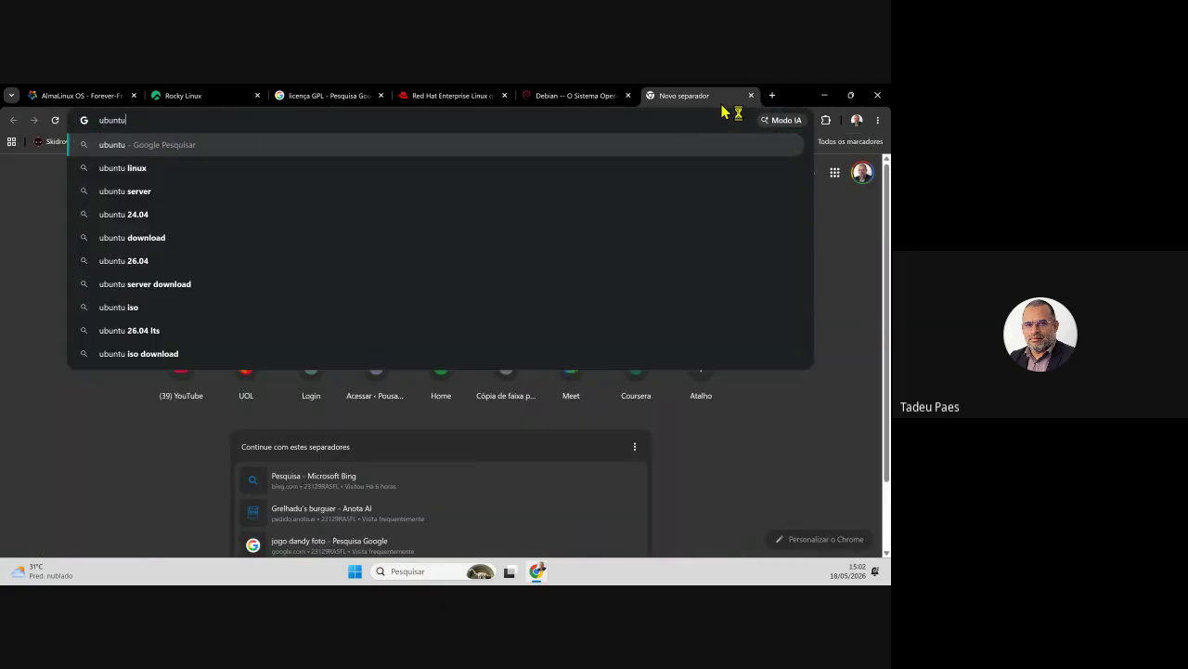
key("Return")
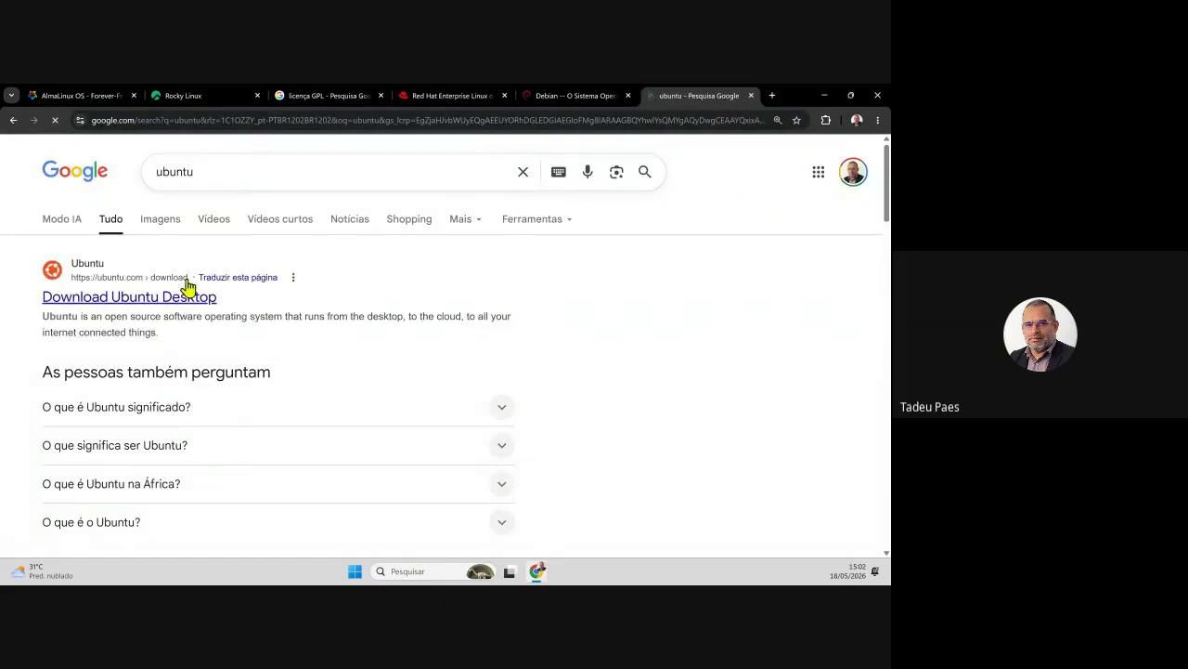
scroll(255, 343, "down", 3)
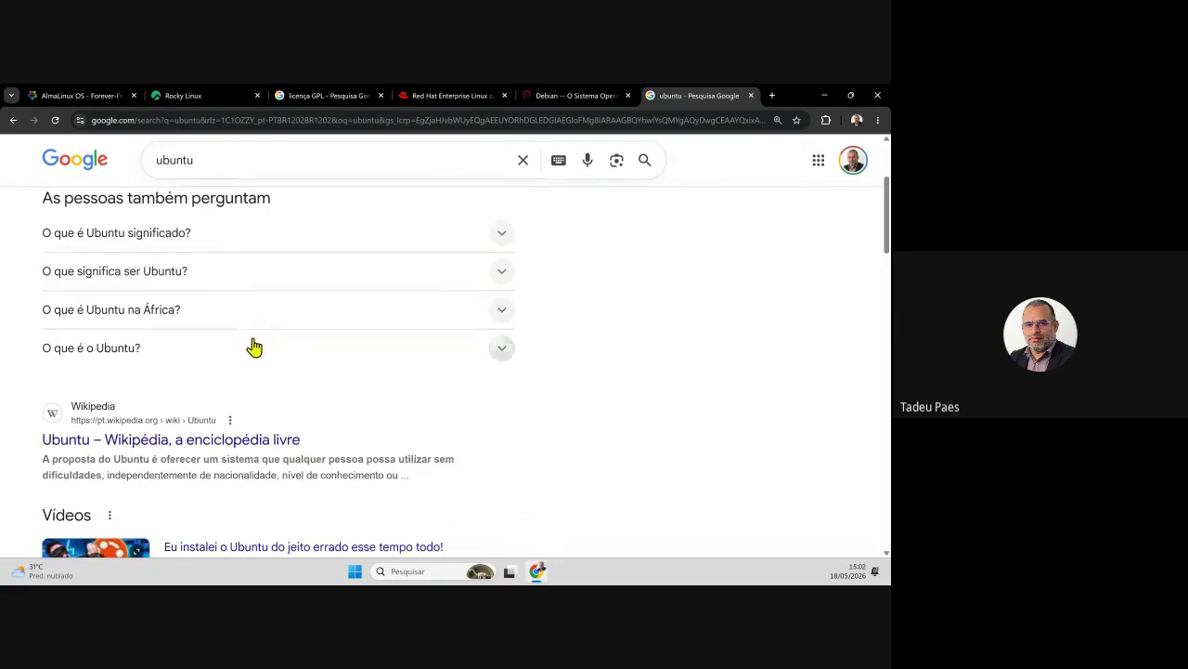
scroll(218, 399, "up", 3)
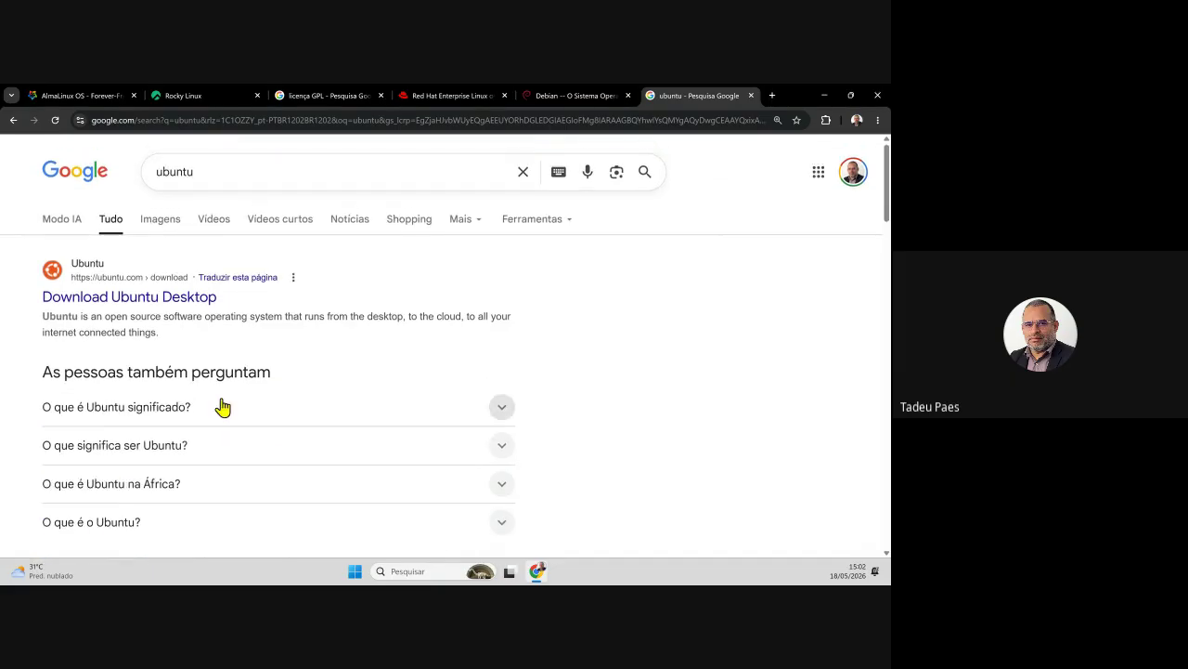
left_click(146, 309)
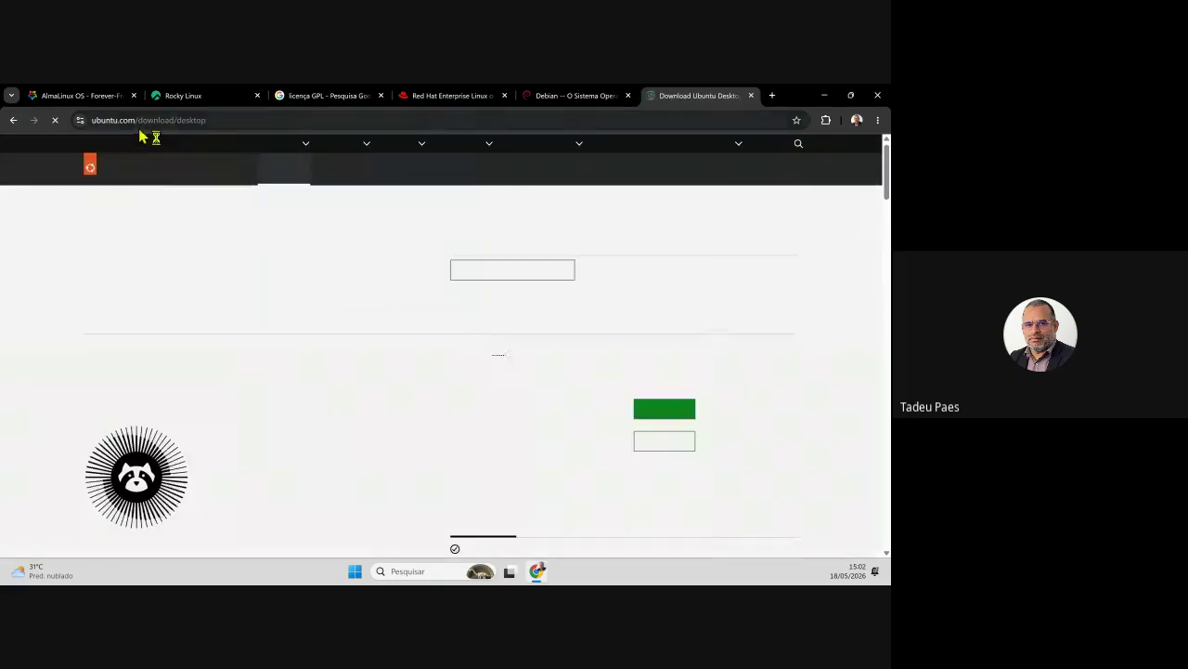
- Trim the address to the ubuntu.com homepage, accept its cookies, browse it, then open another tab
left_click_drag(138, 121, 272, 137)
key("BackSpace")
key("Return")
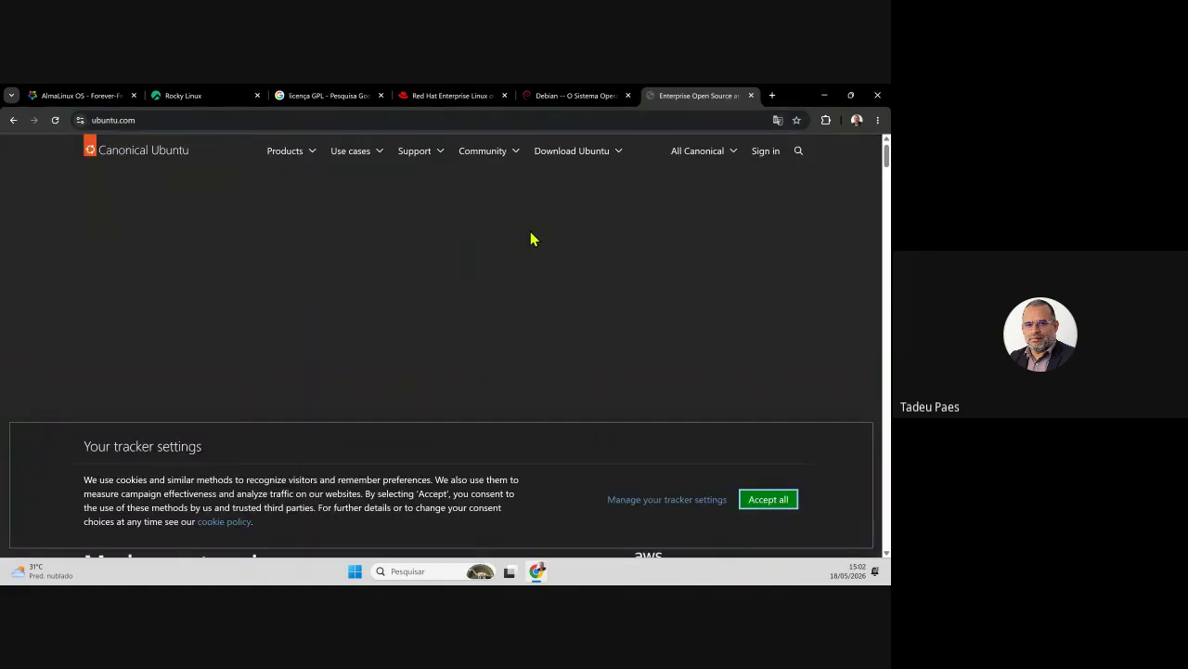
left_click(783, 505)
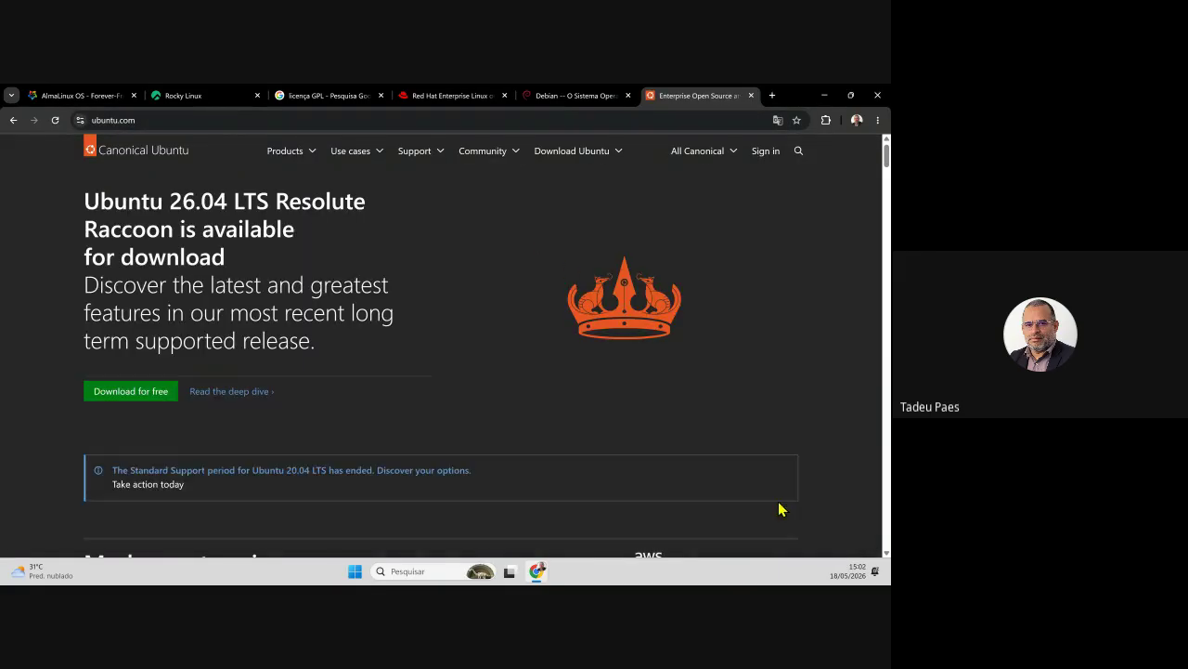
scroll(682, 418, "down", 10)
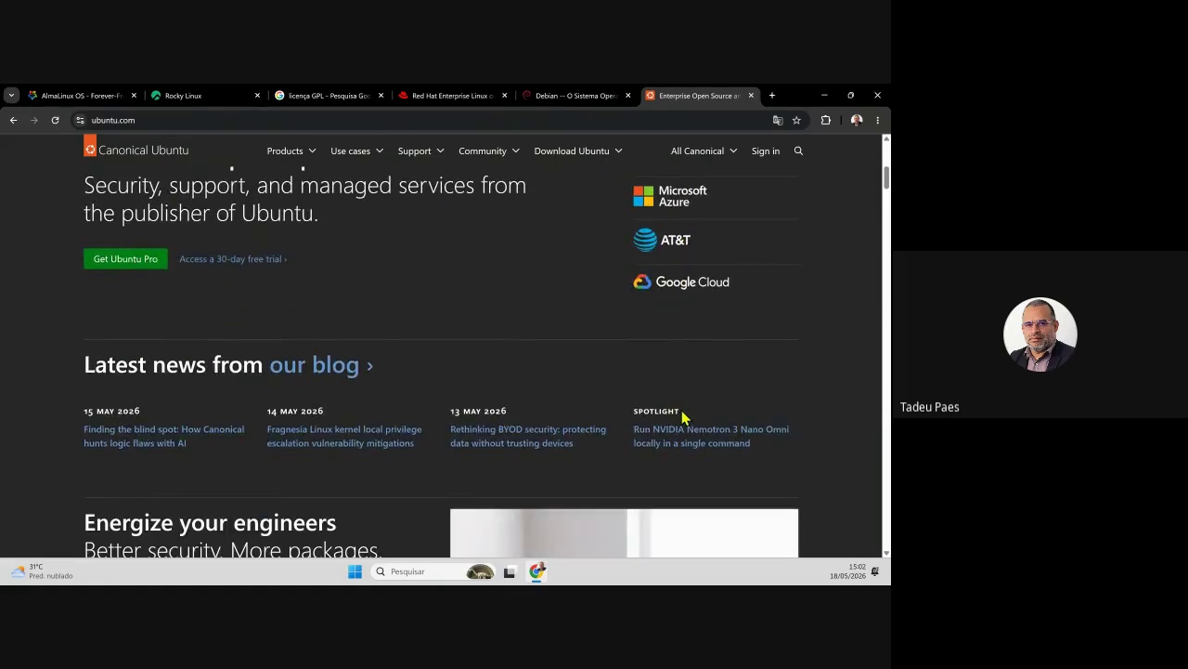
scroll(683, 419, "down", 3)
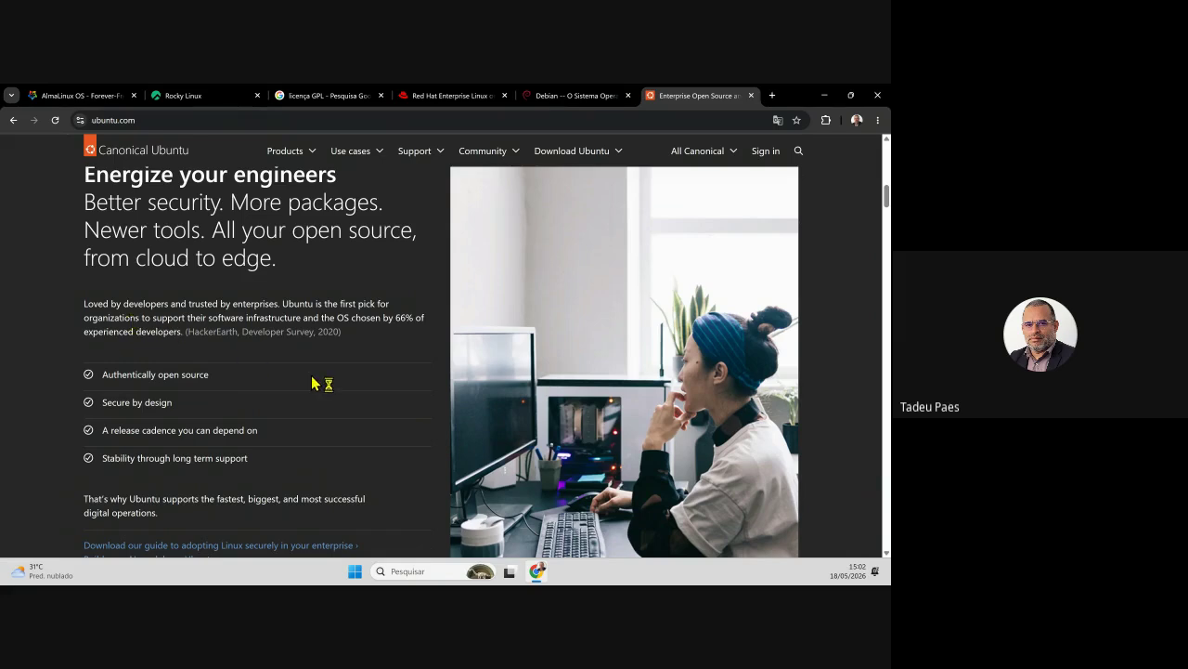
scroll(312, 381, "up", 6)
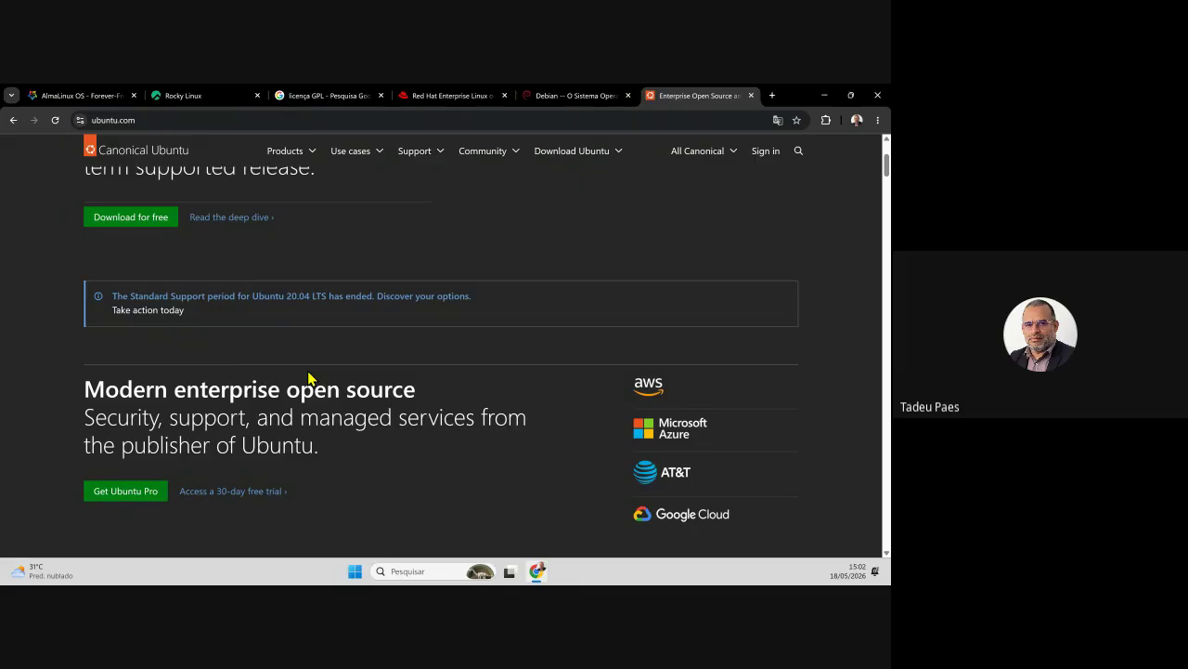
scroll(316, 382, "up", 2)
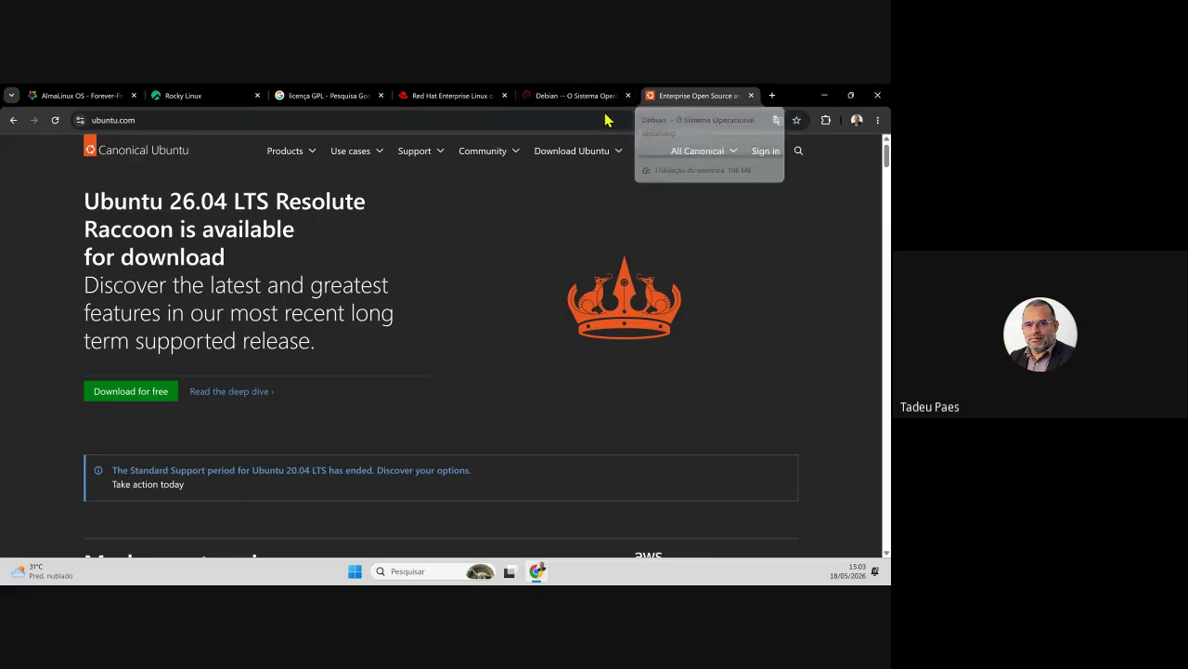
left_click(772, 95)
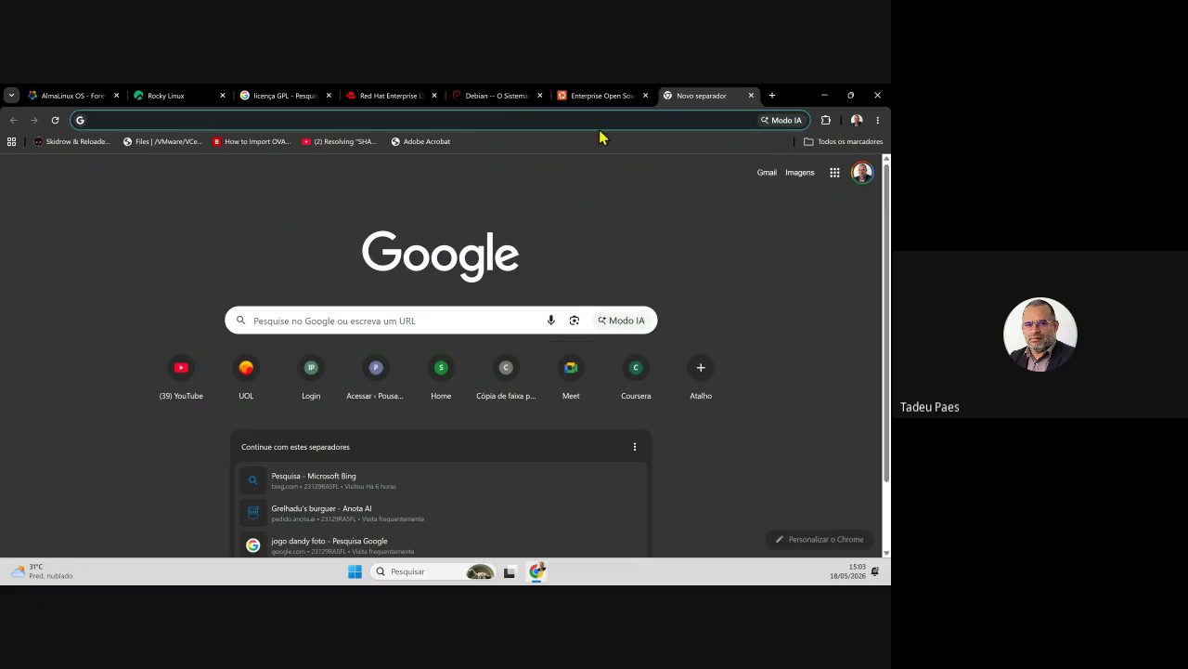
left_click(492, 96)
left_click(415, 97)
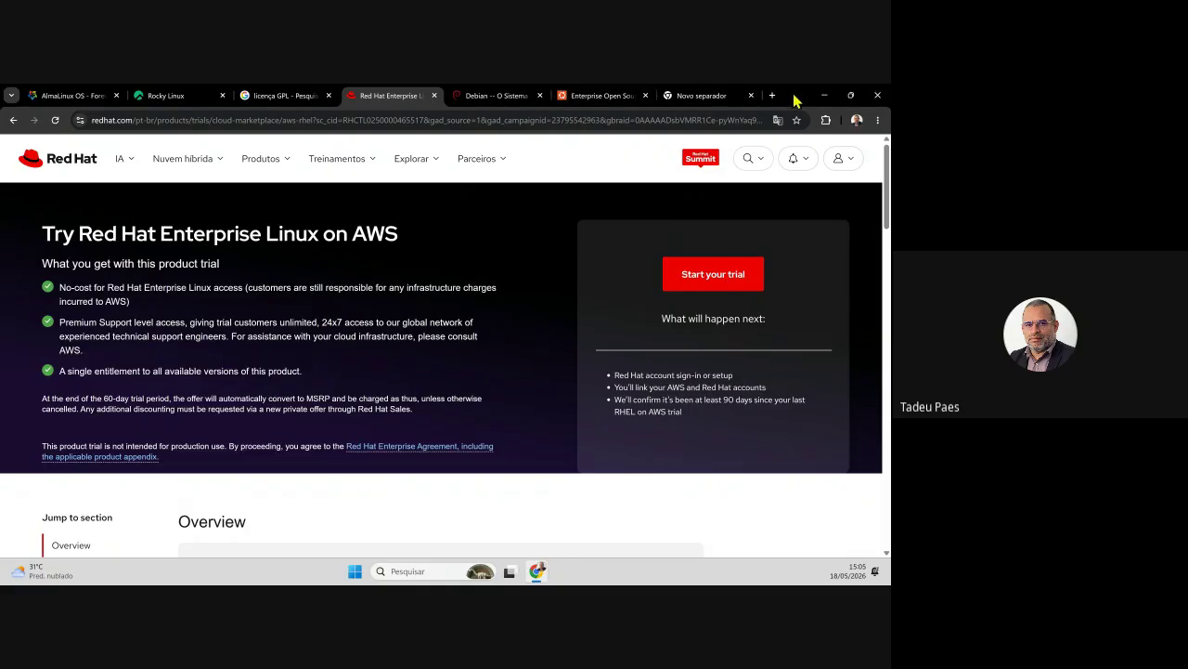
left_click(713, 95)
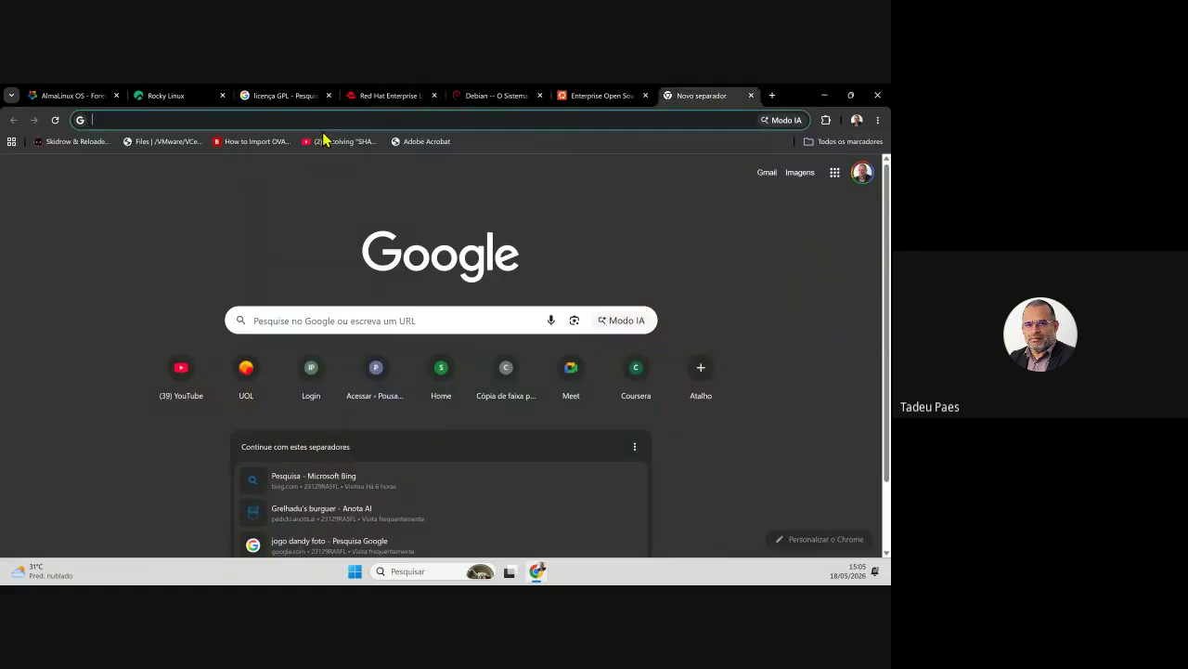
- Search Google for 'microsoft linux azure', scroll the results, and select the query text
type("microsoft linux azure")
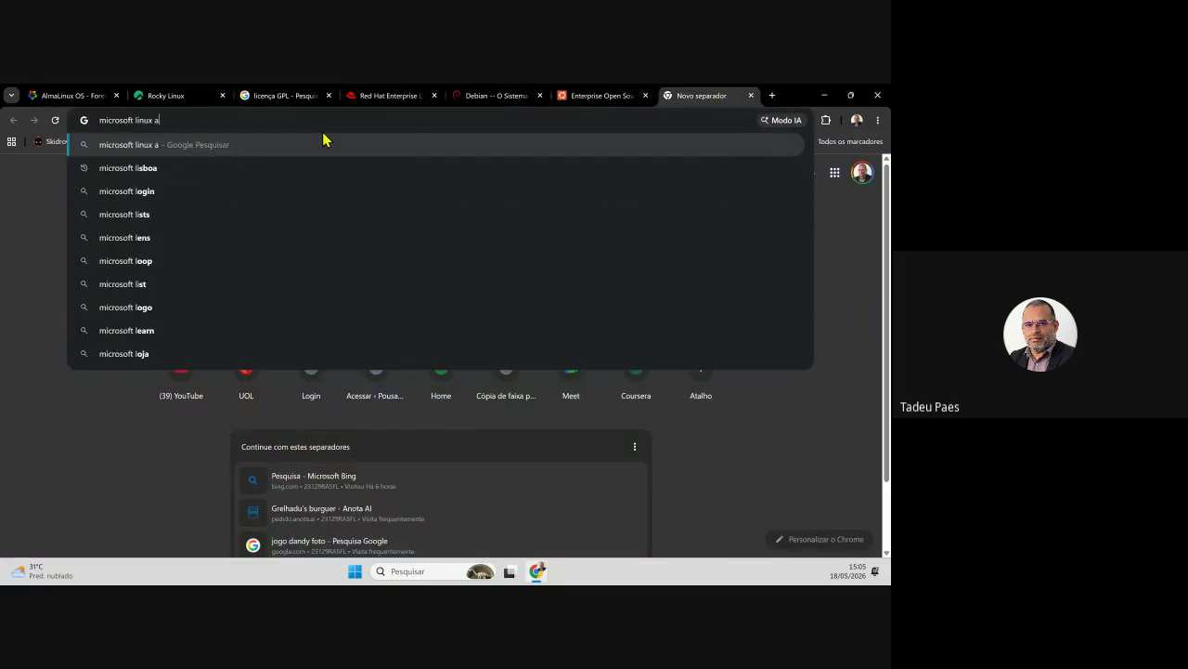
key("Return")
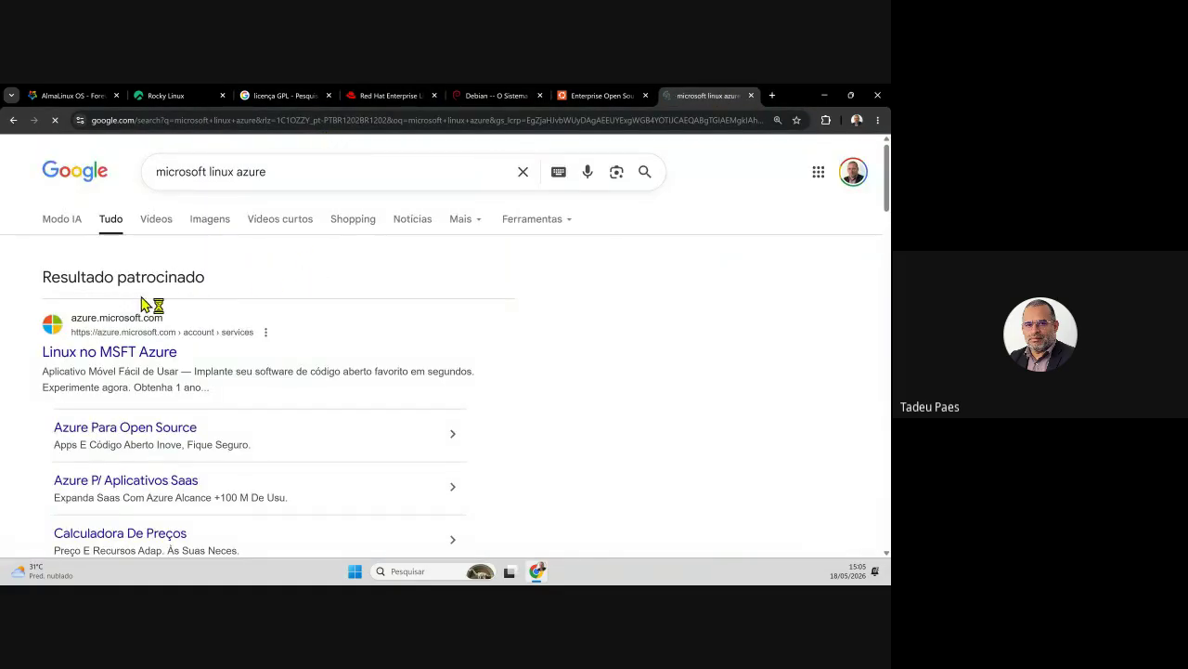
scroll(185, 358, "down", 3)
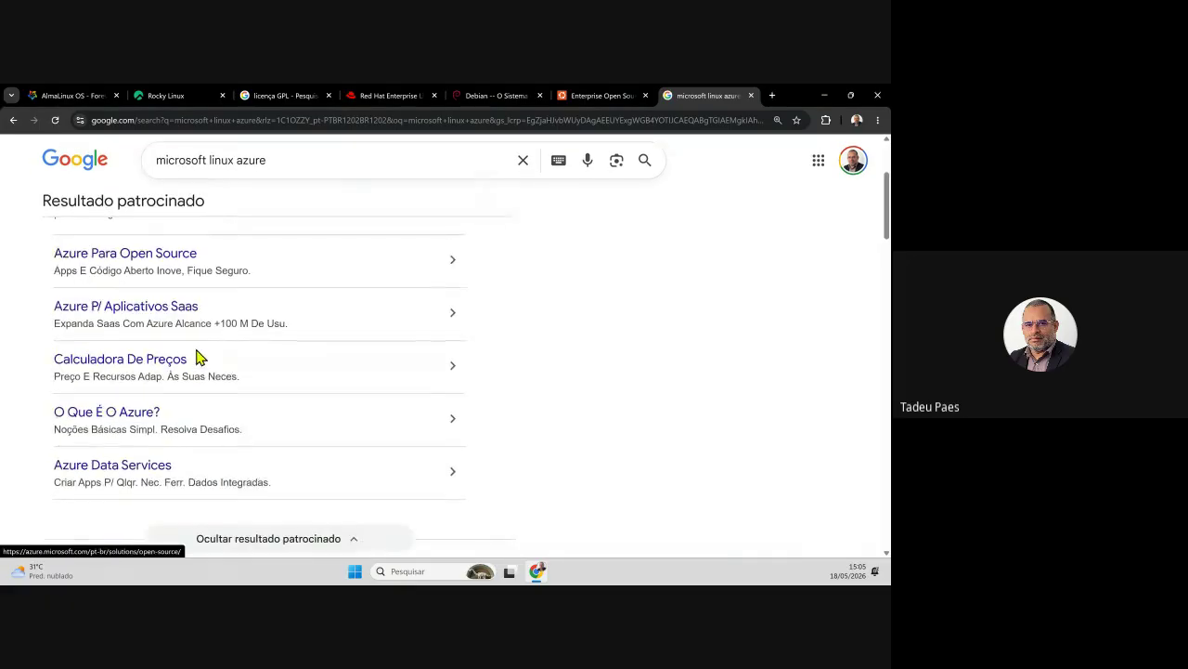
scroll(245, 355, "down", 2)
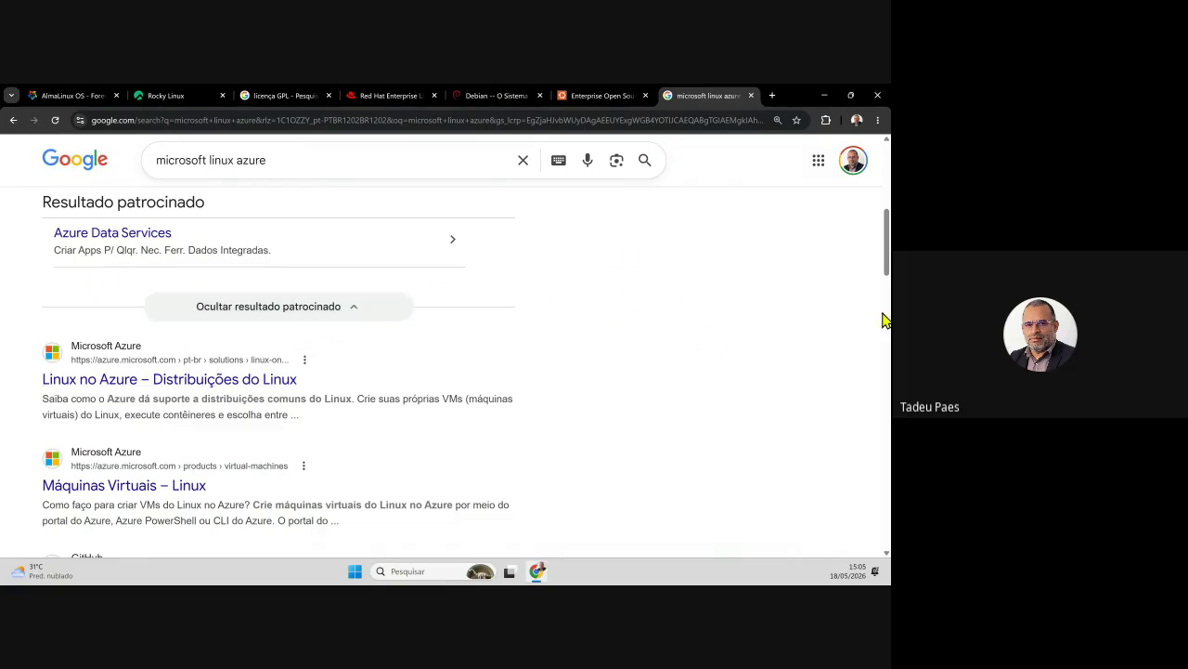
left_click_drag(300, 162, 143, 176)
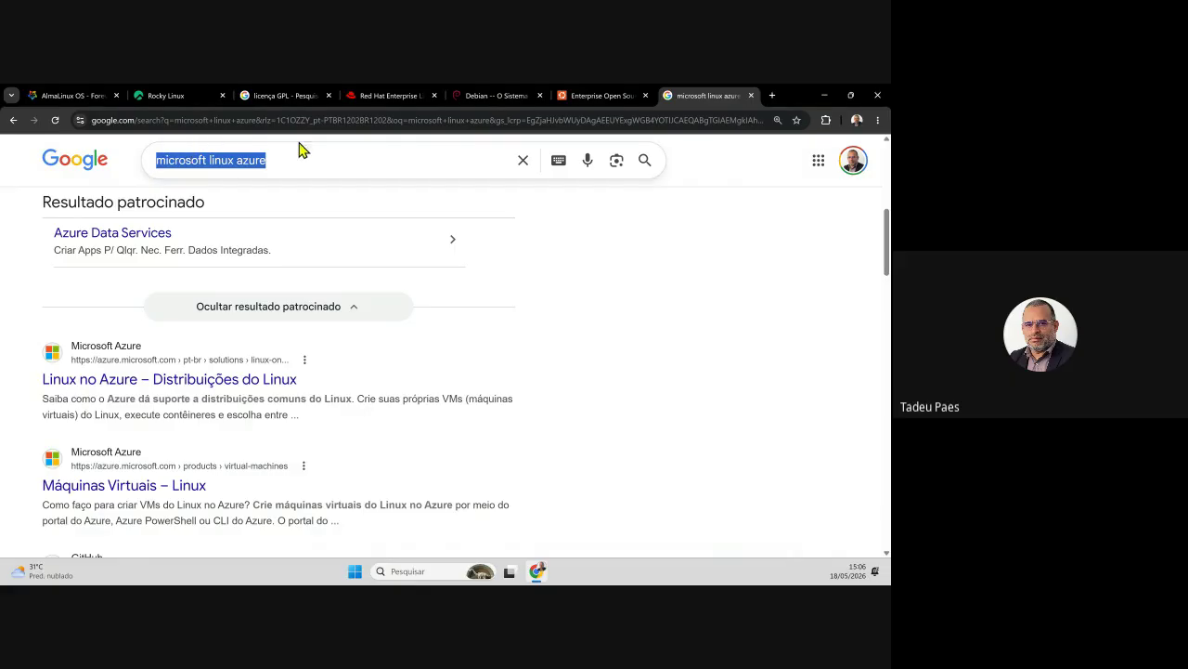
- Search for 'Suse Linux', open the SUSE Linux Enterprise Server page, and dismiss its cookie notice
type("s")
key("BackSpace")
type("S")
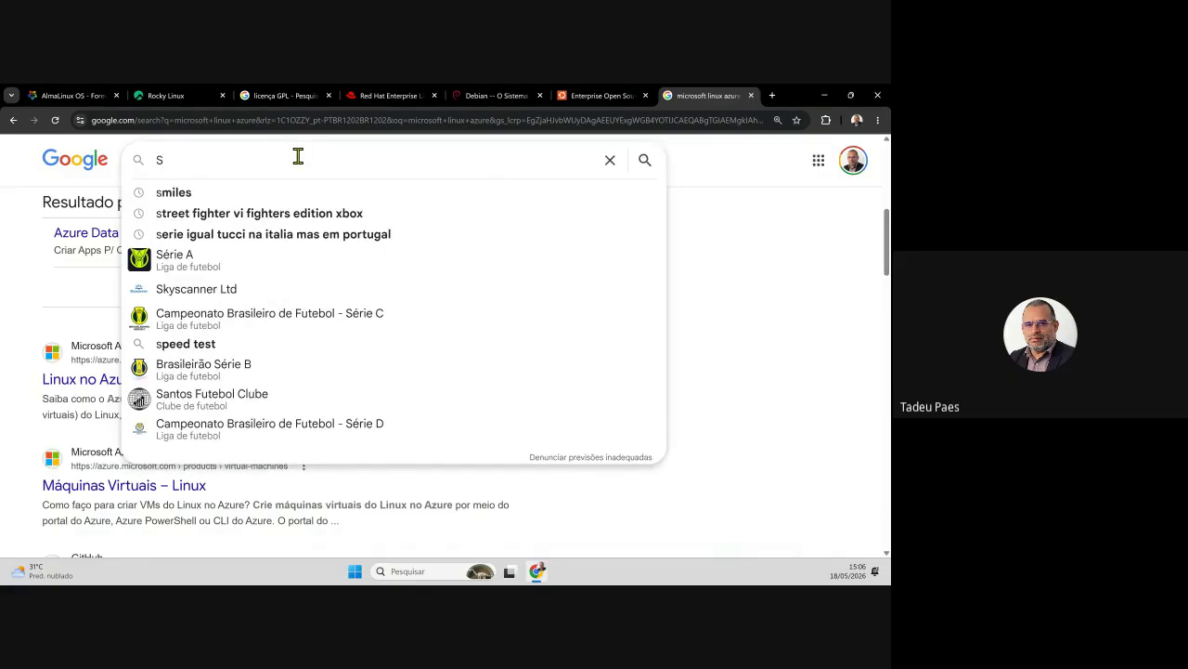
type("use Linux")
key("Return")
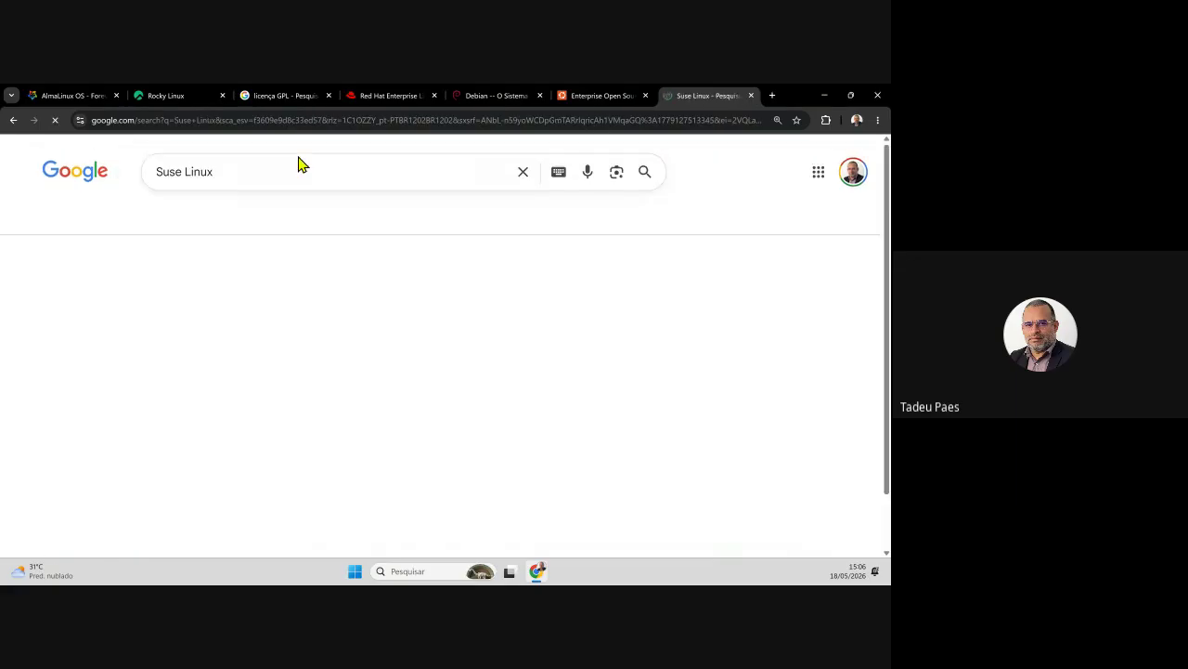
left_click(260, 362)
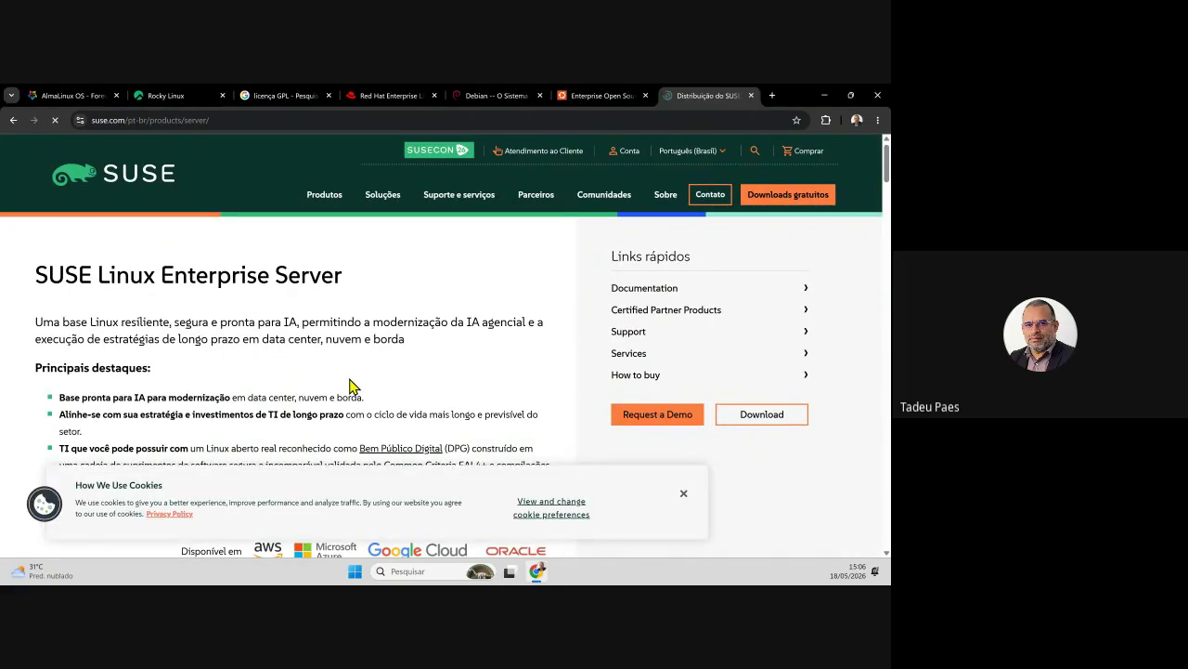
left_click(681, 494)
scroll(557, 459, "down", 3)
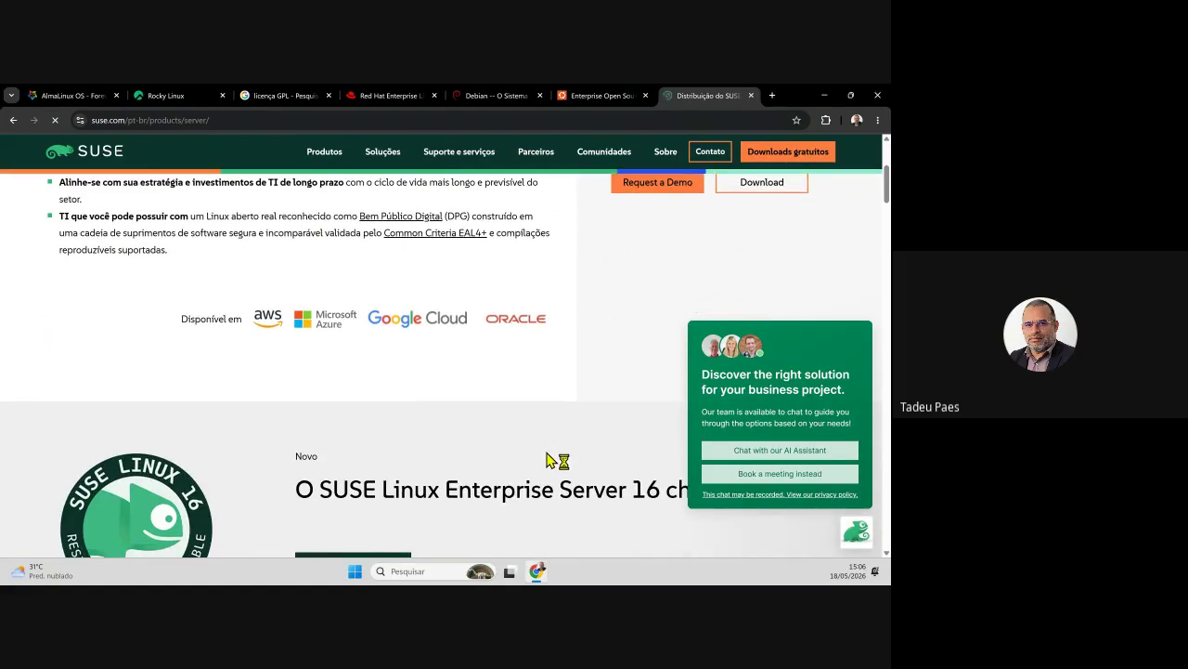
scroll(548, 460, "up", 3)
- Return to the AlmaLinux homepage tab, then open a new Google tab
mouse_move(753, 416)
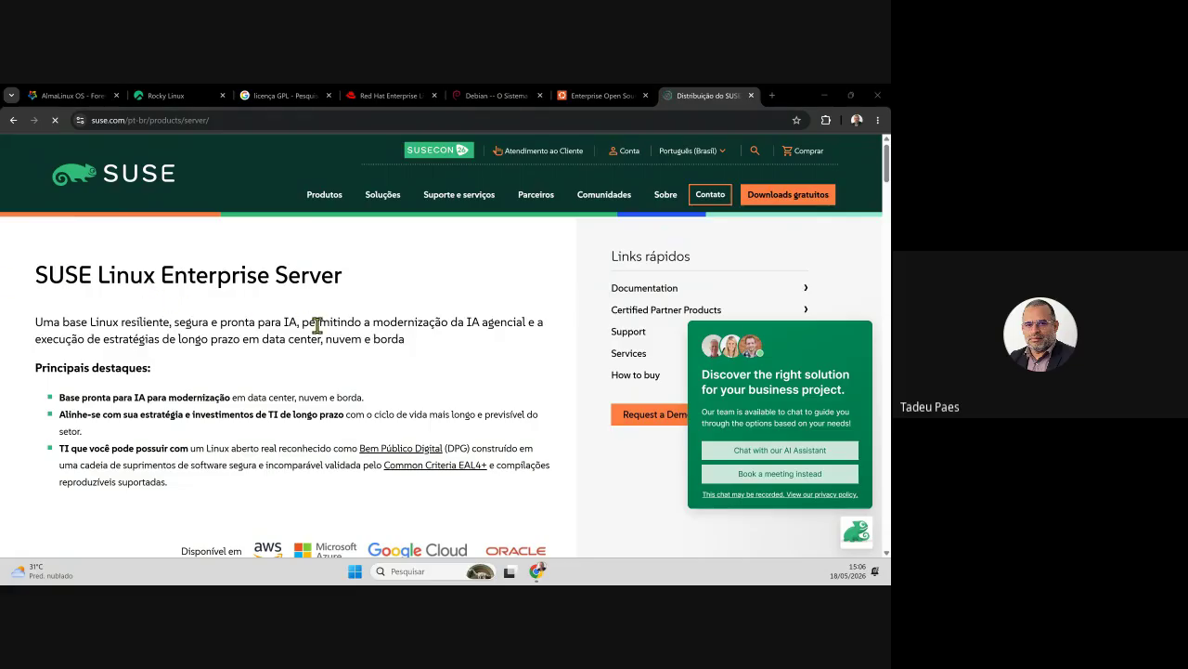
left_click(69, 94)
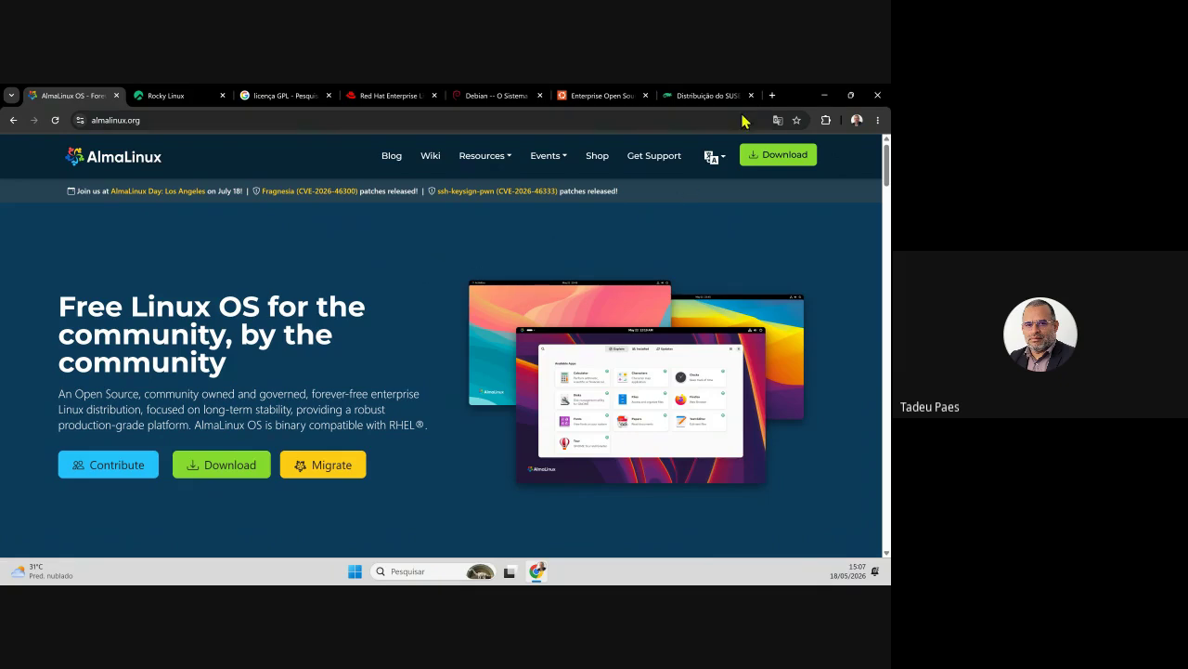
left_click(772, 95)
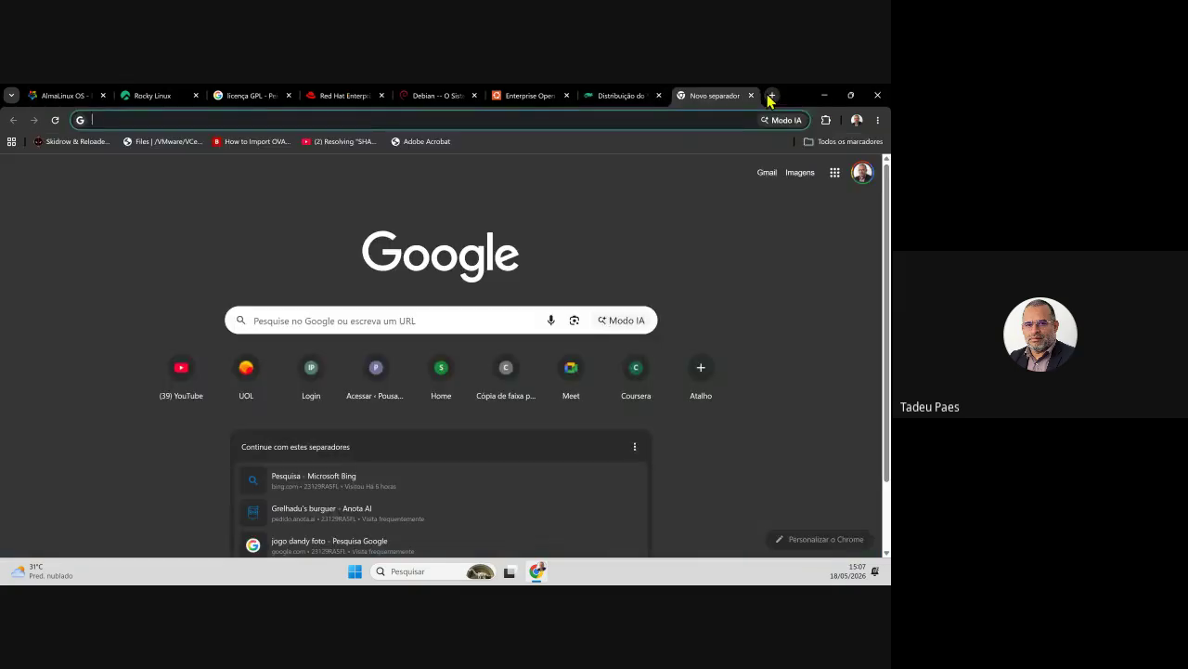
- Search 'virtualbox', open virtualbox.org's Downloads page, and choose the macOS / Apple Silicon hosts package
type("virtualbox")
key("Return")
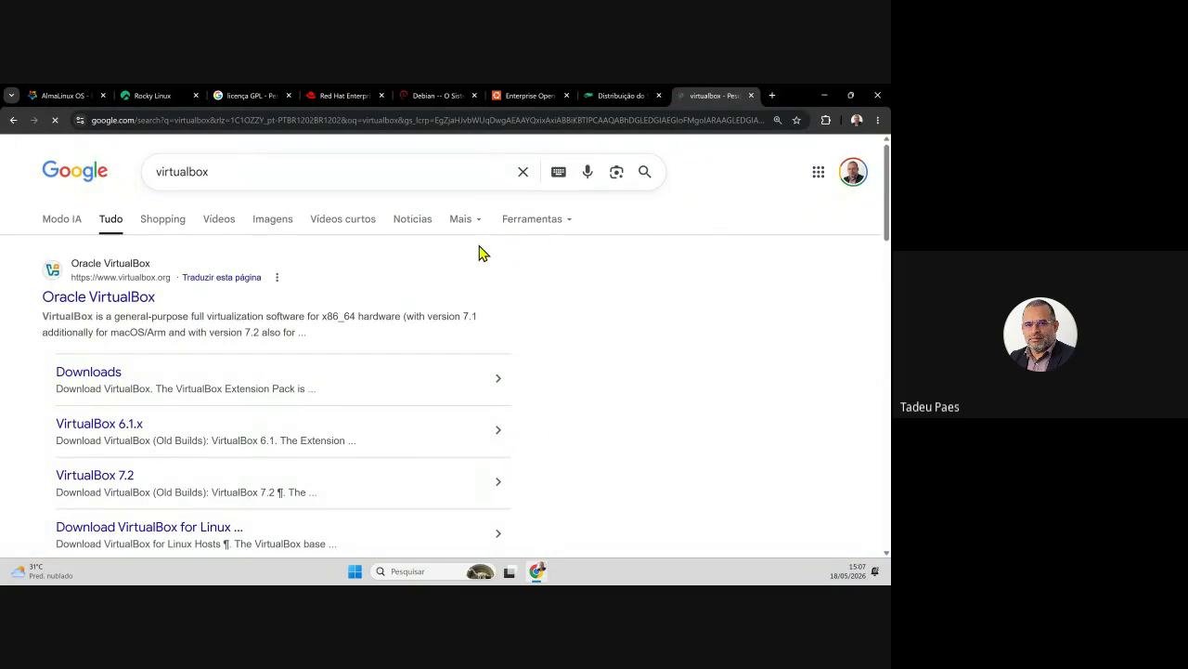
left_click(135, 297)
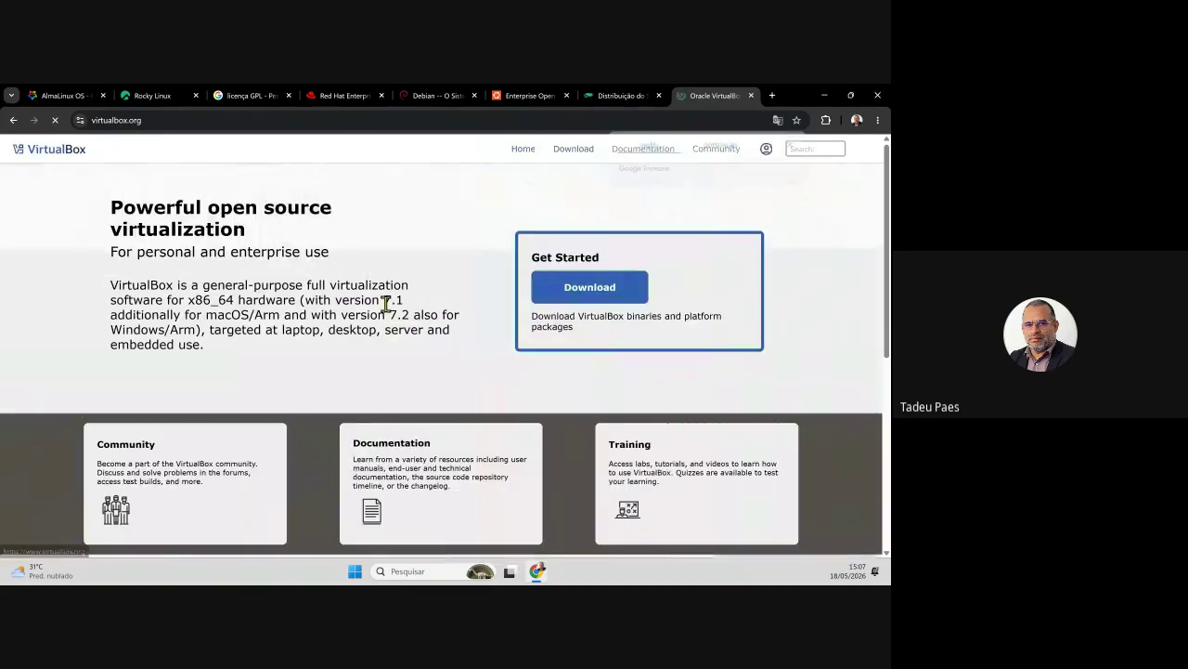
left_click(792, 144)
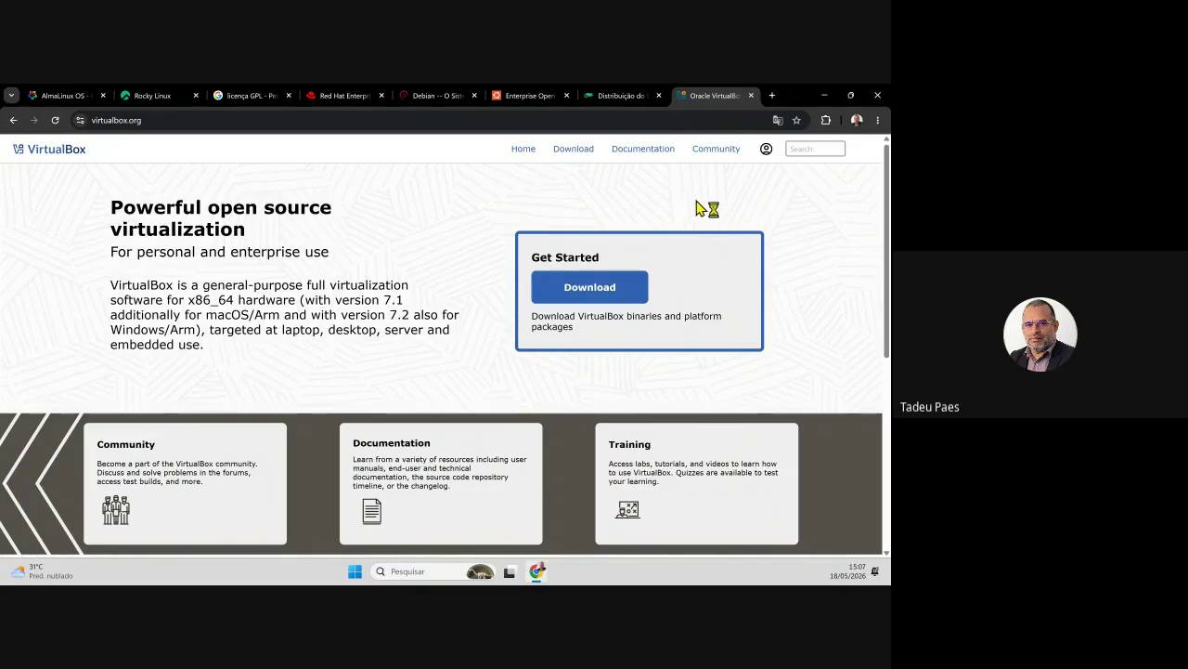
left_click(586, 159)
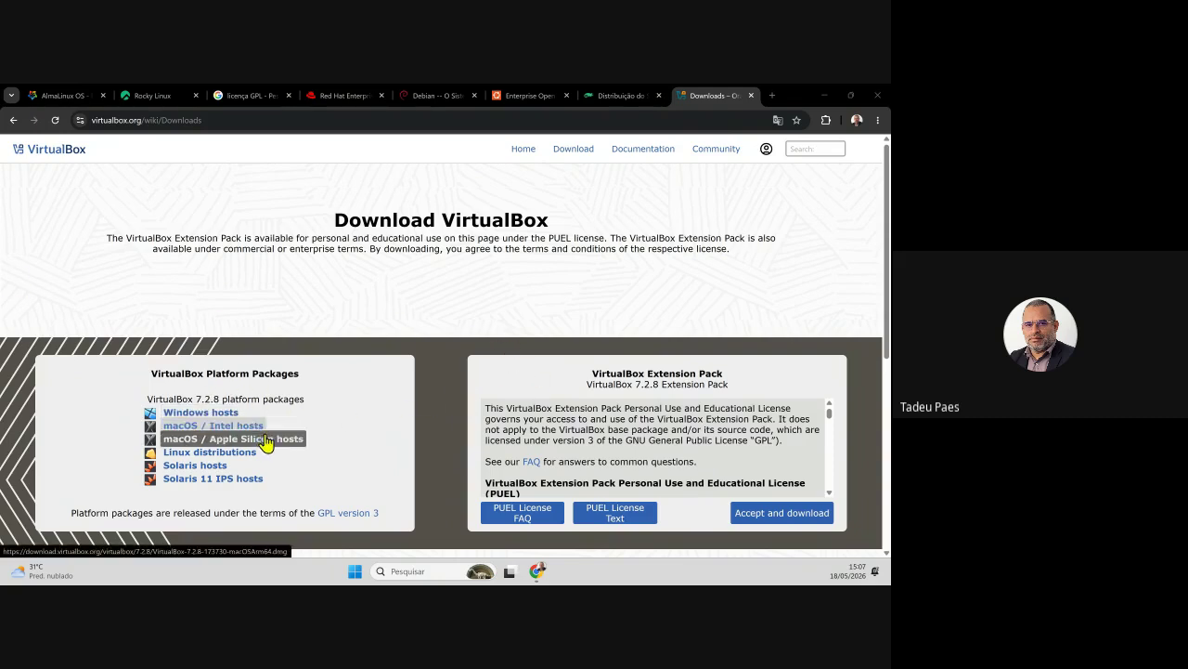
left_click(202, 442)
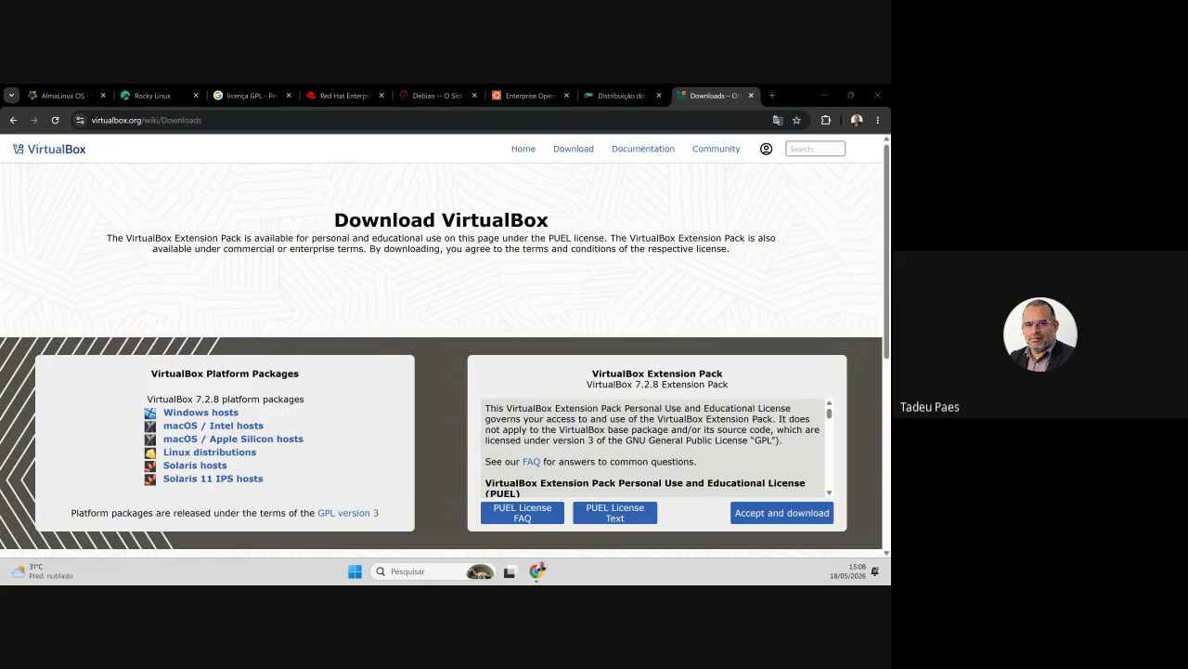
left_click(771, 96)
type("userland")
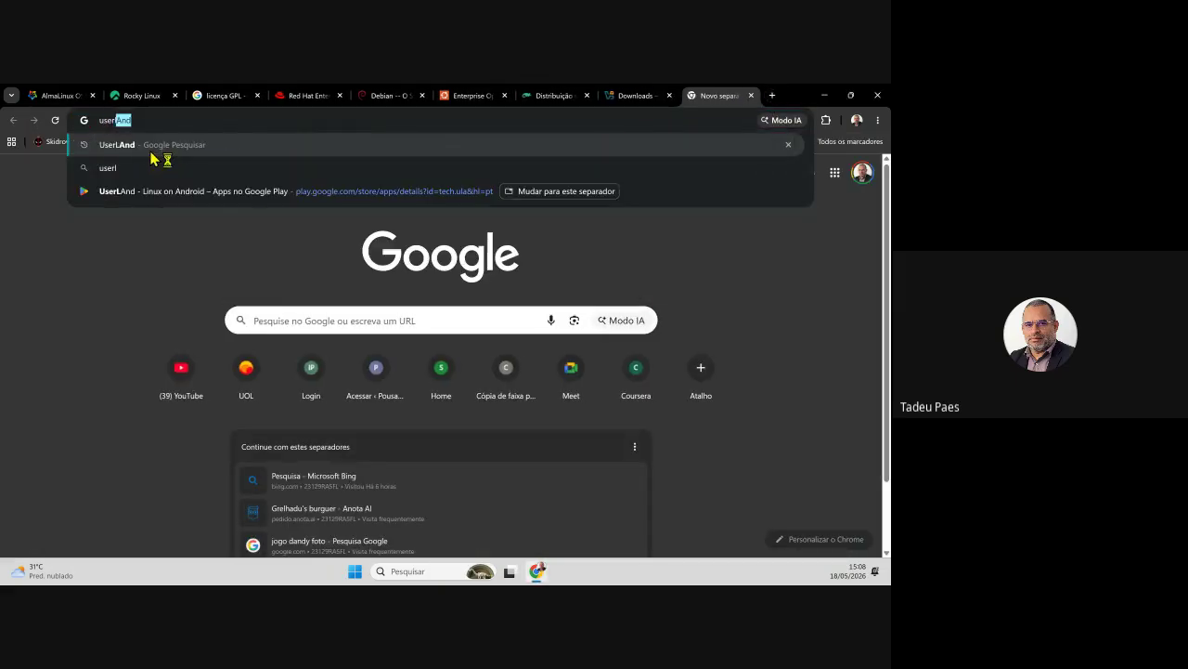
key("Return")
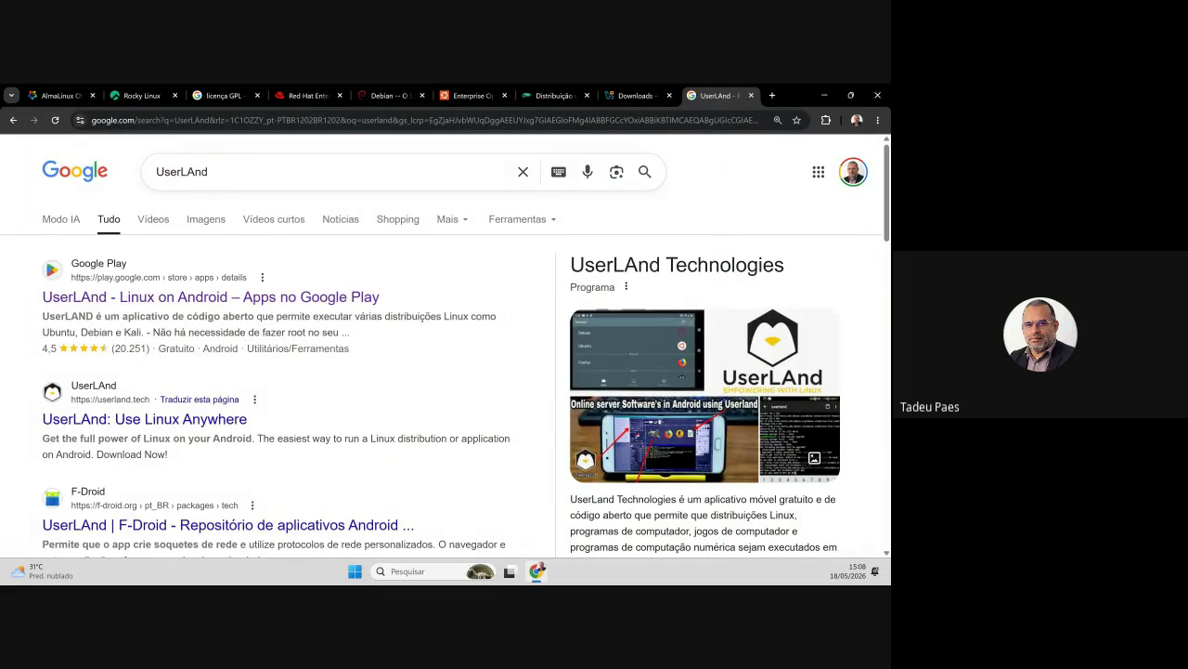
left_click(231, 309)
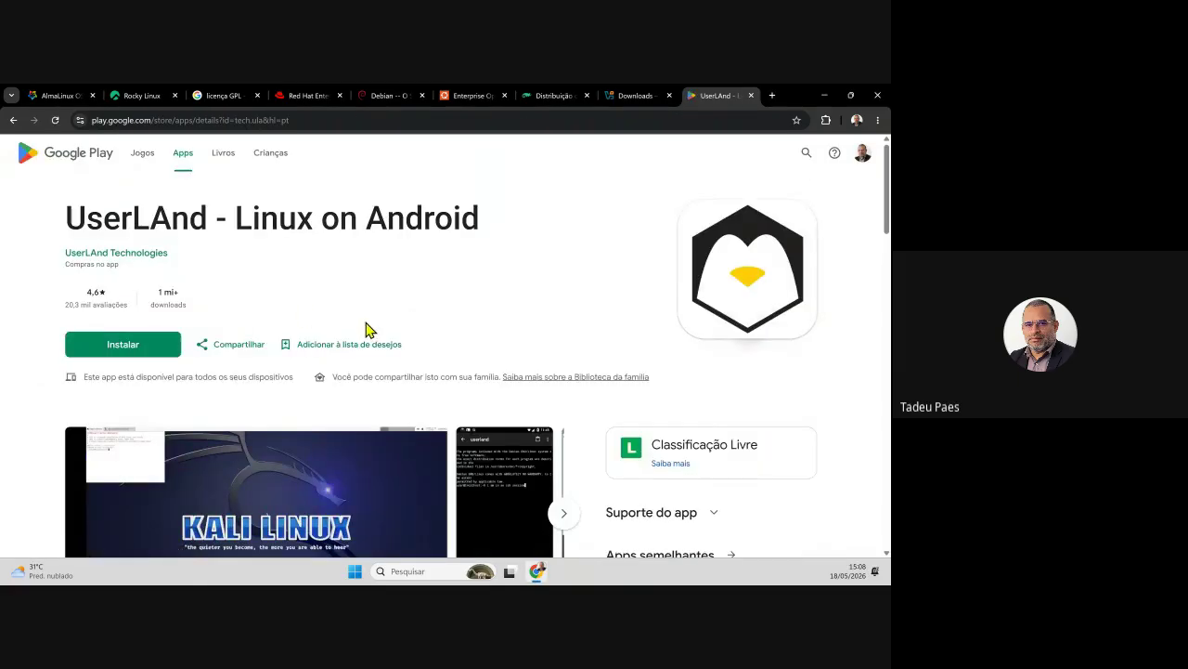
scroll(422, 330, "down", 1)
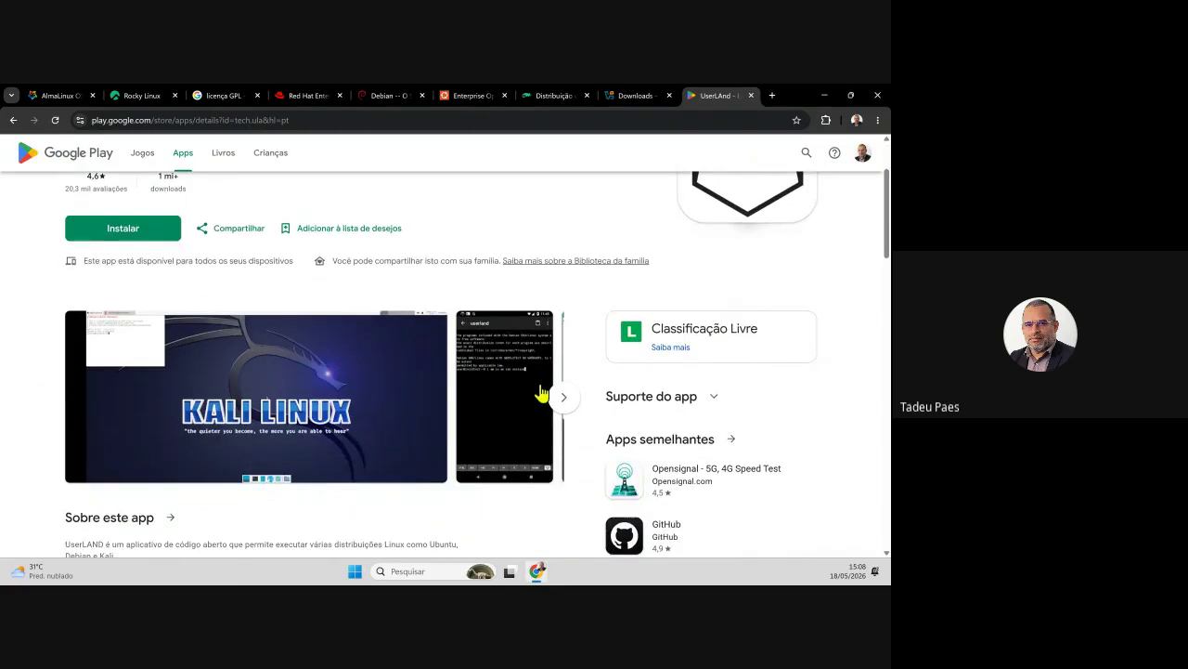
scroll(384, 372, "down", 2)
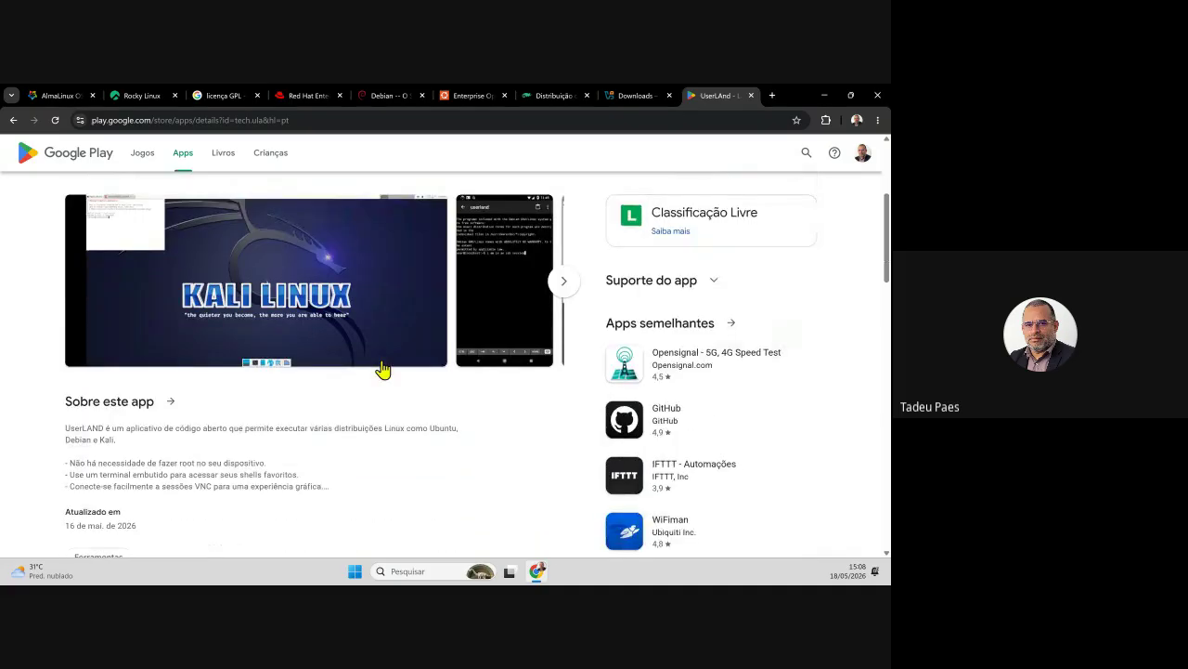
scroll(383, 370, "down", 1)
scroll(390, 390, "up", 3)
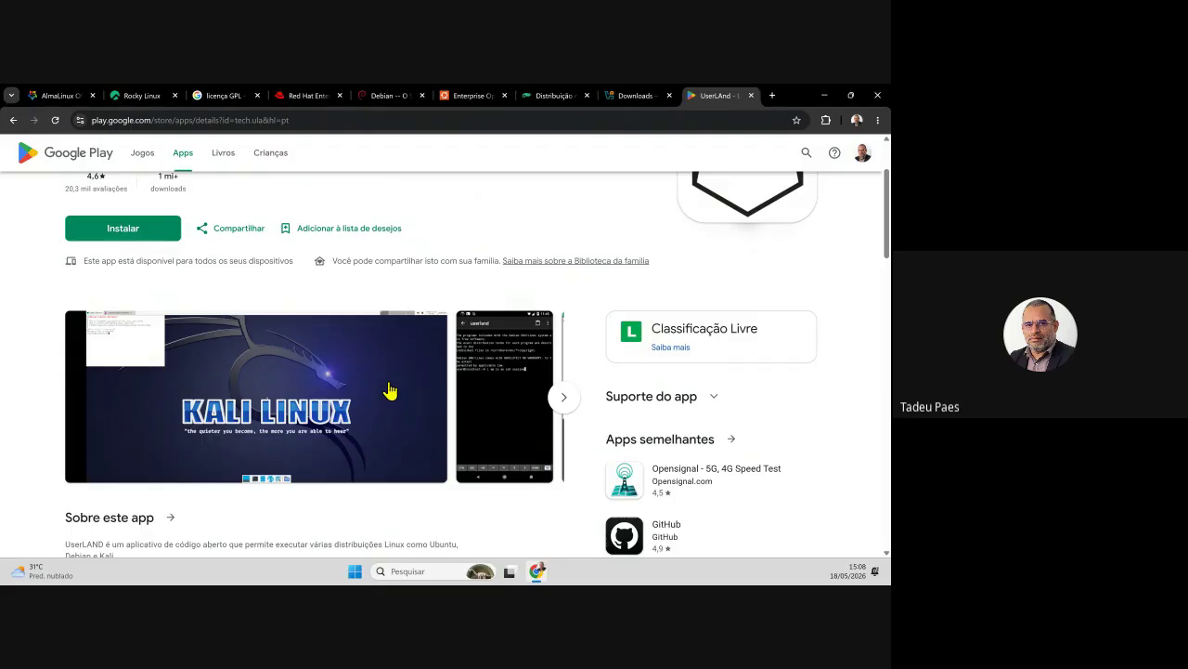
scroll(403, 415, "up", 1)
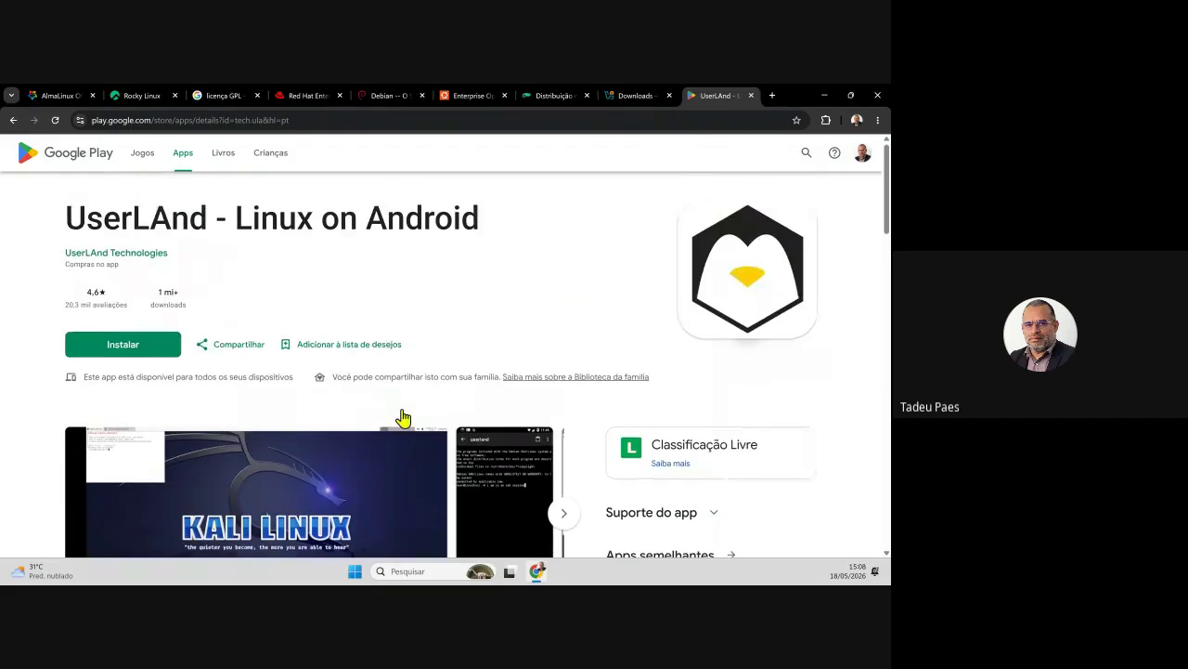
scroll(403, 417, "down", 1)
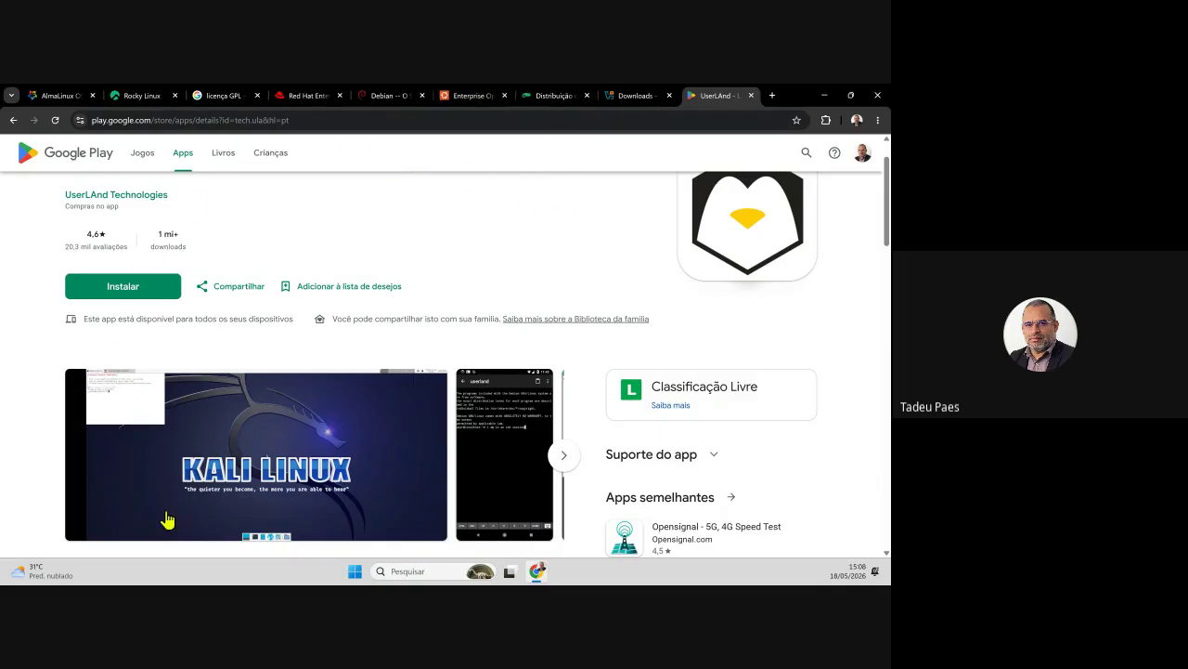
- Search 'limbo pc emulator' in a new tab and open its Google Play result
left_click(771, 96)
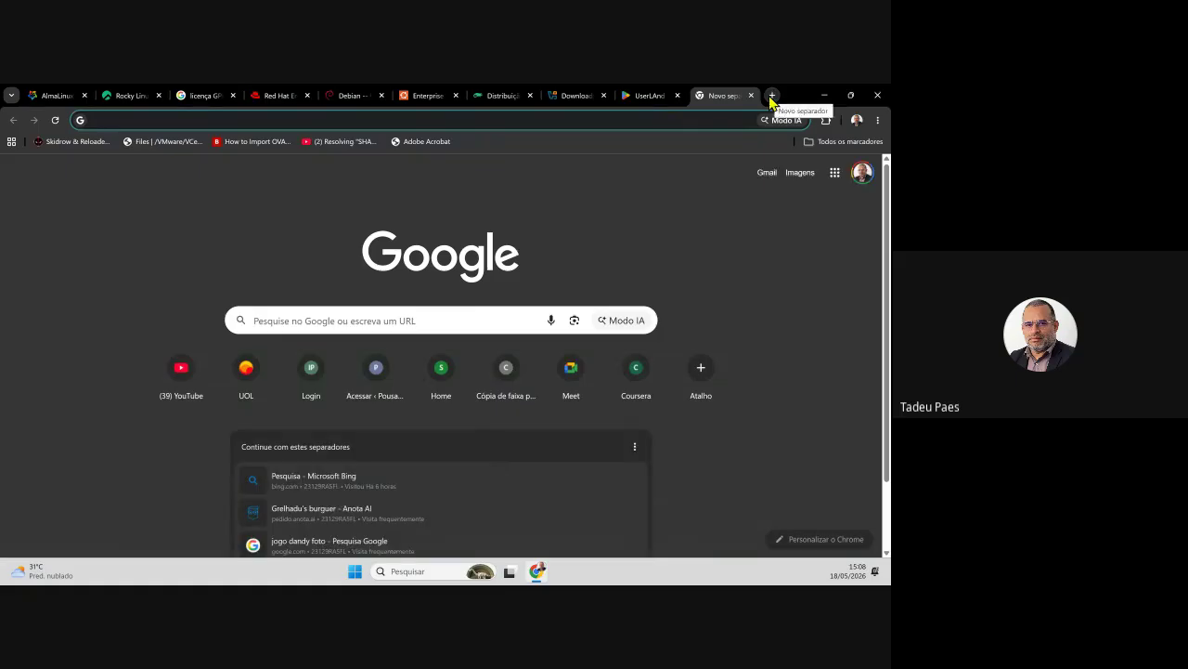
type("limbo pc em")
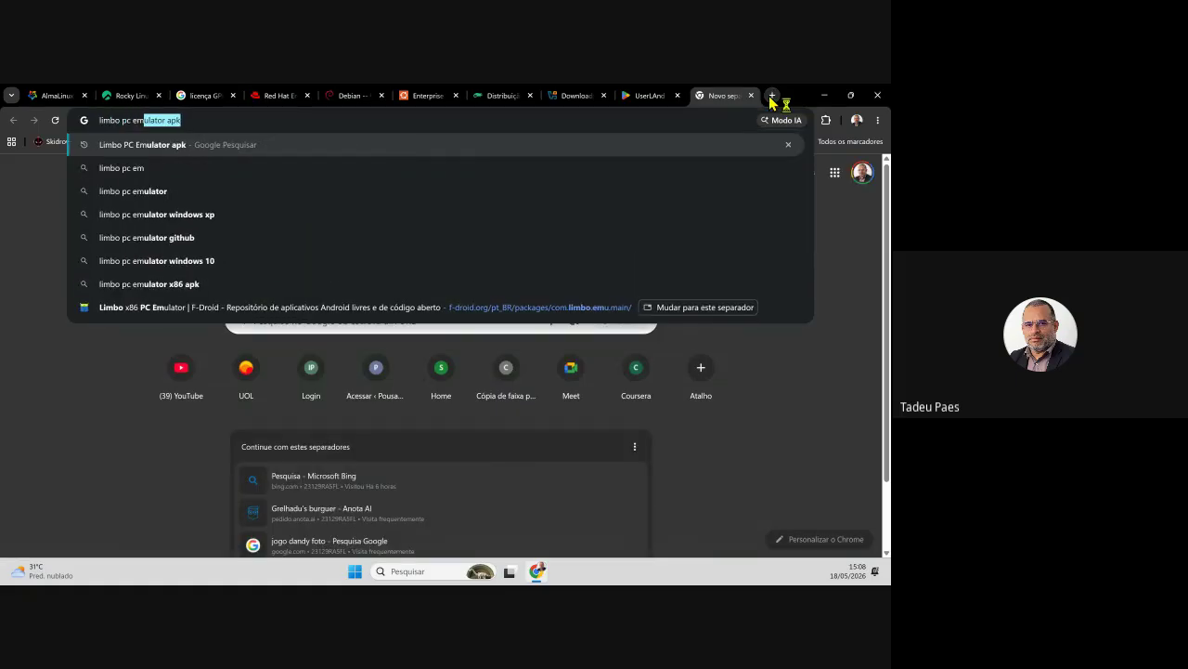
type("ulator")
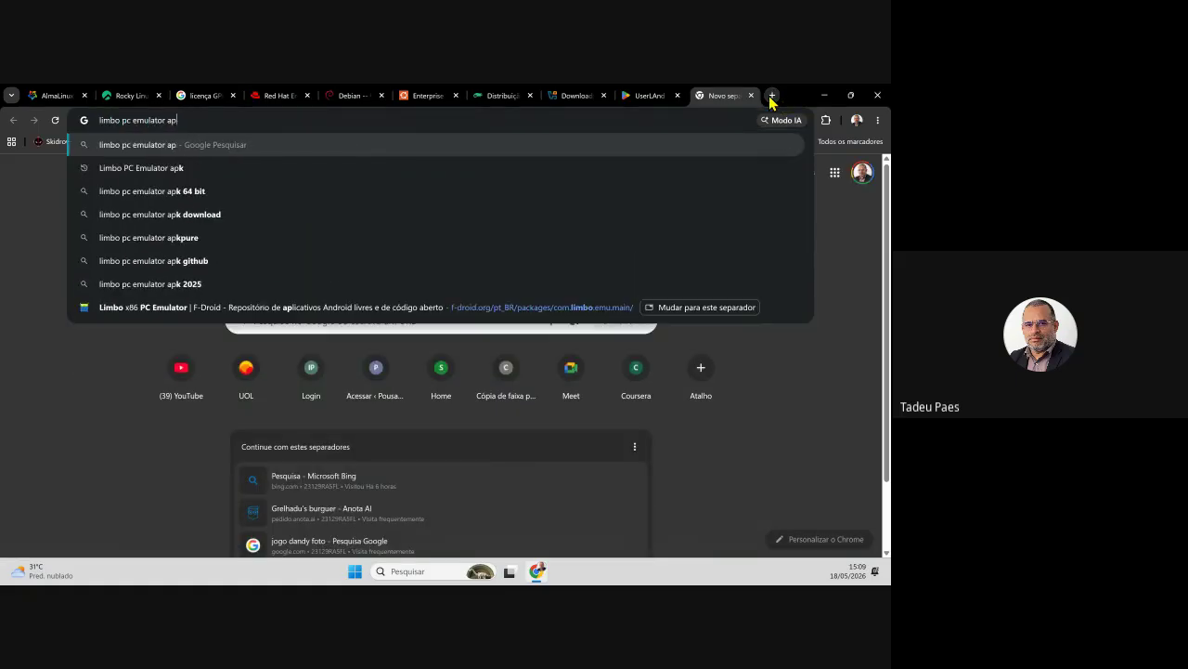
key("Return")
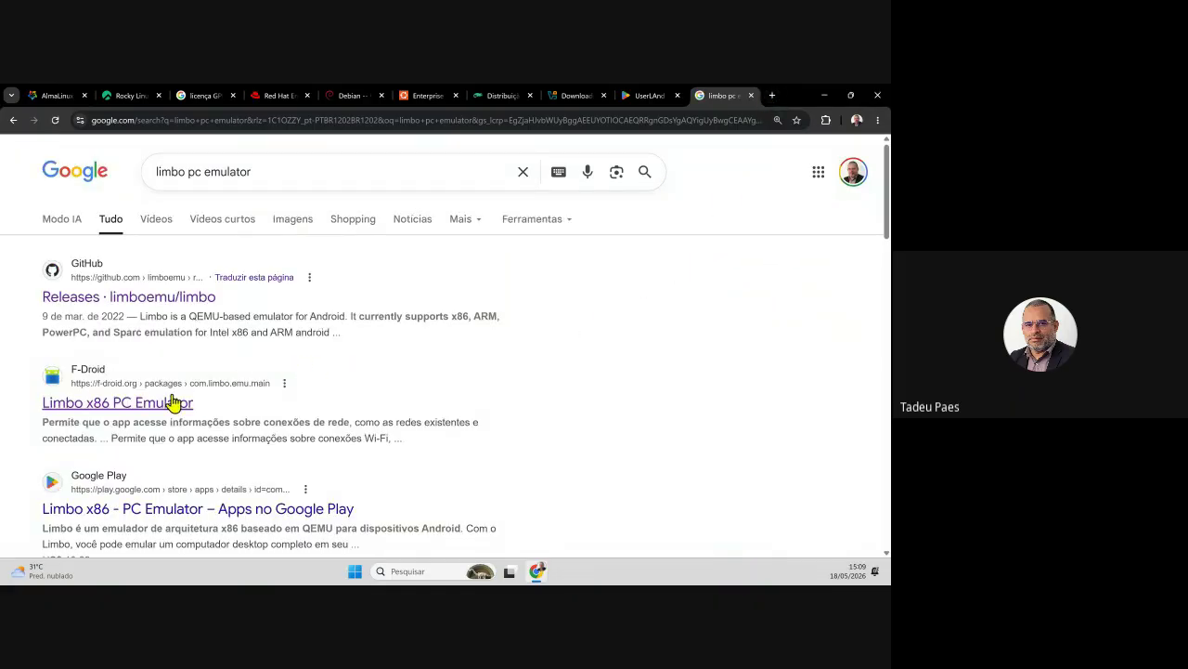
left_click(232, 515)
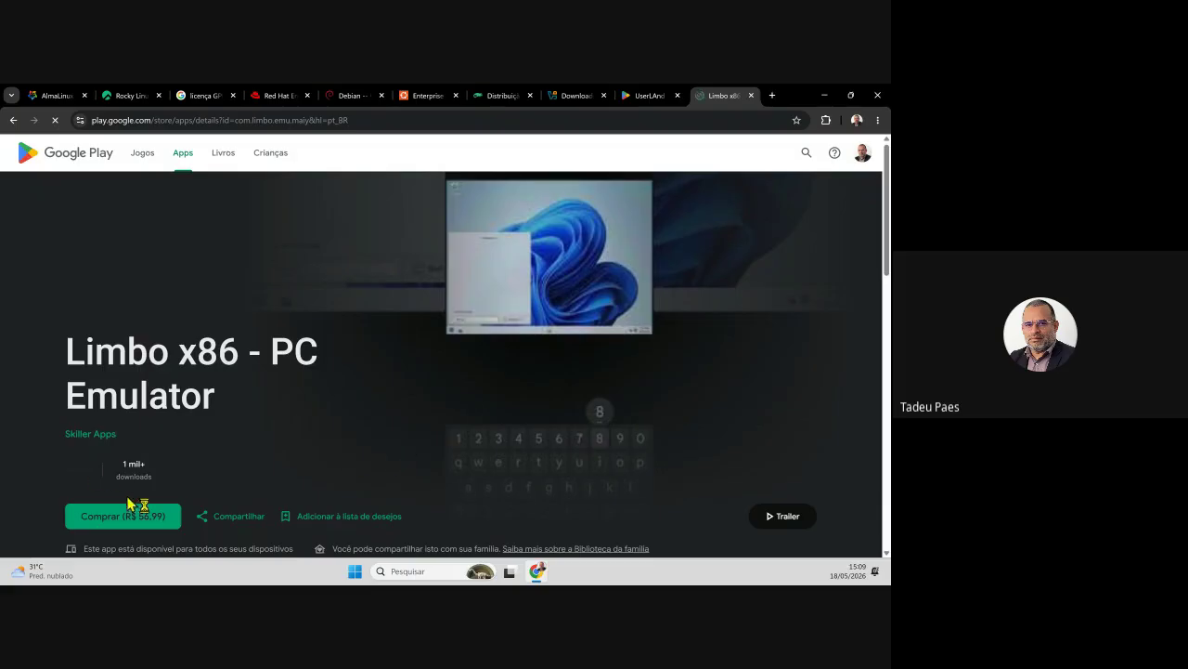
- Scroll the Limbo x86 Play page, page through its screenshots, and go back to the results
scroll(288, 420, "down", 1)
scroll(287, 421, "down", 2)
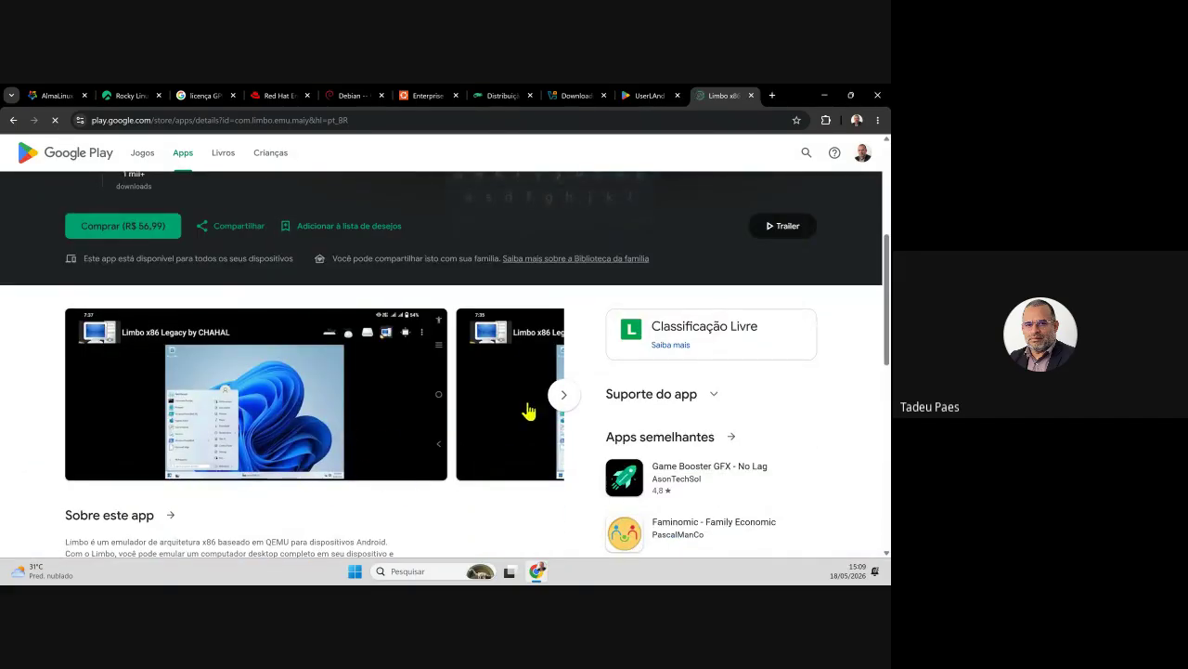
left_click(560, 398)
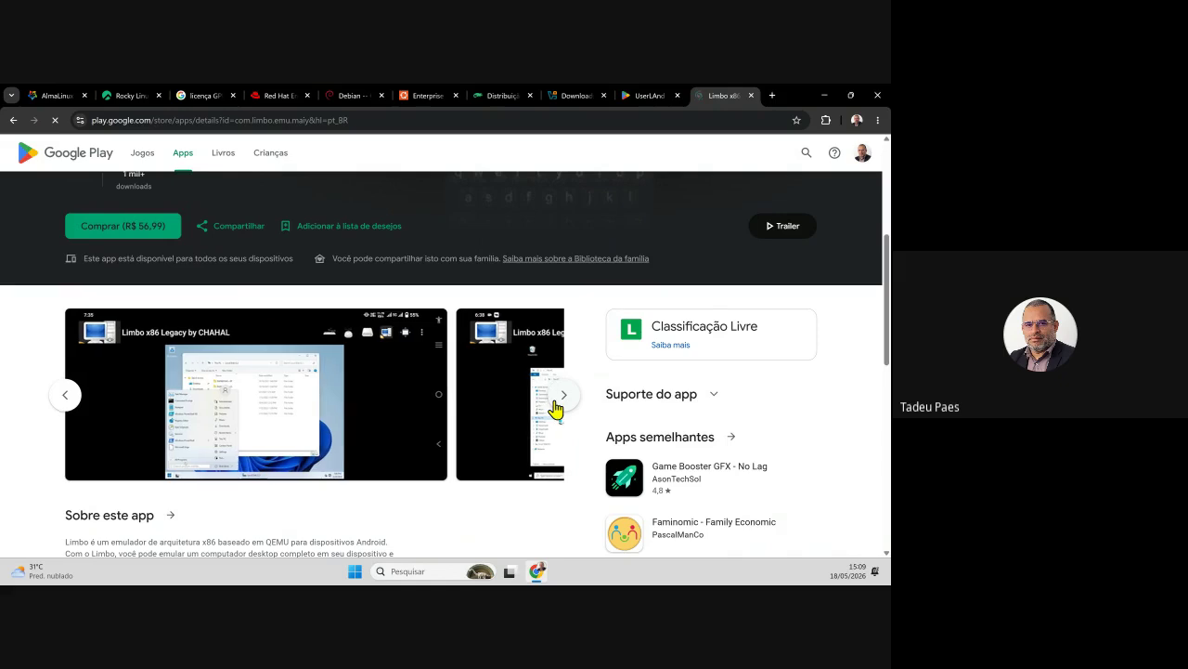
left_click(555, 403)
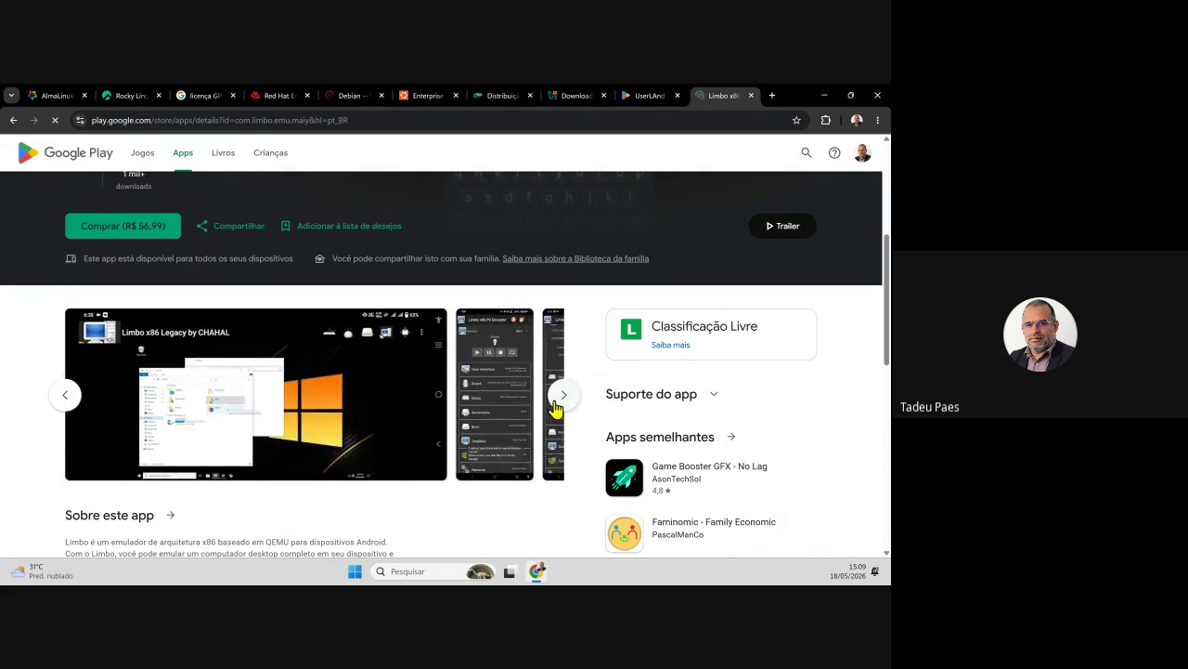
left_click(557, 399)
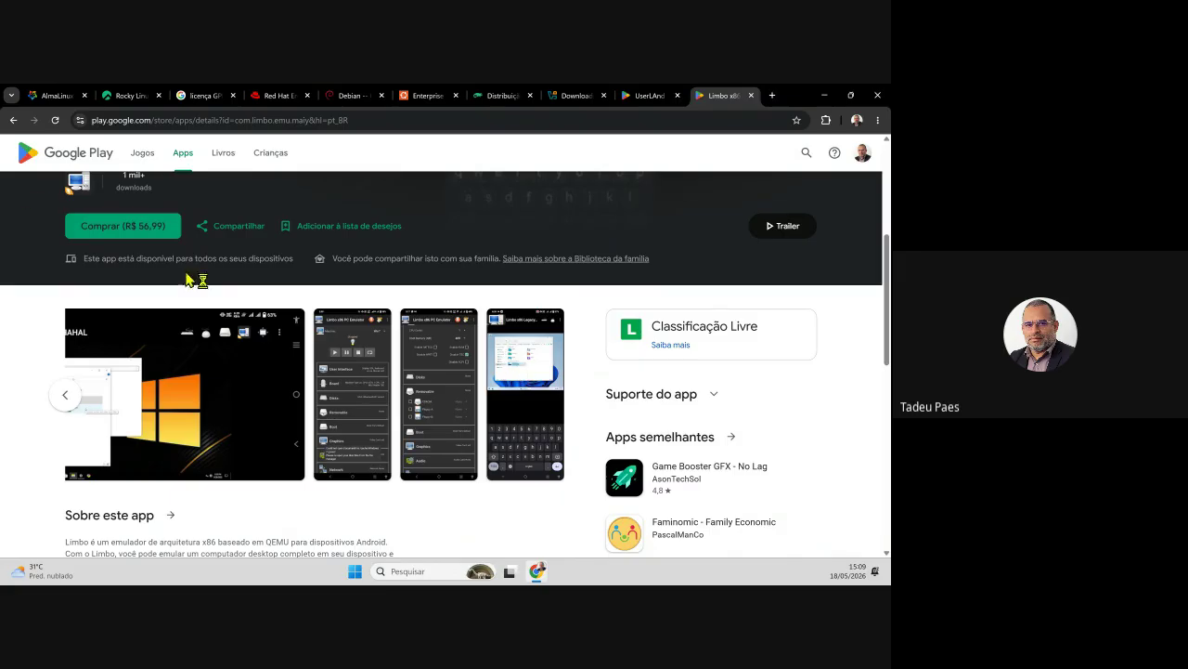
left_click(13, 120)
- Open the F-Droid Limbo x86 page and scroll through its Versões and Permissões sections
left_click(140, 403)
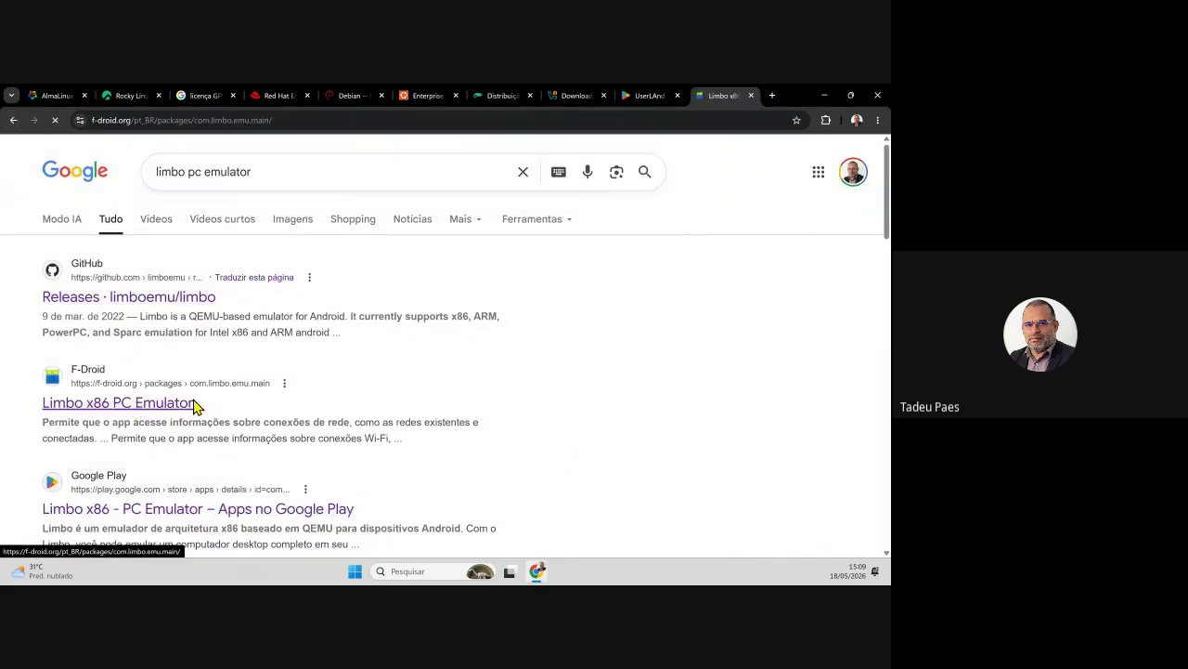
scroll(417, 428, "down", 3)
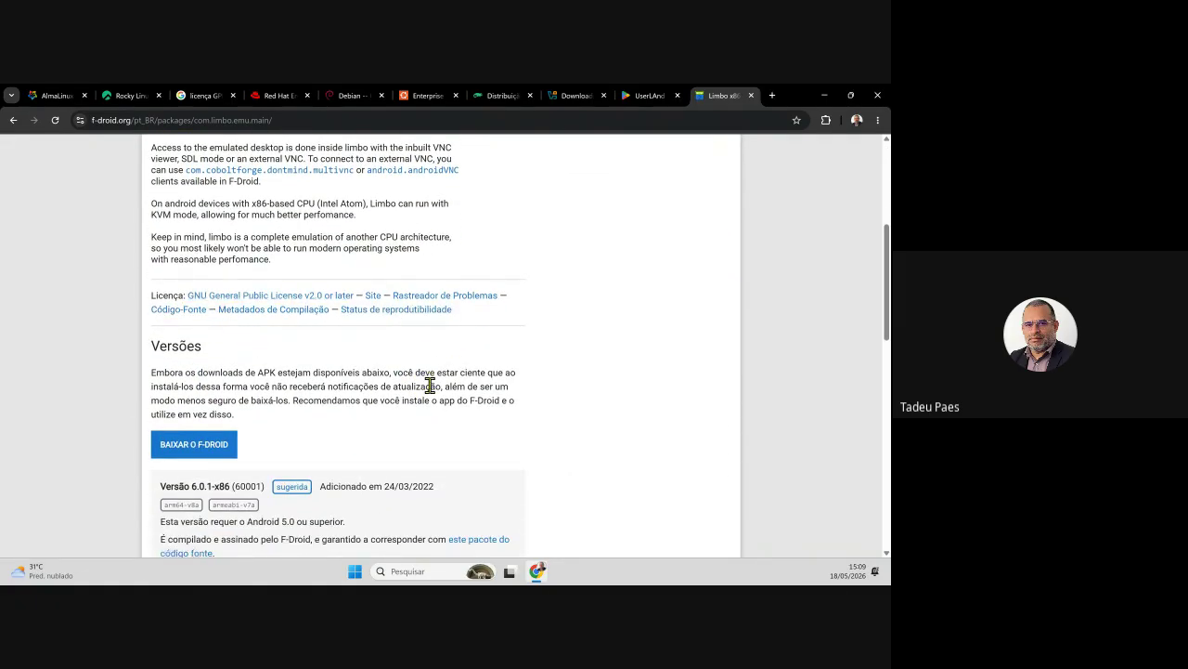
scroll(430, 384, "down", 1)
scroll(430, 394, "down", 2)
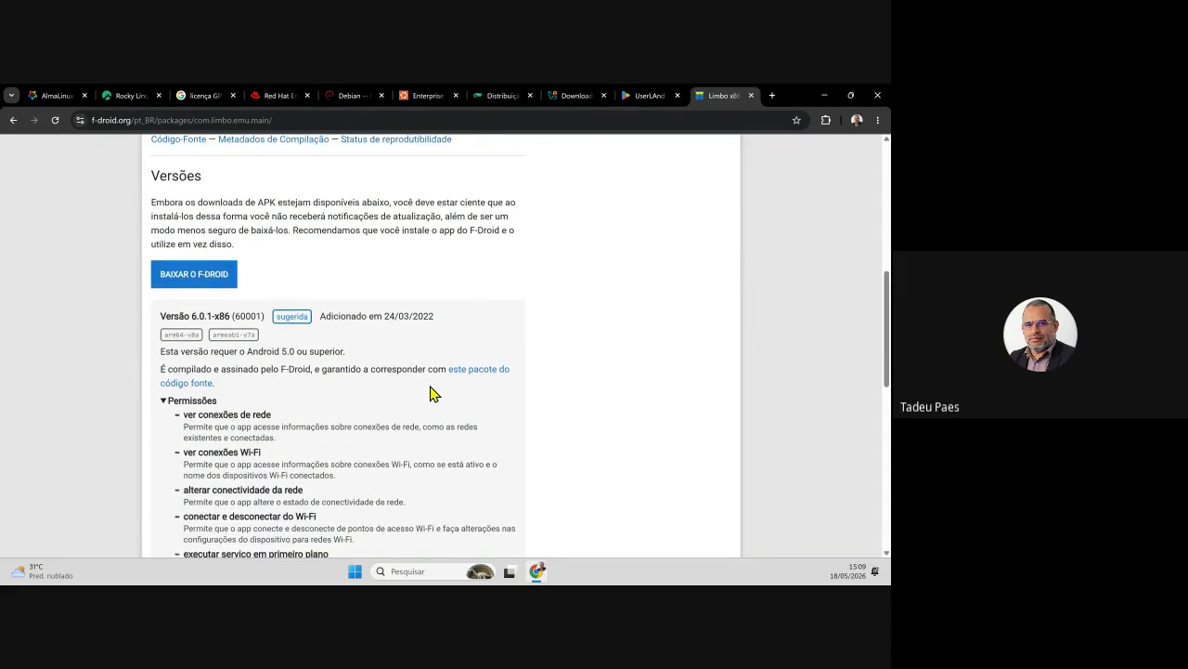
scroll(430, 394, "down", 2)
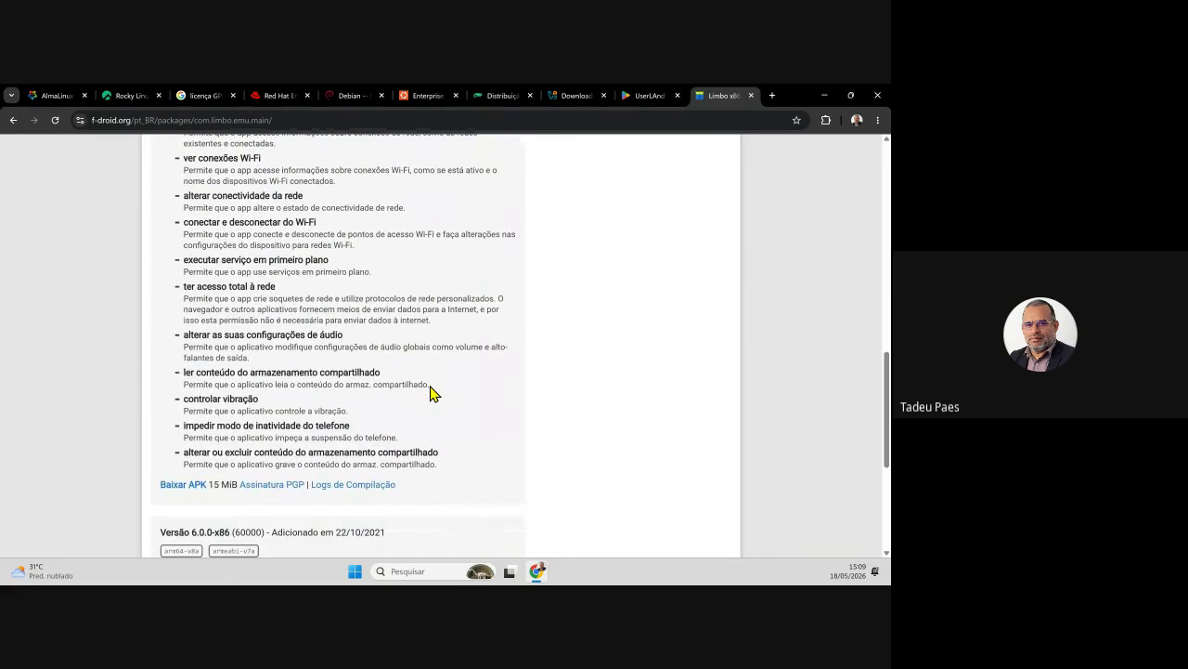
scroll(454, 403, "up", 12)
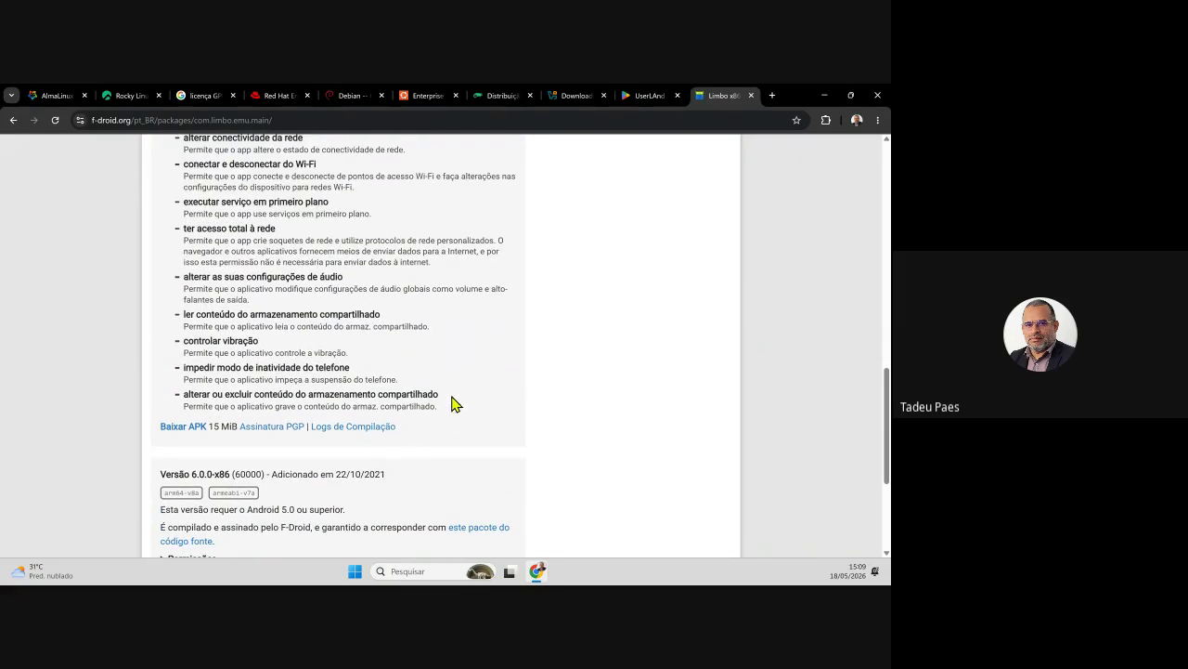
scroll(455, 409, "up", 1)
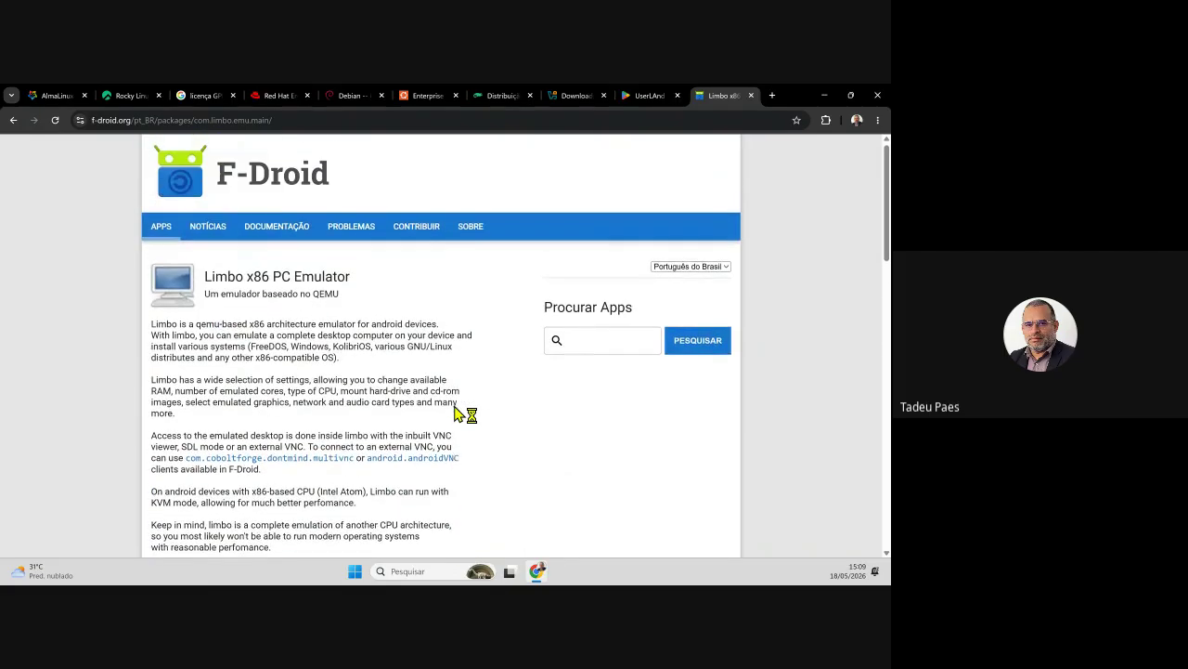
scroll(454, 405, "down", 1)
scroll(457, 406, "down", 1)
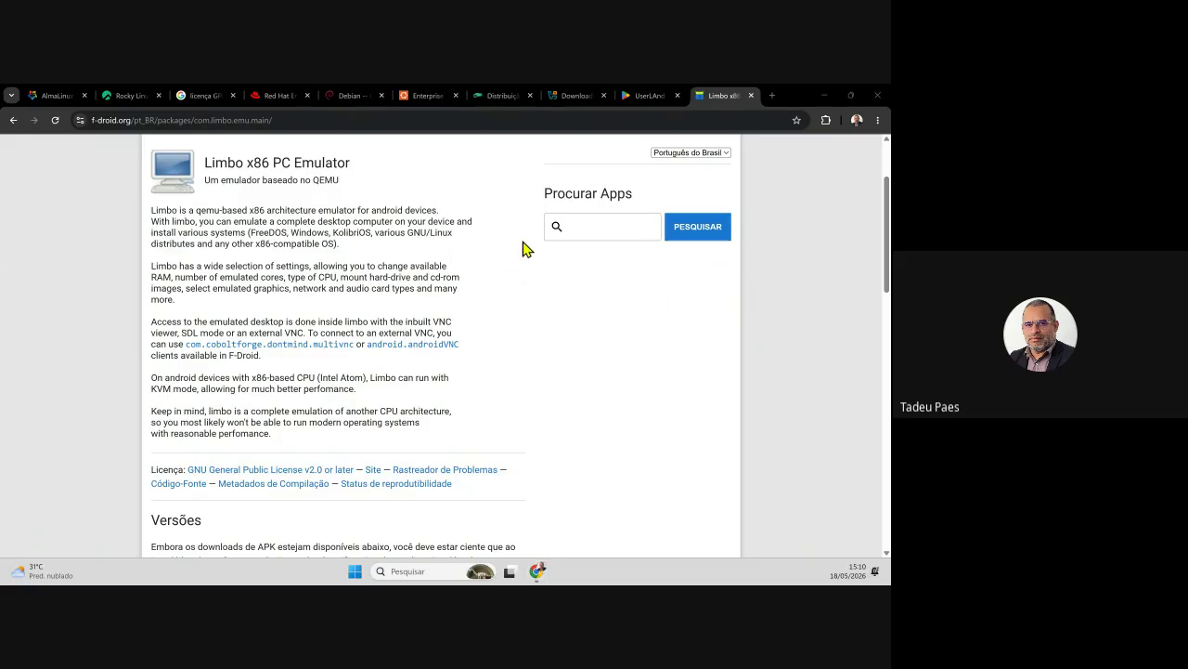
left_click(650, 99)
left_click(731, 106)
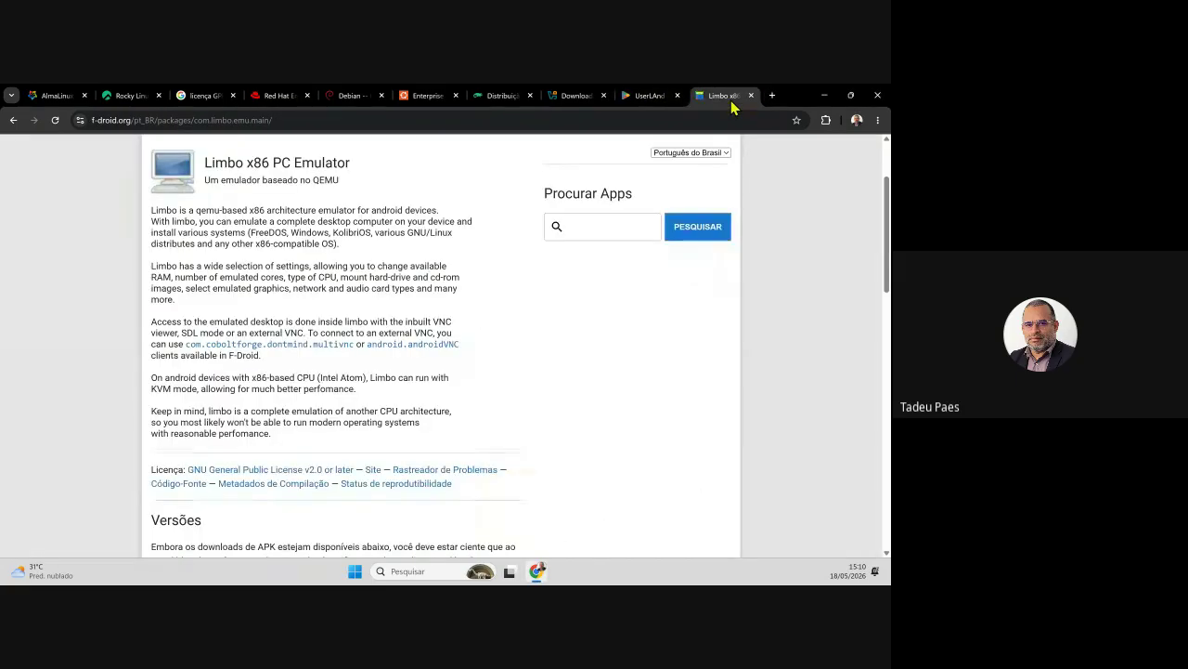
- Pass through the VirtualBox Download tab to the UserLAnd Google Play tab, then open the Windows Start menu
left_click(580, 98)
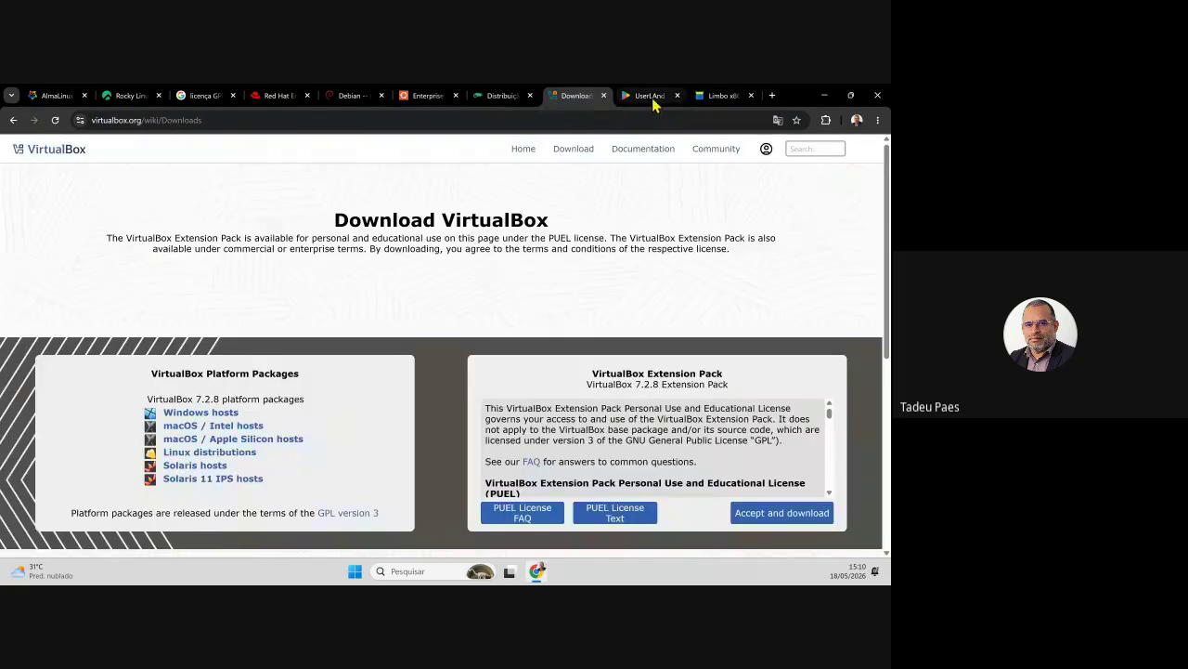
left_click(652, 100)
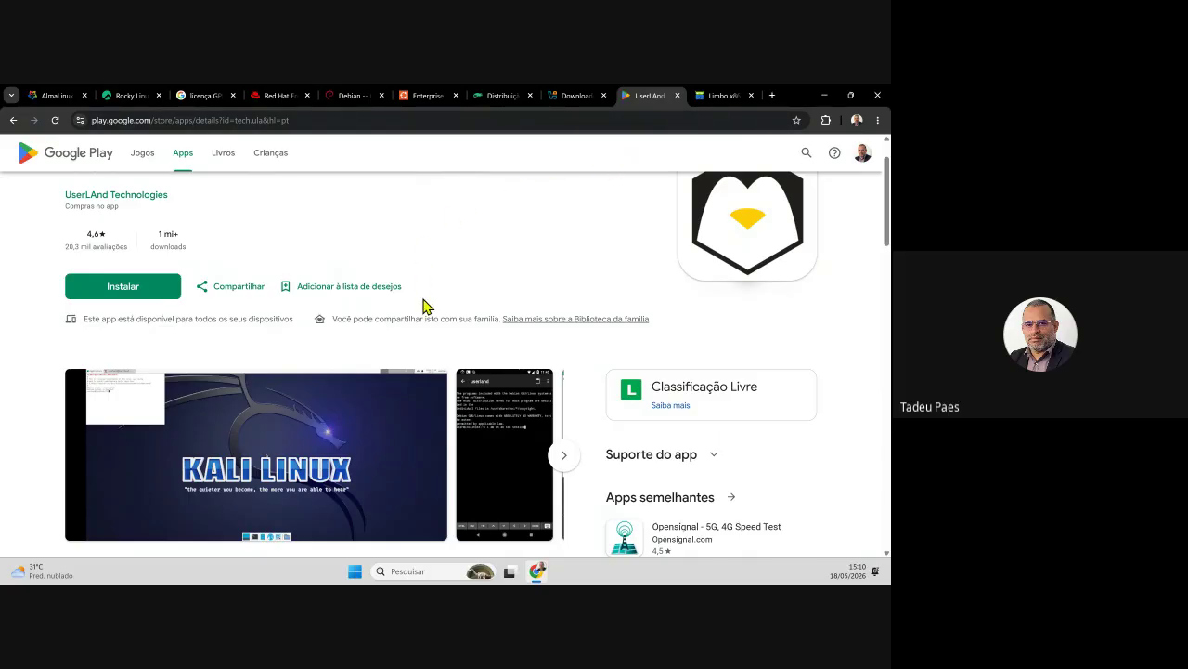
left_click(356, 571)
- Search Windows and open 'Ativar ou desativar recursos do Windows'
type("ar")
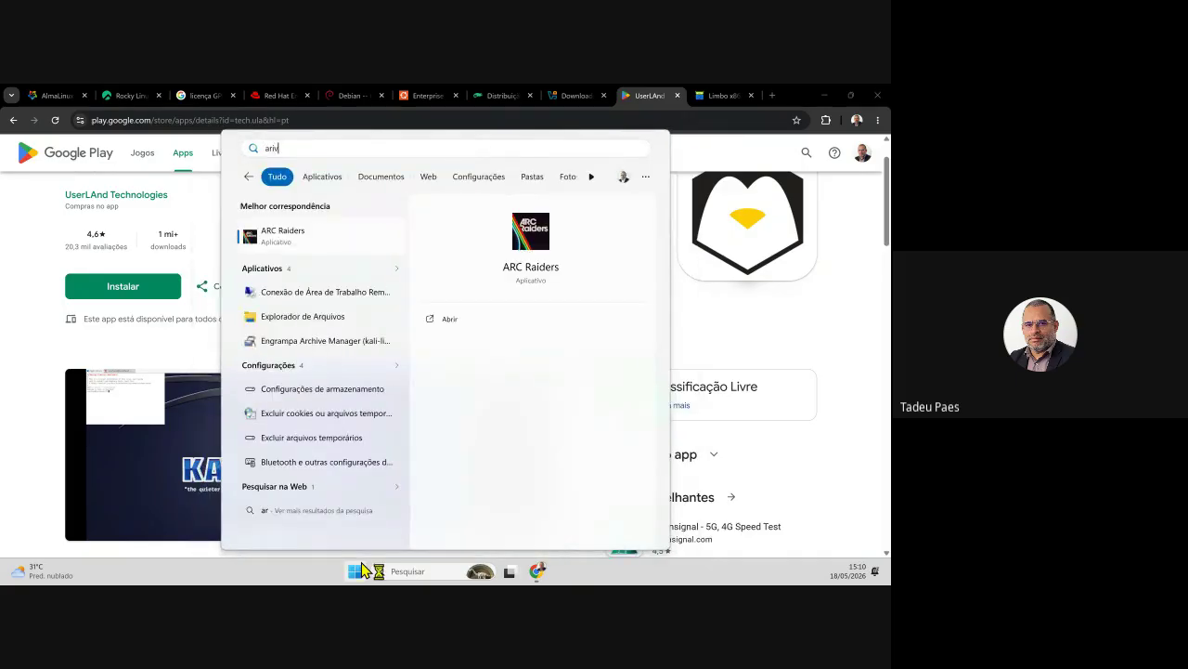
key("BackSpace")
type("ti")
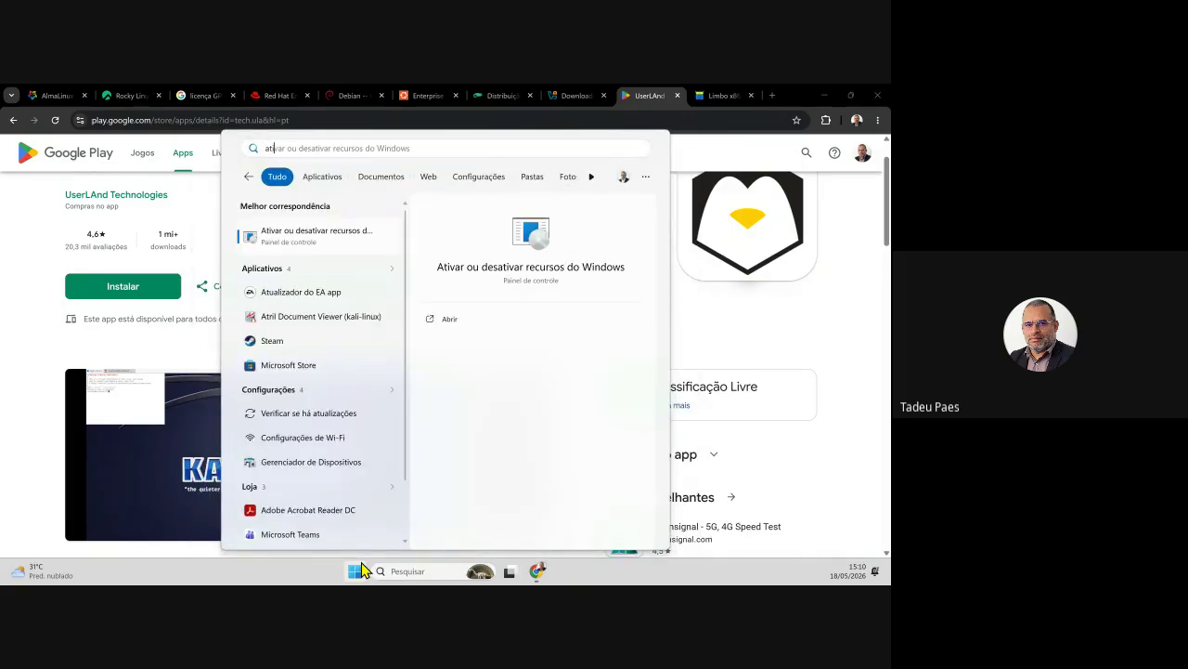
left_click(330, 245)
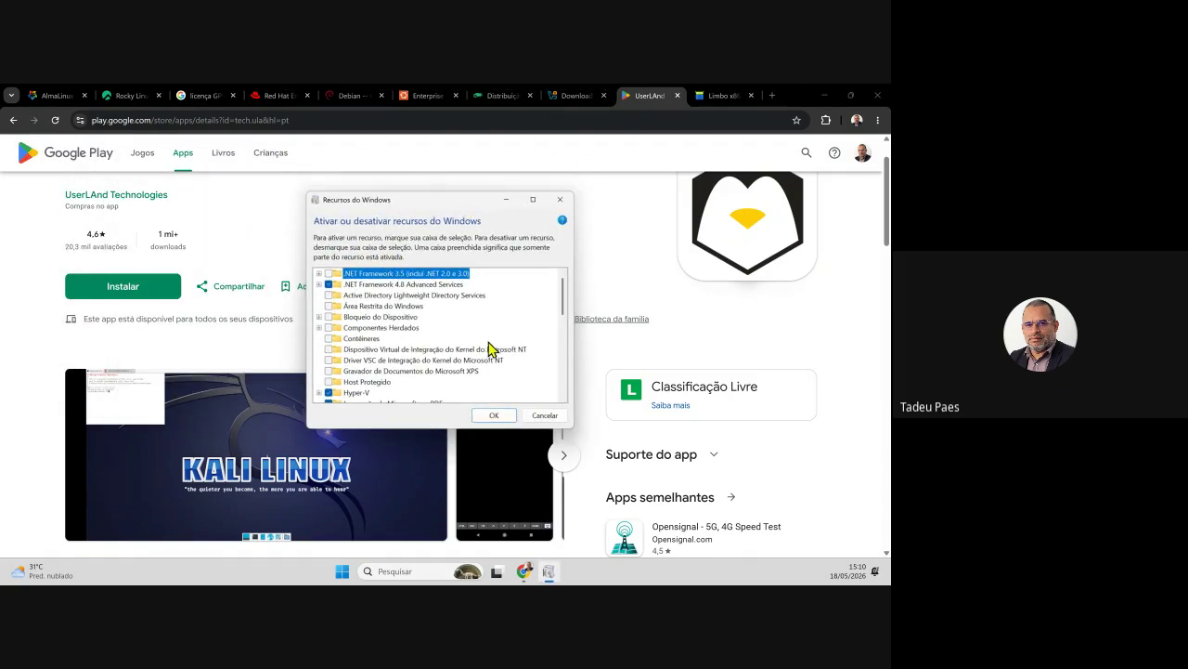
- Expand Hyper-V, check Plataforma Hyper-V, review Subsistema do Windows para Linux, and confirm with OK
scroll(489, 348, "down", 1)
left_click(357, 381)
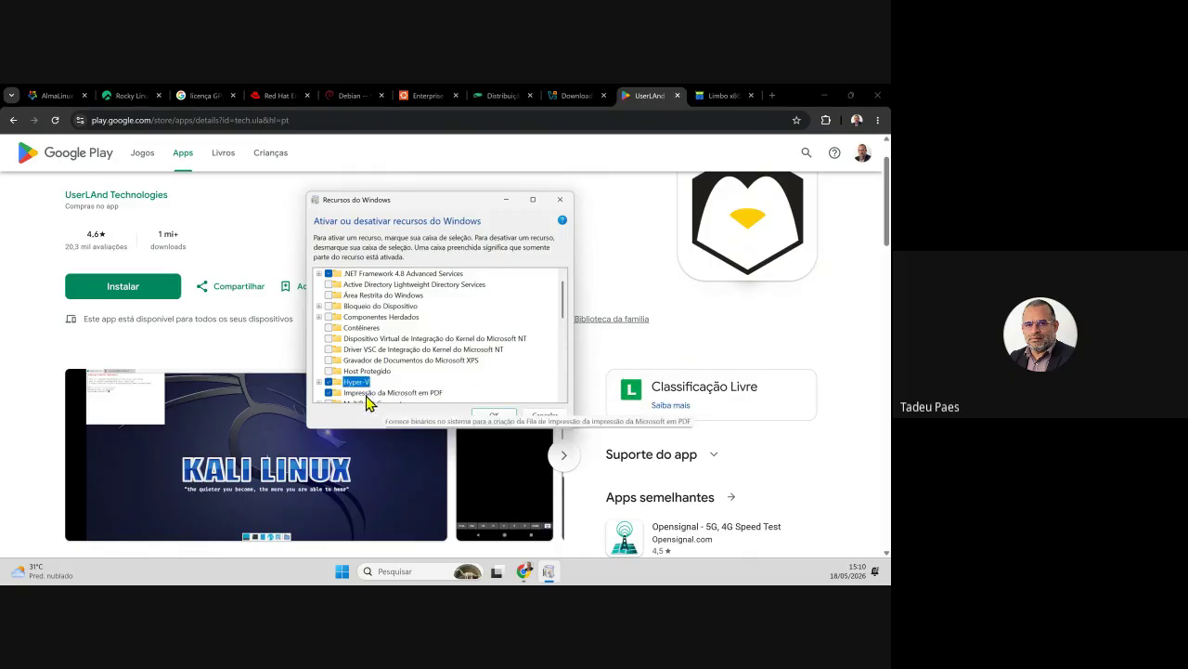
left_click(320, 381)
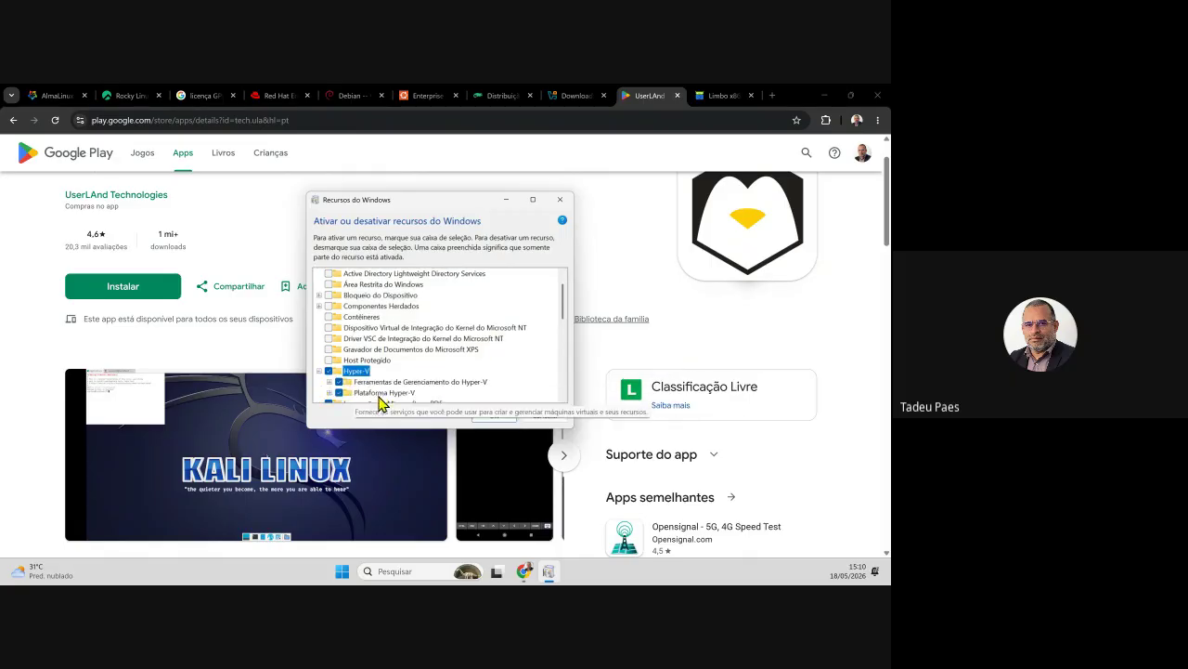
scroll(341, 380, "down", 1)
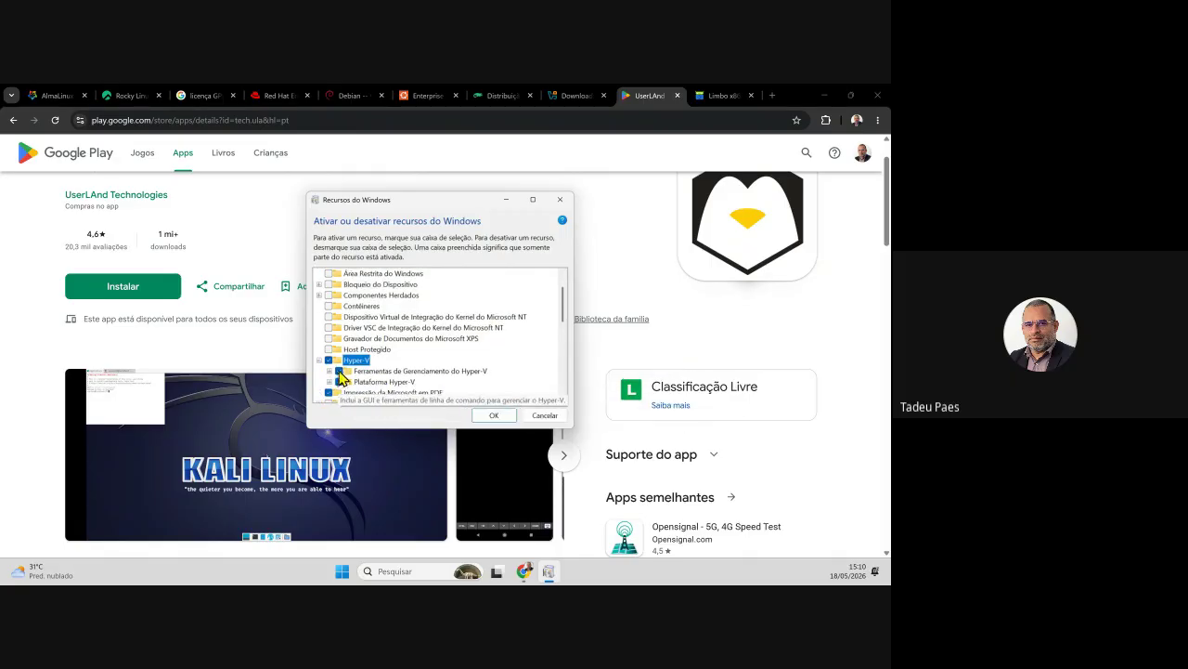
left_click(498, 414)
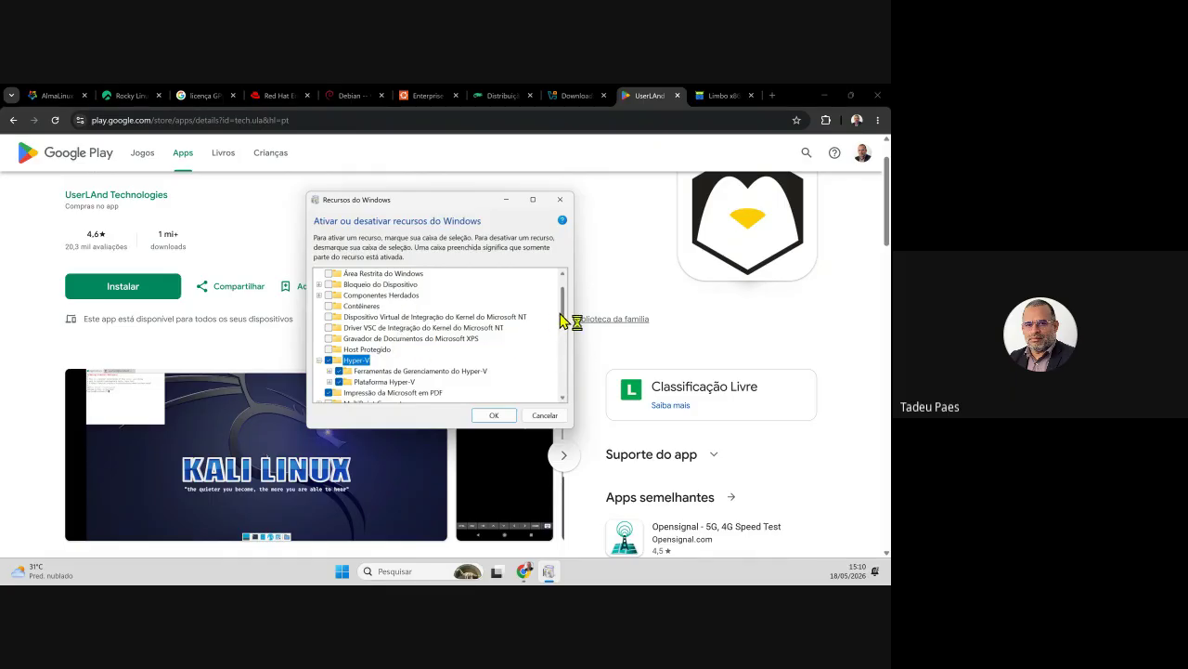
left_click_drag(564, 319, 573, 368)
left_click(396, 372)
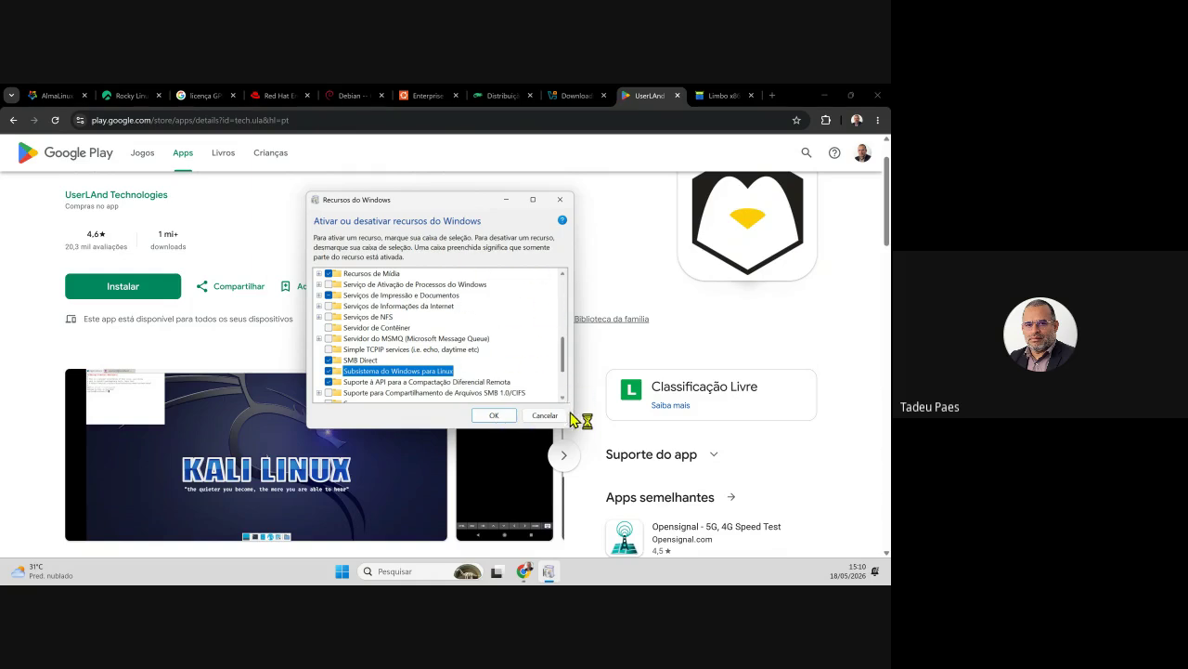
left_click_drag(564, 366, 562, 321)
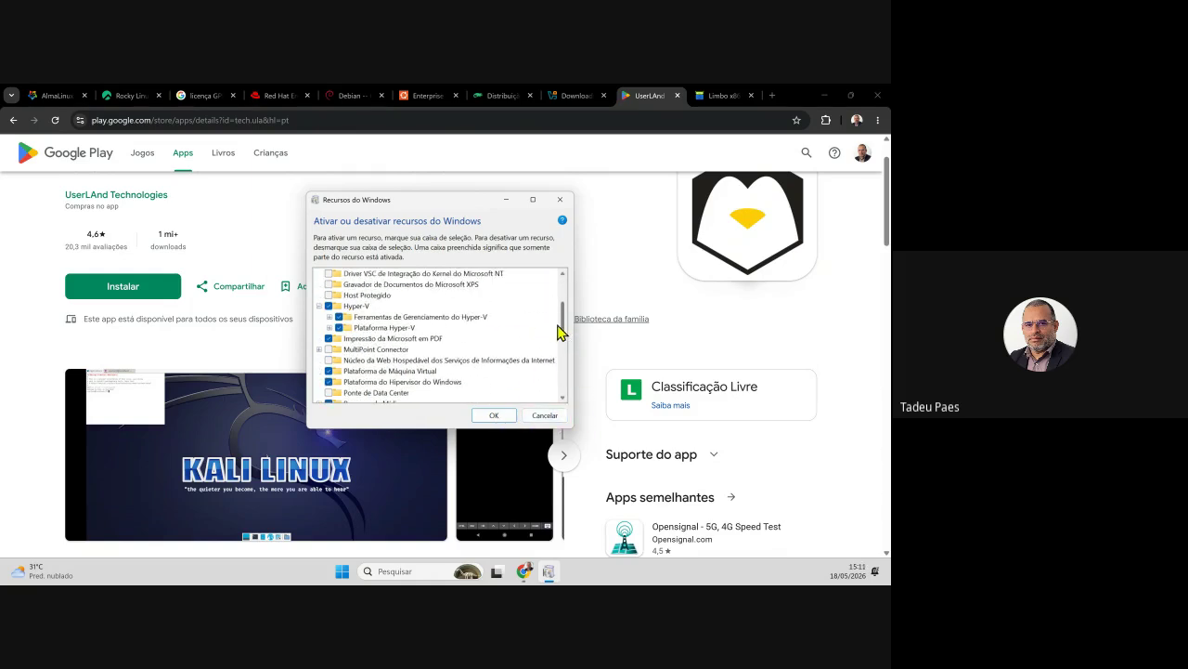
left_click(340, 328)
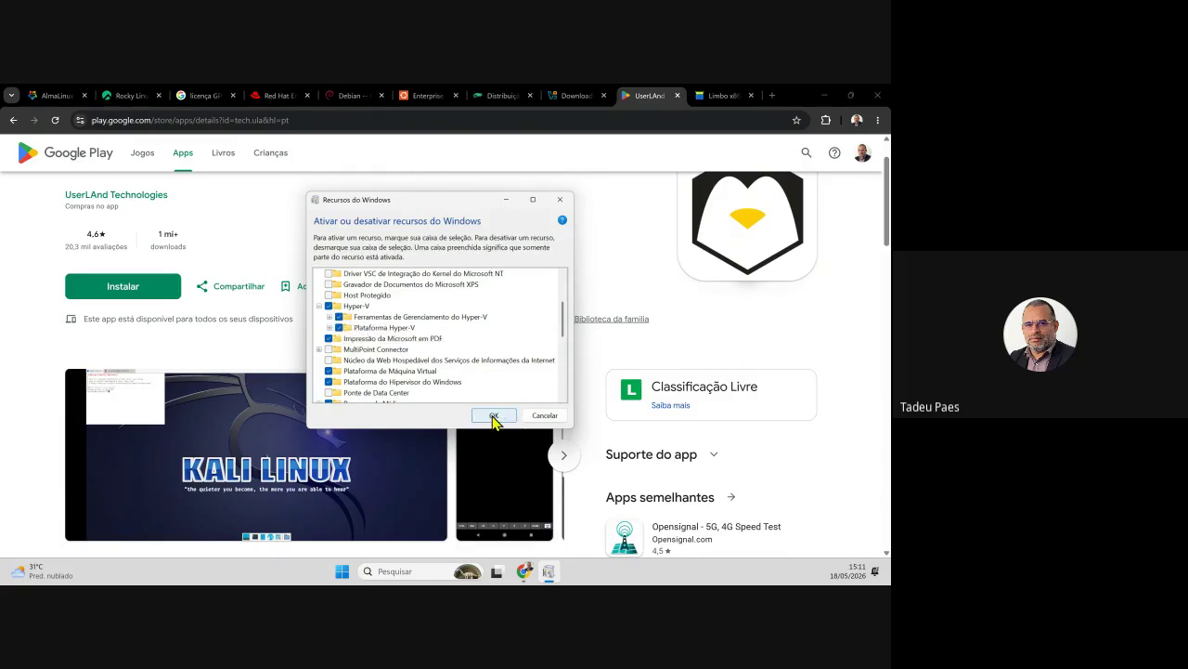
left_click(493, 417)
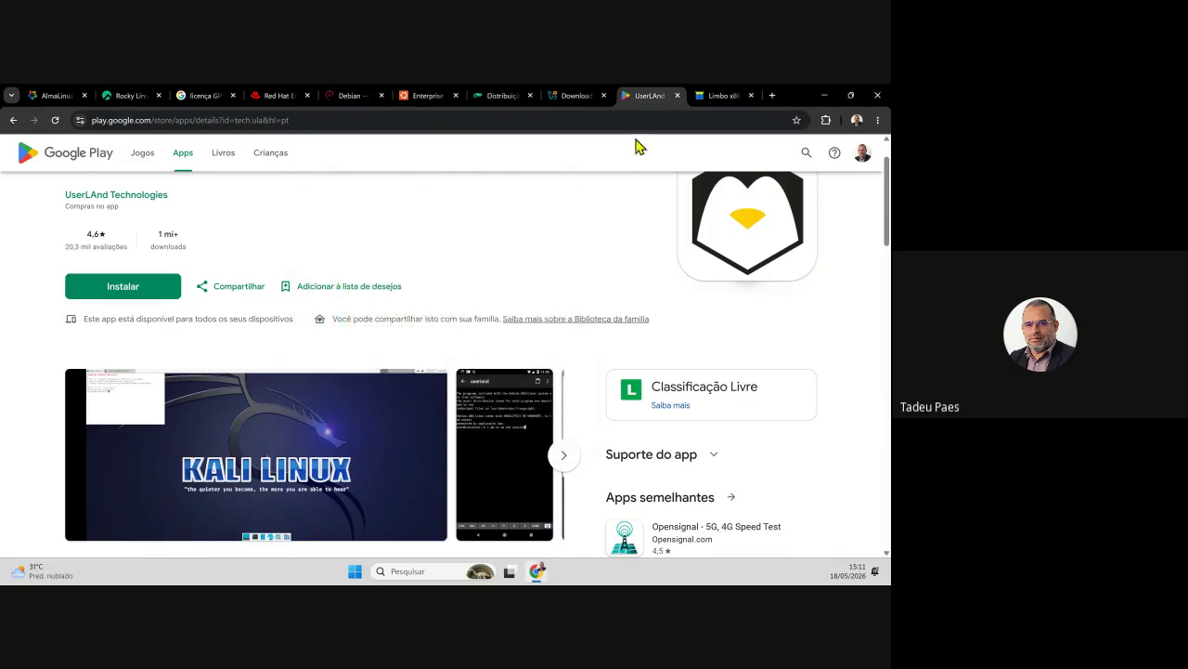
- Review the VirtualBox downloads and the UserLAnd listing's Linux distributions note, ending on F-Droid's Limbo x86 page
left_click(554, 103)
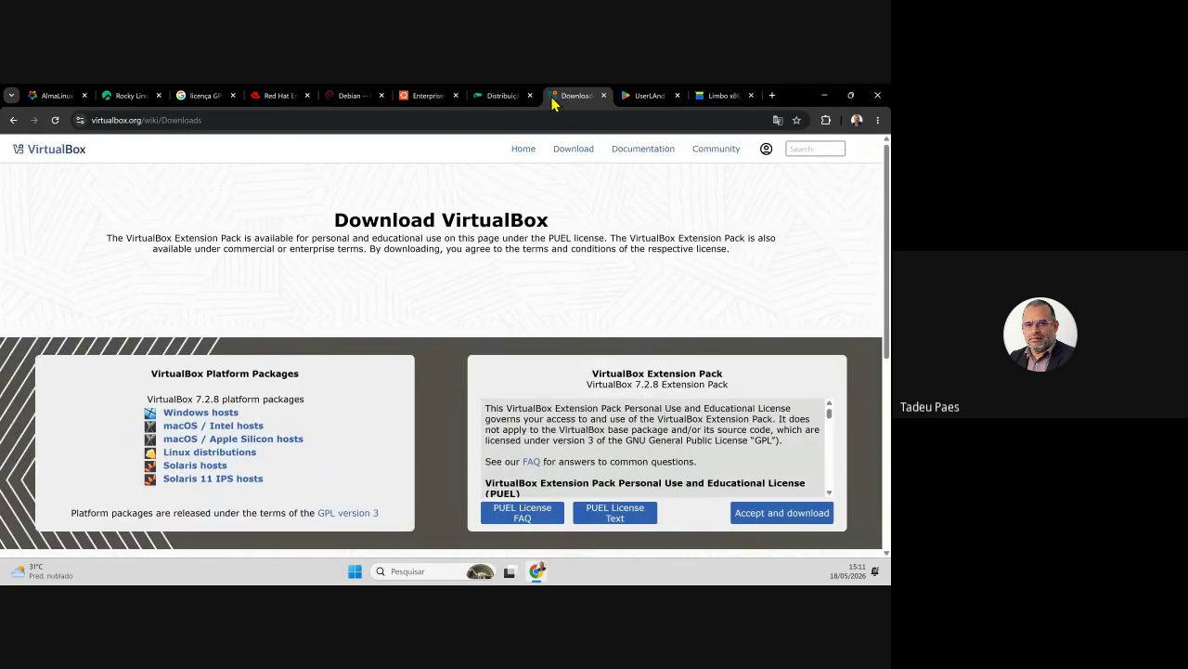
left_click(648, 100)
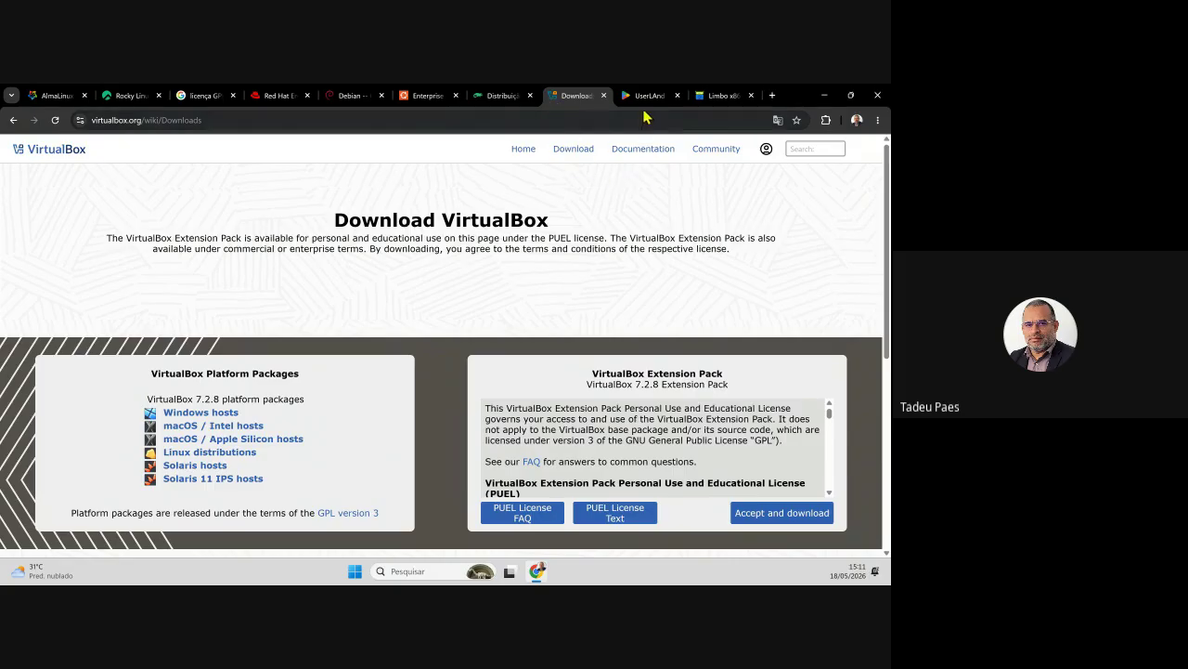
scroll(445, 279, "down", 2)
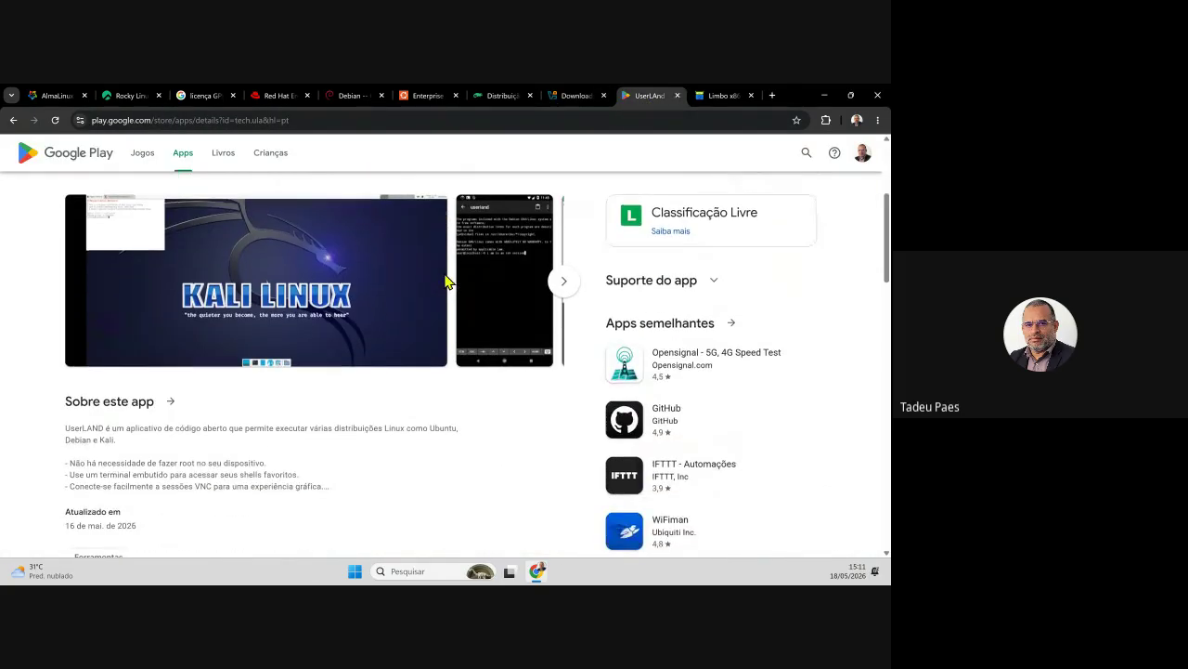
scroll(458, 339, "up", 1)
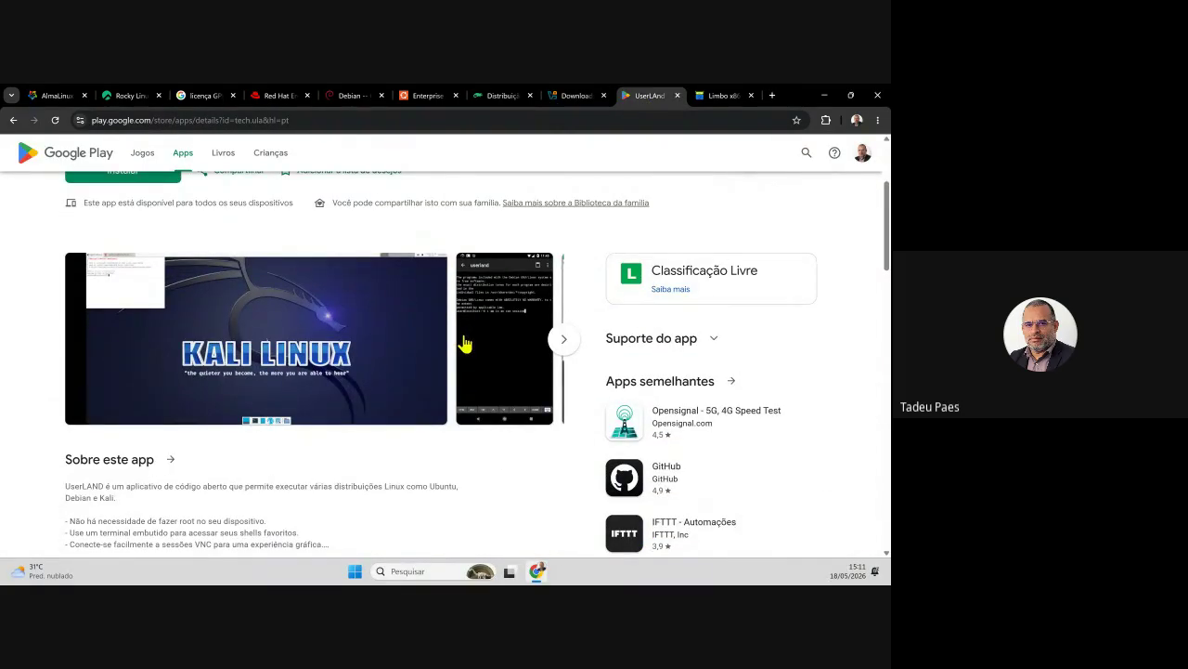
left_click_drag(309, 487, 416, 485)
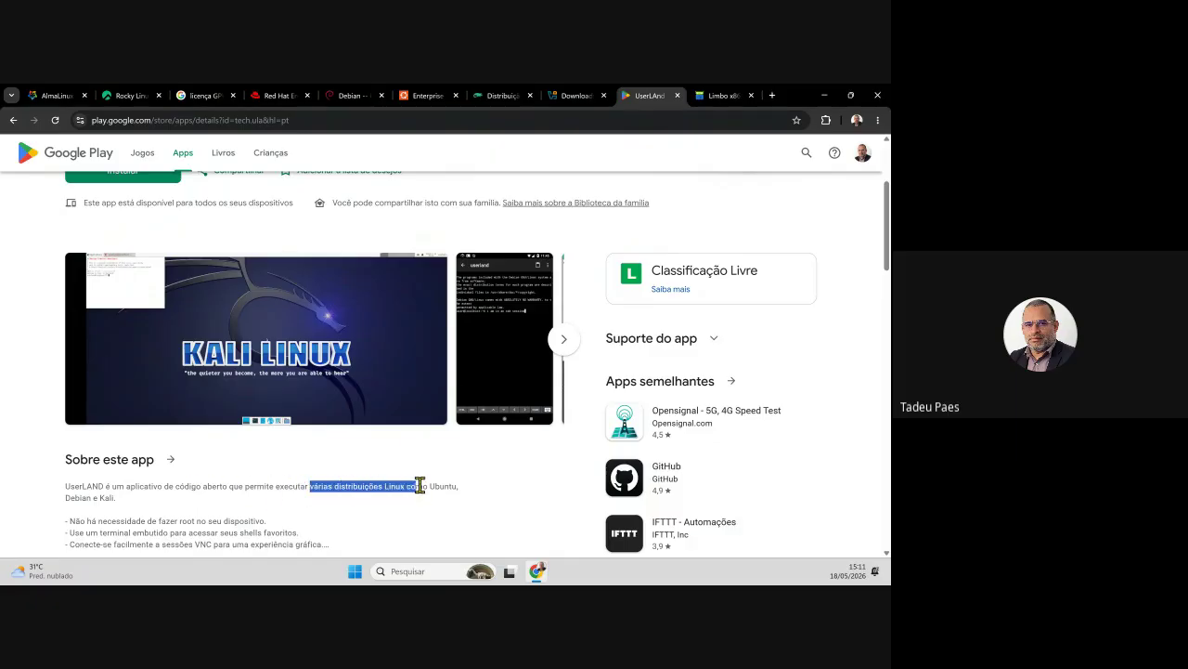
left_click(201, 507)
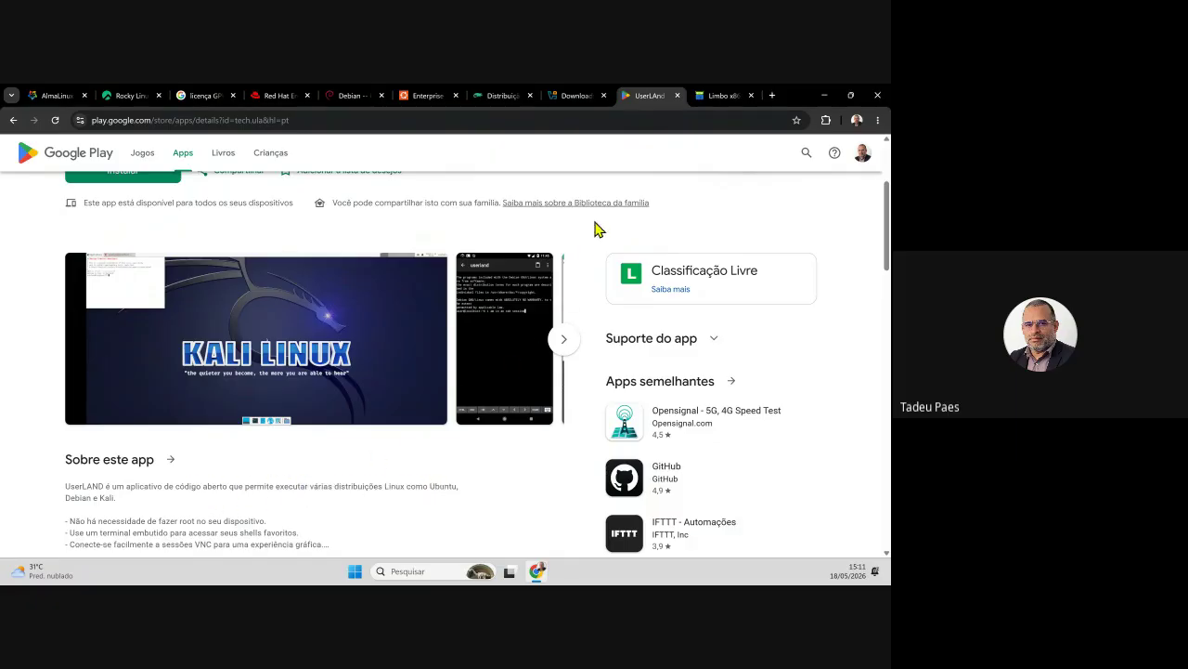
left_click(715, 95)
scroll(469, 331, "up", 2)
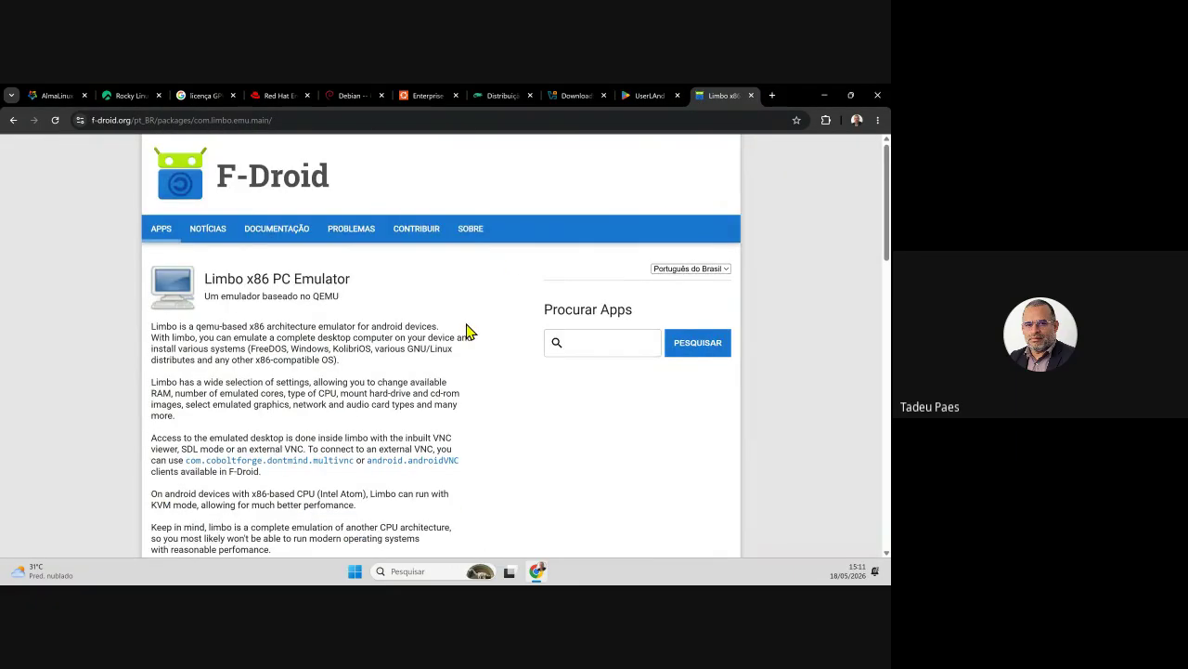
scroll(469, 332, "down", 1)
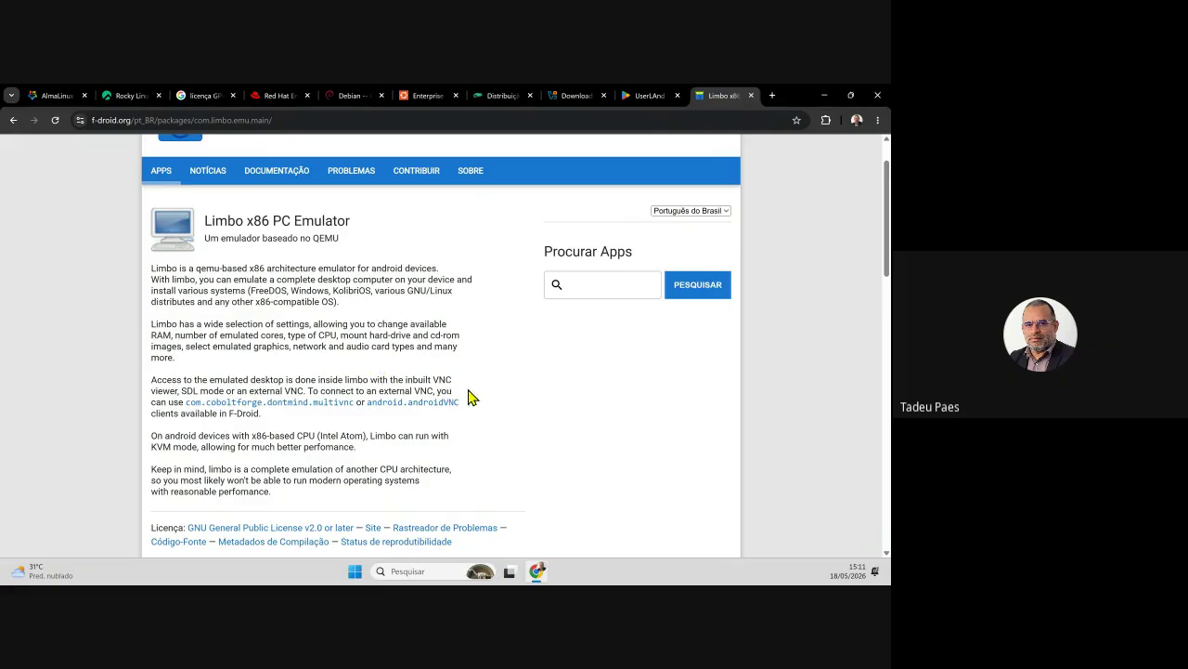
scroll(528, 428, "up", 1)
scroll(527, 430, "down", 2)
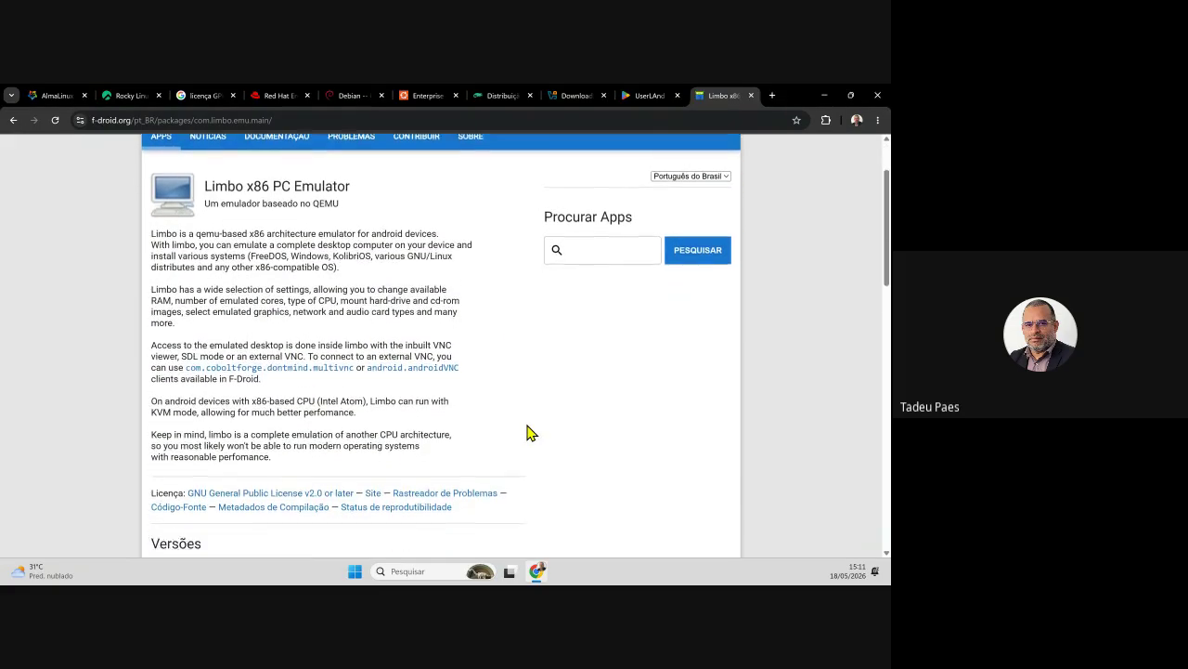
scroll(527, 433, "up", 2)
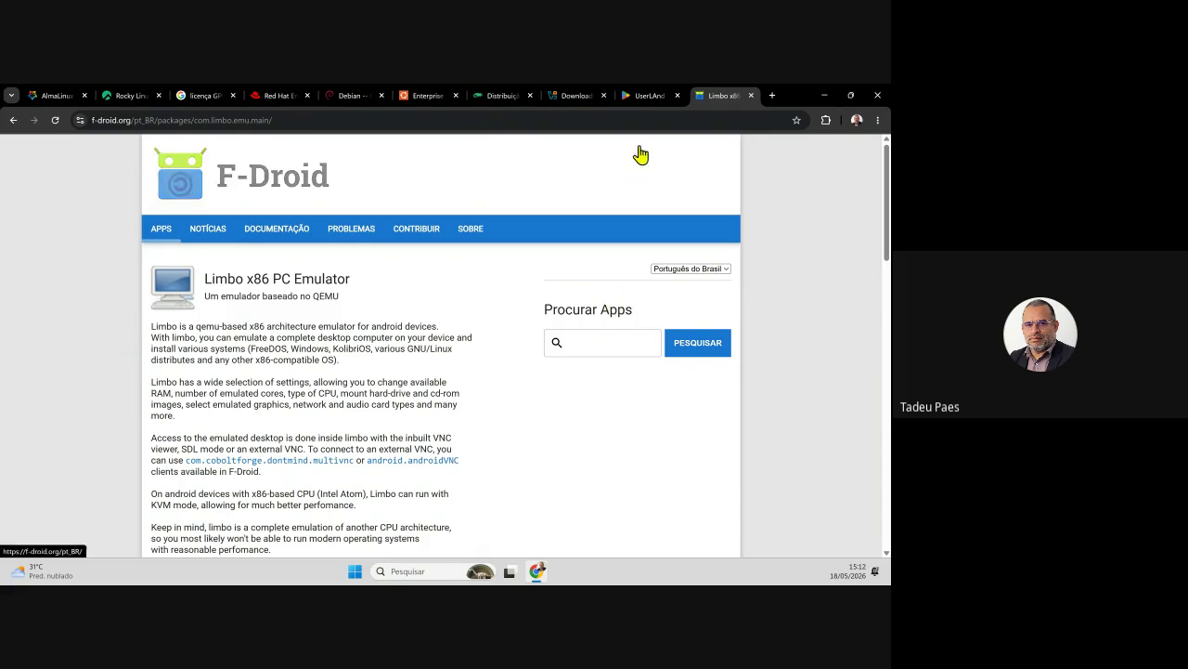
- On almalinux.org, open Download and jump via the Server Admin card to the 10.1 ISO Images
left_click(39, 106)
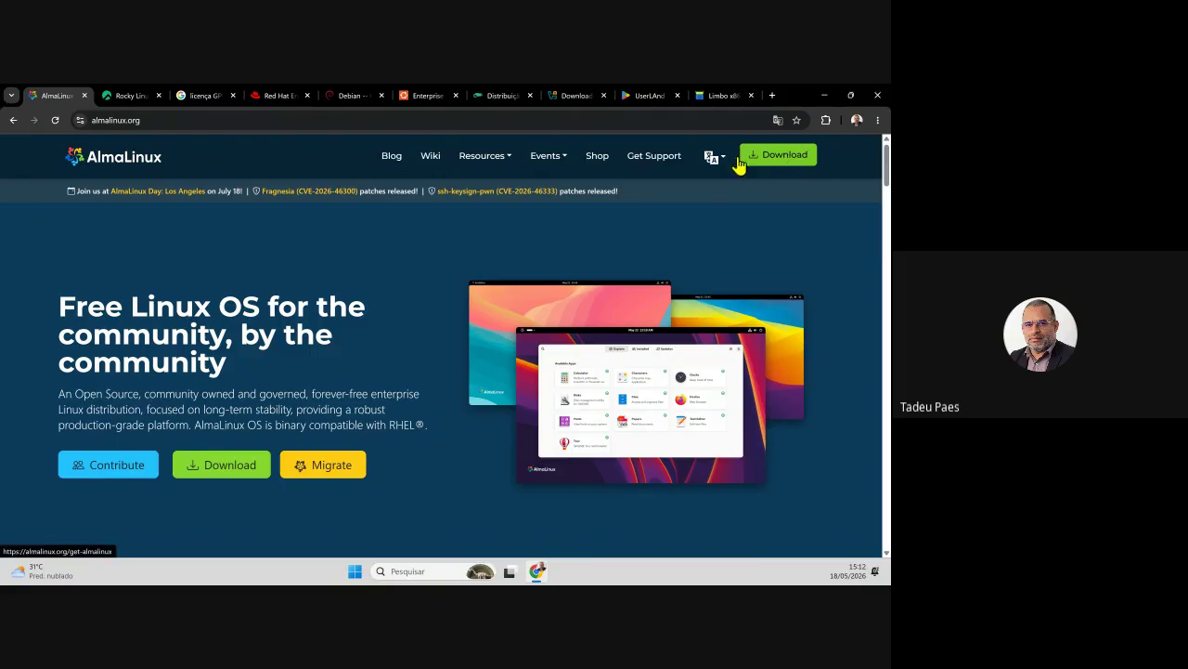
left_click(232, 476)
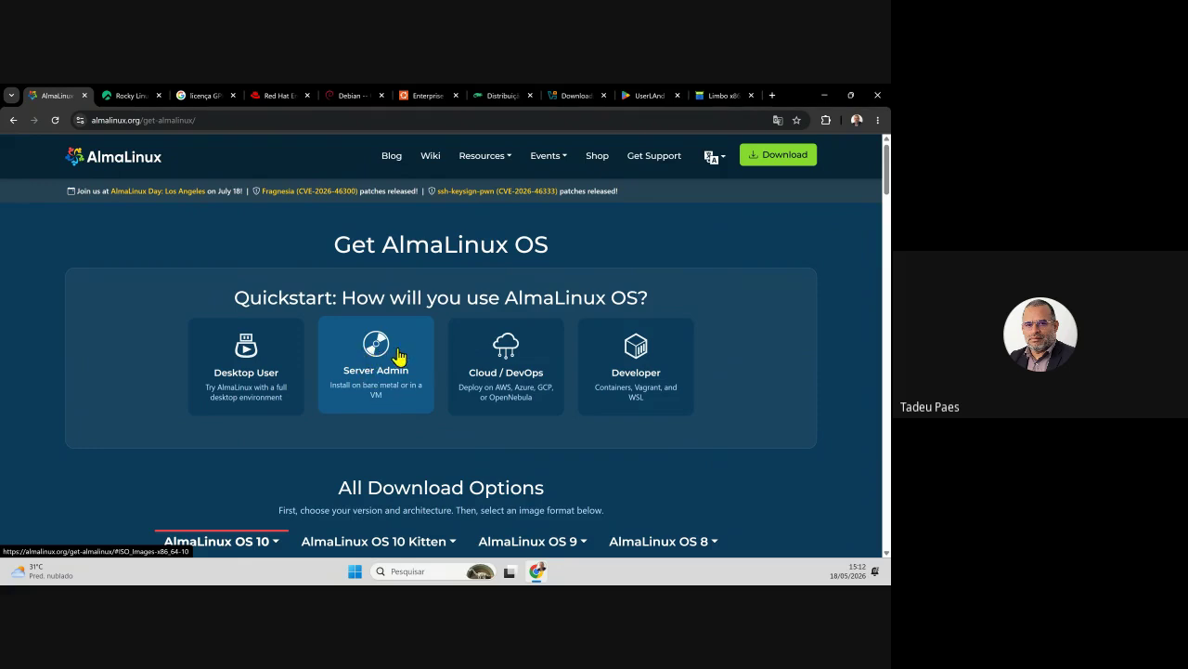
scroll(398, 357, "down", 1)
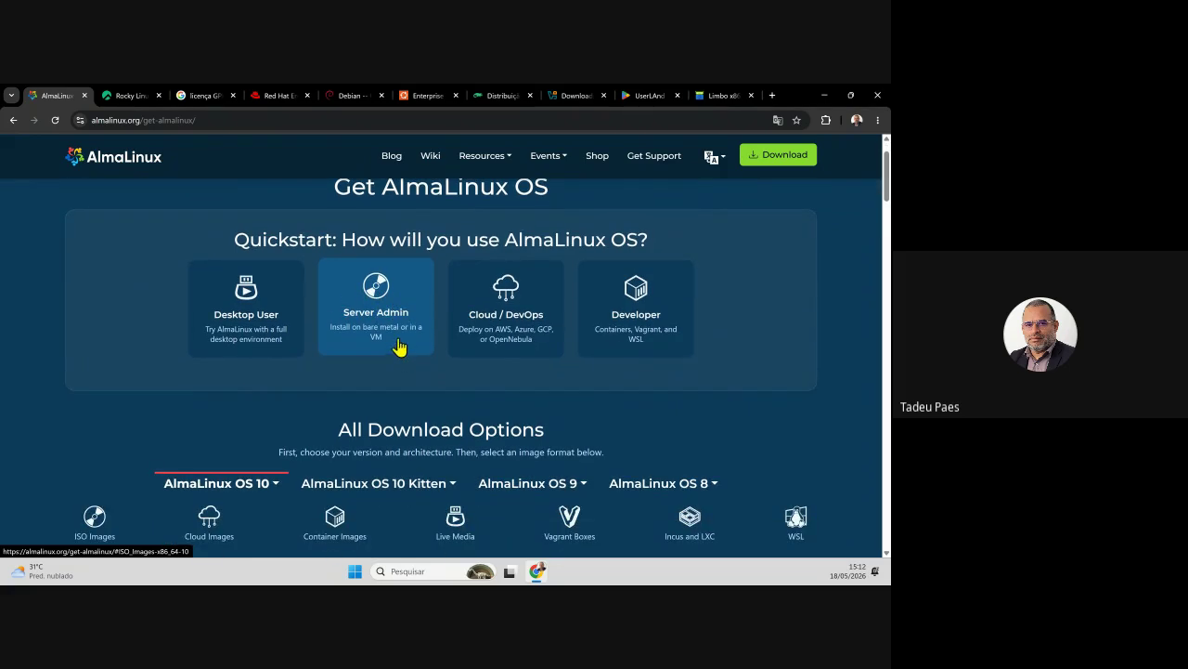
left_click(397, 315)
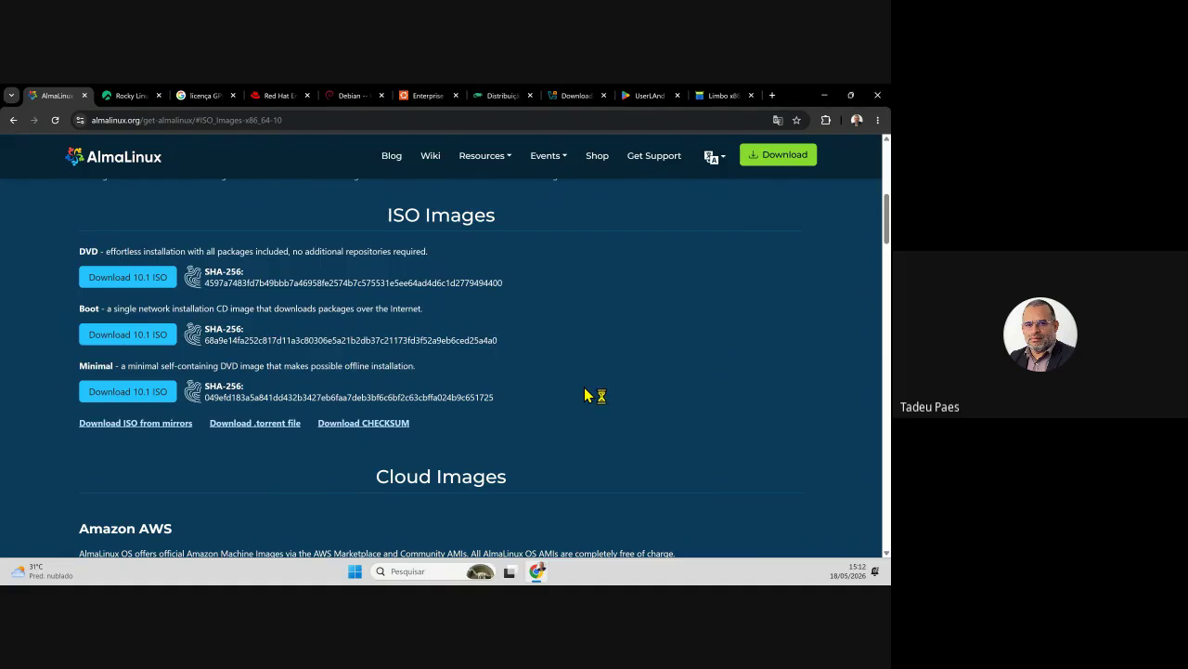
- Read through the DVD, Boot and Minimal image descriptions, noting Minimal's offline installation use
left_click_drag(78, 251, 466, 264)
left_click(340, 281)
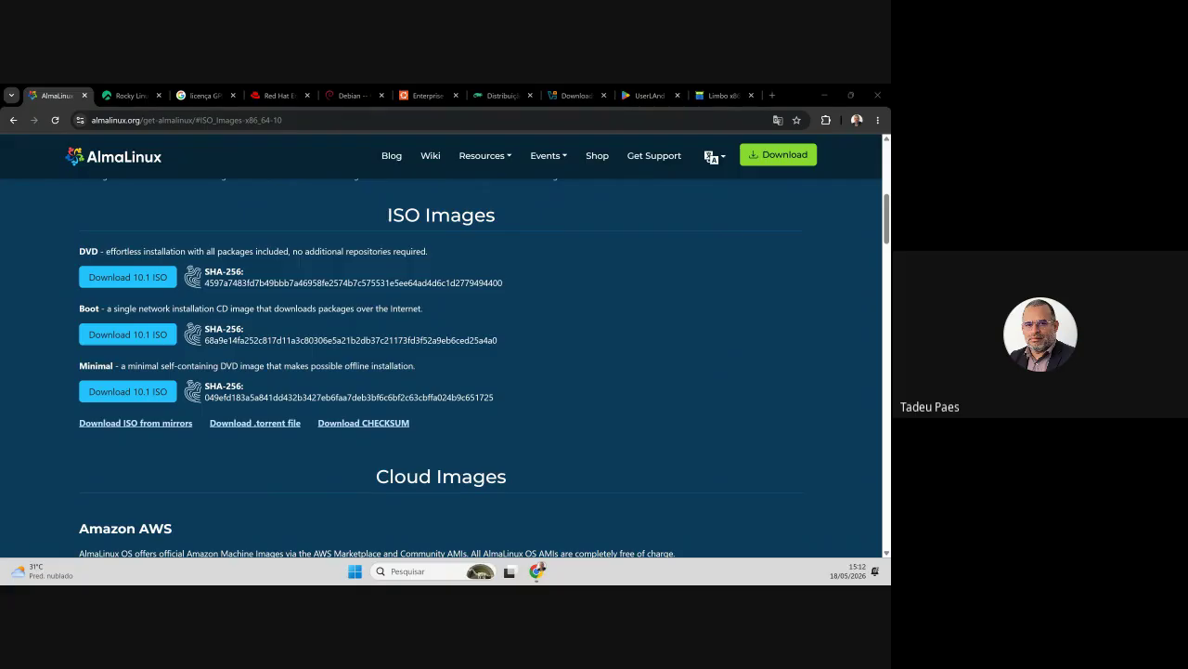
left_click(82, 309)
left_click_drag(82, 308, 390, 307)
left_click(410, 357)
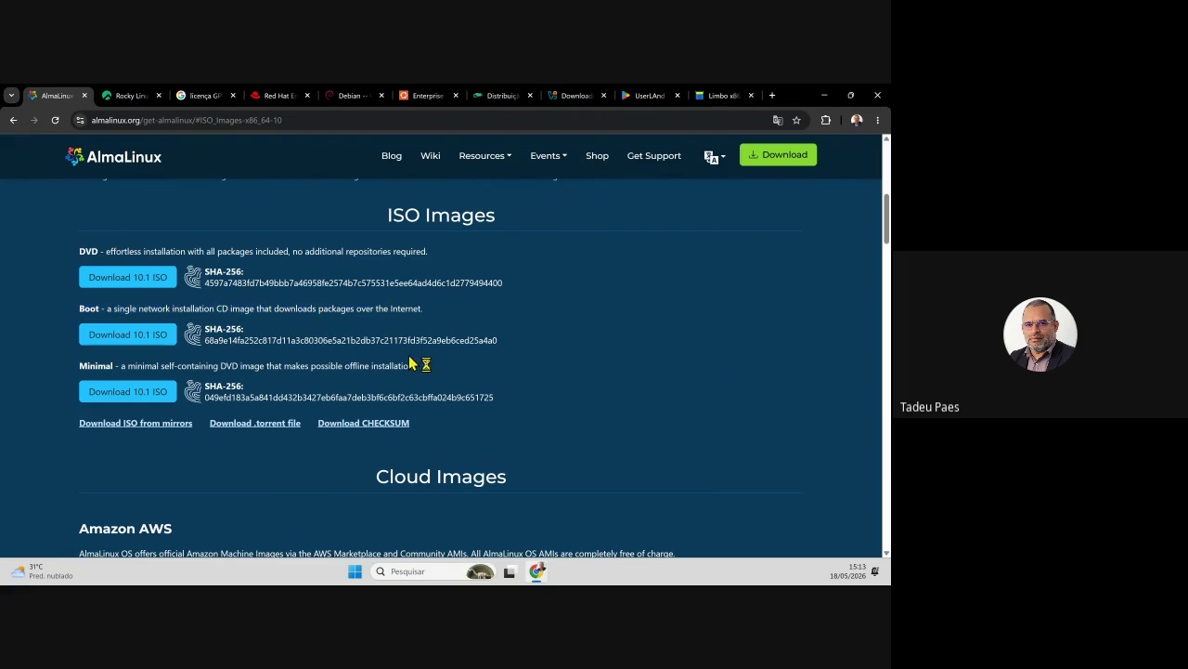
triple_click(81, 367)
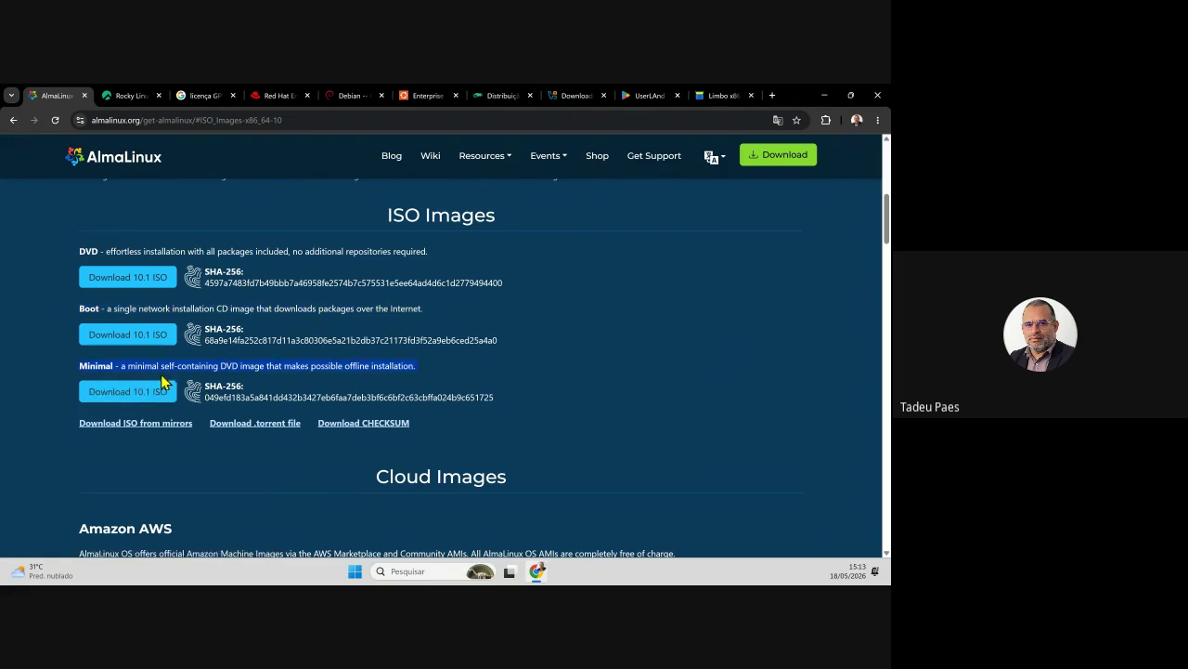
left_click(374, 383)
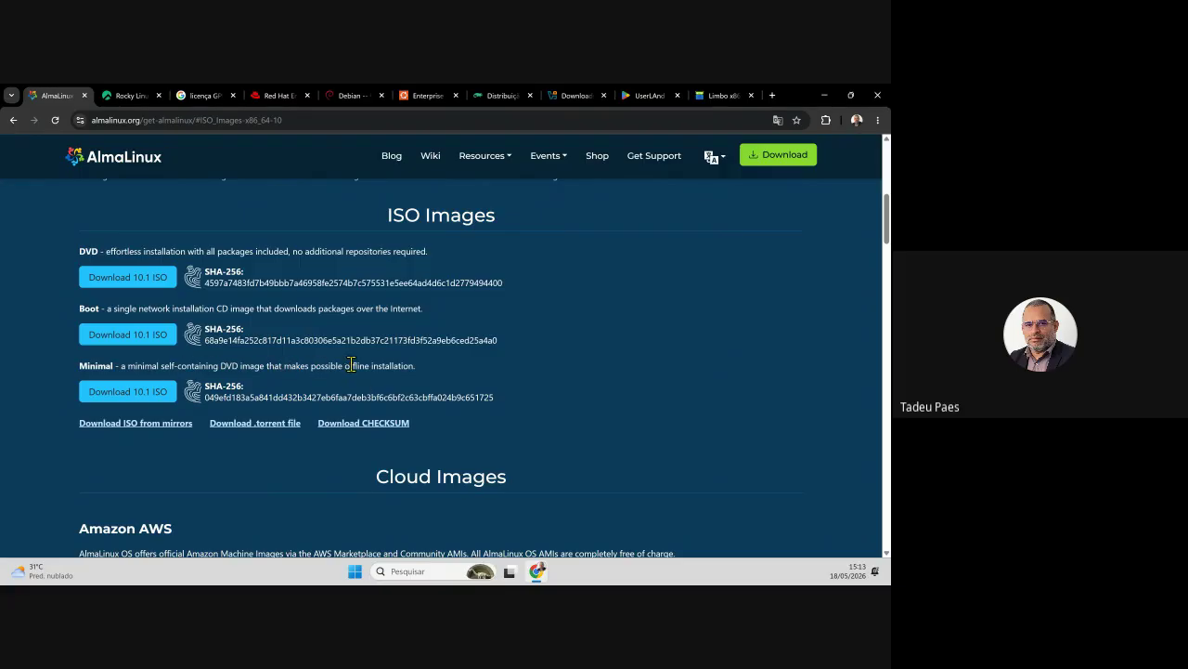
left_click_drag(347, 365, 402, 370)
left_click(418, 383)
- Download the Minimal 10.1 ISO and check its progress in Chrome's downloads list
left_click(120, 397)
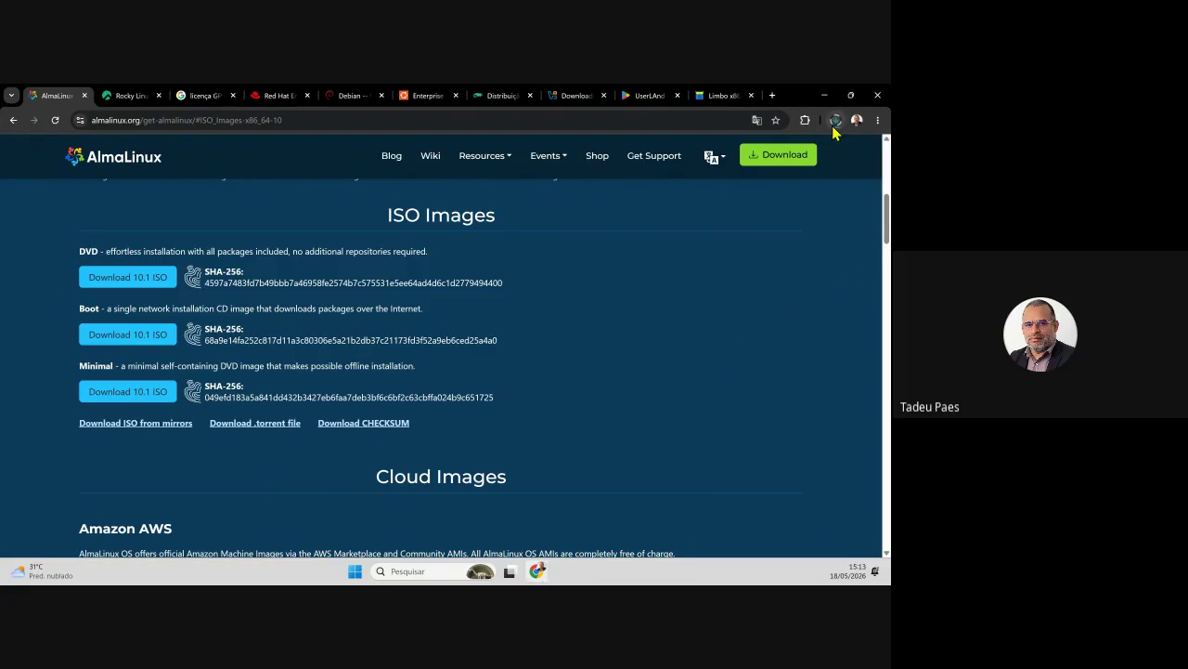
left_click(836, 122)
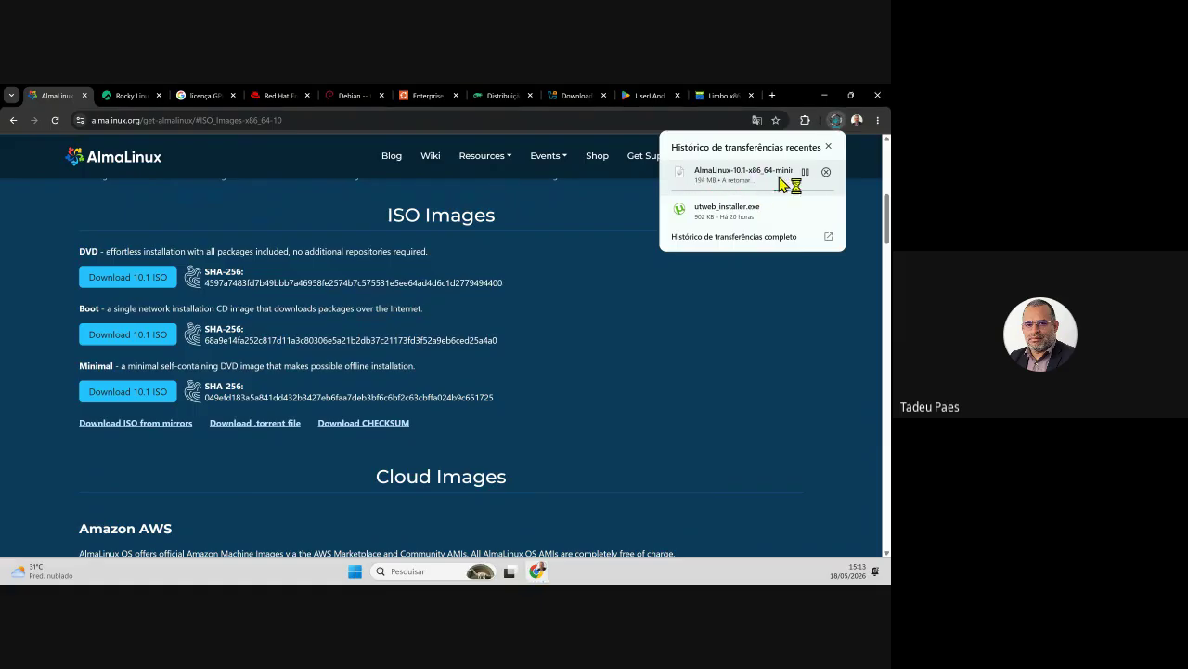
left_click(612, 326)
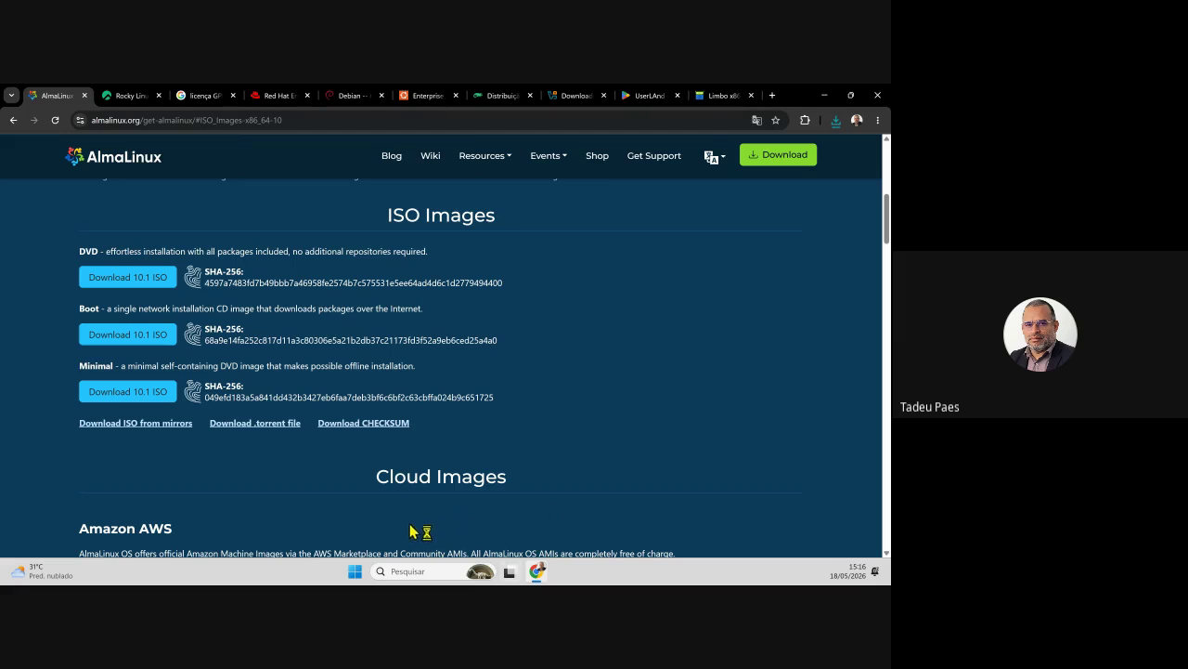
- Look over the Hyper-V components in Windows Features and close the list without changes
left_click(357, 572)
type("ativar")
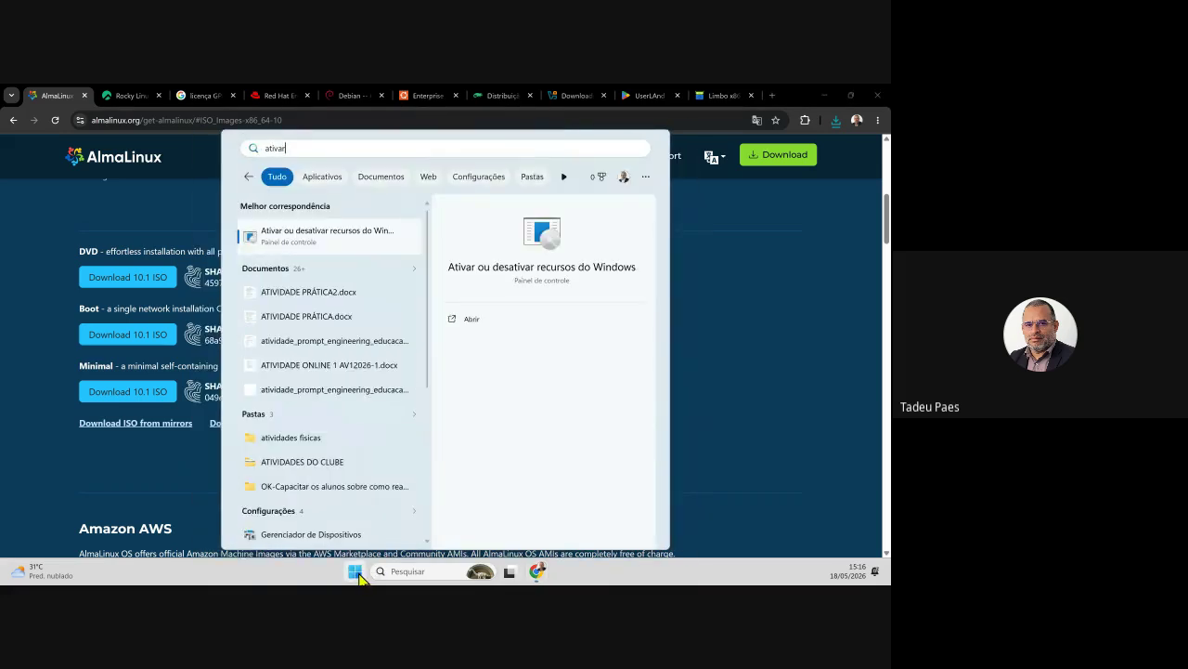
left_click(328, 245)
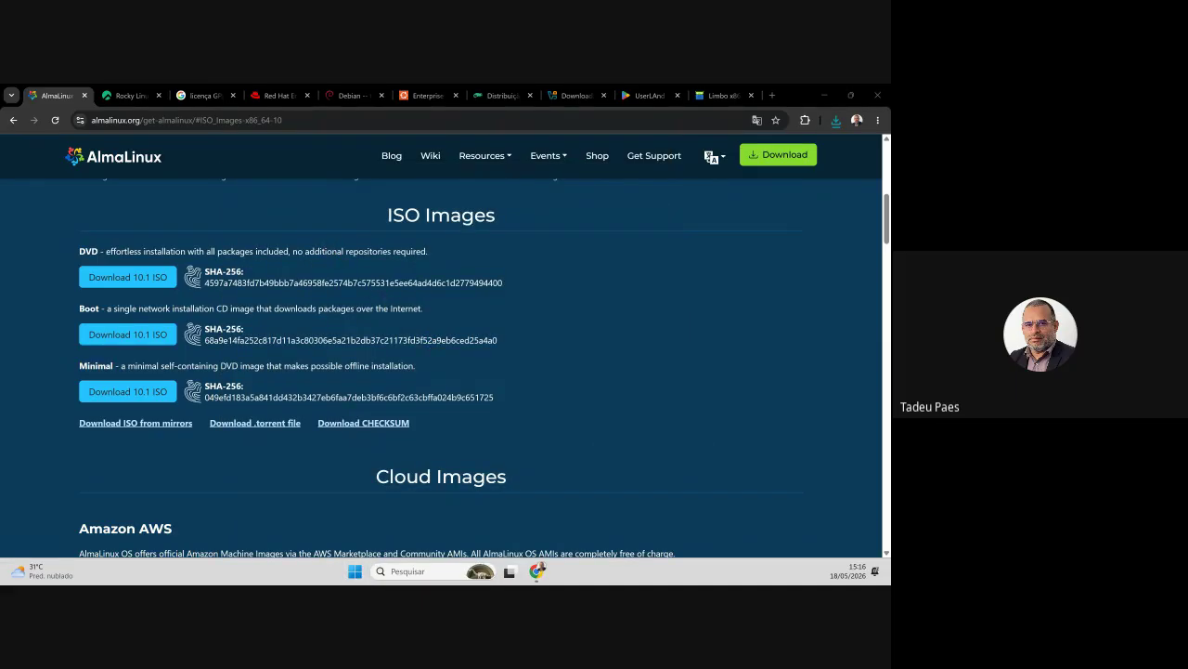
left_click_drag(544, 324, 528, 345)
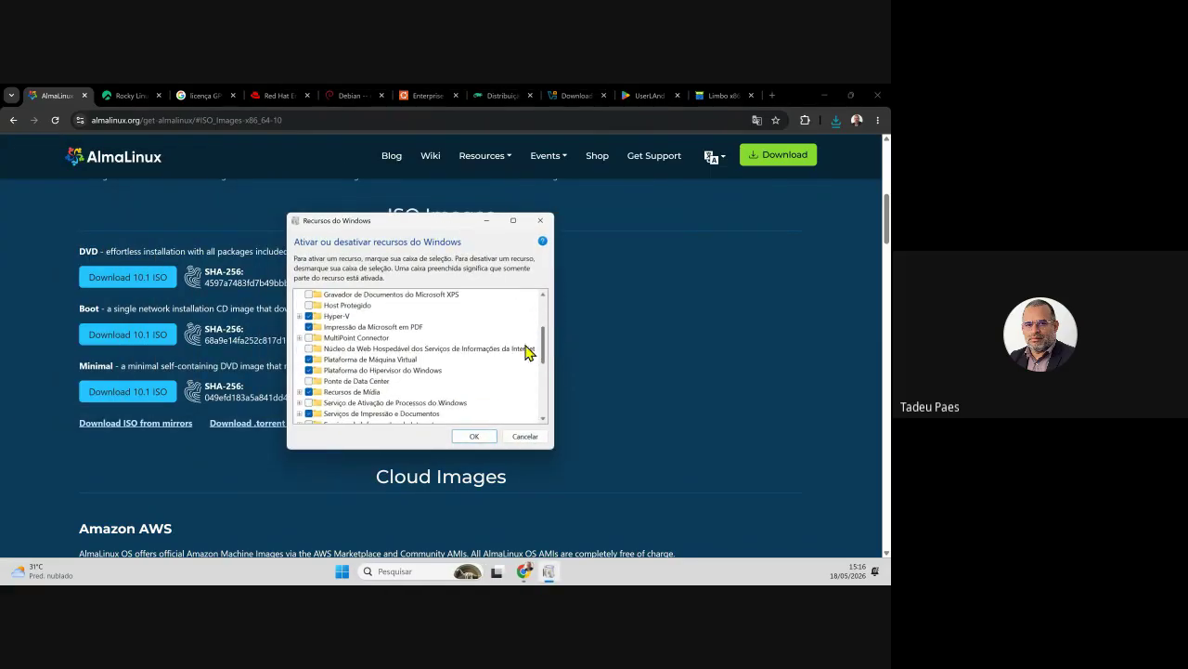
left_click(300, 317)
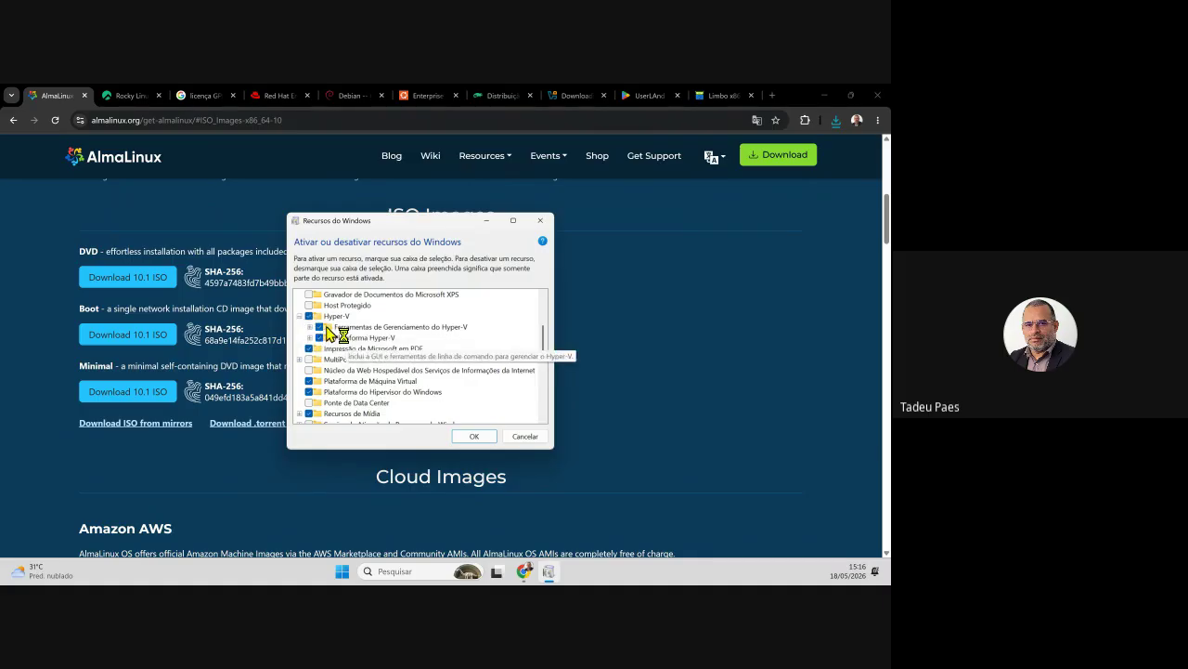
left_click(521, 437)
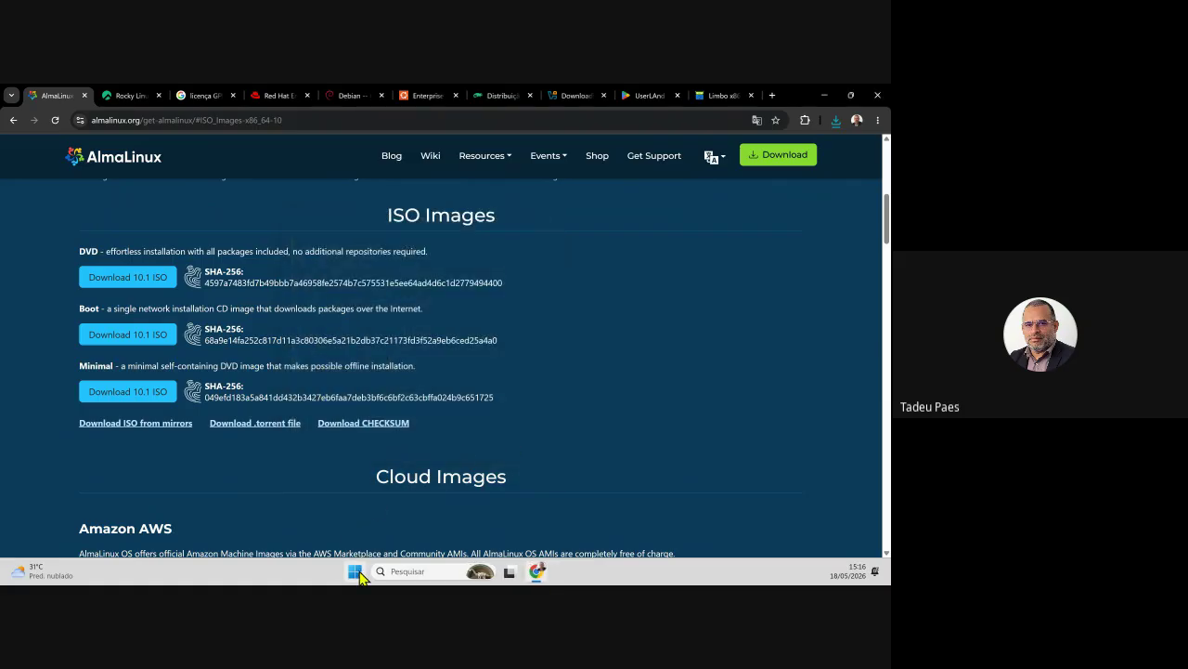
- Search 'gere' in Start and launch Gerenciador do Hyper-V
left_click(356, 571)
type("geren")
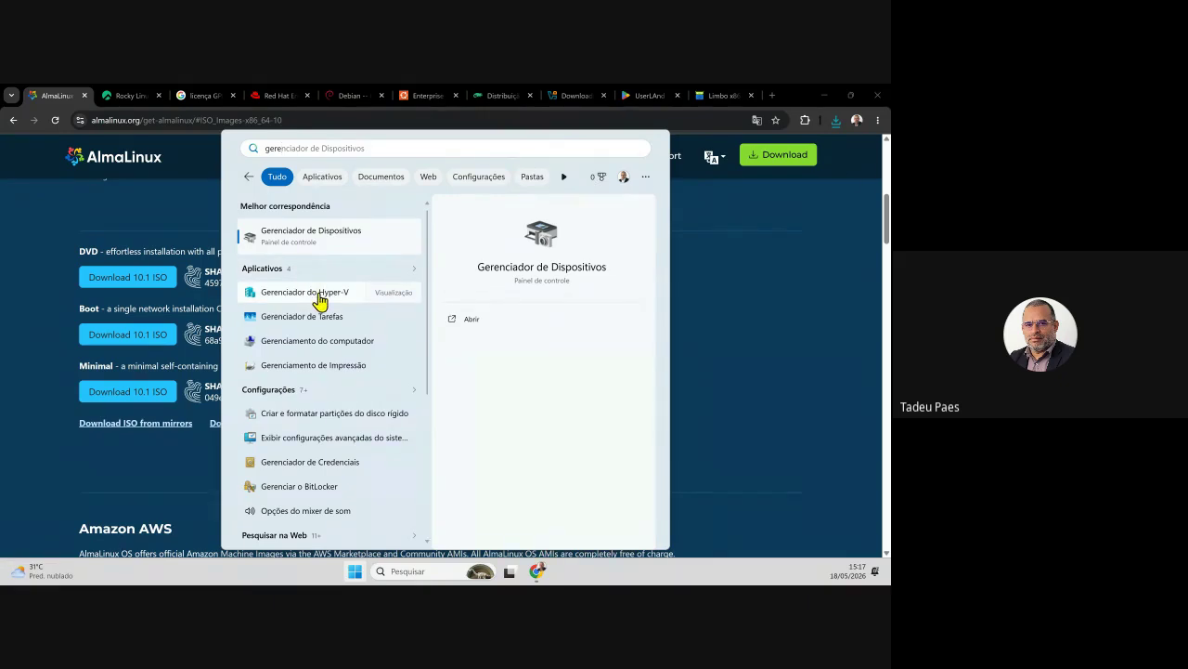
left_click(319, 293)
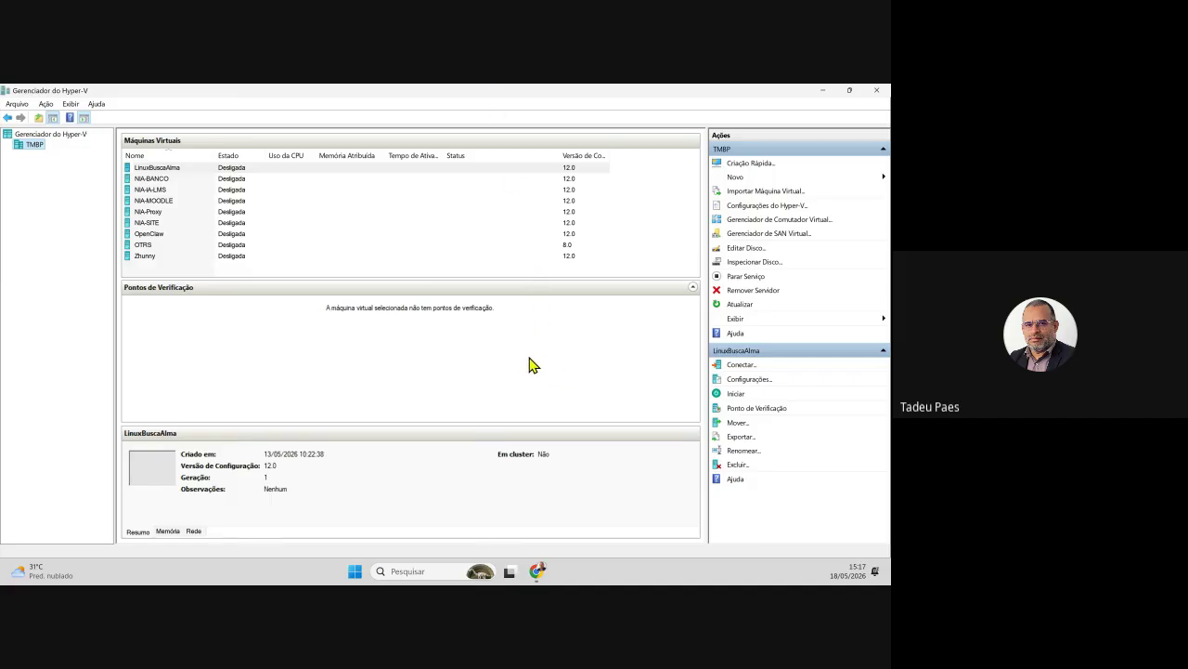
left_click(172, 168)
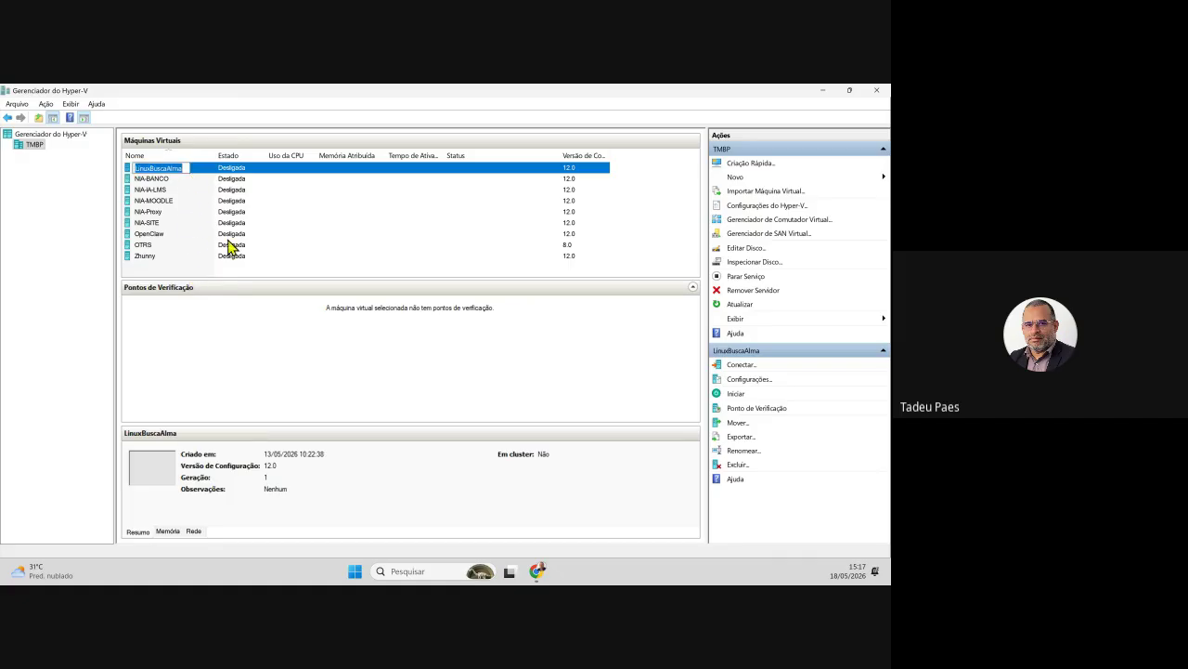
left_click(300, 190)
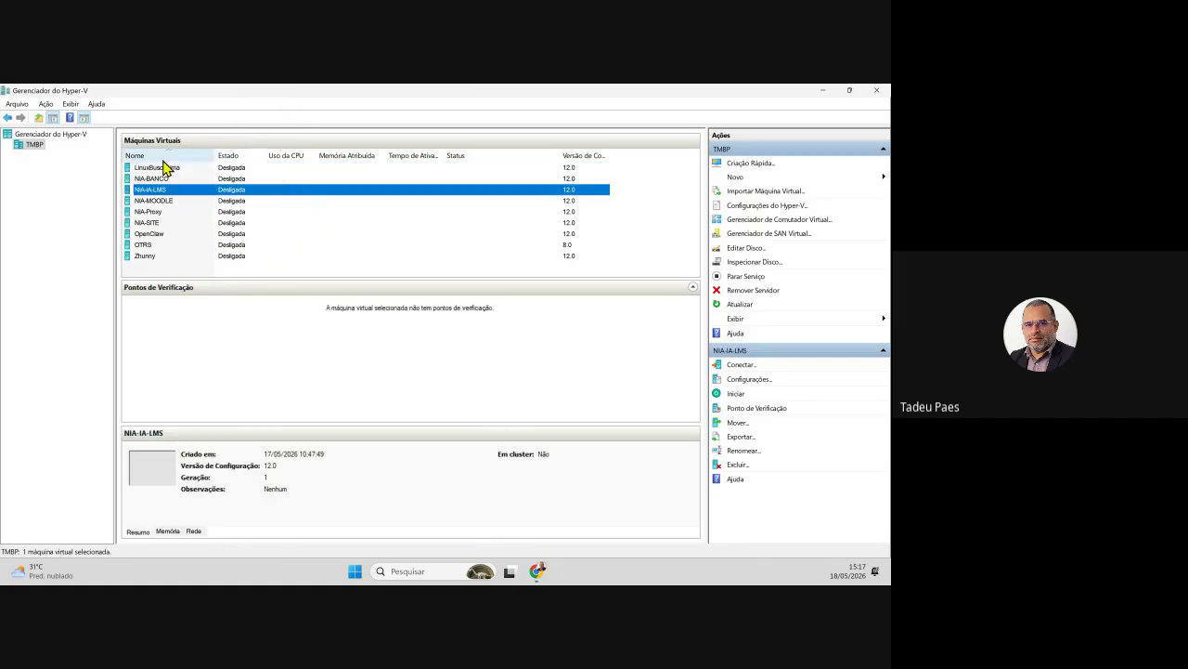
left_click(164, 191)
left_click(246, 233)
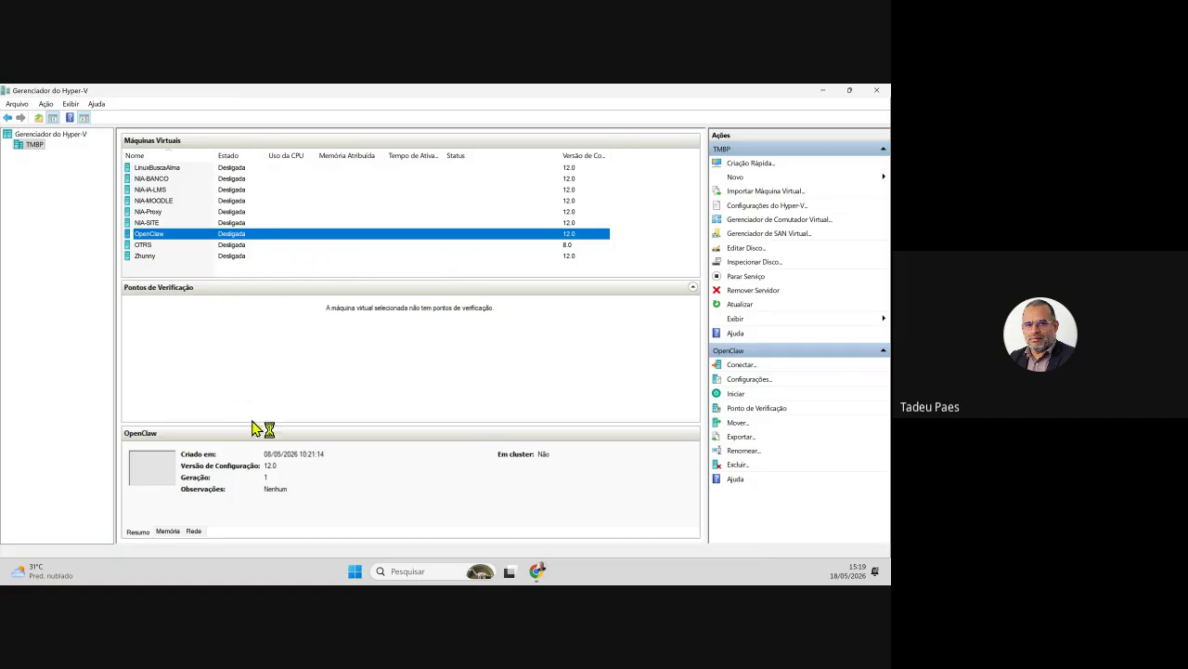
left_click(499, 312)
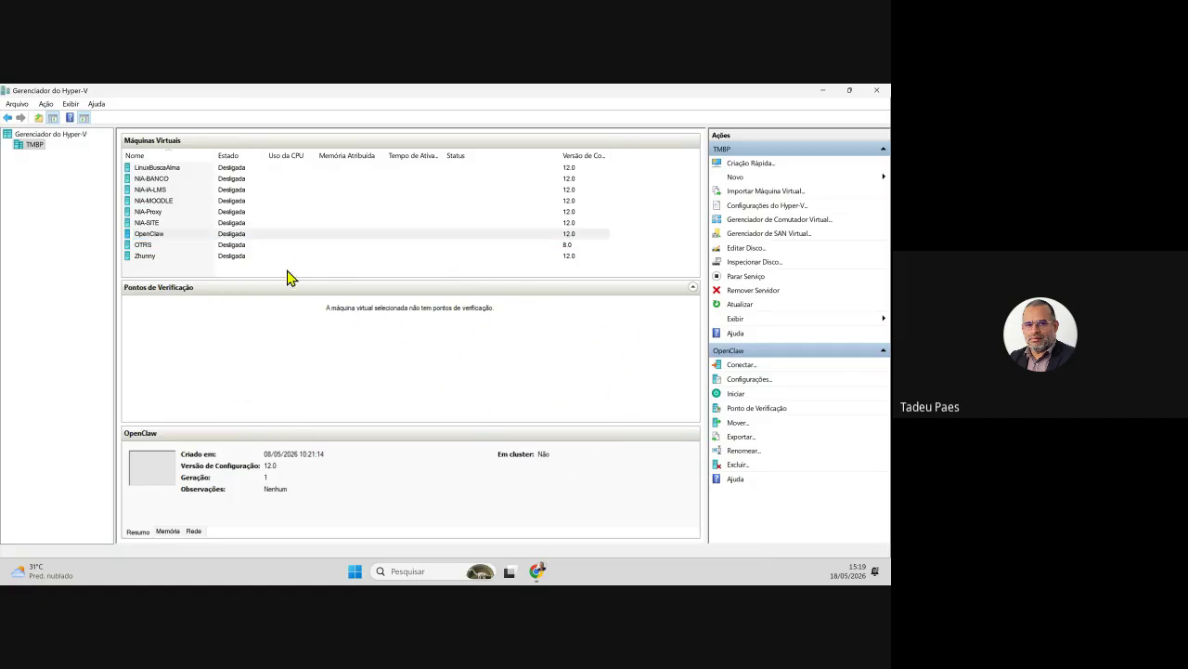
left_click(54, 137)
left_click(34, 145)
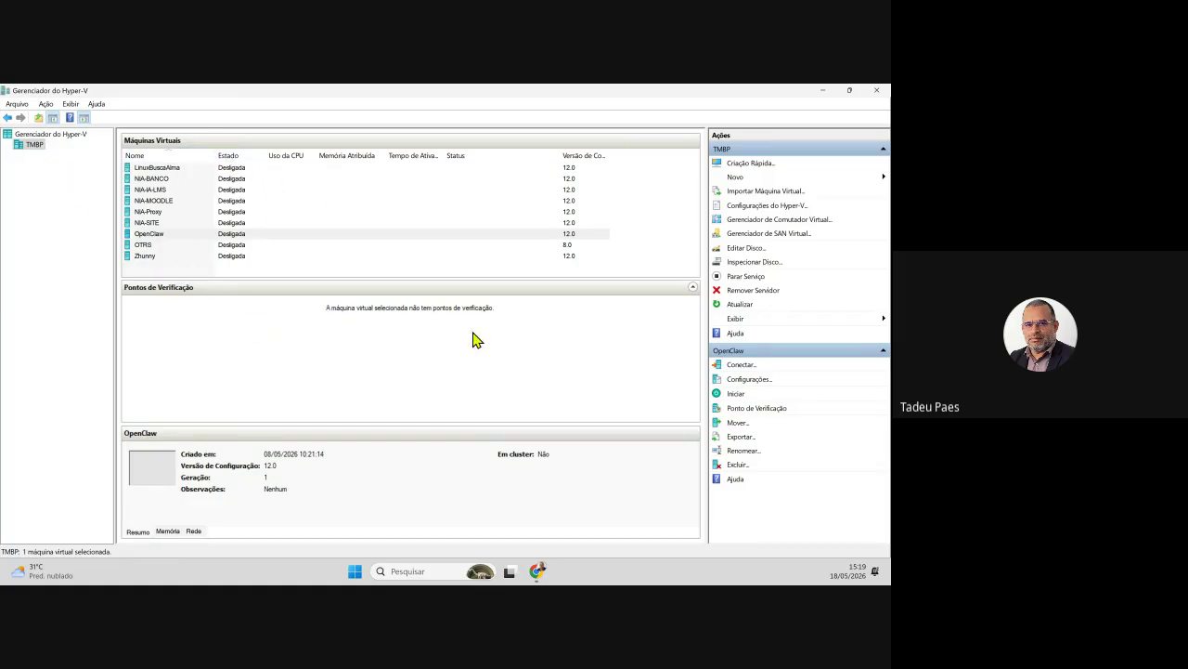
- Launch the wizard via Novo > Máquina Virtual and move past its introduction page
left_click(729, 181)
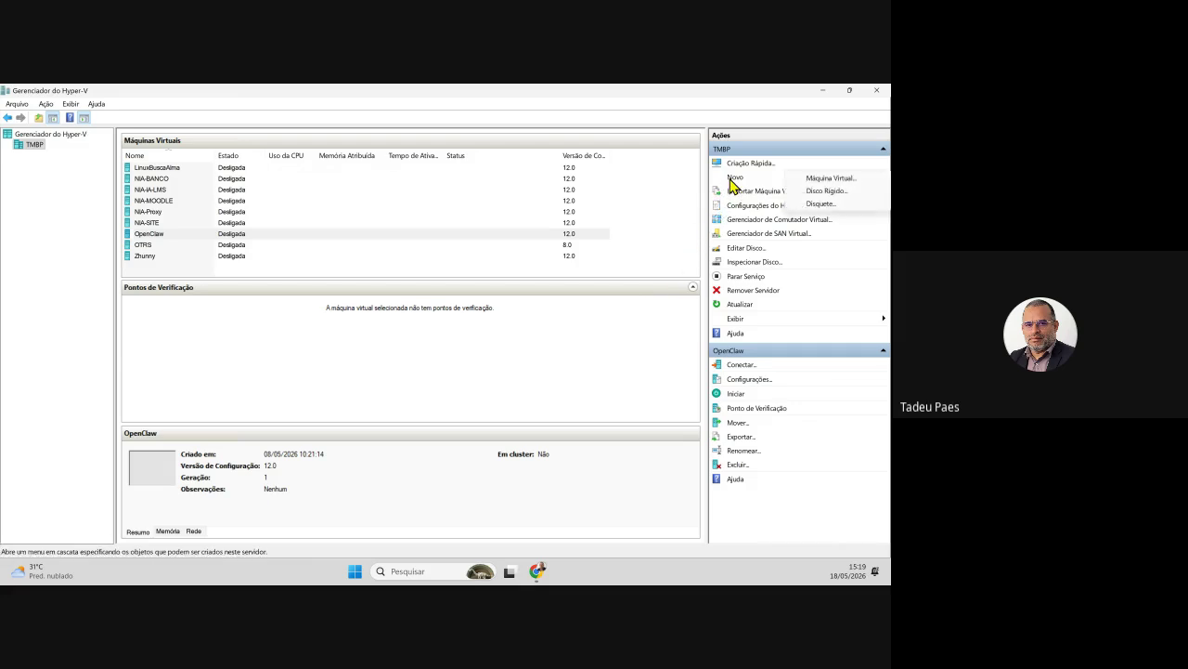
left_click(832, 180)
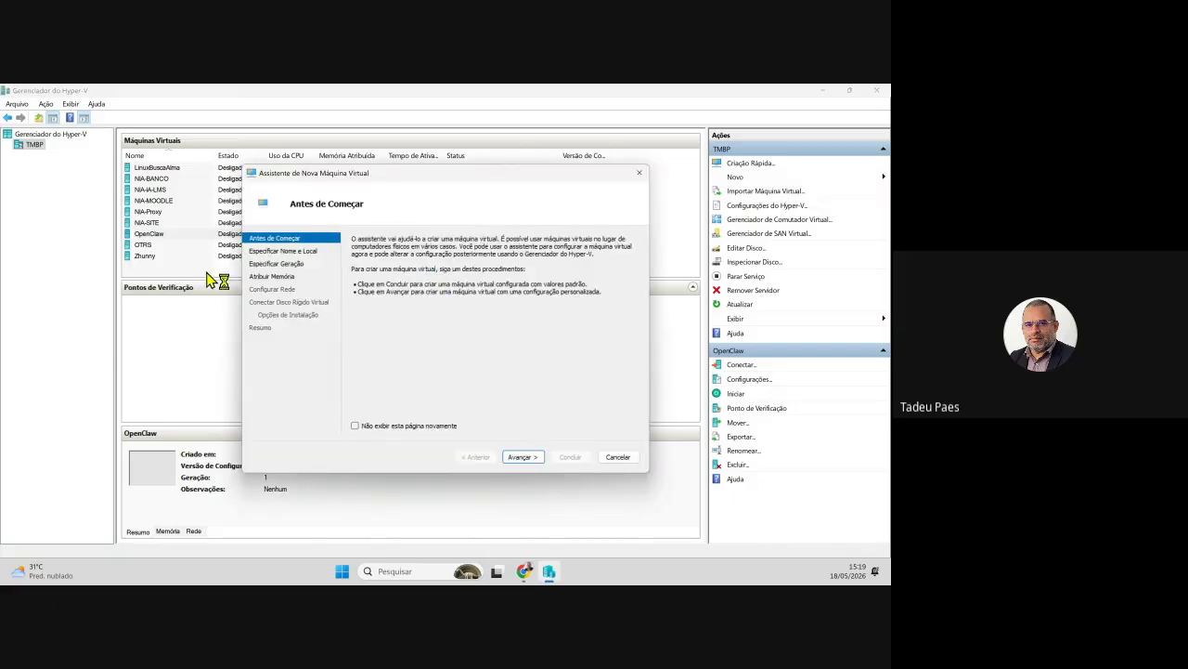
left_click_drag(341, 184, 251, 180)
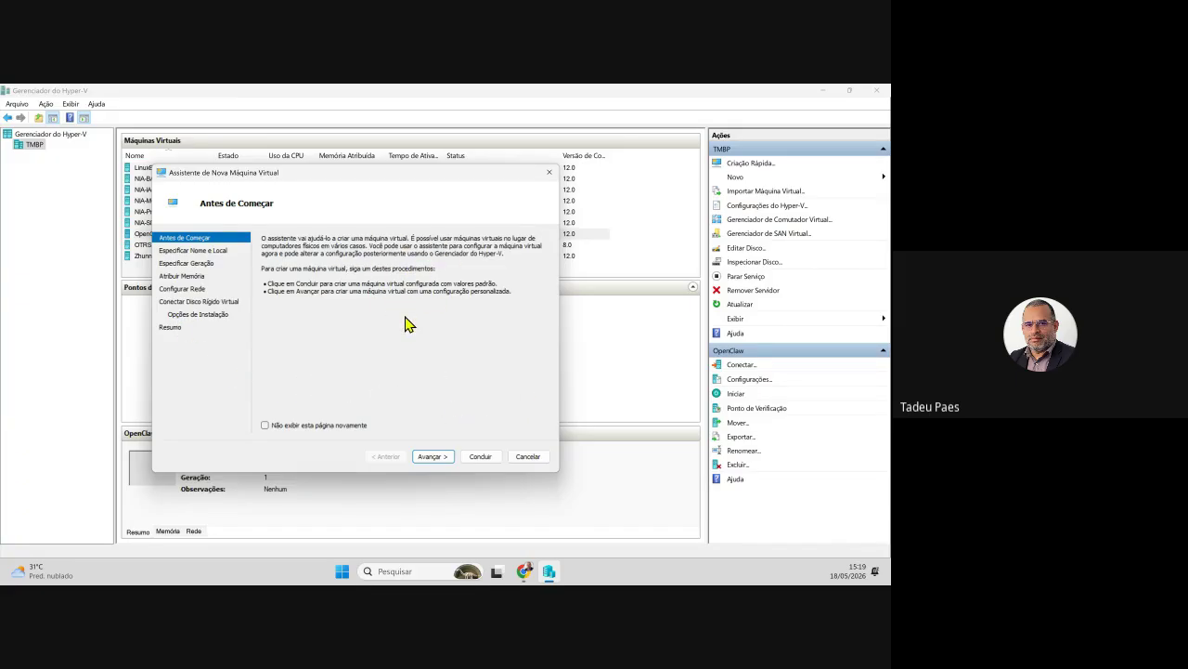
left_click(444, 457)
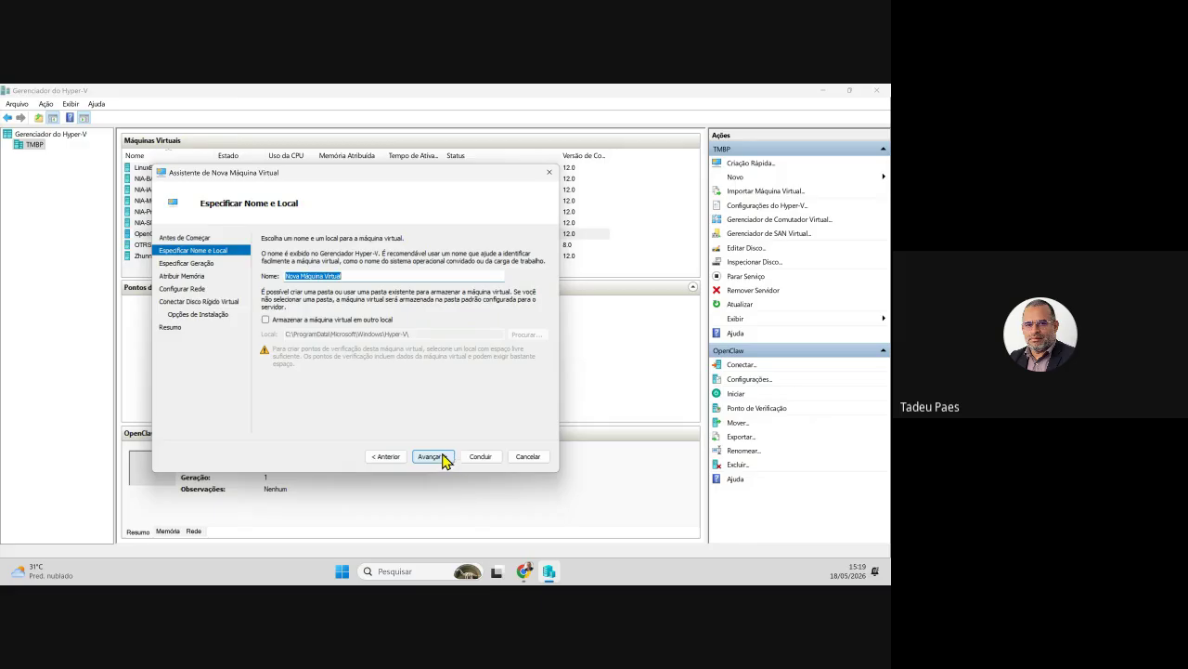
- Rename the machine to 'TrazAlmaLinux', enable 'Armazenar a máquina virtual em outro local' and browse for a folder
left_click_drag(341, 276, 252, 290)
type("A")
key("BackSpace")
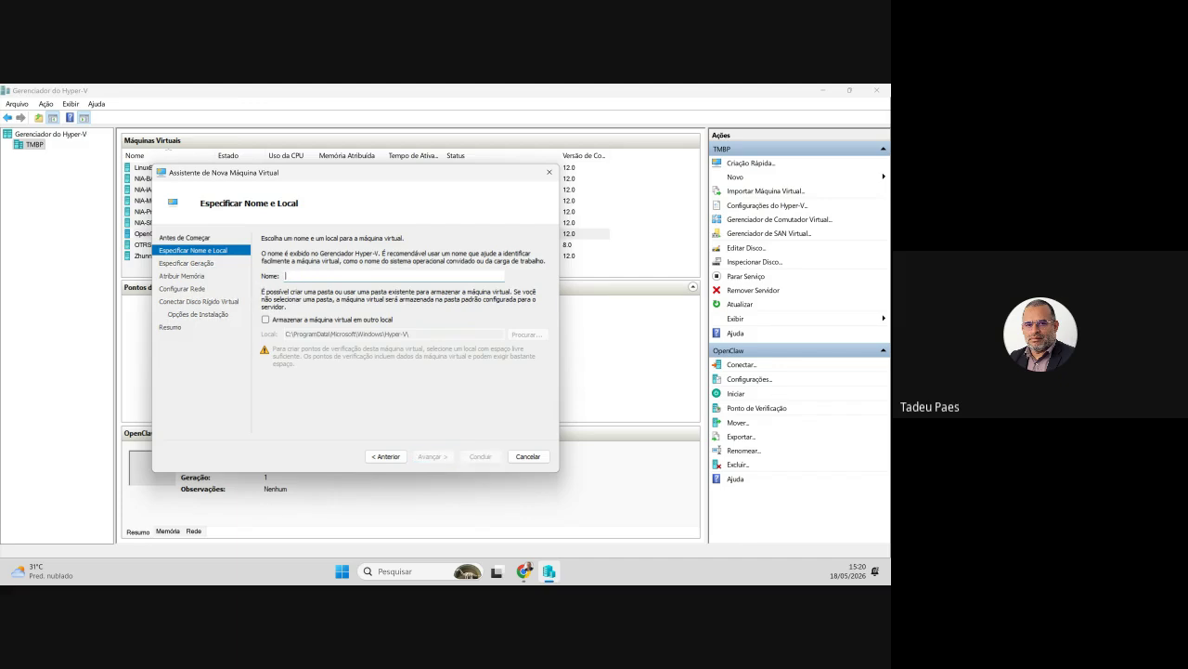
type("Traz")
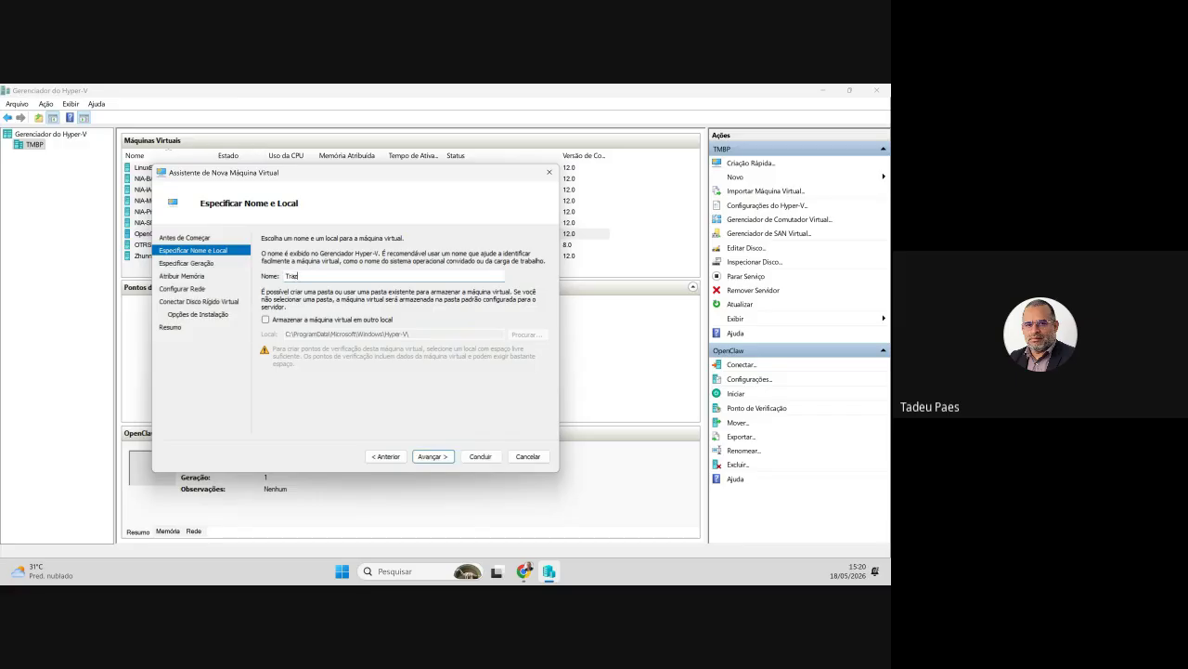
type("AkmaLinux")
left_click_drag(336, 277, 217, 275)
left_click(295, 318)
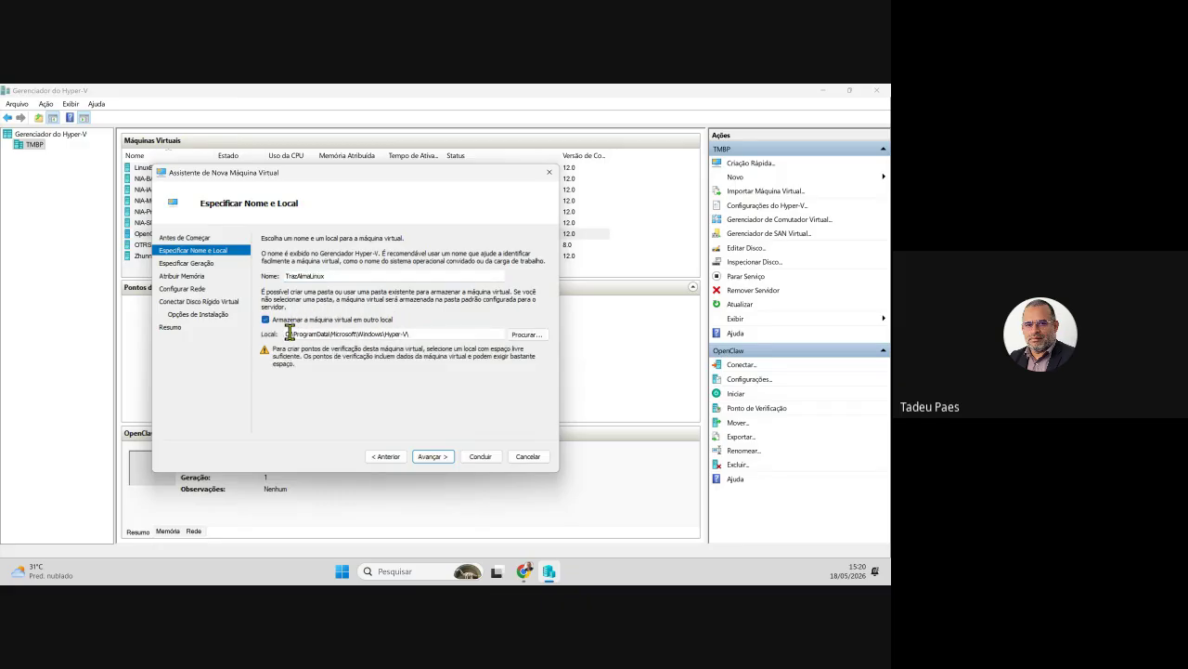
left_click_drag(288, 333, 439, 332)
left_click(525, 334)
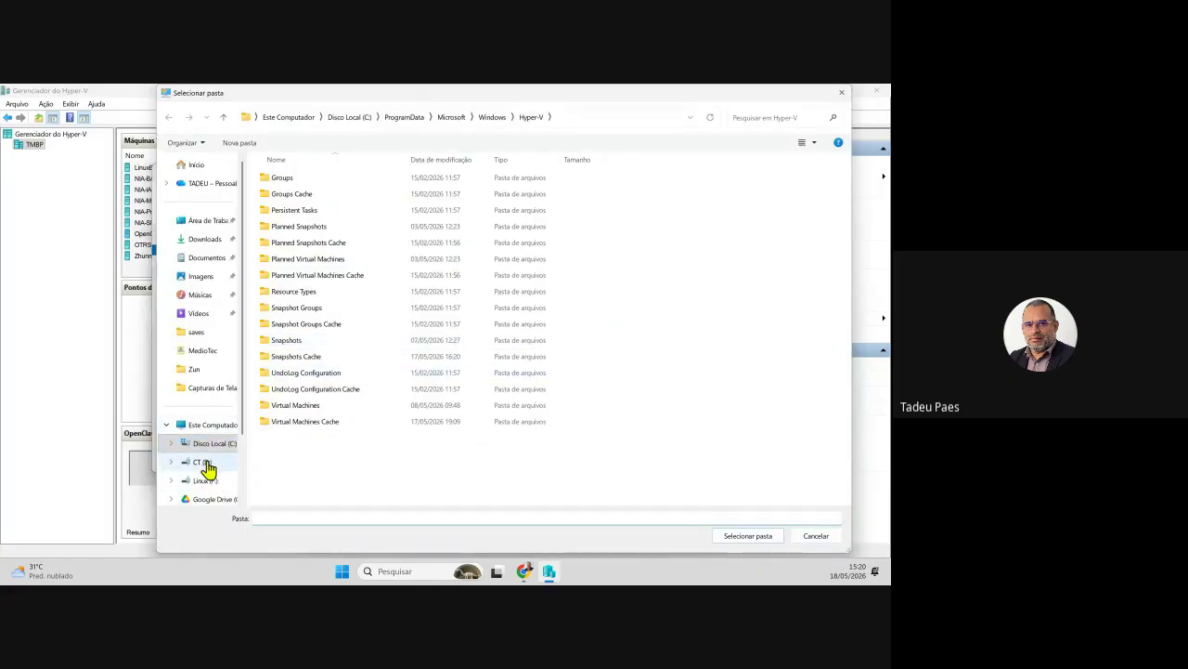
- Make a new RedeH folder on CT (D:) and select it as the storage folder
left_click(203, 461)
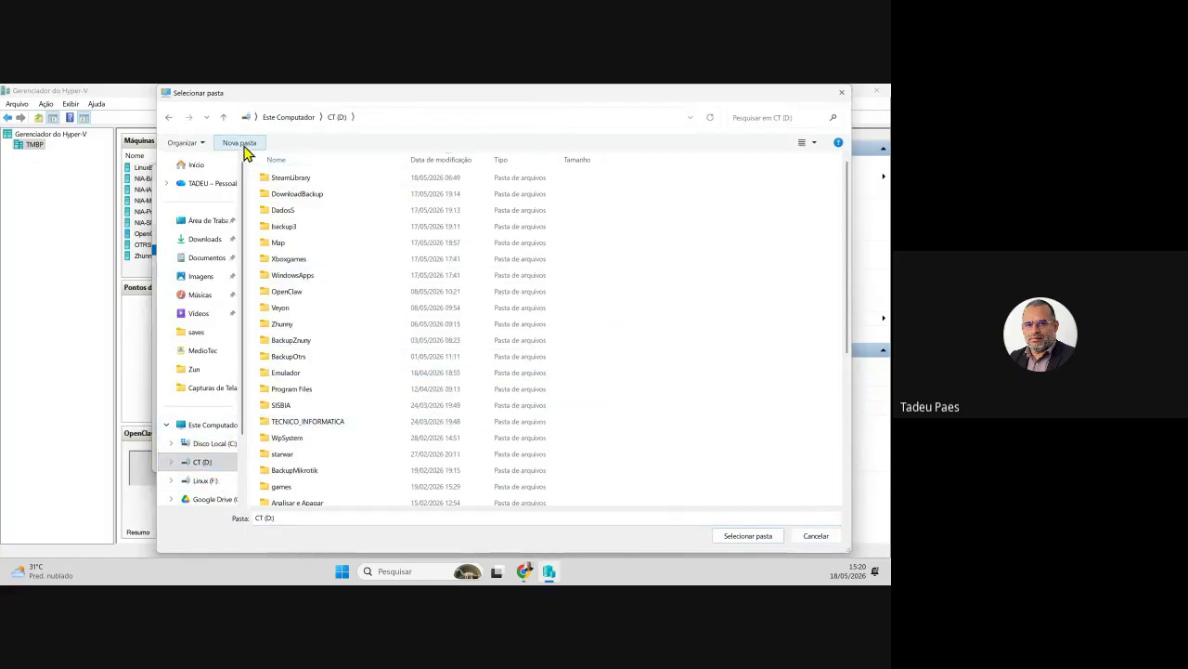
left_click(244, 145)
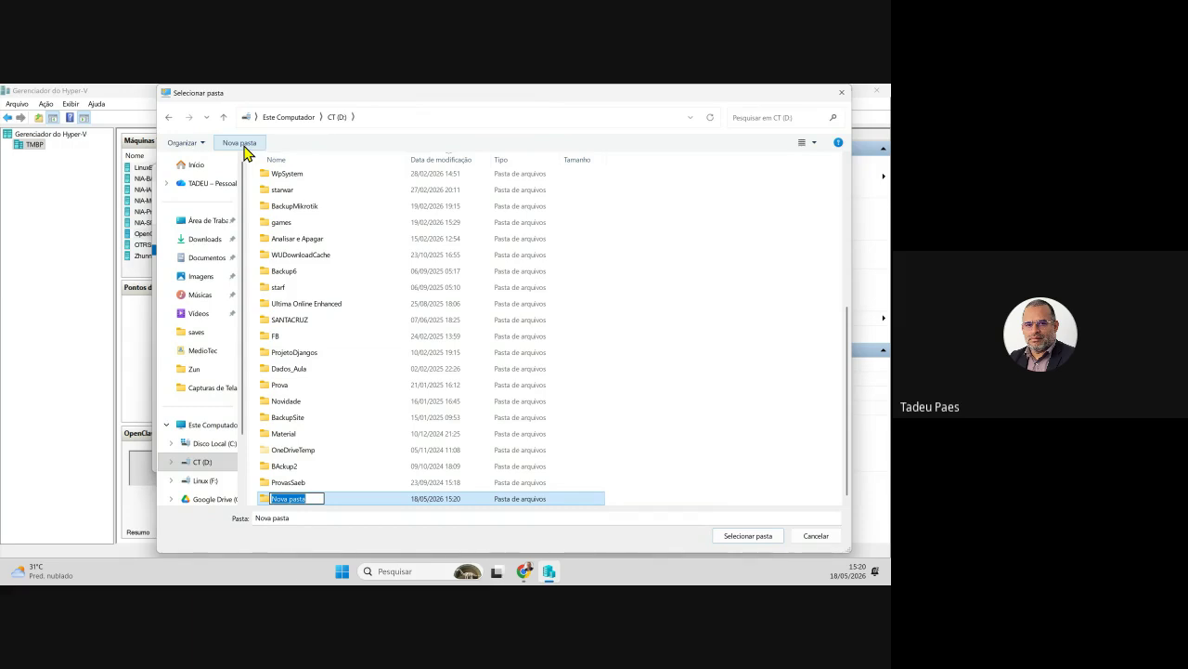
type("RedeH")
key("Return")
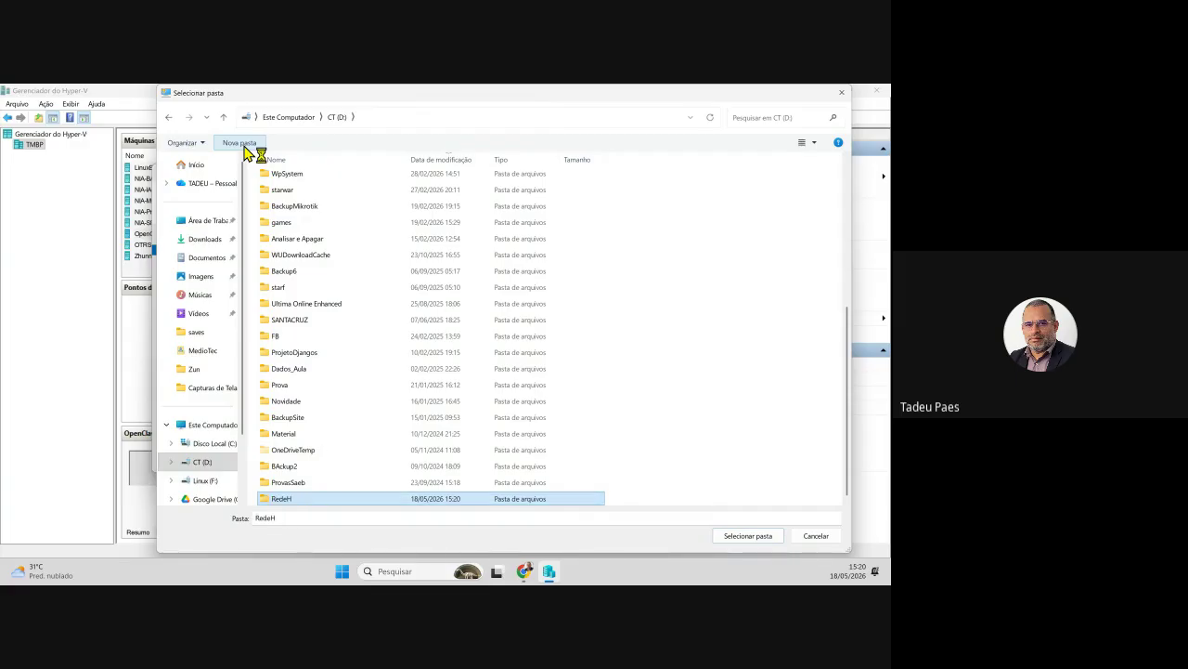
double_click(286, 501)
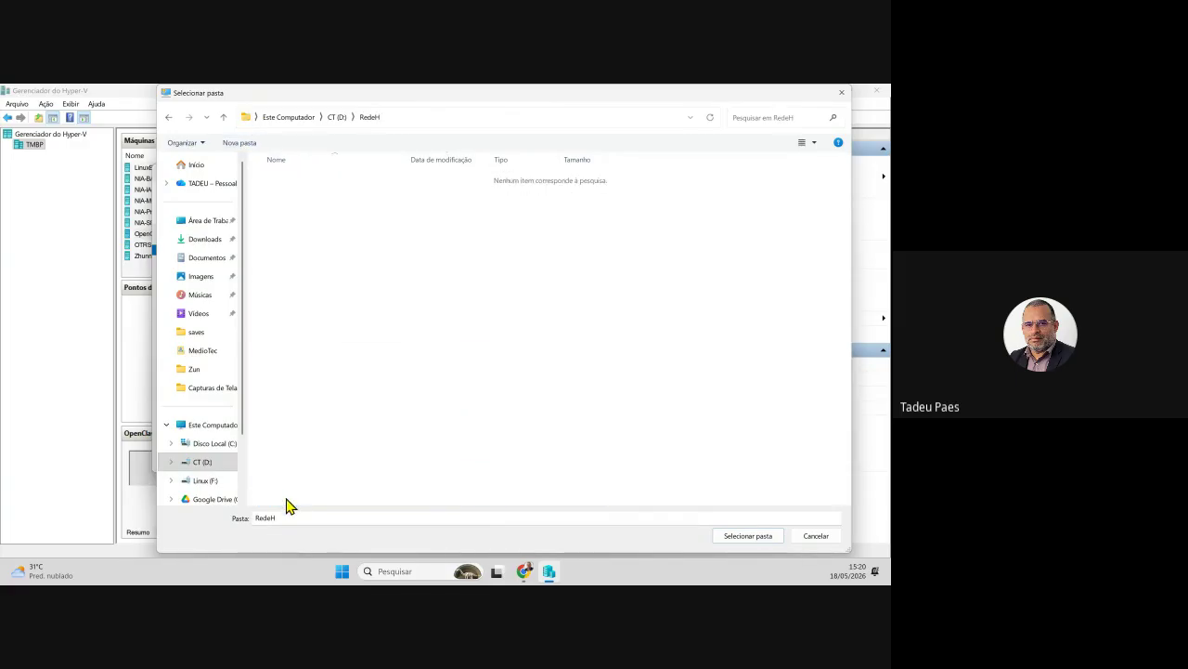
left_click(725, 537)
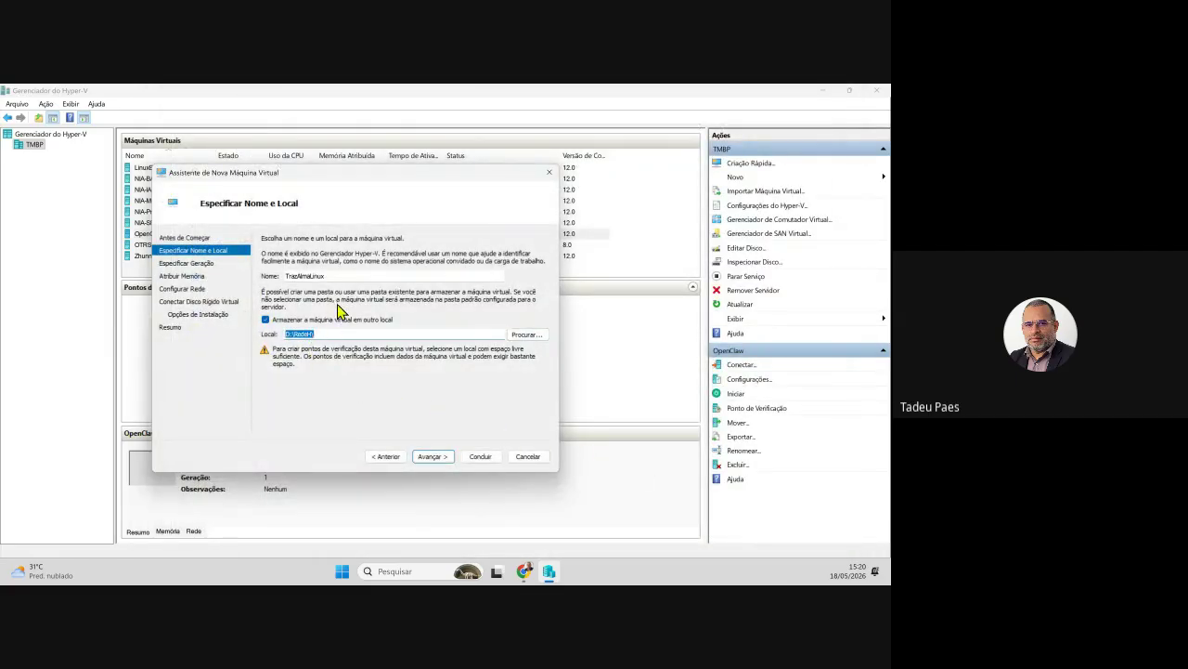
- Confirm the D:\RedeH\ location and advance to the generation page
left_click(347, 334)
left_click(446, 460)
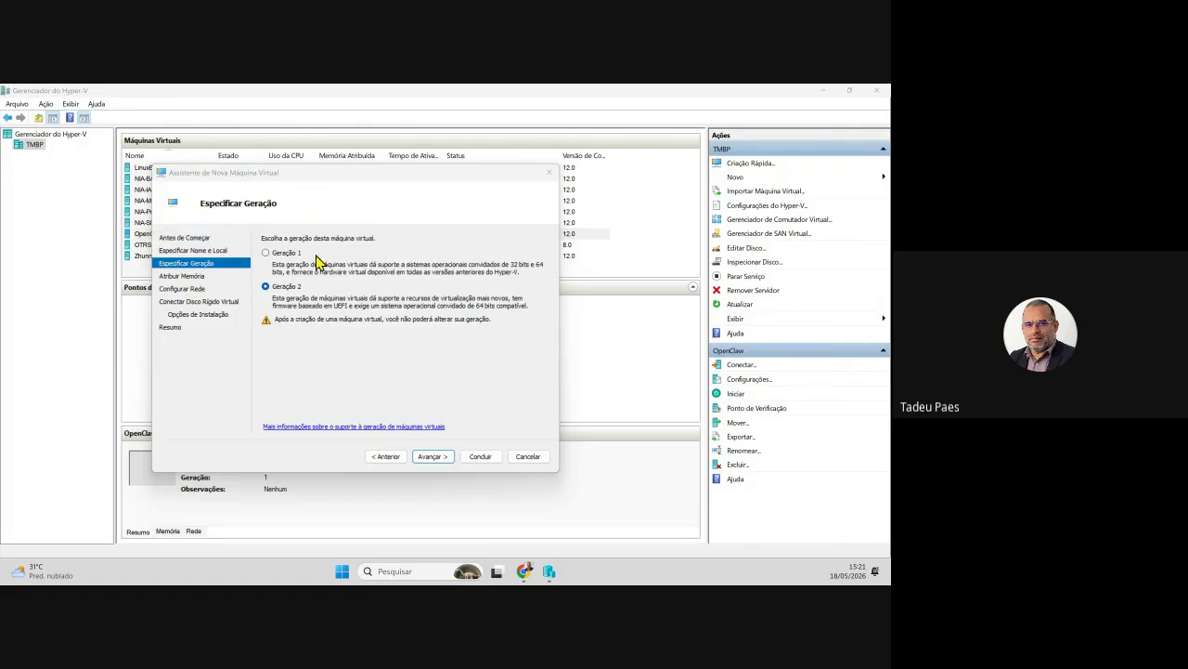
- Select the Geração 1 option for the new machine
left_click(295, 263)
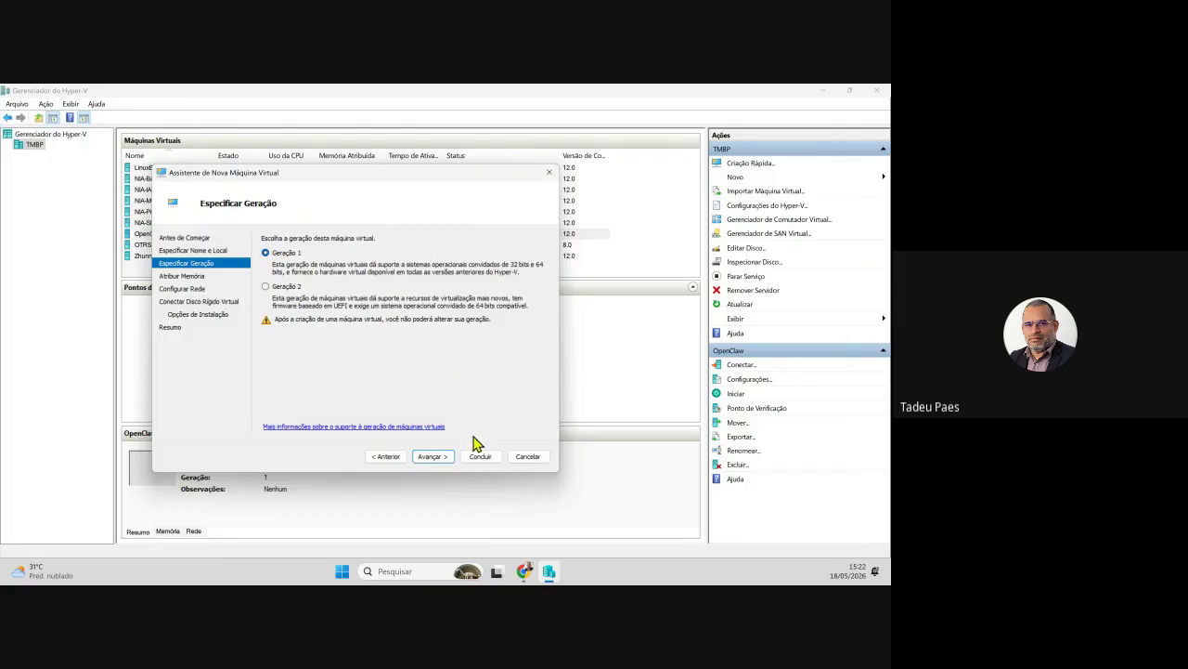
- Advance to the Atribuir Memória page, showing 4096 MB startup memory
left_click(450, 458)
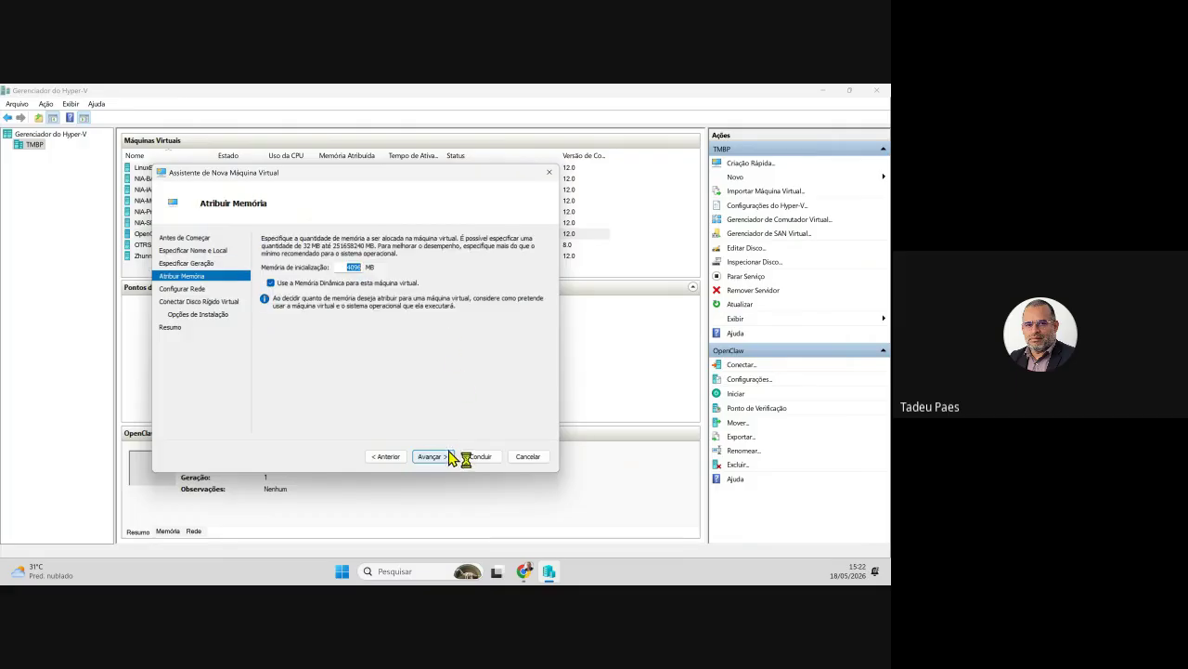
left_click_drag(315, 173, 351, 194)
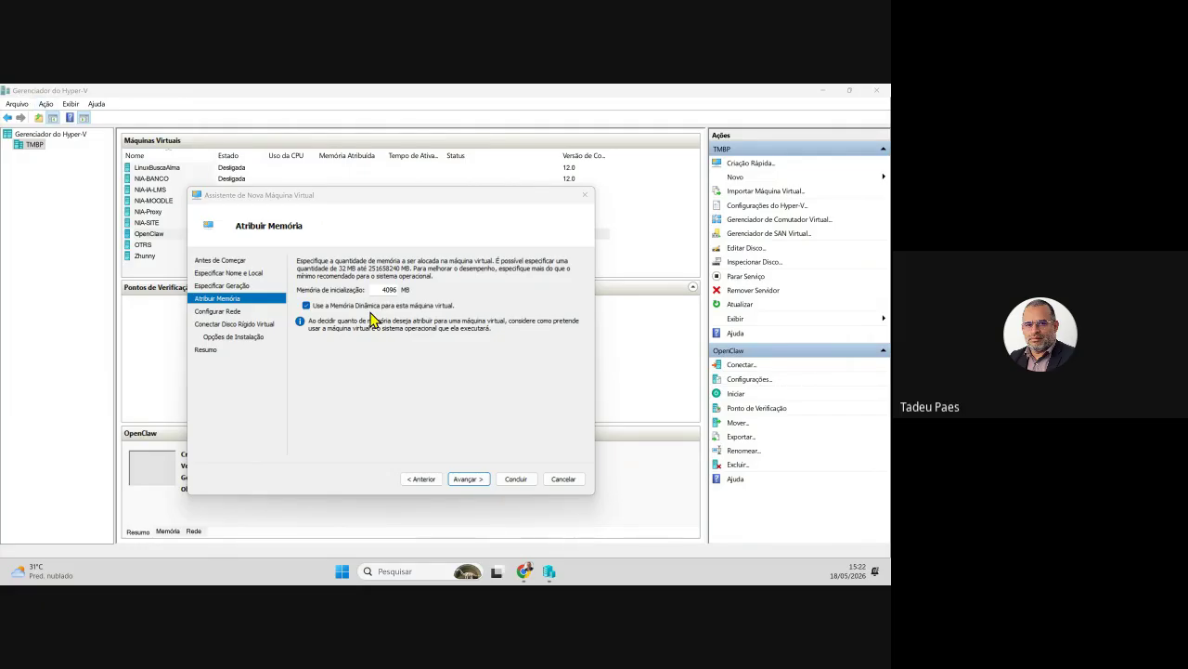
left_click(546, 356)
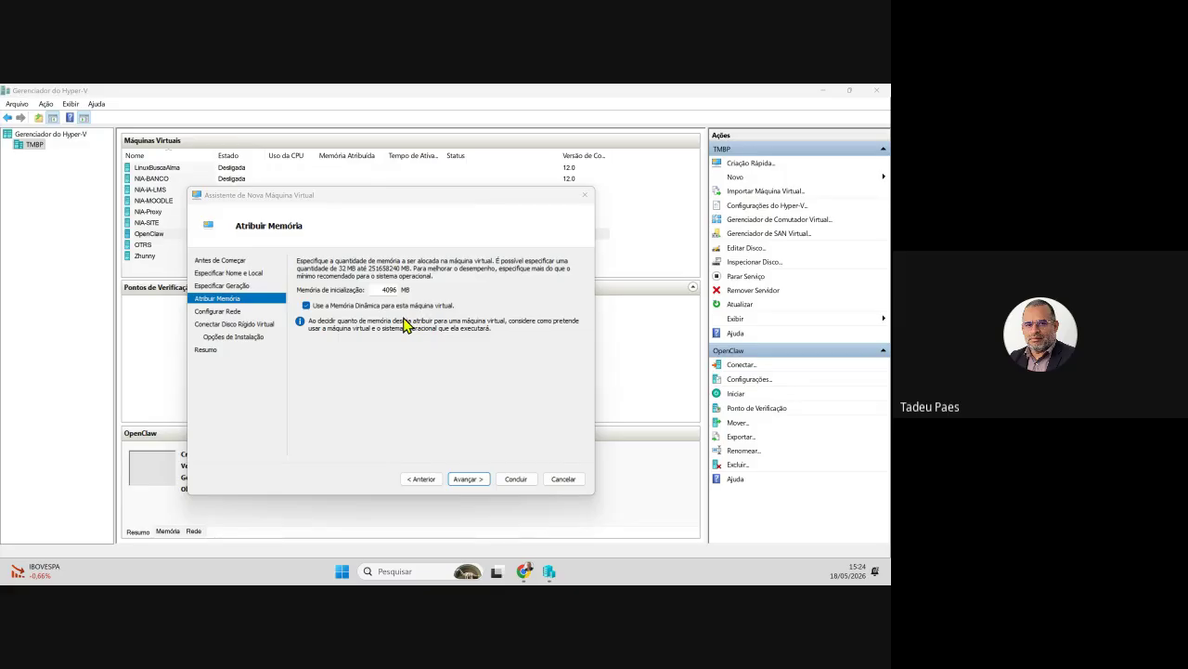
- Change the startup memory from 4096 to 4000 MB and advance to networking
left_click(398, 331)
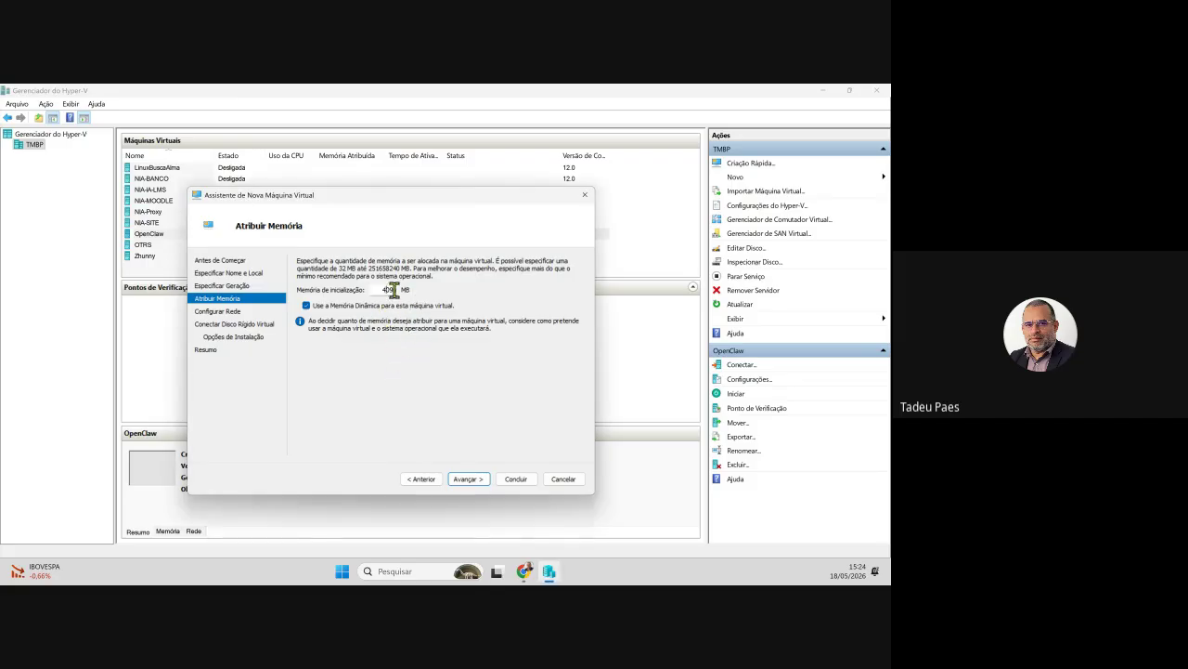
double_click(390, 290)
type("1024")
double_click(407, 291)
type("4000")
left_click(469, 480)
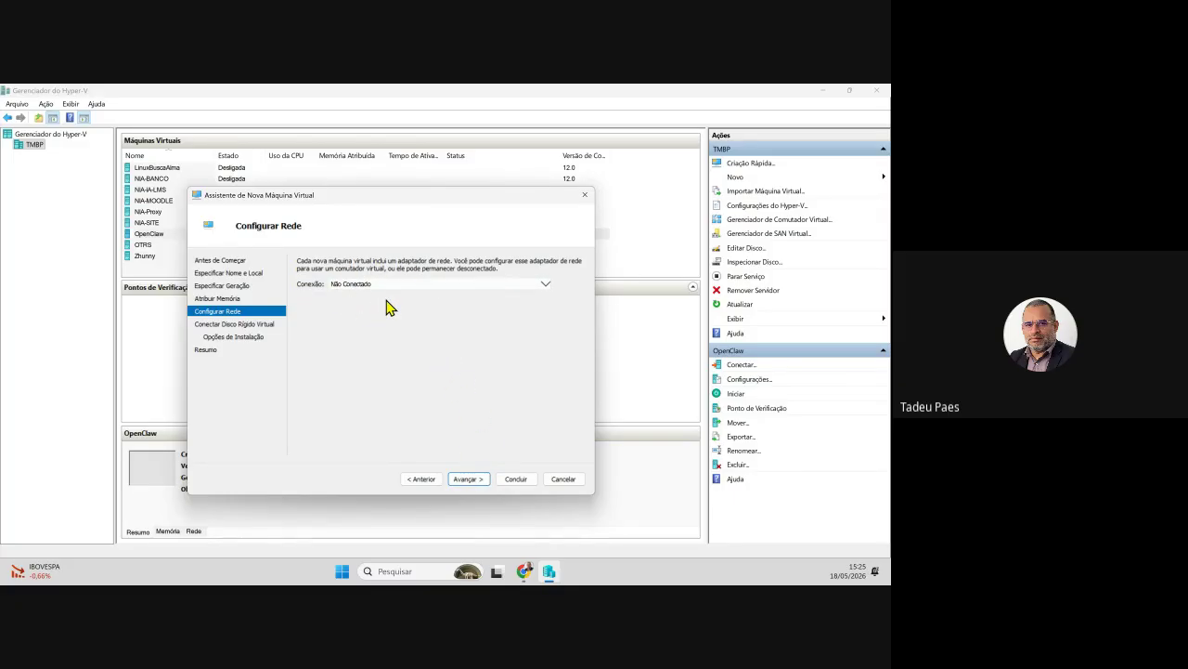
- Set the network connection to Default Switch and advance to the disk page
left_click(364, 285)
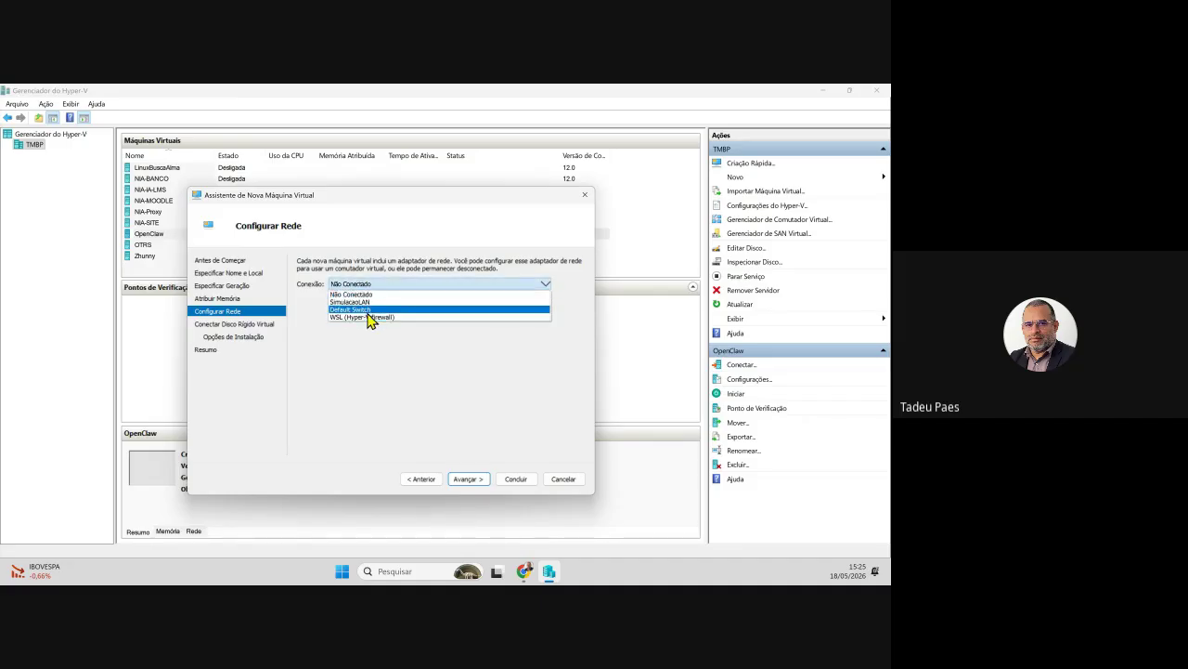
left_click(366, 309)
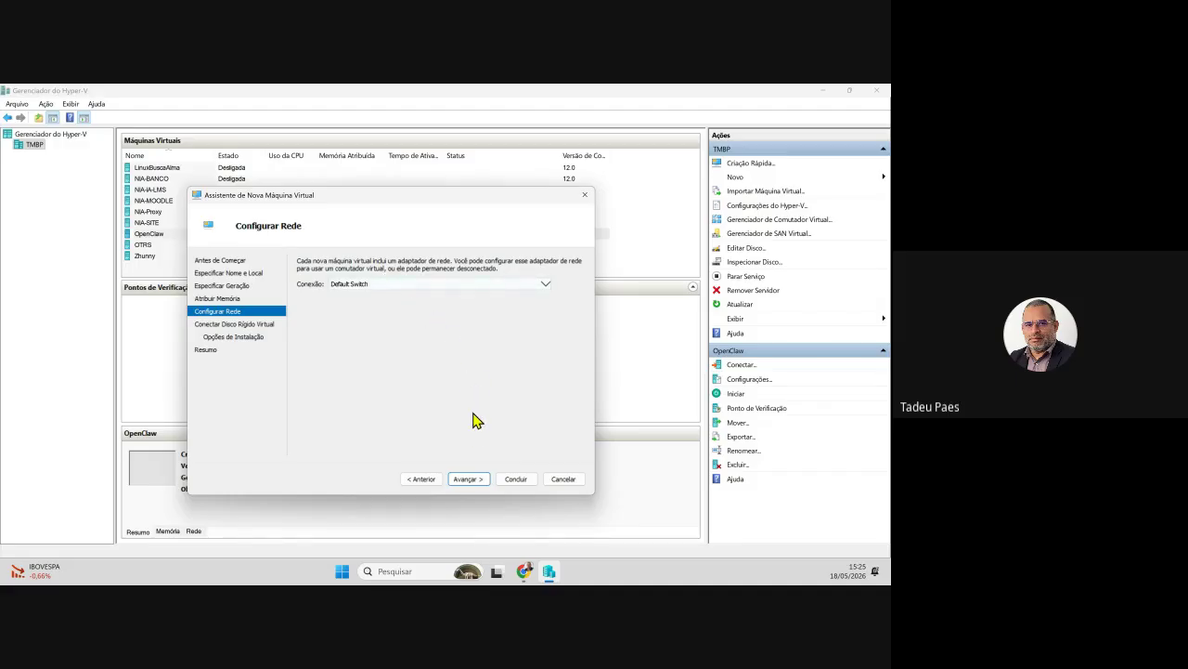
left_click(468, 479)
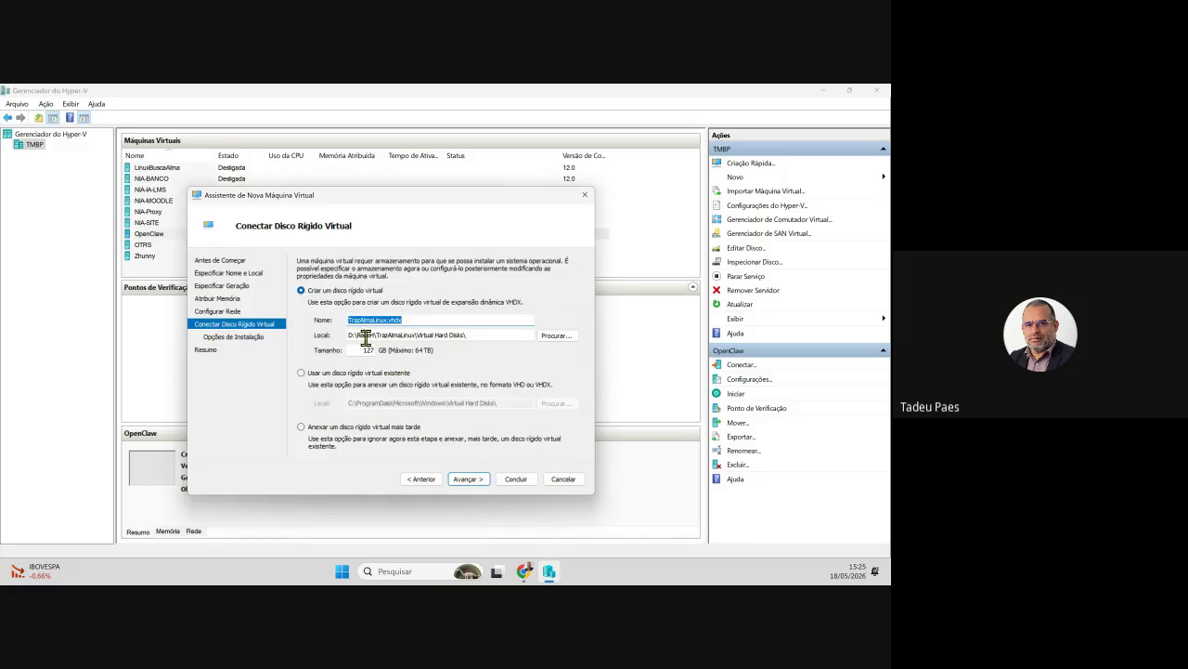
- Keep creating the new 127 GB TrazAlmaLinux.vhdx disk and advance to Installation Options
left_click(413, 372)
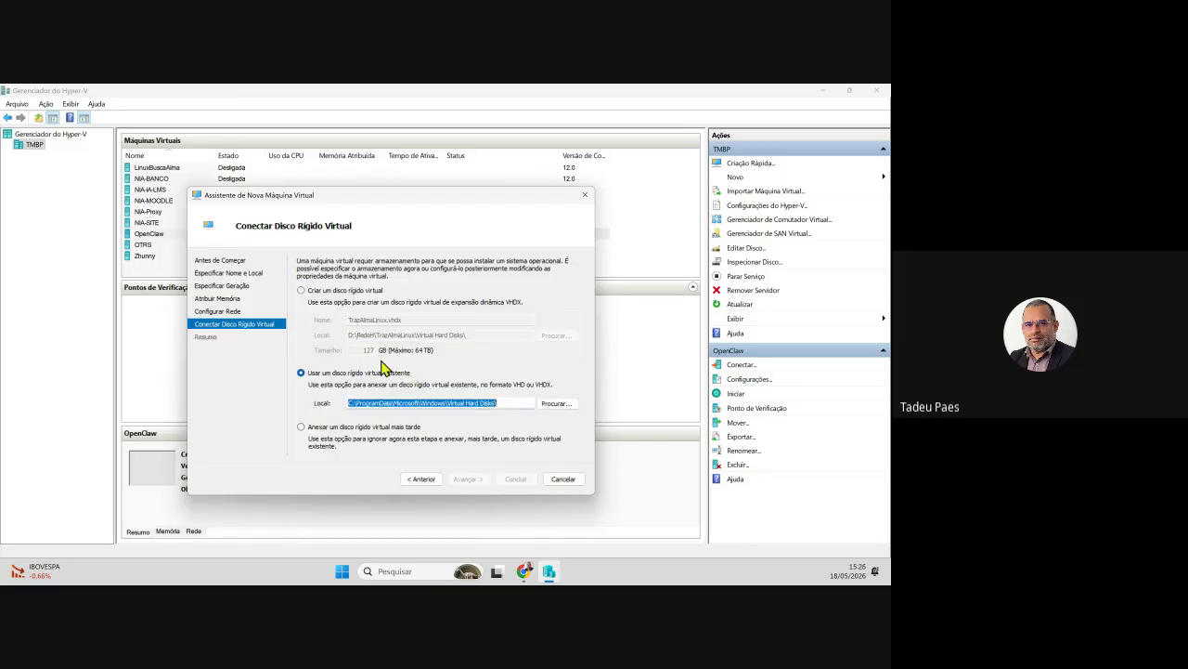
left_click(322, 291)
double_click(369, 350)
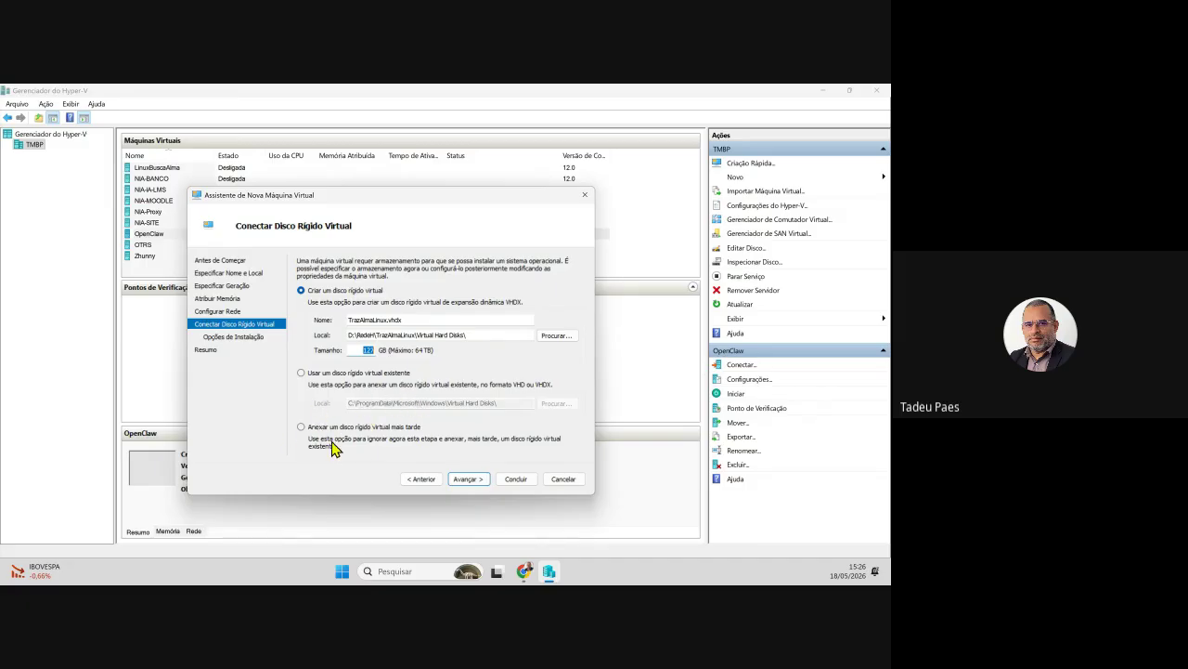
left_click(363, 351)
left_click(477, 484)
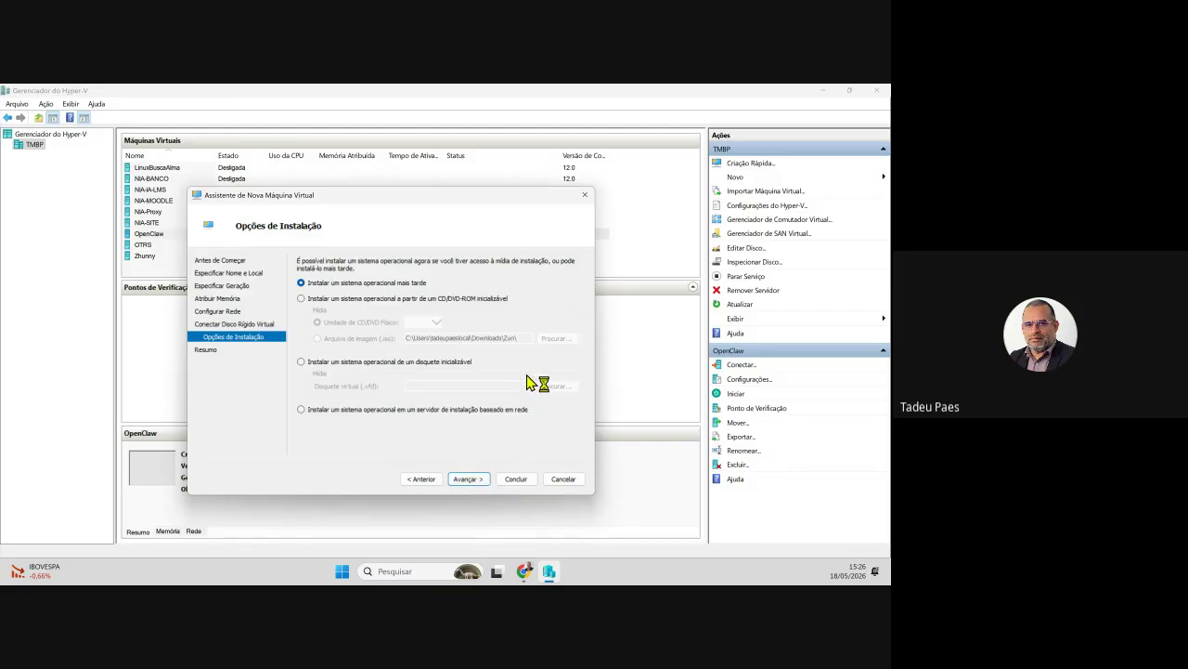
- Set the AlmaLinux-10.1-x86_64-dvd.iso image as the CD/DVD install media and advance to the wizard's Summary
left_click(318, 299)
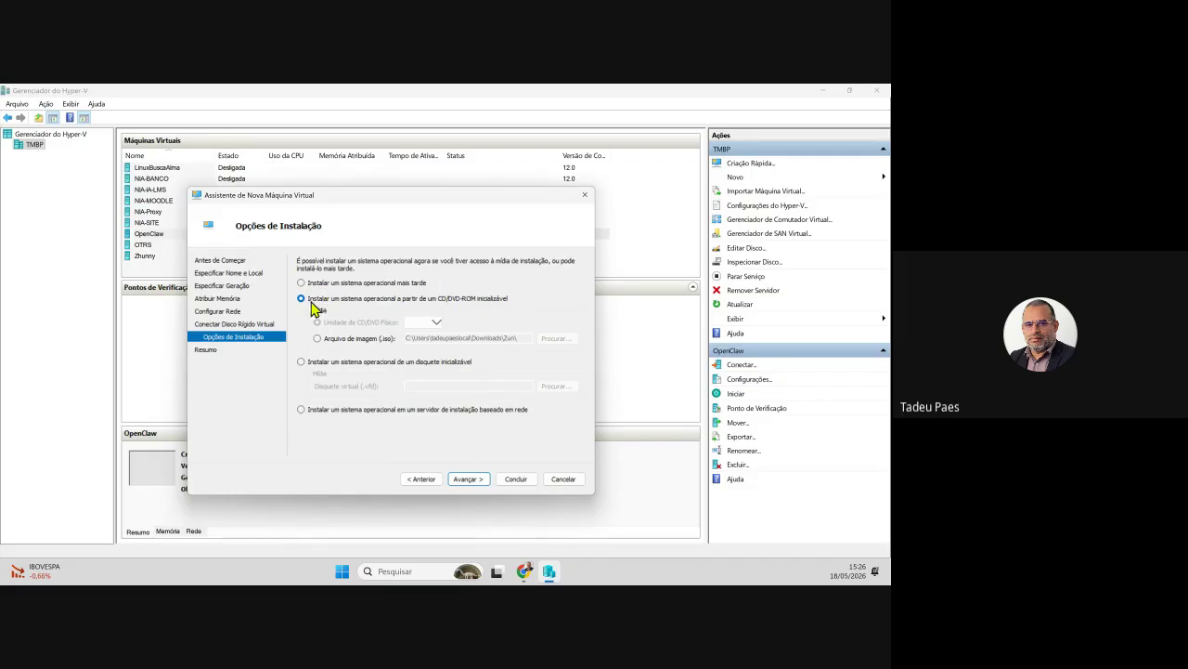
left_click(320, 339)
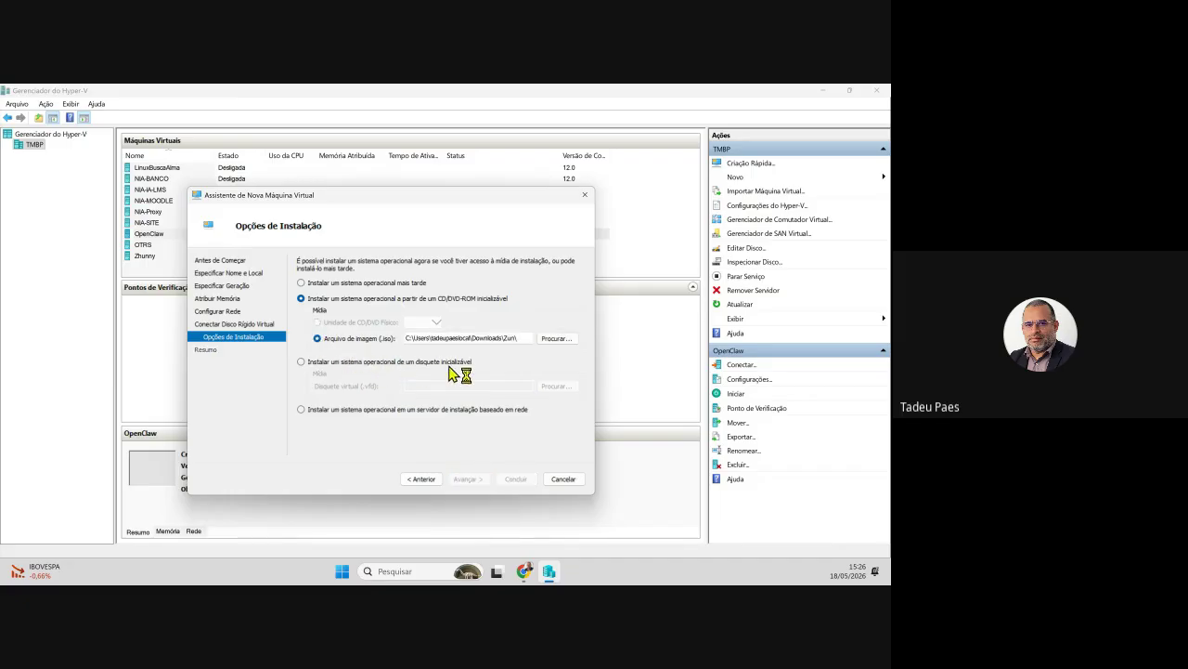
left_click(555, 338)
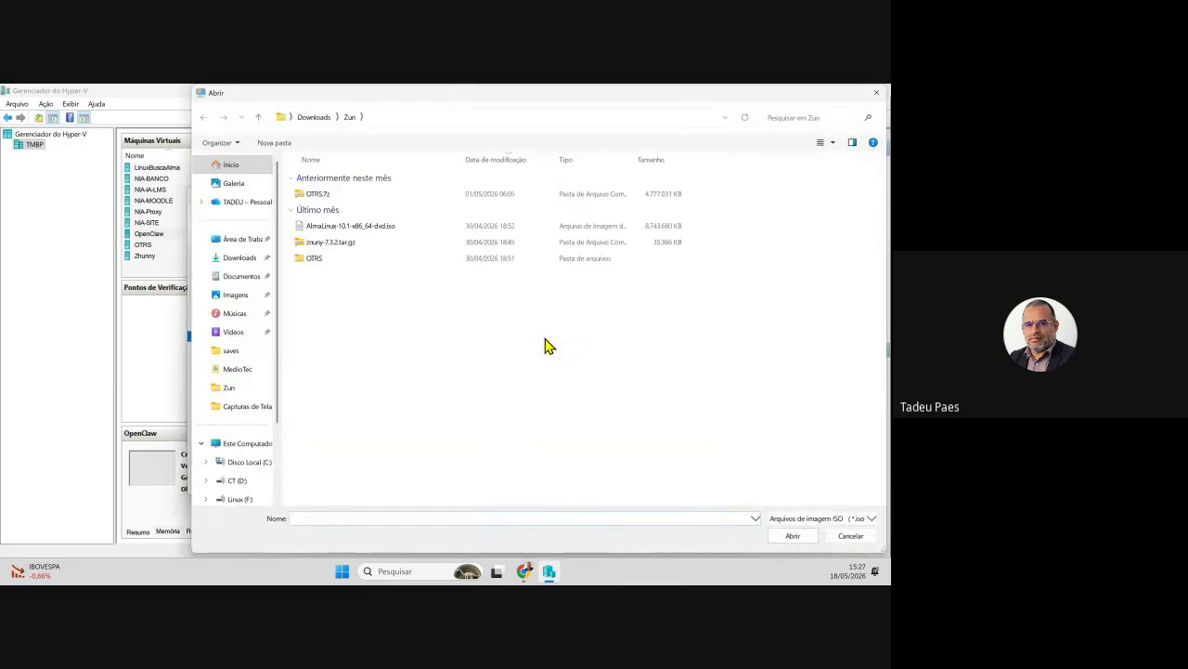
double_click(352, 229)
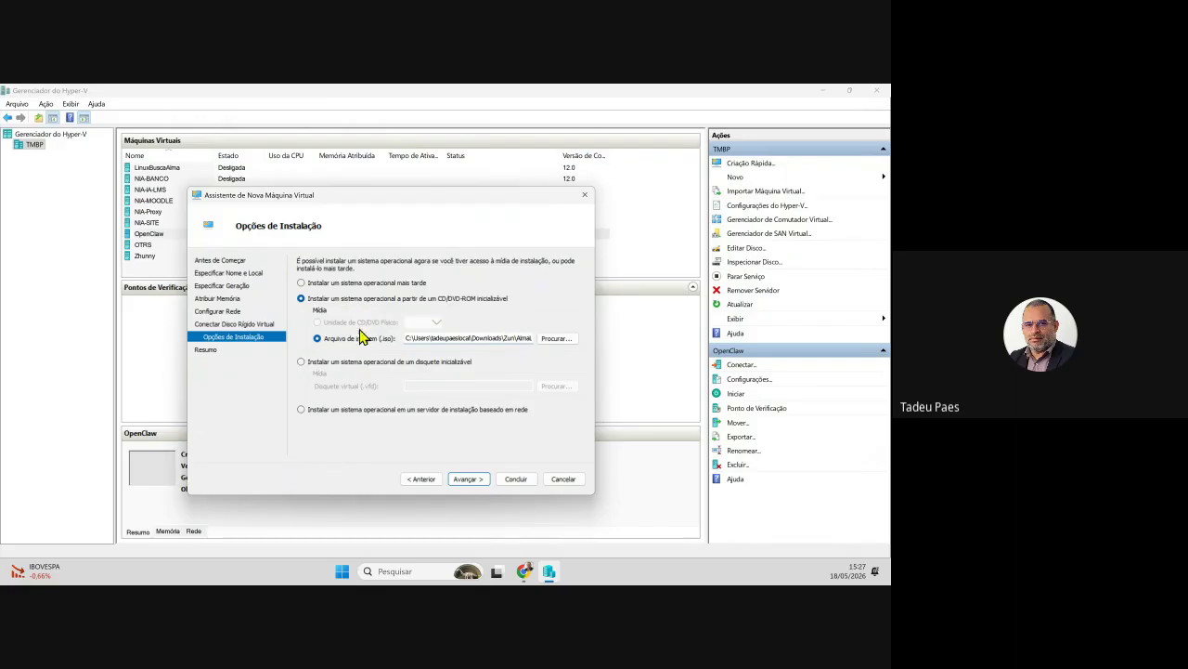
left_click(559, 340)
left_click(467, 477)
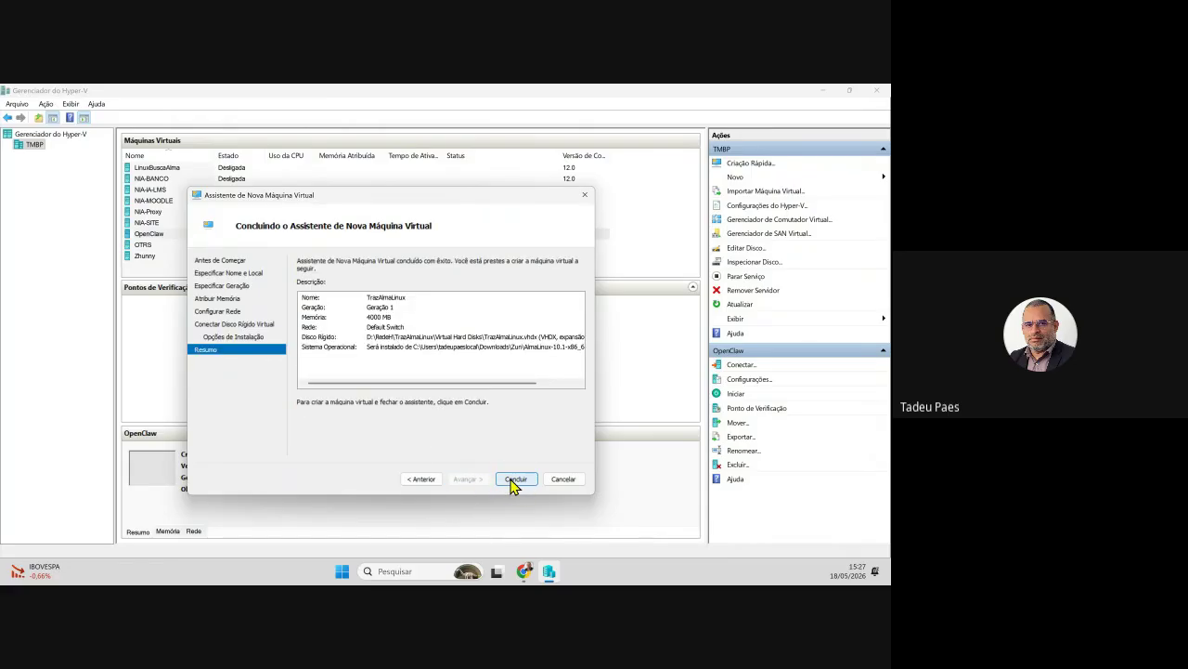
- Finish the wizard with Concluir and select the new TrazAlmaLinux VM in the list
left_click(513, 481)
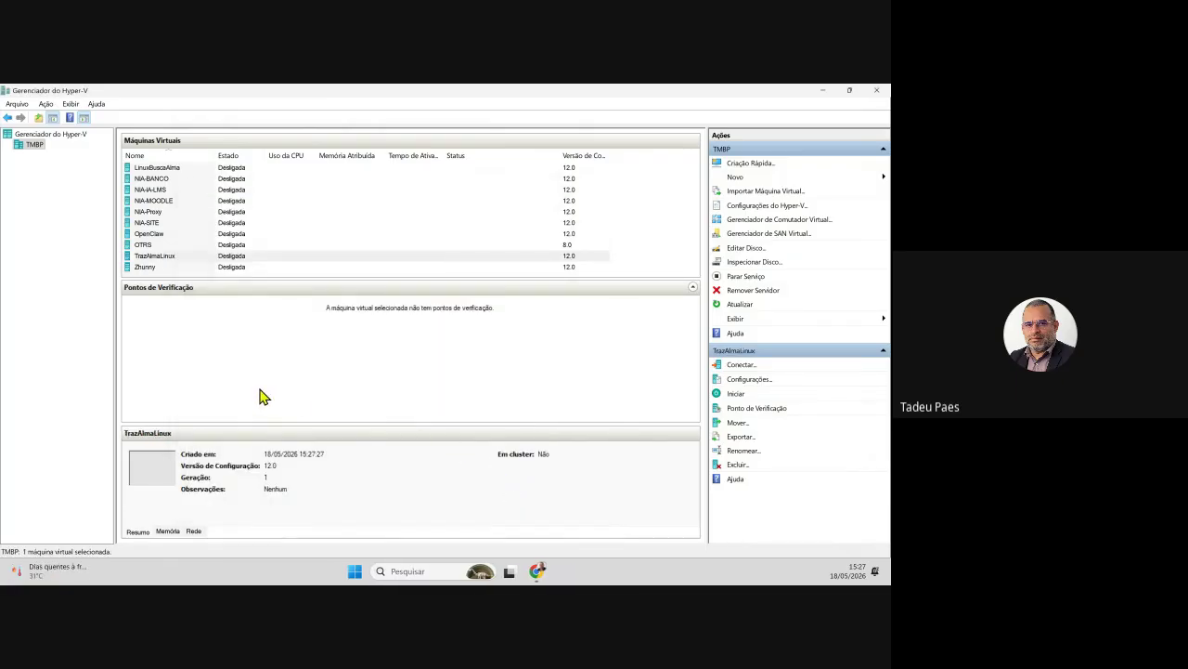
left_click(180, 255)
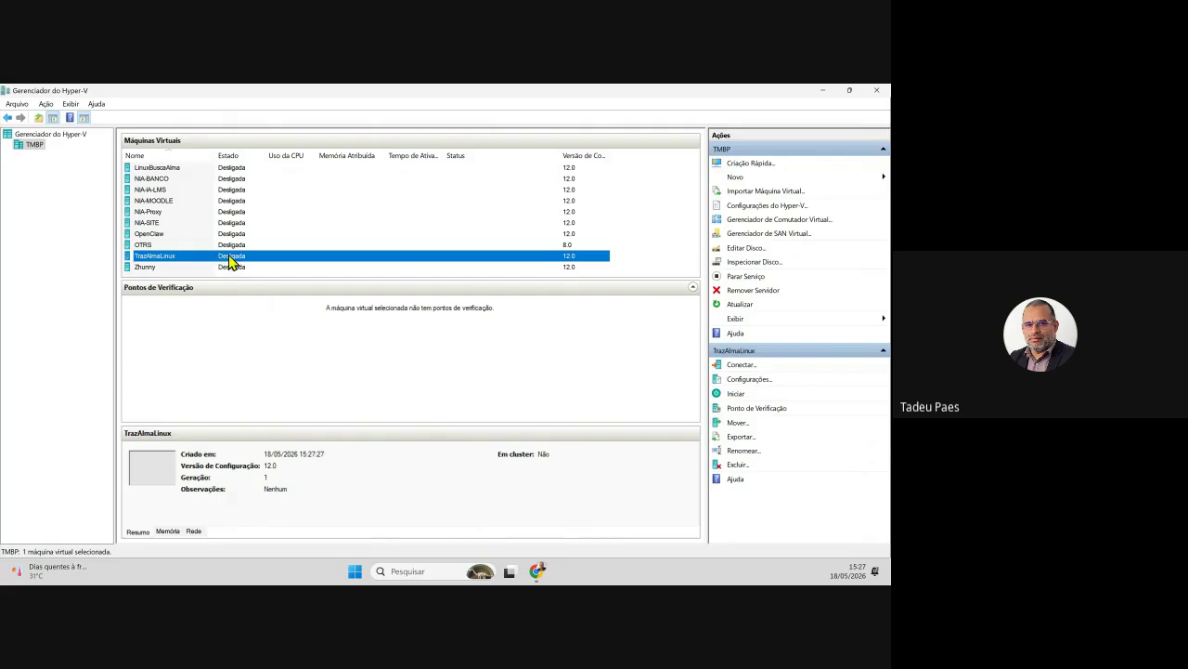
- Connect to TrazAlmaLinux, power it on, and boot the 'Install AlmaLinux 10.1' GRUB entry
double_click(229, 256)
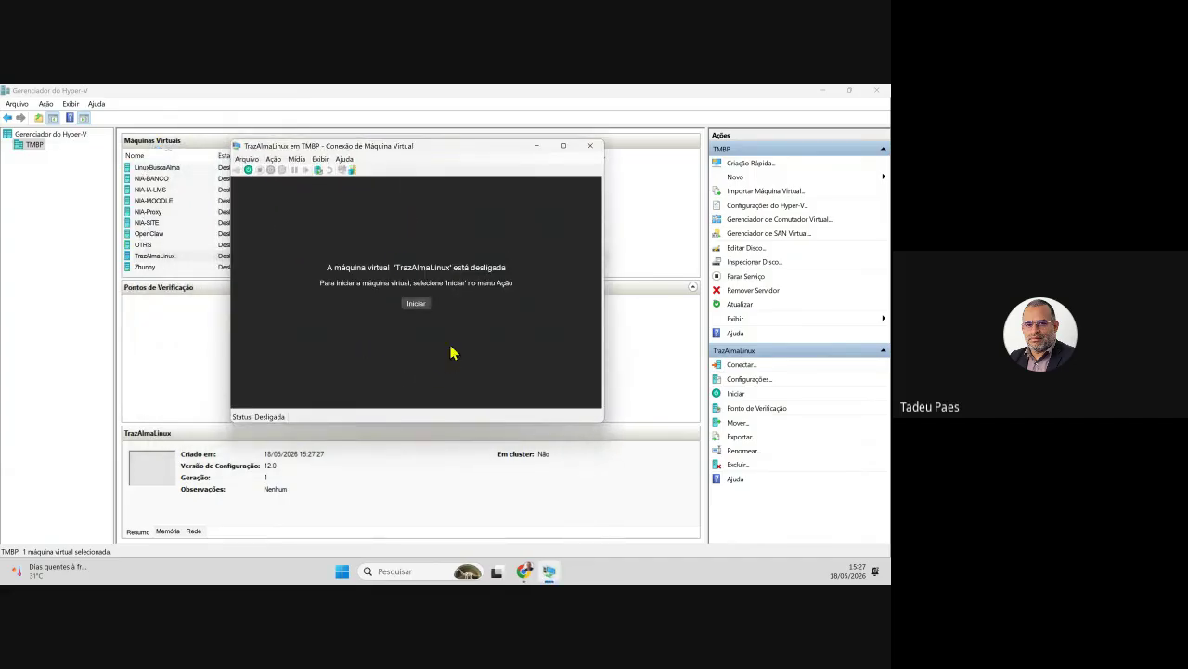
left_click(417, 303)
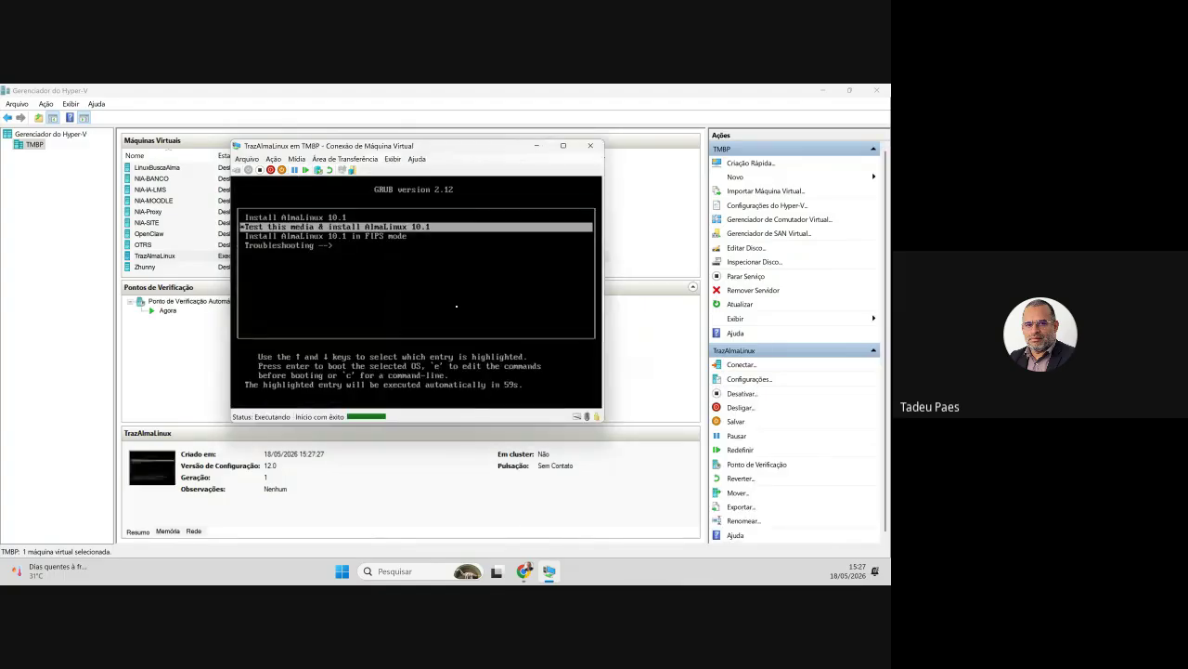
key("Up")
key("Down")
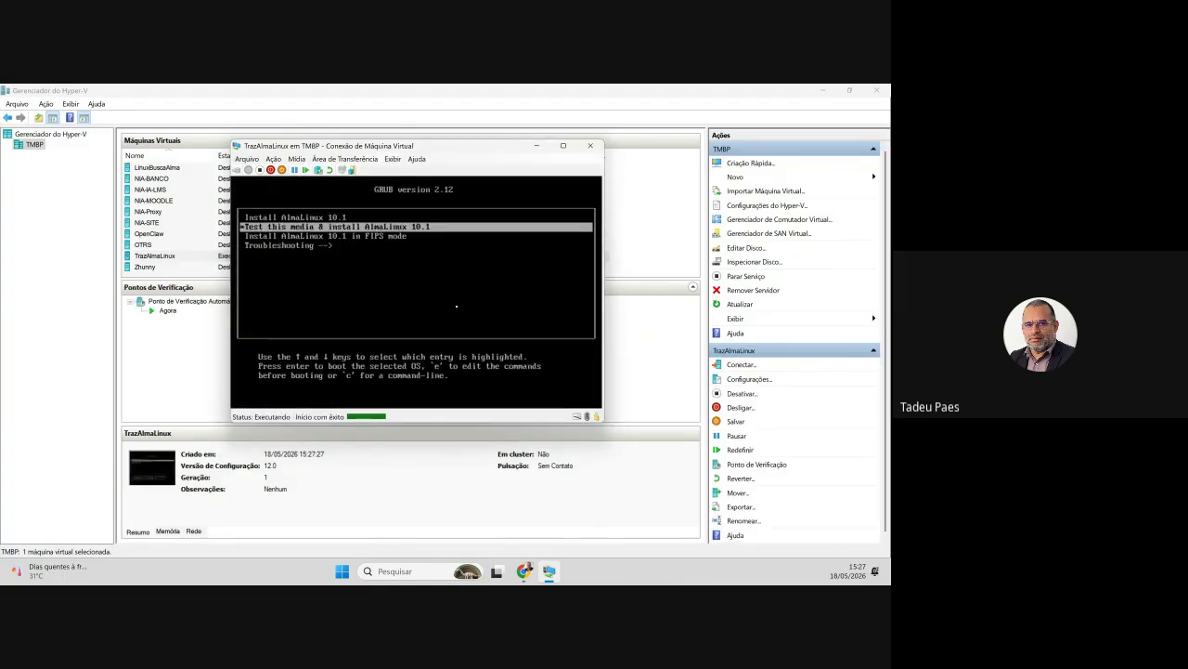
key("Down")
key("Up")
key("Up")
key("Down")
key("Up")
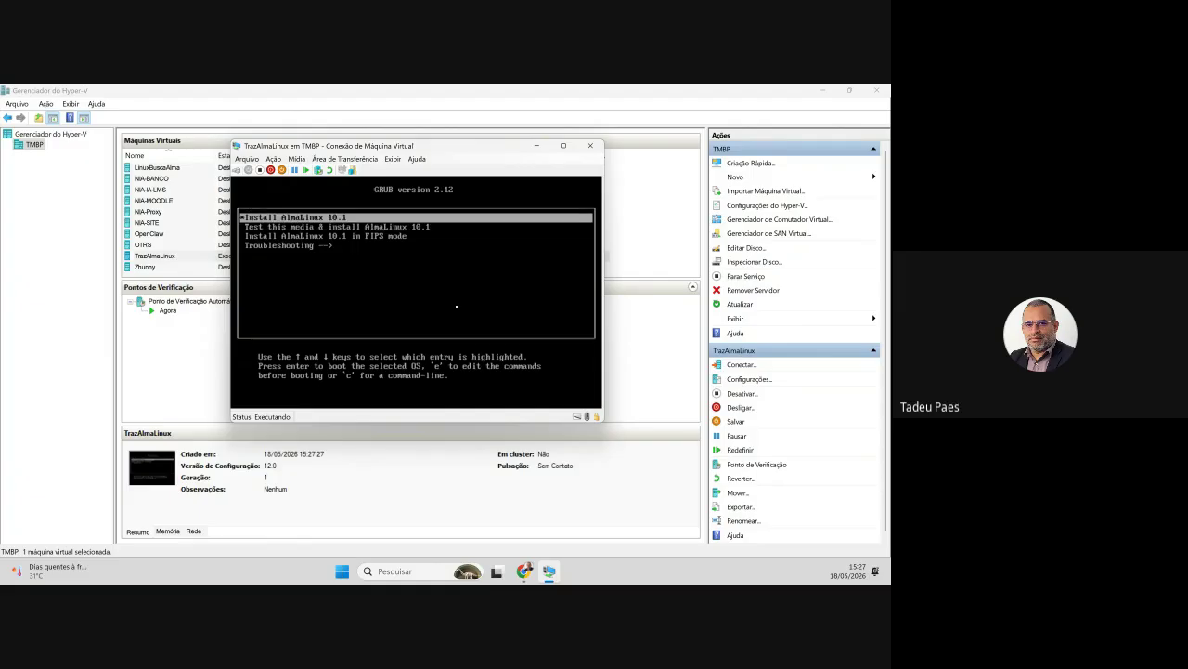
key("Return")
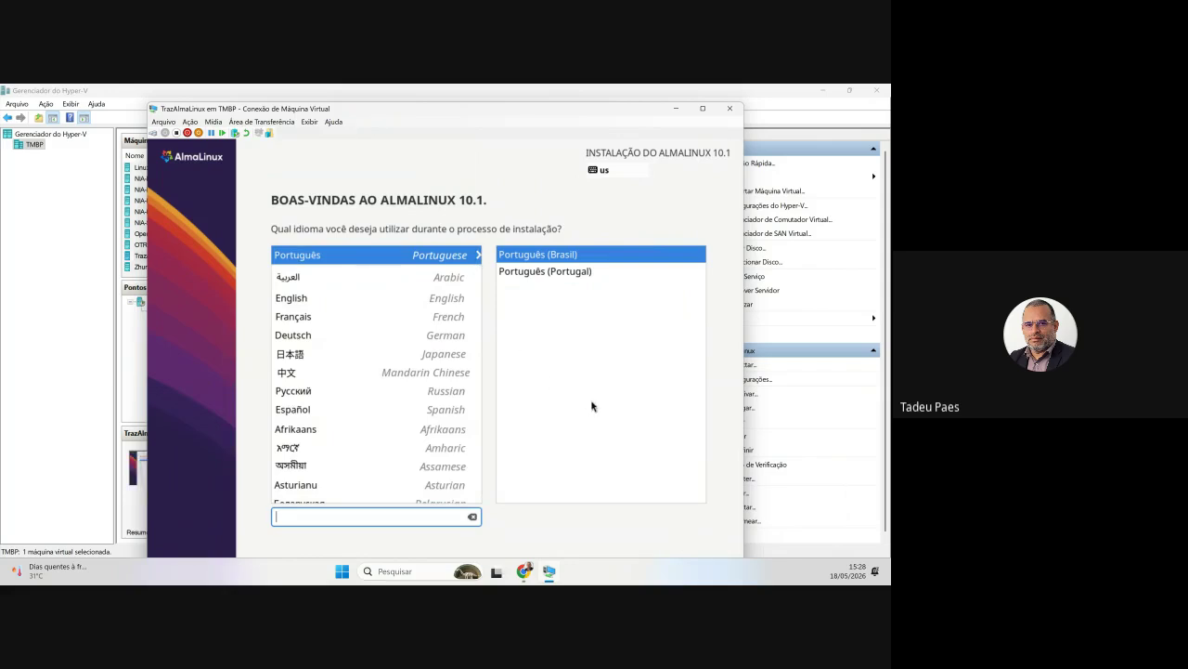
- Move the VM Connection window slightly up and left
left_click_drag(352, 112, 339, 94)
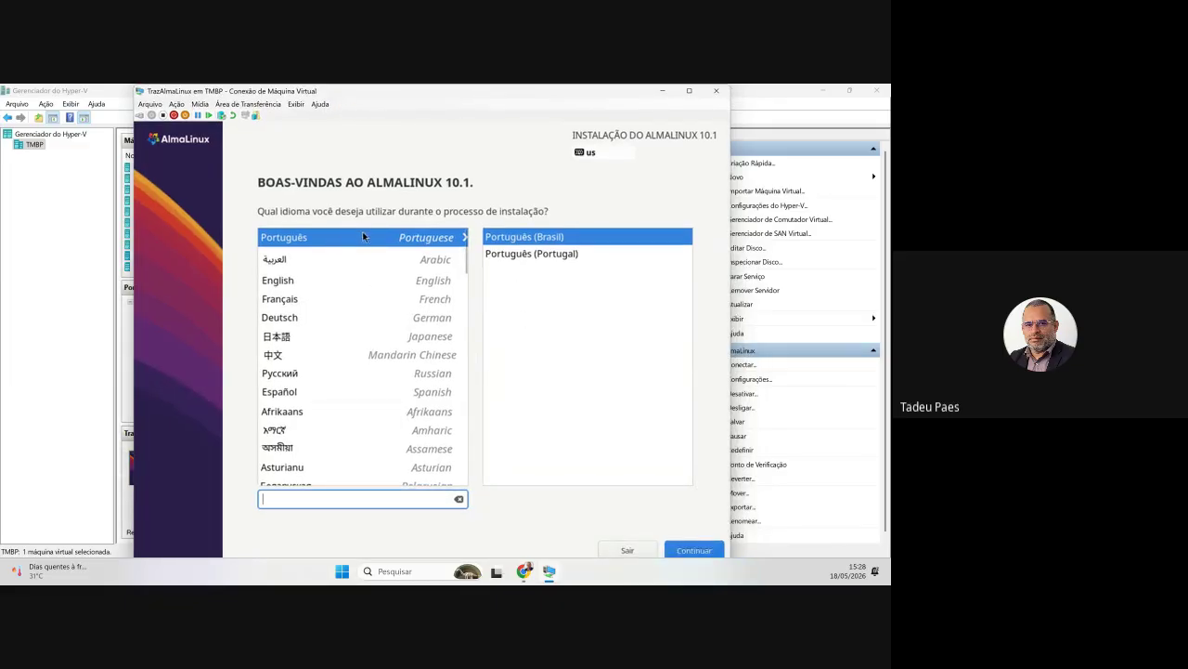
- Accept Português (Brasil) as the installation language with Continuar
left_click(707, 554)
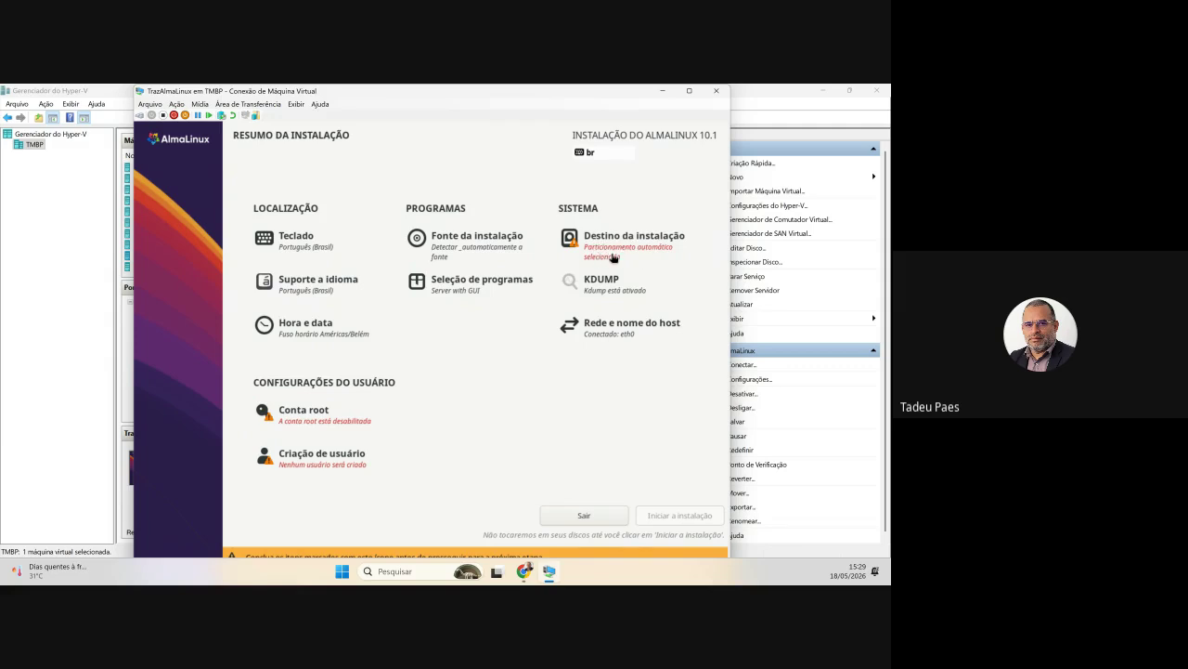
- Keep the Msft Virtual Disk with automatic partitioning as the installation destination
left_click(608, 252)
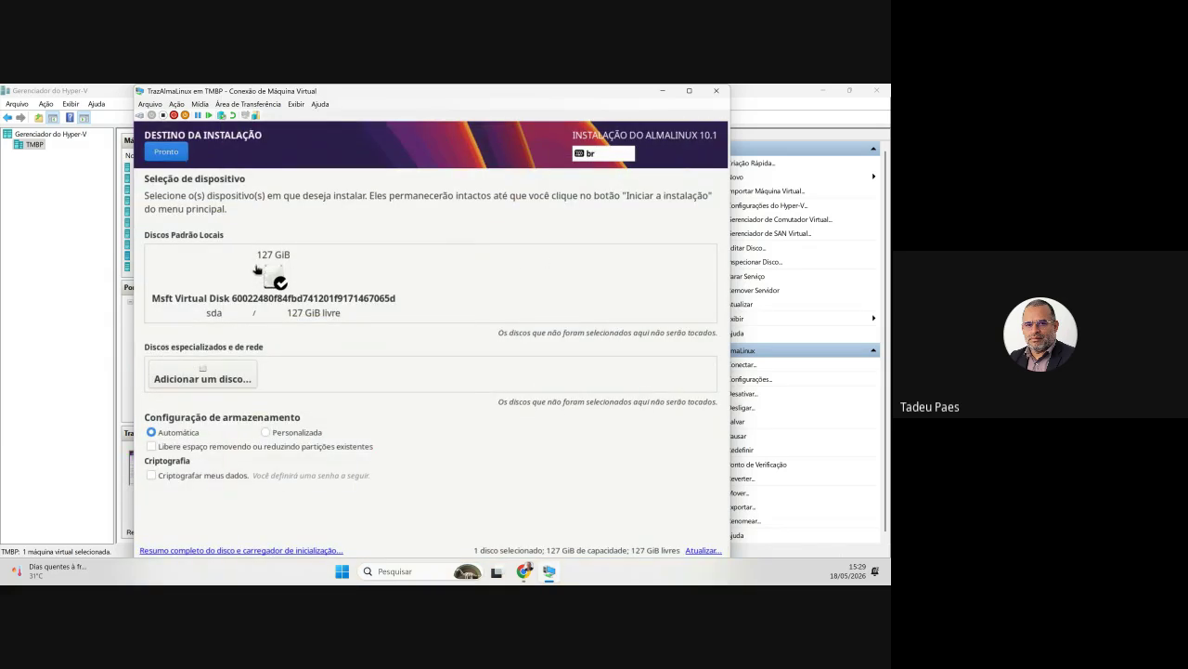
left_click(171, 154)
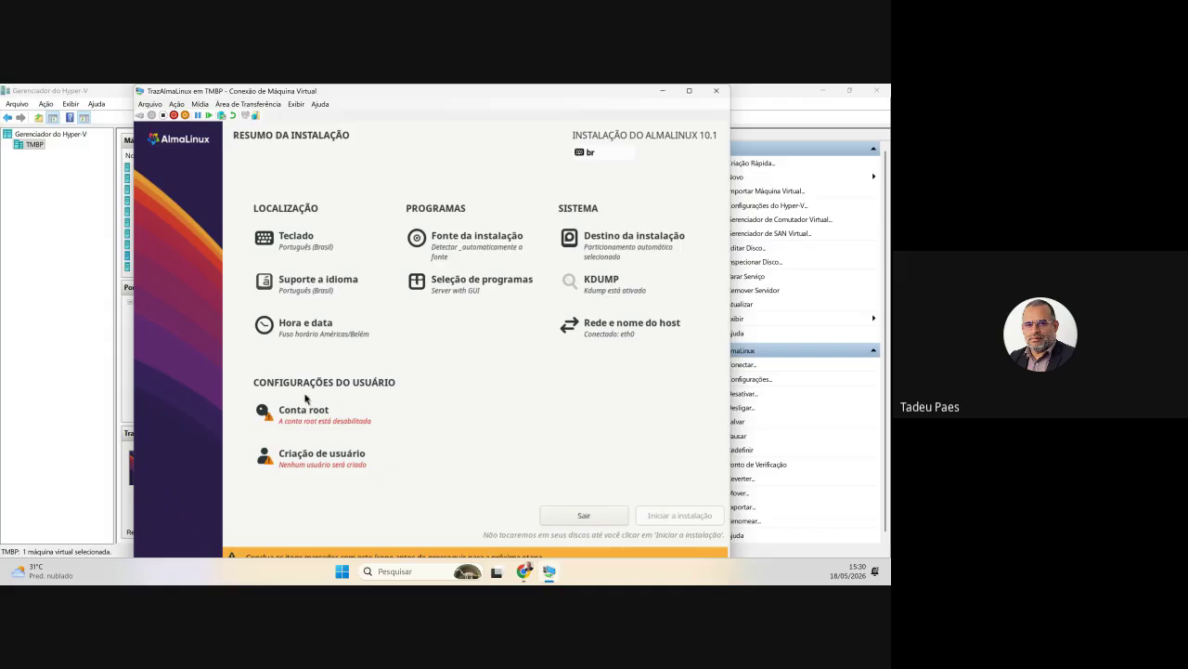
- Enable the root account and enter the root password, revealing it to check
left_click(323, 424)
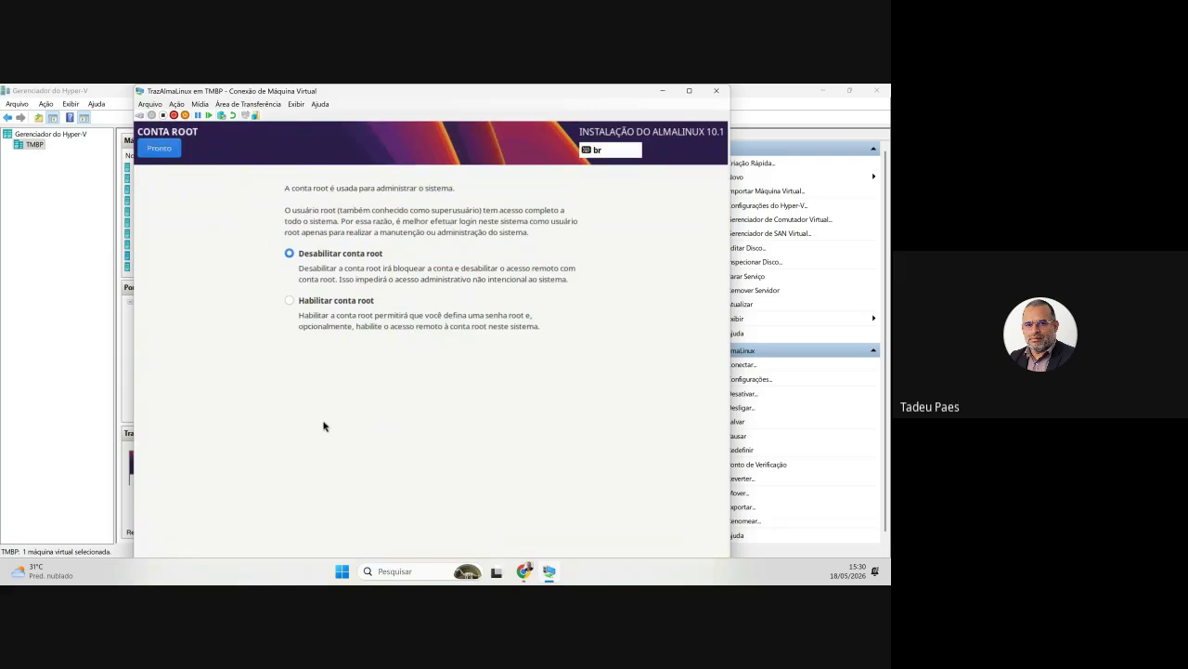
left_click(349, 301)
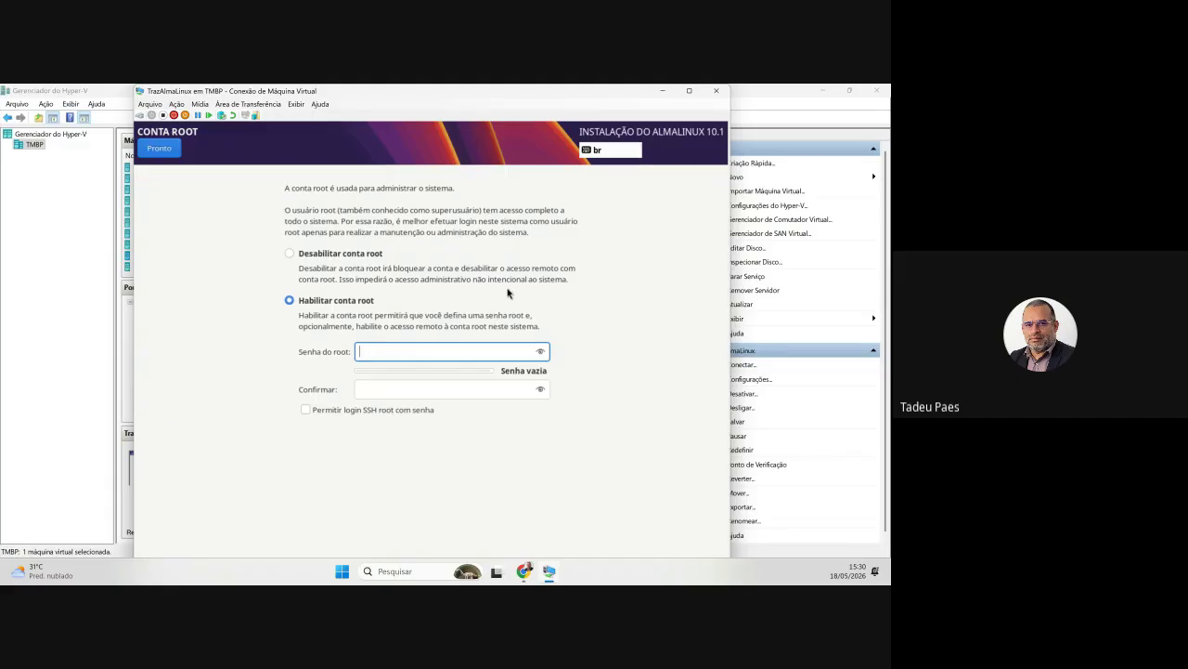
type("••••••••")
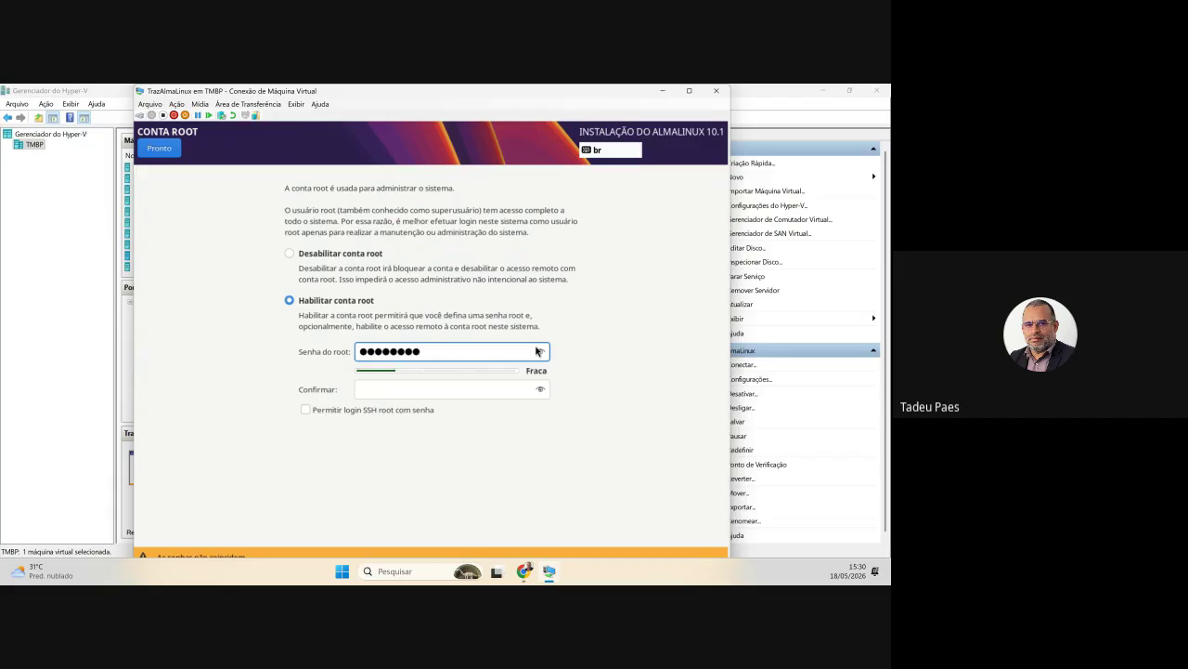
left_click(540, 351)
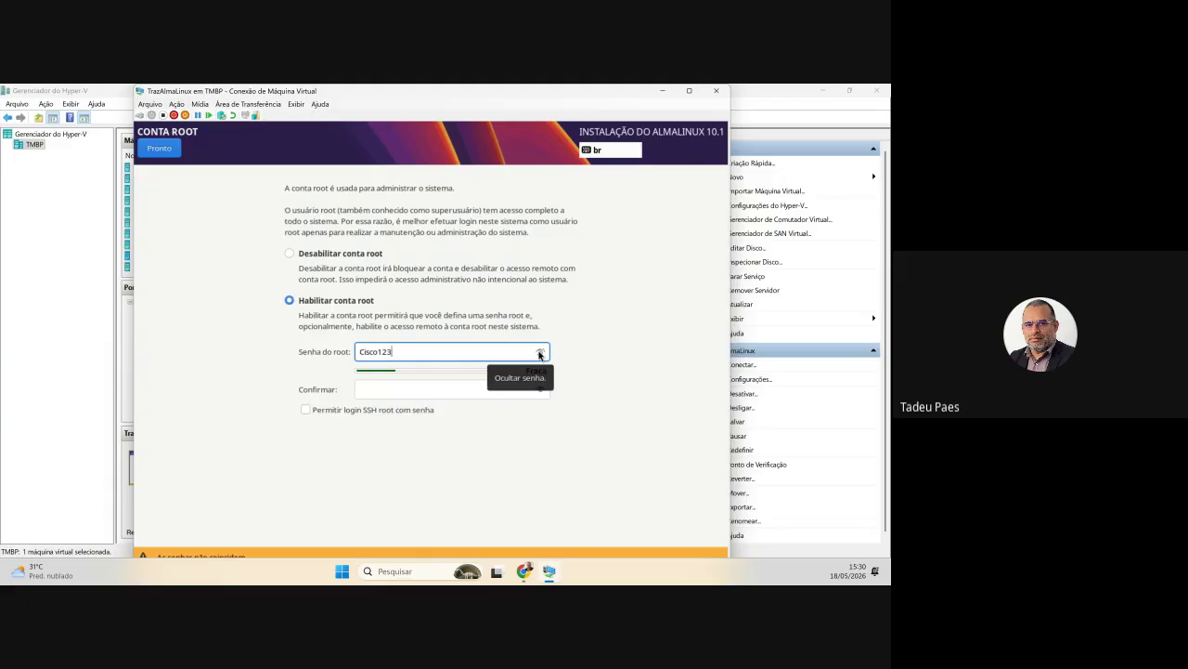
left_click(371, 392)
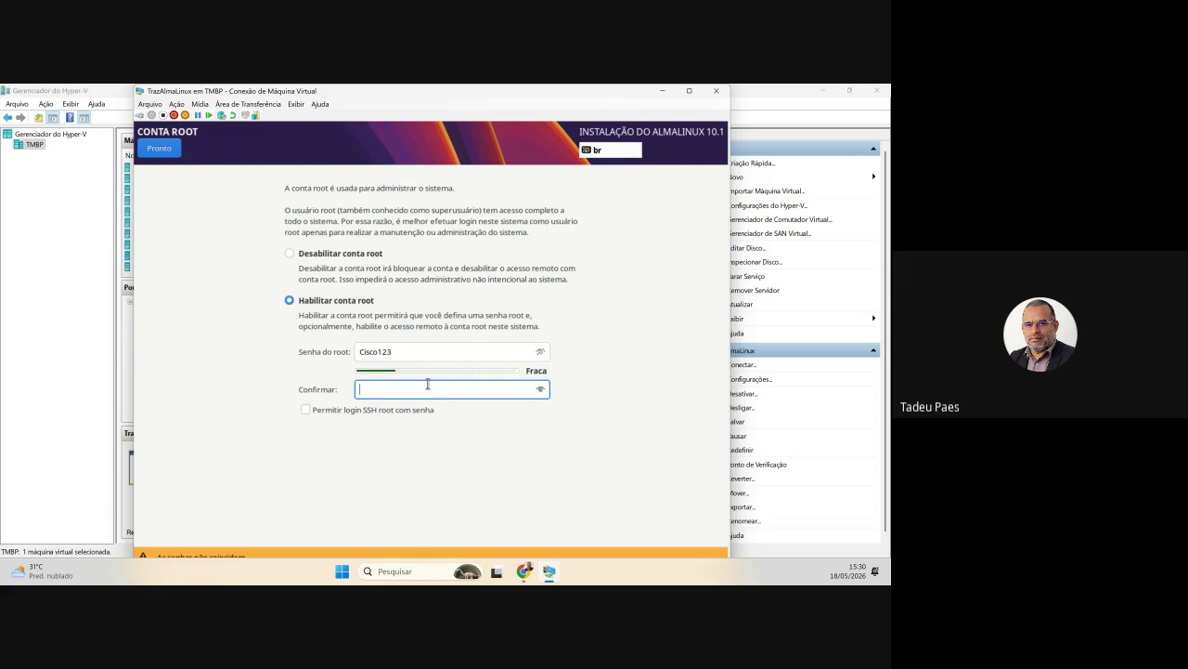
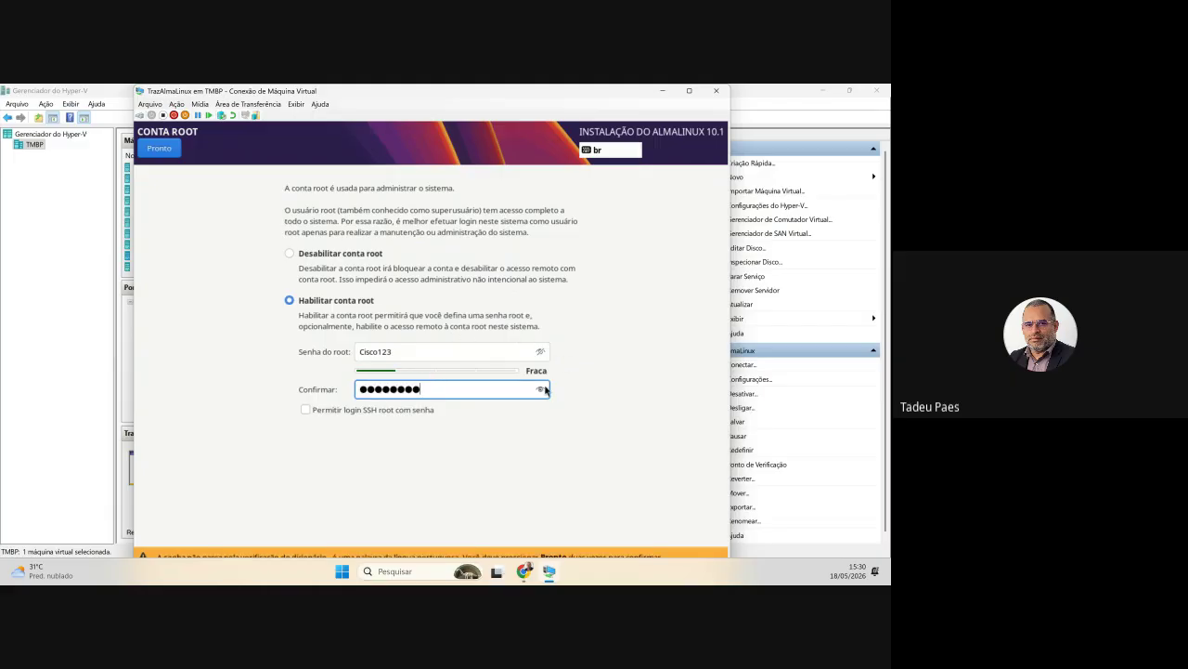
- Re-enter the root password in the confirmation field until it matches, then accept
left_click(543, 390)
key("BackSpace")
key("BackSpace")
key("BackSpace")
key("BackSpace")
key("BackSpace")
key("BackSpace")
key("BackSpace")
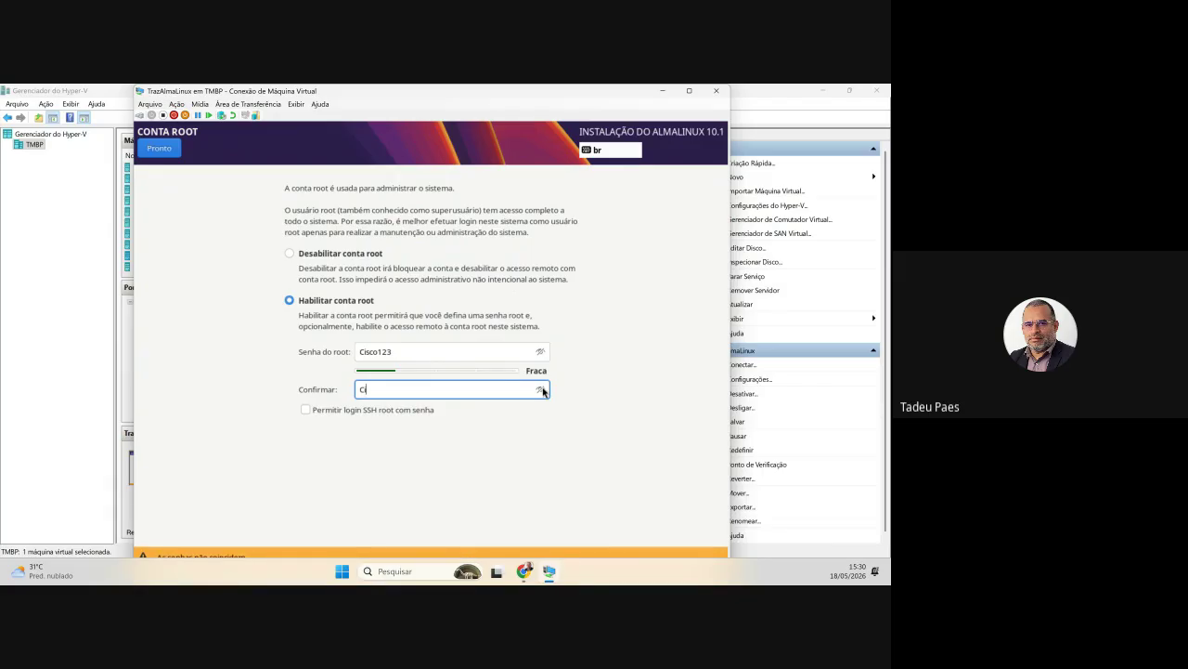
key("BackSpace")
key("BackSpace")
key("BackSpace")
key("BackSpace")
key("BackSpace")
key("BackSpace")
key("BackSpace")
key("BackSpace")
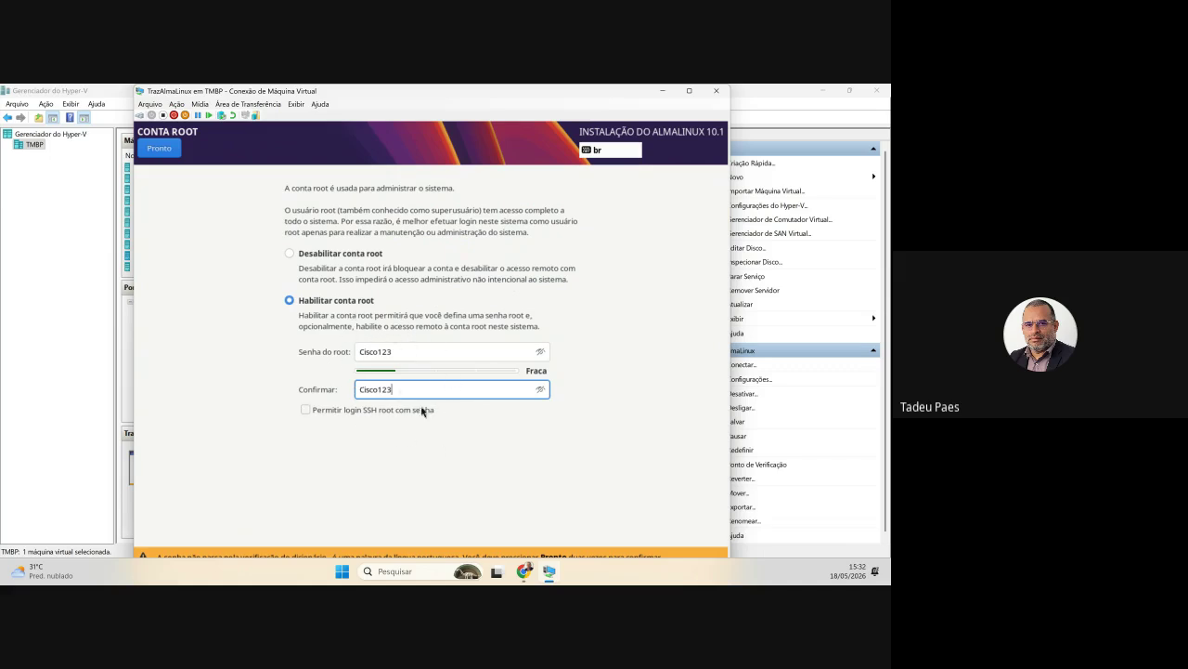
left_click(169, 156)
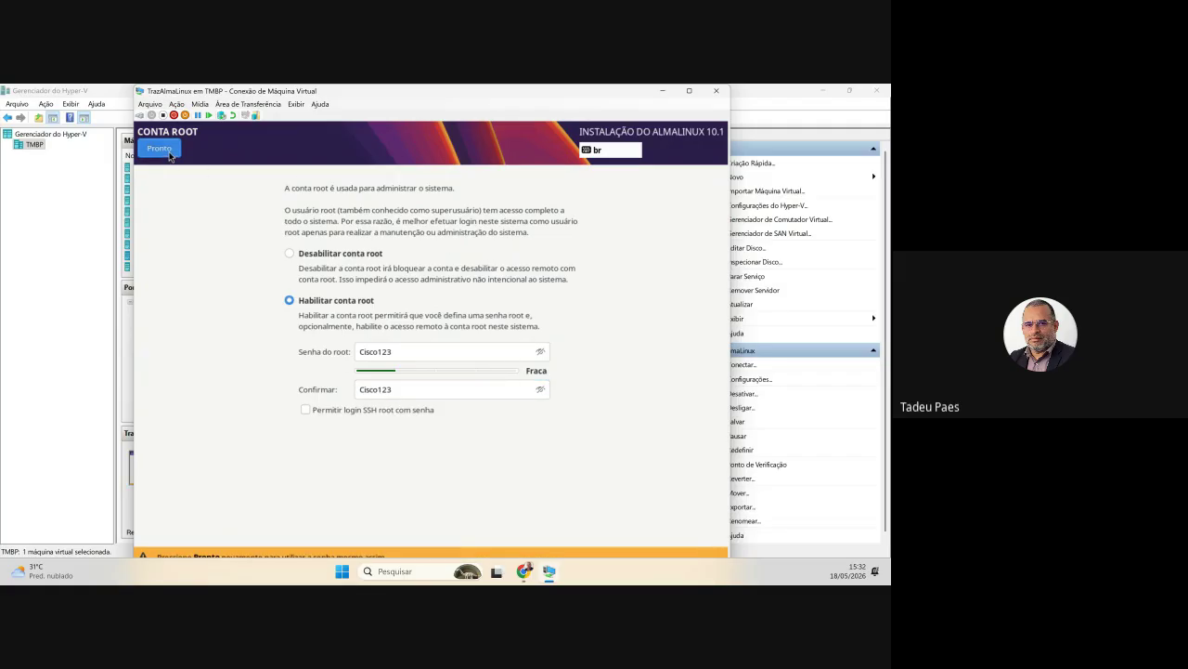
- Confirm the weak root password and enter 'suporte' as the new user's full name
left_click(169, 154)
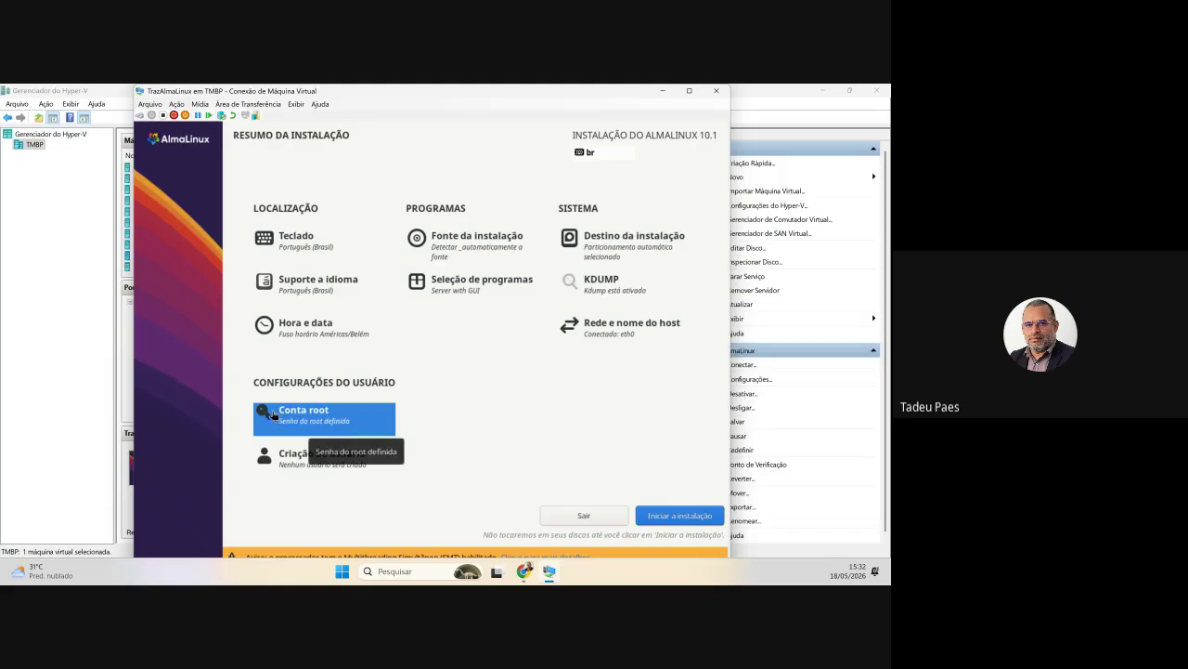
left_click(332, 463)
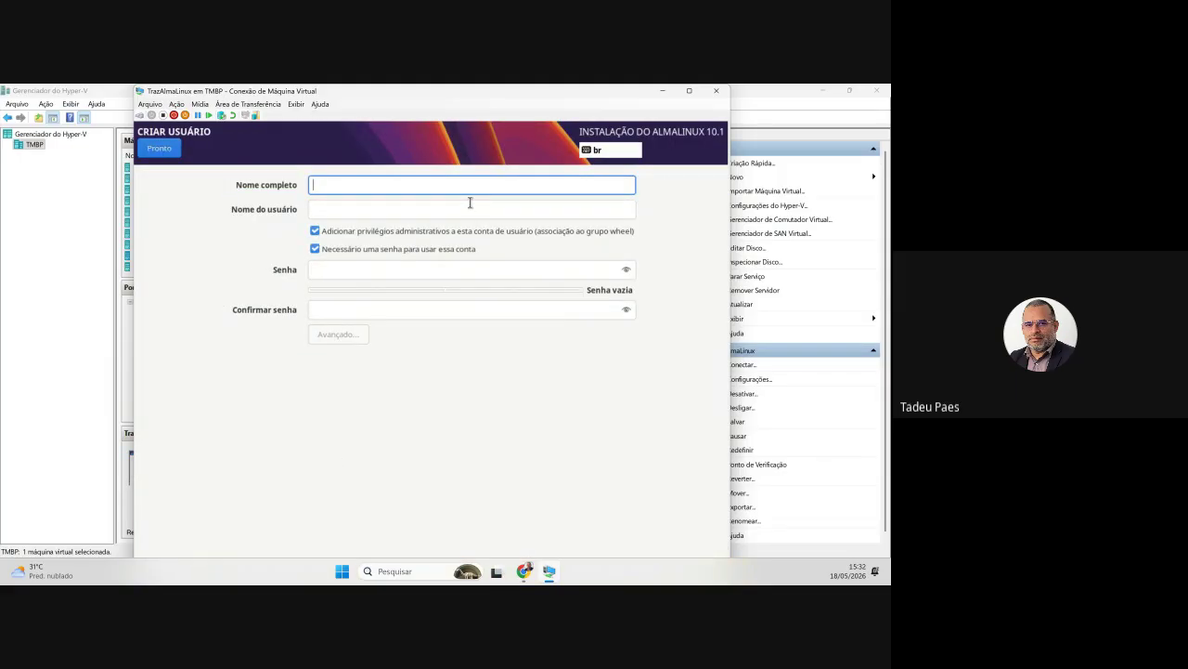
type("suporte")
key("Tab")
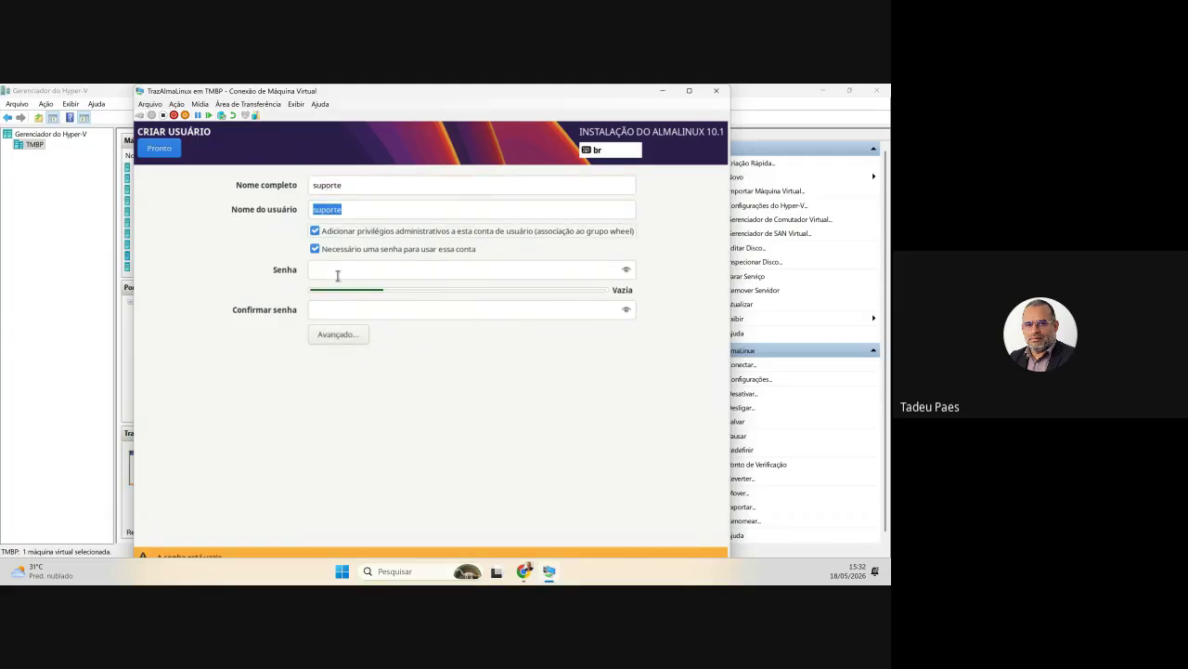
- Set the user's password and matching confirmation, revealing both to compare
left_click(359, 270)
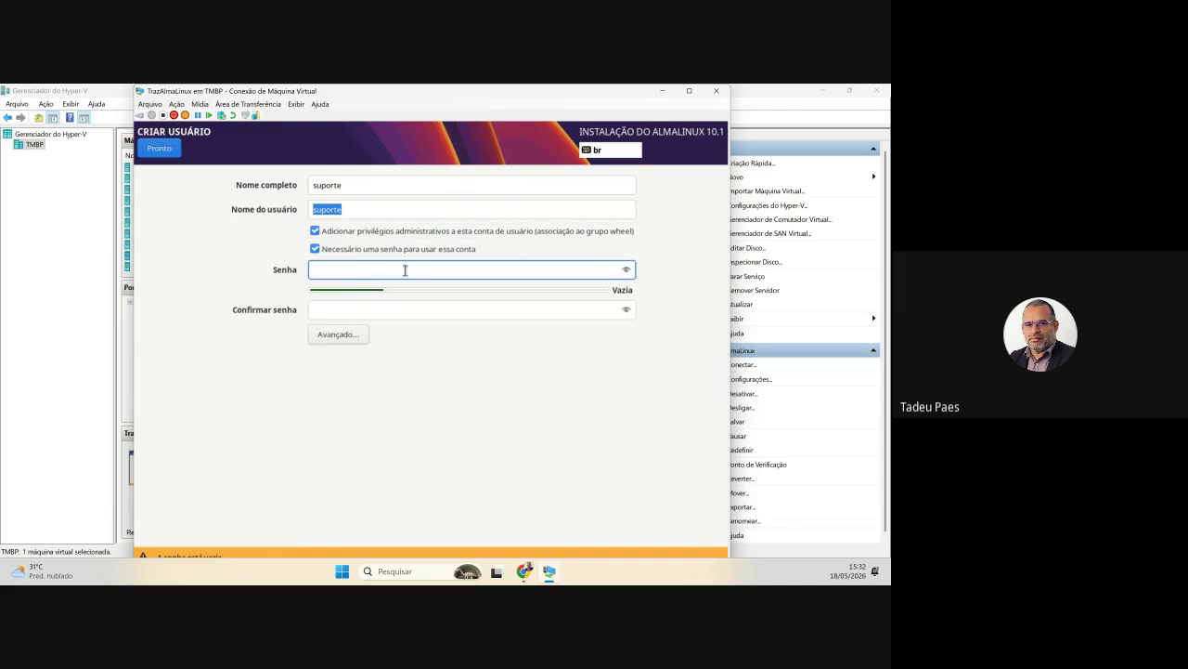
type("*****")
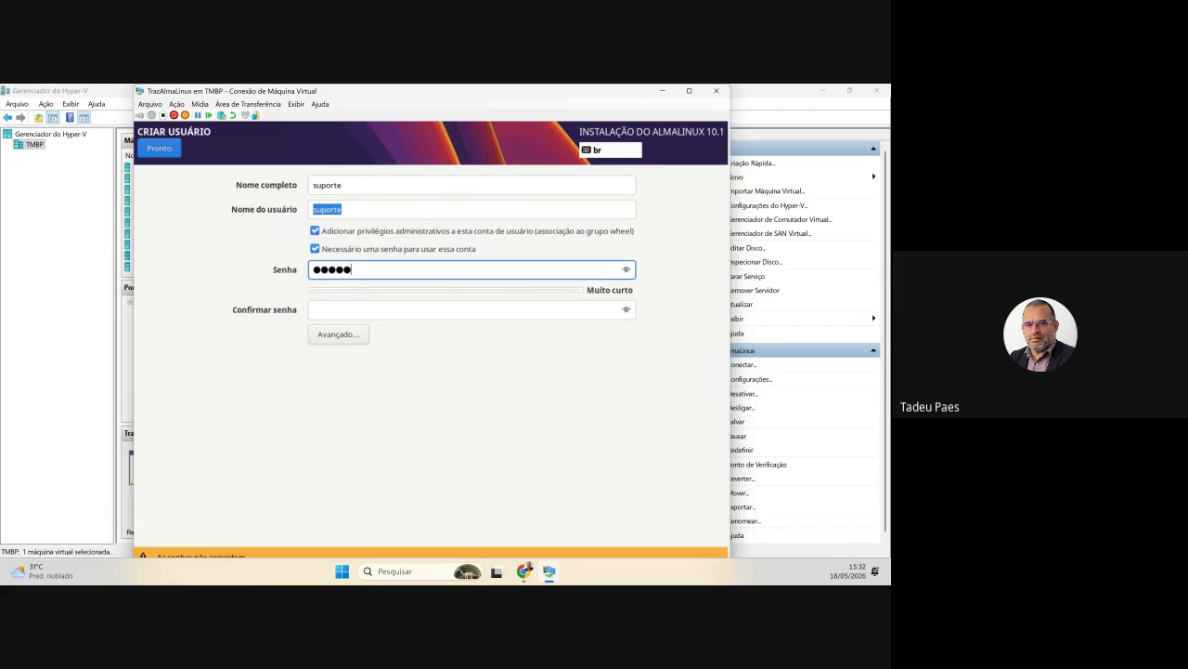
type("*****")
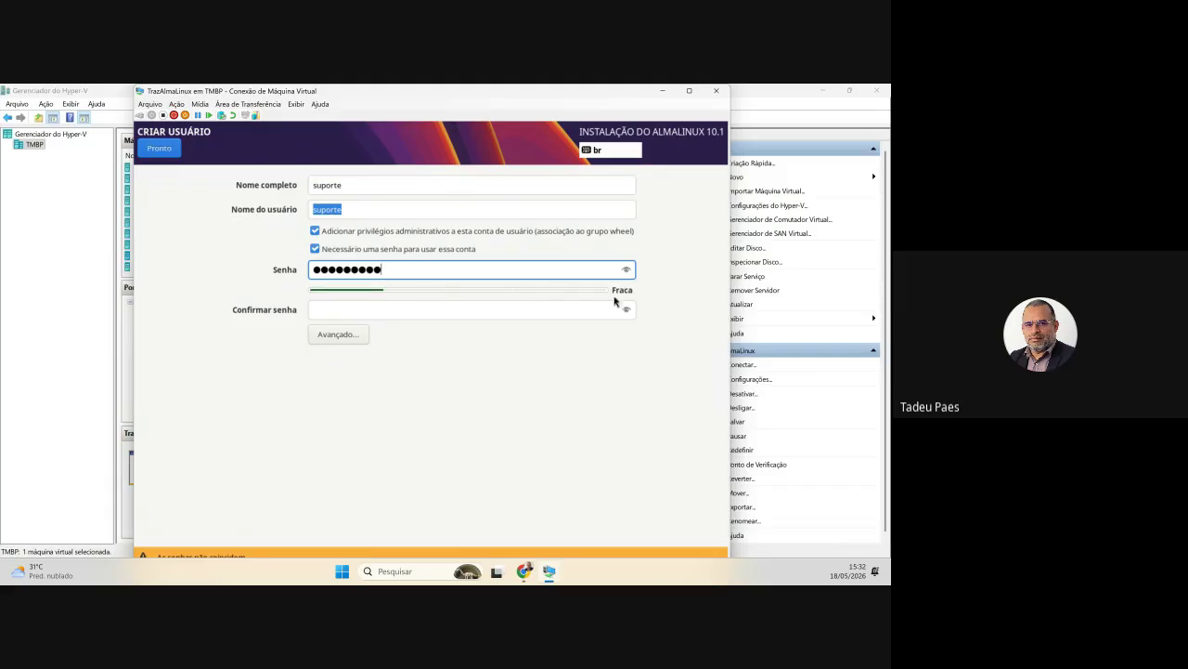
left_click(627, 270)
left_click(432, 307)
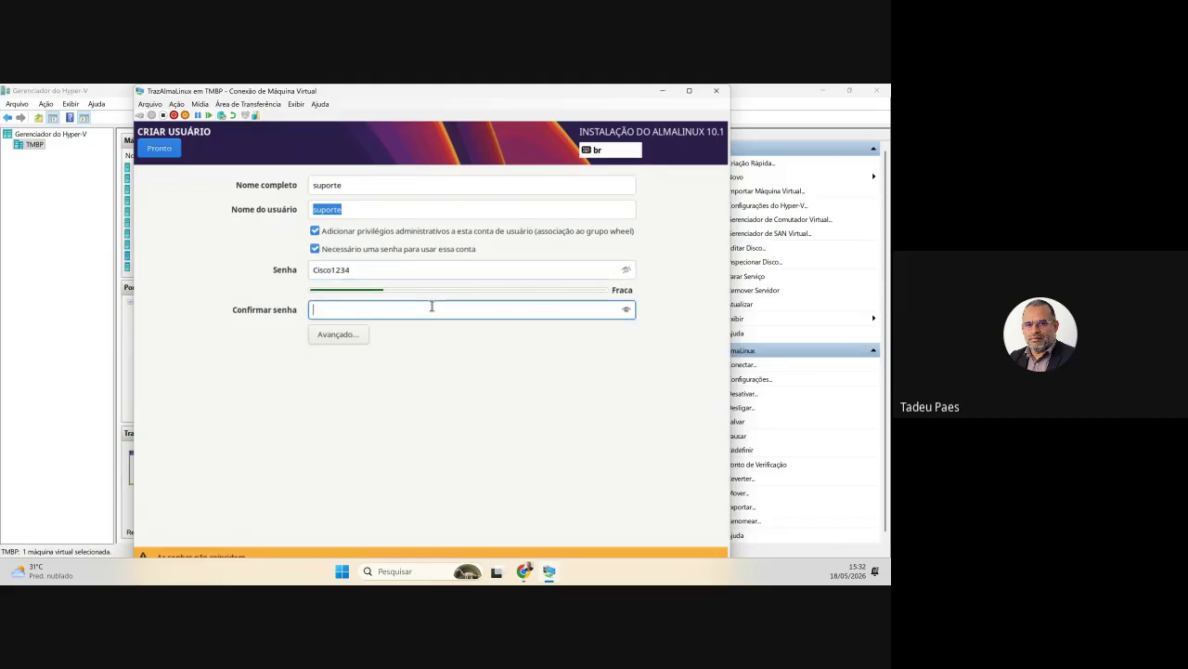
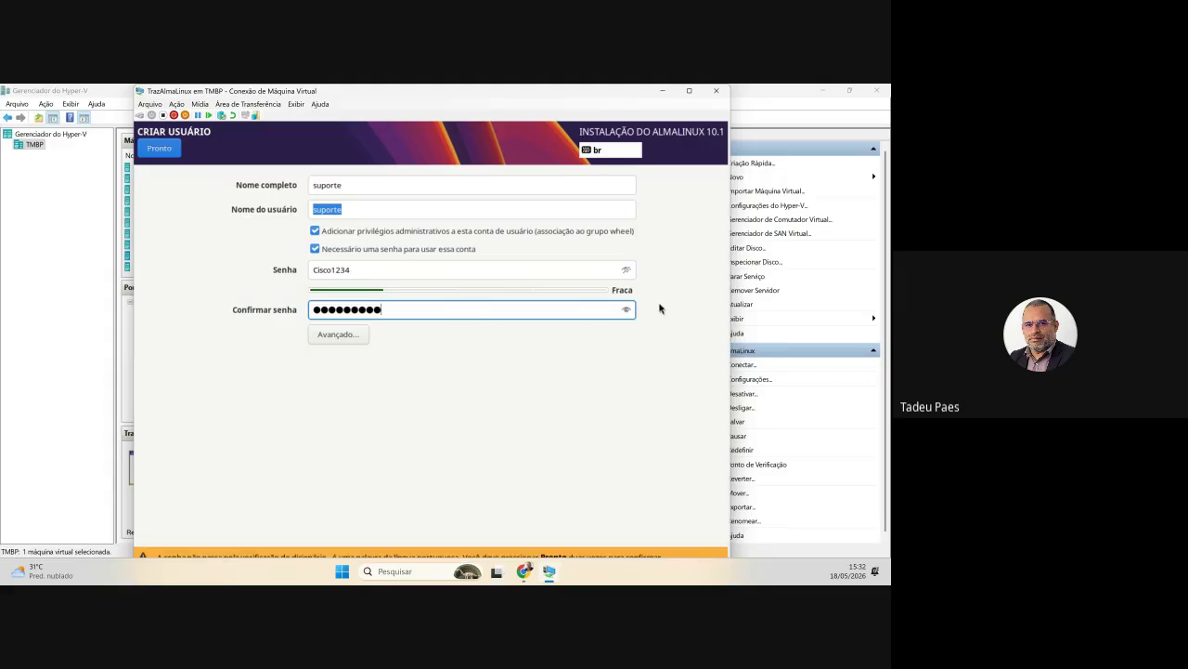
left_click(627, 311)
left_click(370, 265)
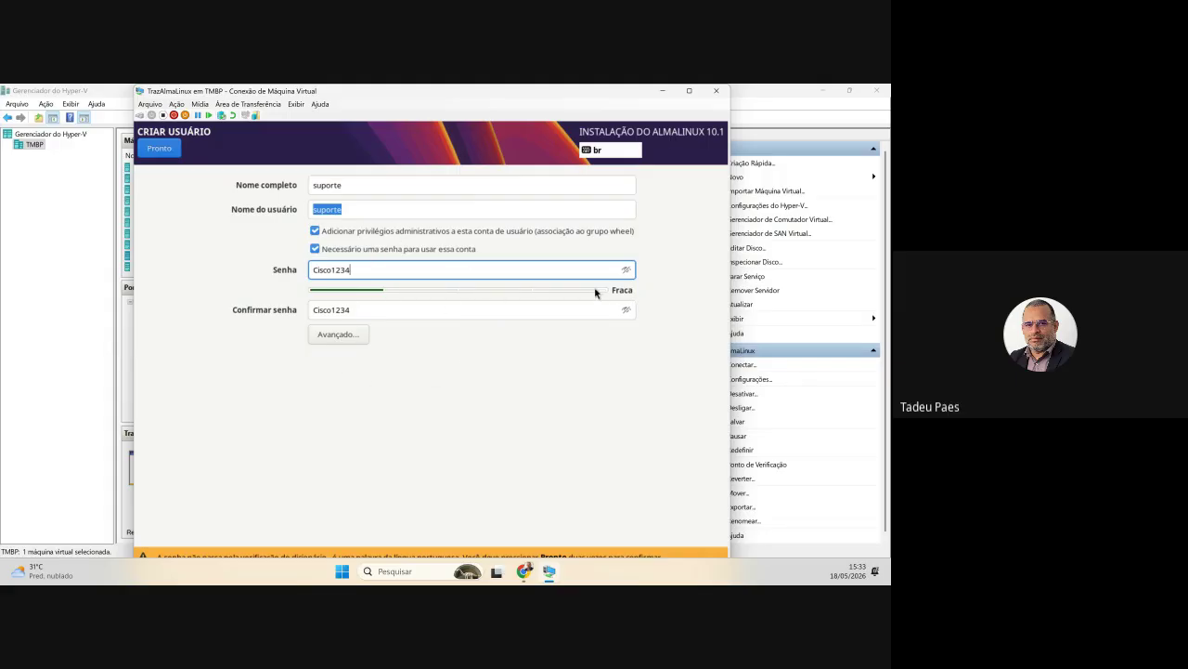
left_click(160, 150)
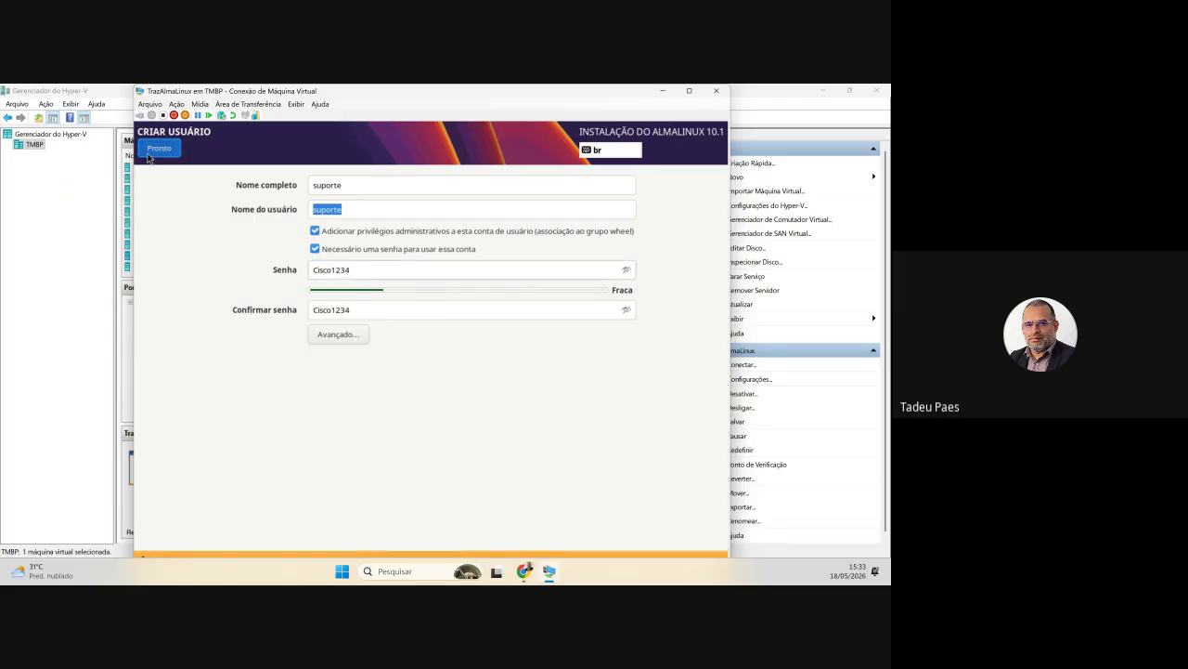
- Confirm the weak user password and go to Seleção de programas
left_click(162, 150)
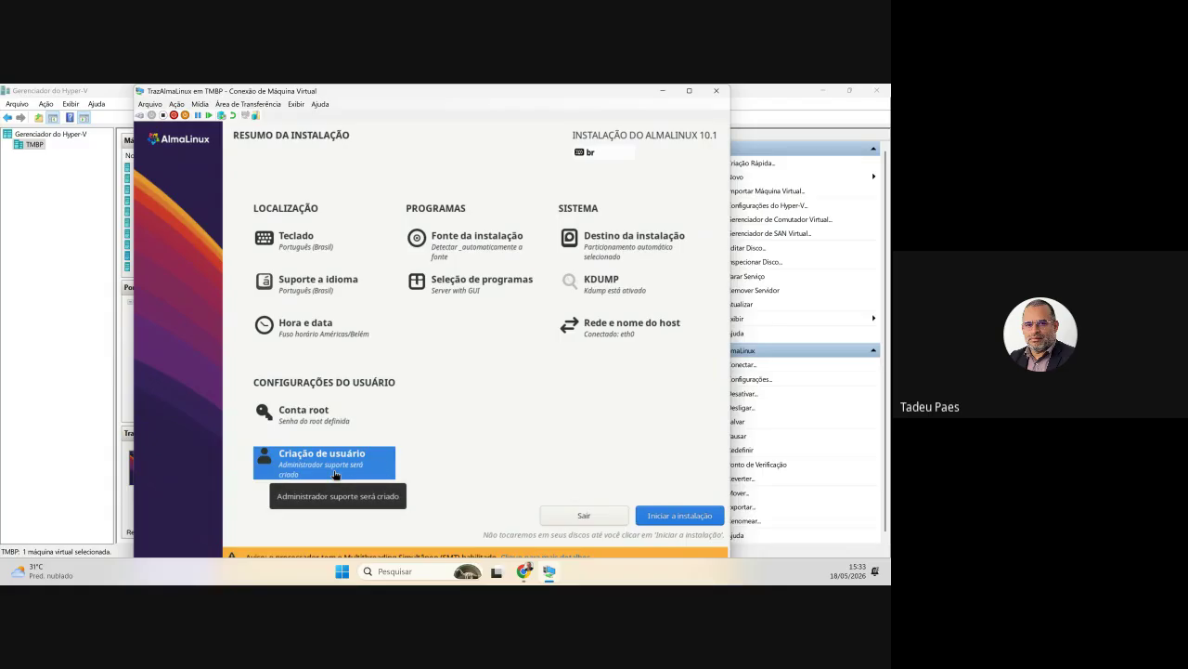
left_click(479, 297)
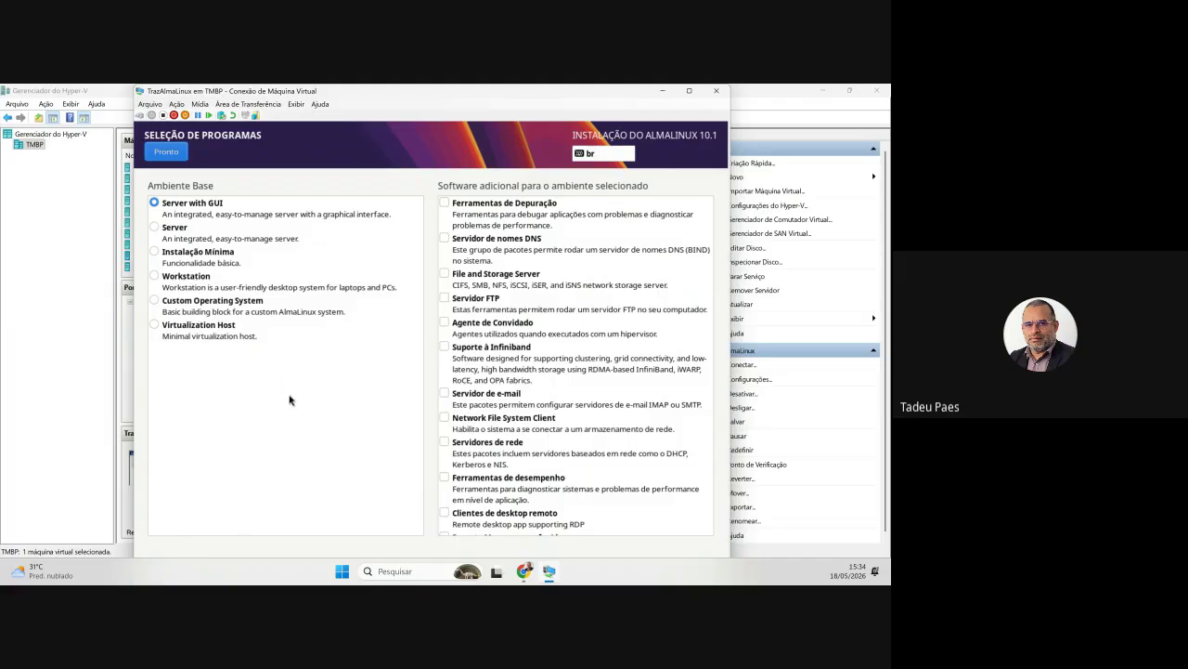
- Choose Server as the base environment with no add-ons and accept
left_click(175, 232)
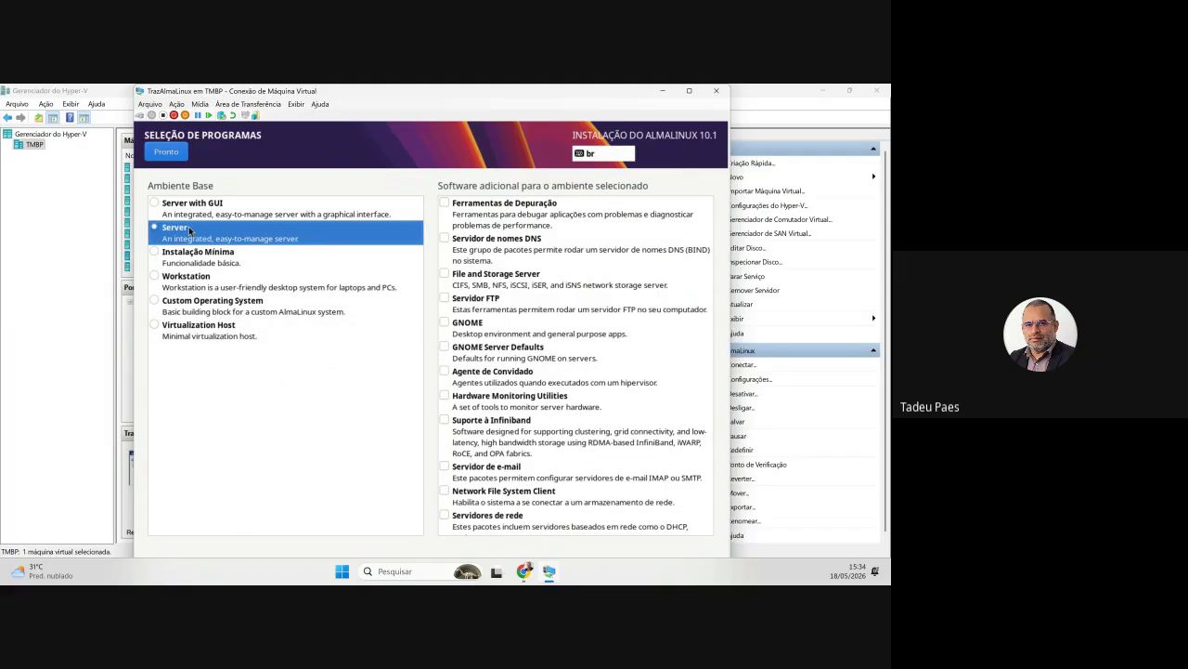
scroll(568, 359, "down", 10)
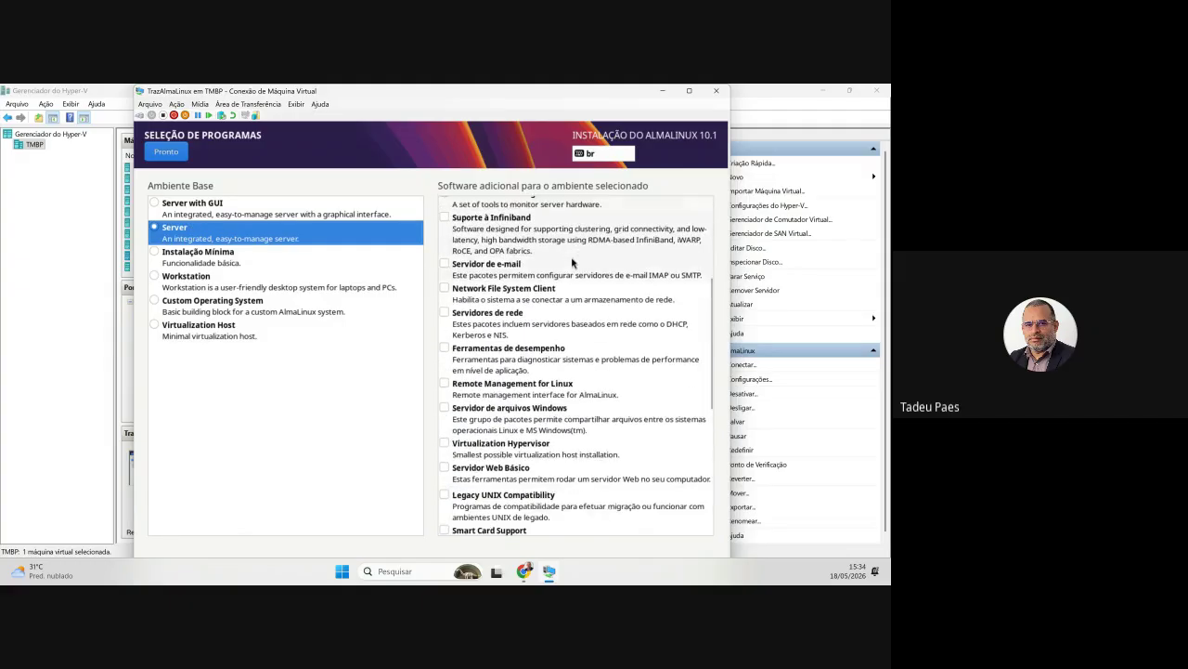
scroll(568, 358, "down", 2)
scroll(562, 392, "up", 8)
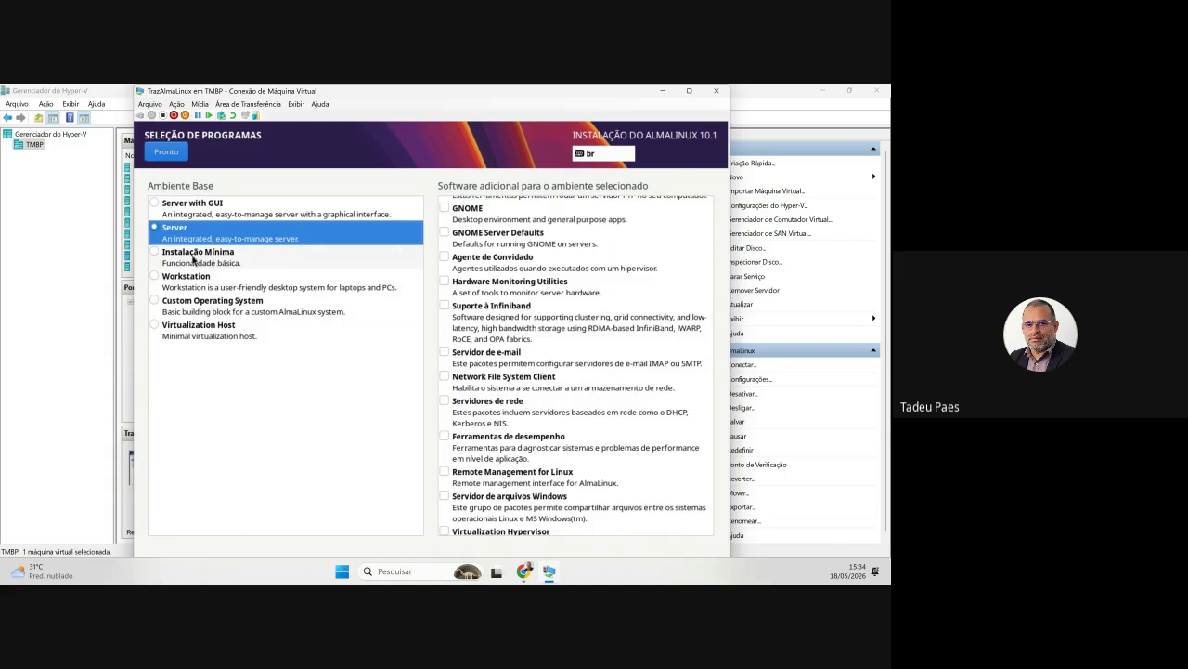
left_click(167, 154)
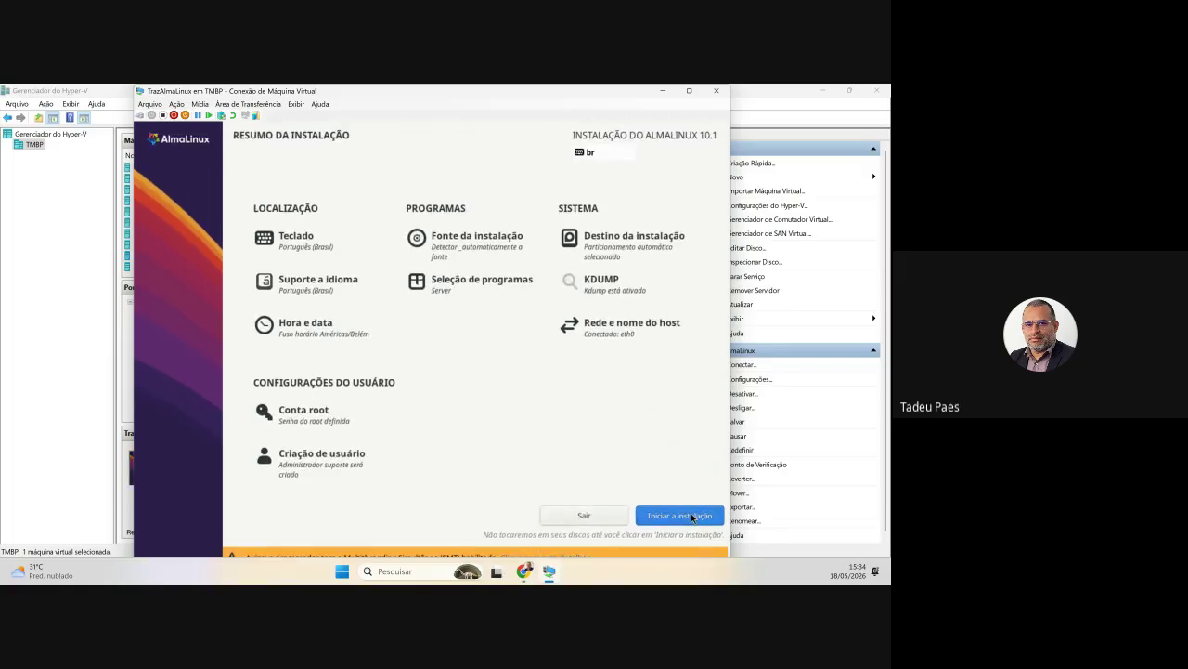
- Begin the AlmaLinux 10.1 installation and let it run to package 378 of 671
left_click(692, 517)
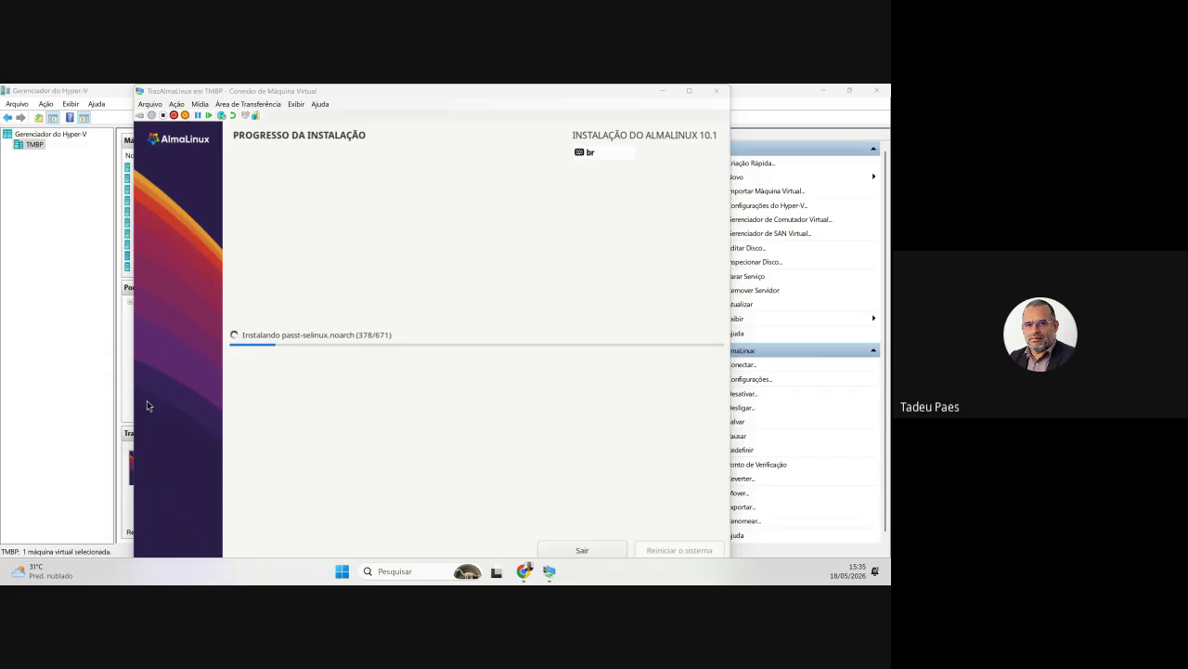
key("alt+Tab")
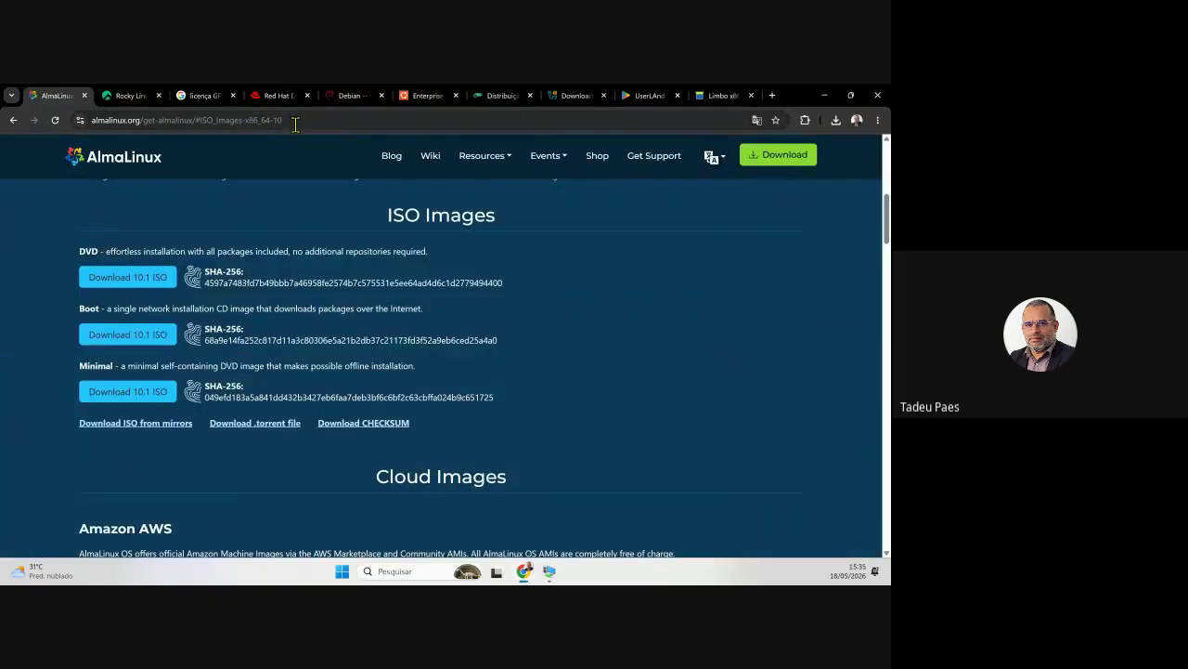
- Search for virtualbox and open the downloads page on virtualbox.org
left_click(295, 121)
type("virtualbox")
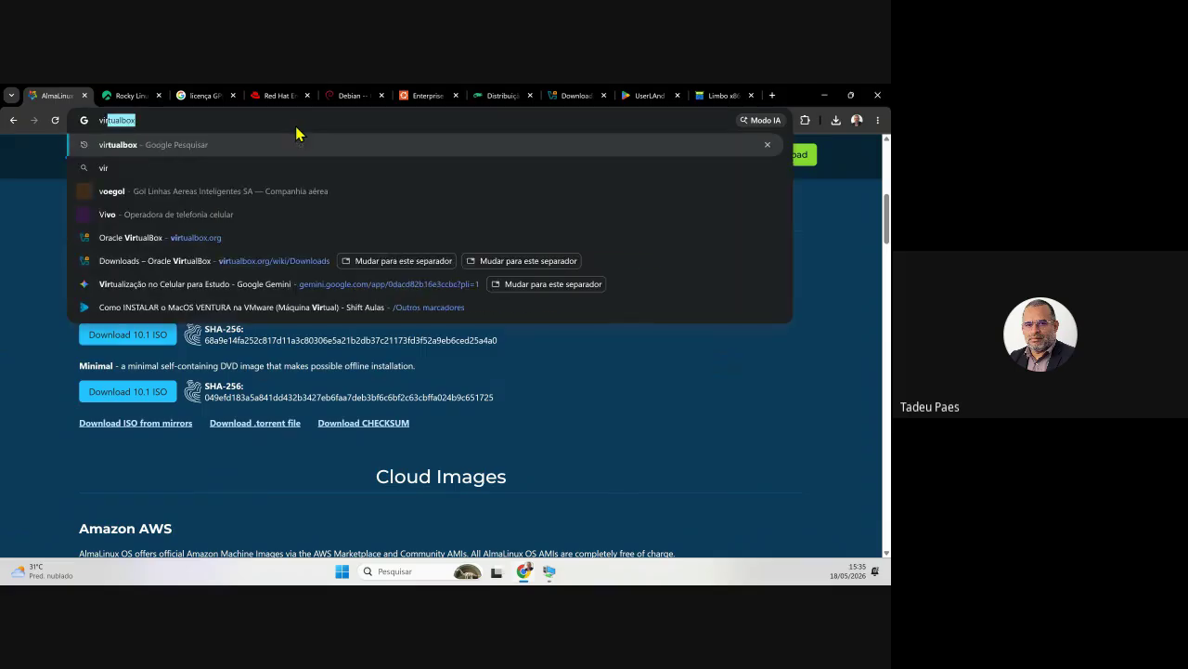
key("Return")
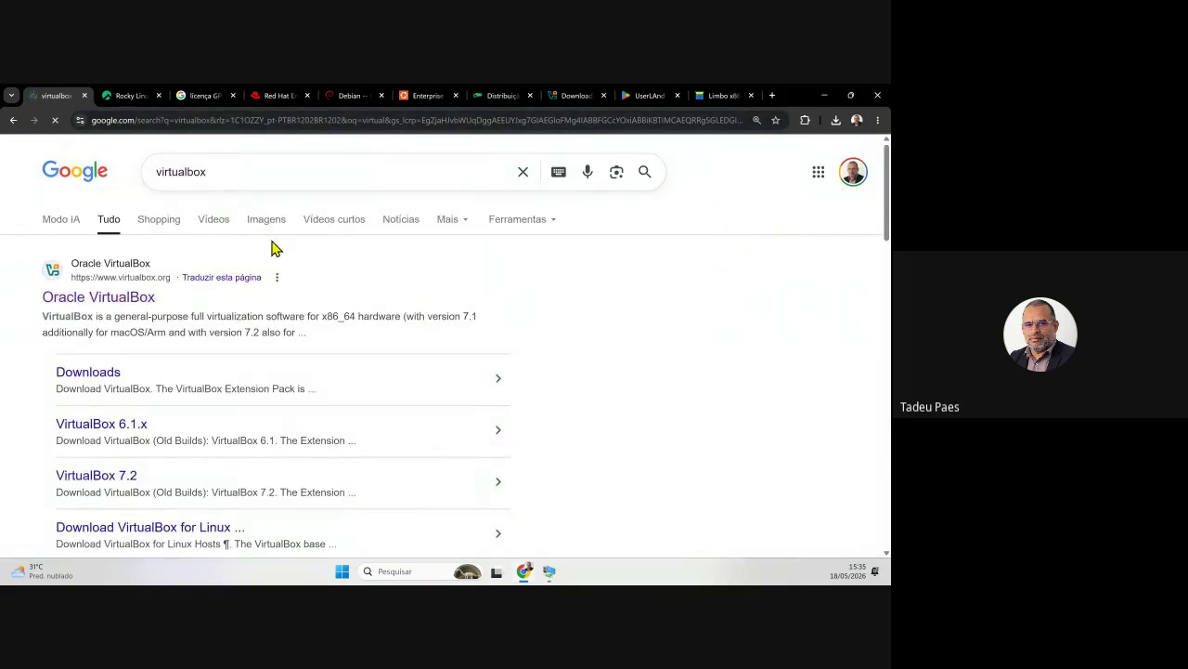
left_click(137, 298)
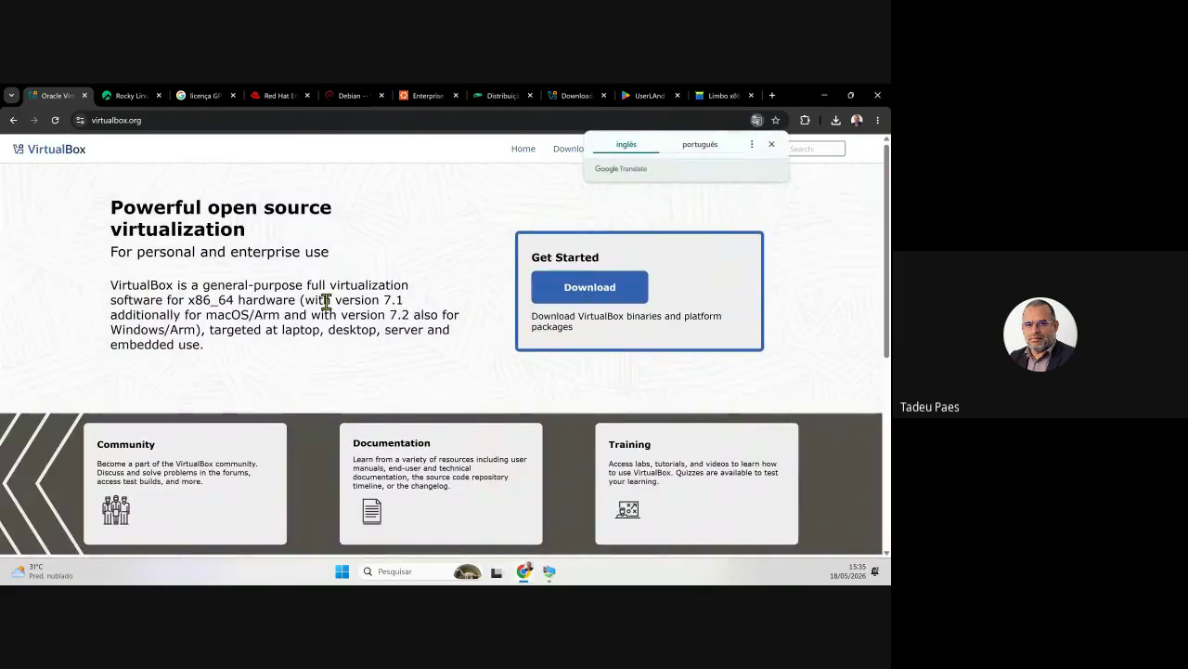
left_click(593, 292)
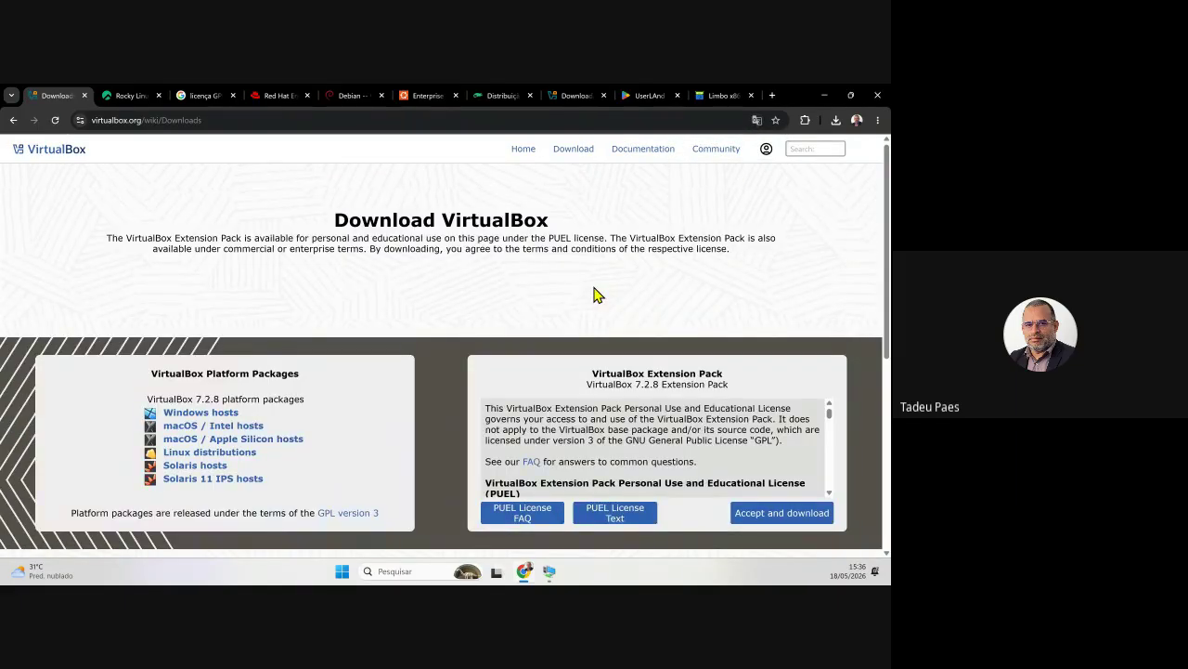
left_click(583, 158)
- Download the VirtualBox 7.2.8 package for Windows hosts and launch its installer
left_click(220, 424)
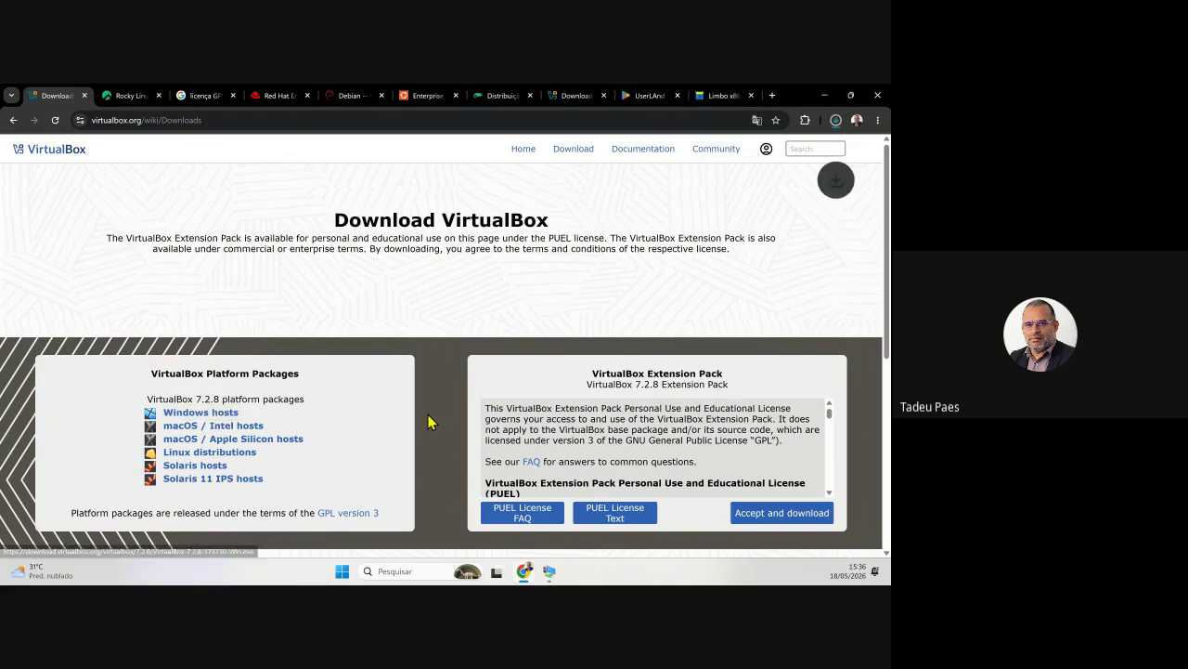
left_click(835, 119)
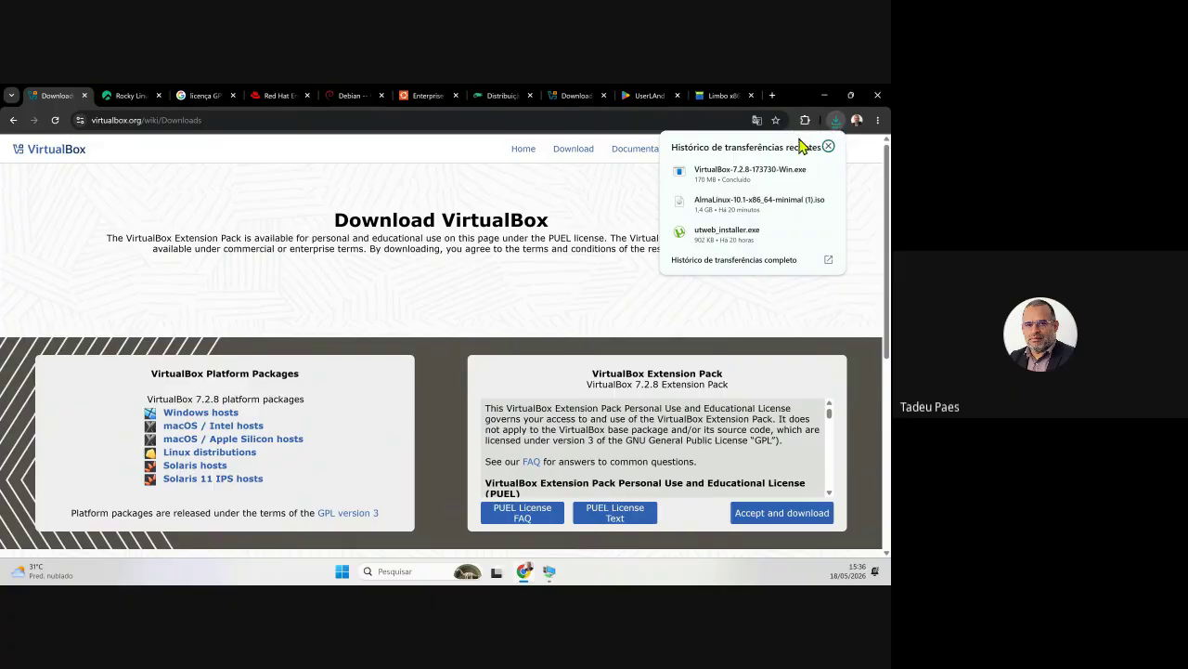
left_click(727, 186)
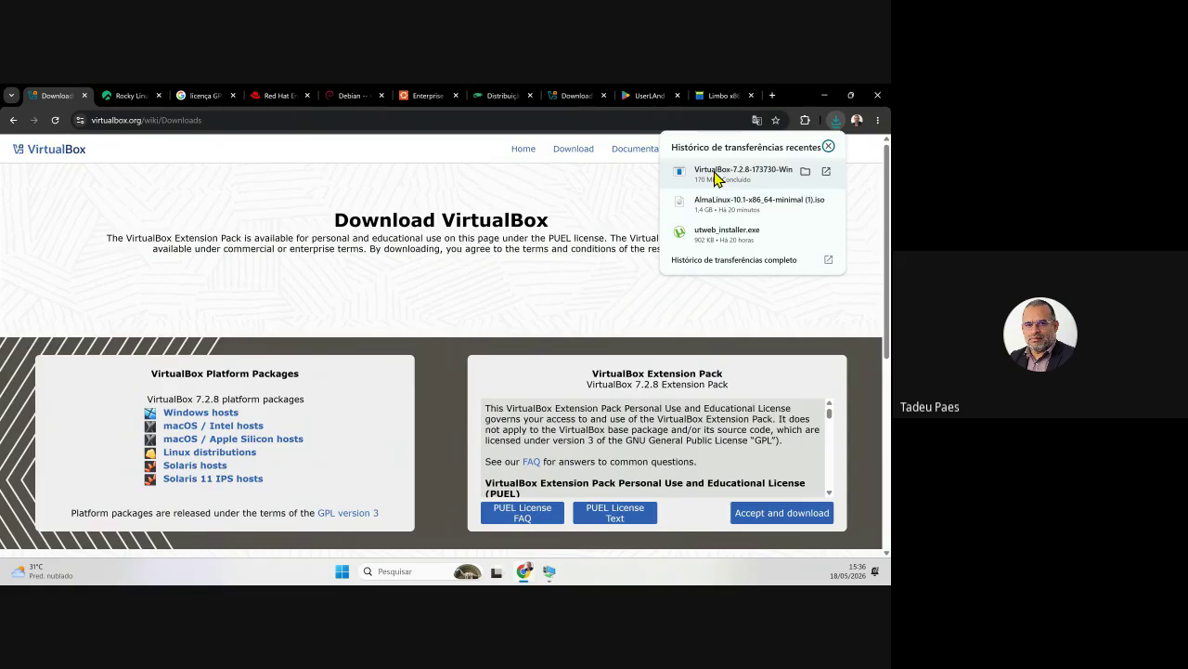
- Cancel the VirtualBox reinstallation at Modify/Repair/Remove and close the interrupted installer
left_click(825, 96)
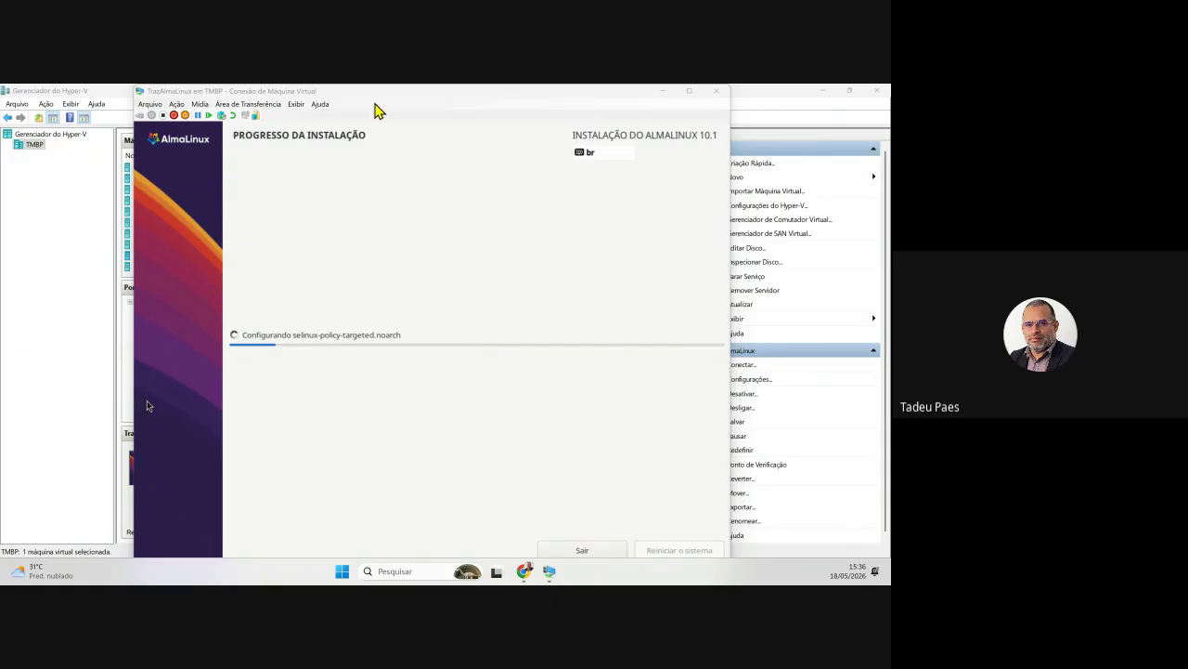
left_click_drag(372, 93, 243, 91)
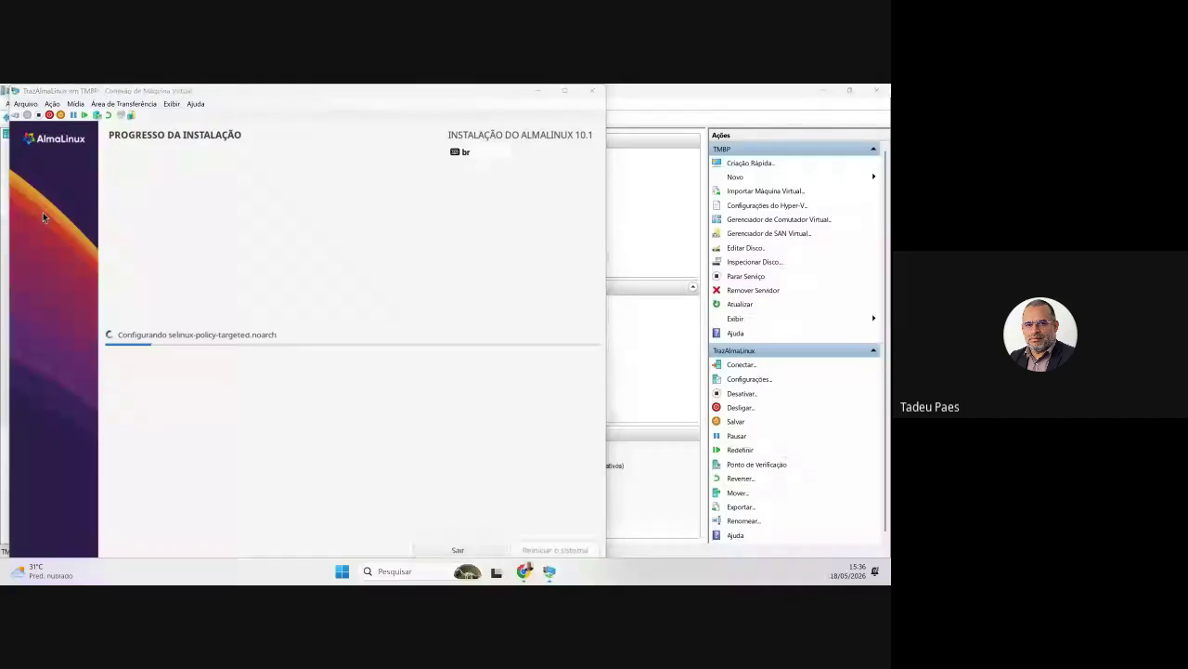
left_click_drag(2, 206, 706, 207)
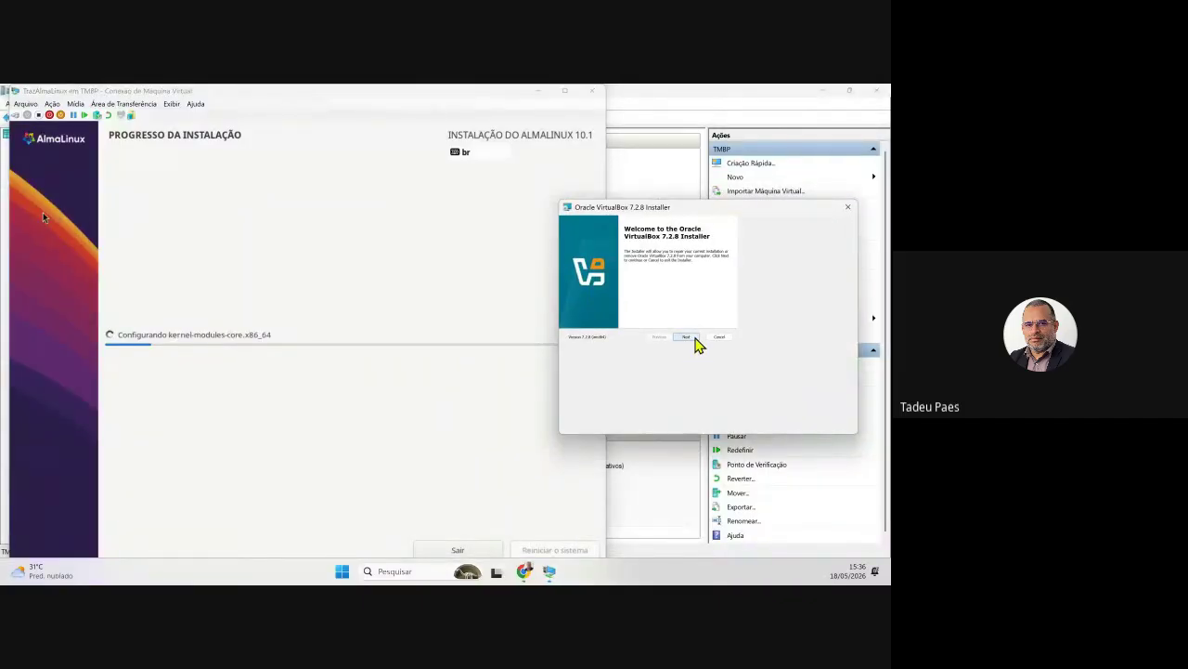
left_click(687, 337)
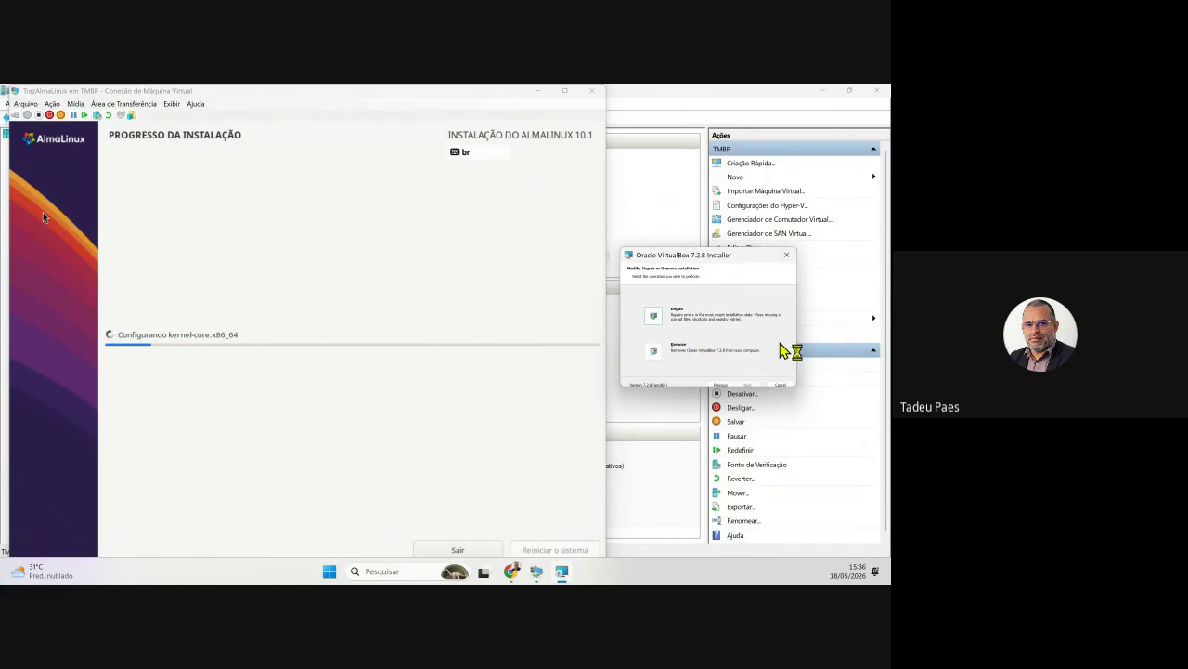
left_click_drag(661, 257, 528, 281)
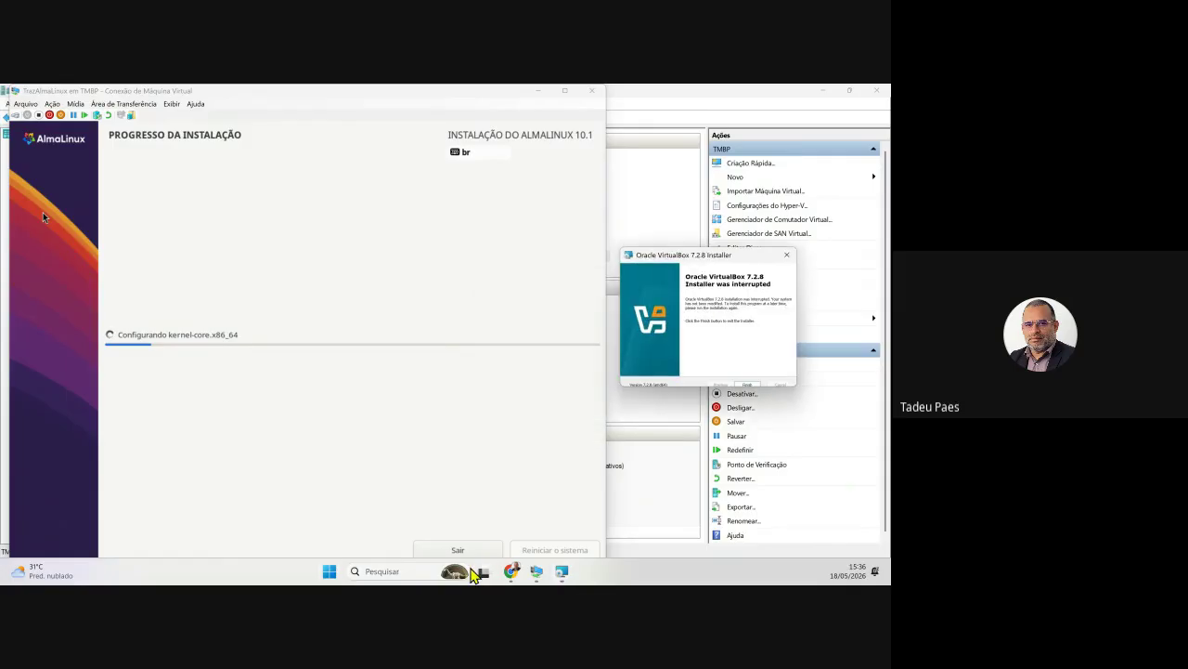
left_click(745, 386)
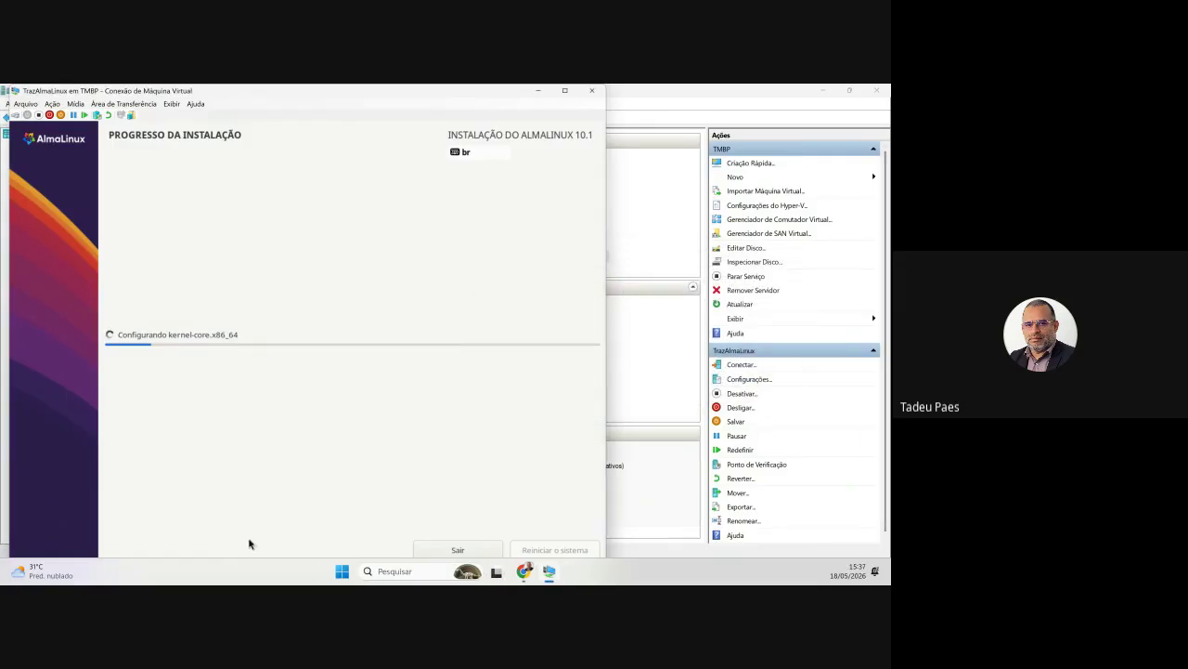
- Find Oracle VirtualBox with the 'vi' Start search and open its Manager window
left_click(340, 571)
type("vi")
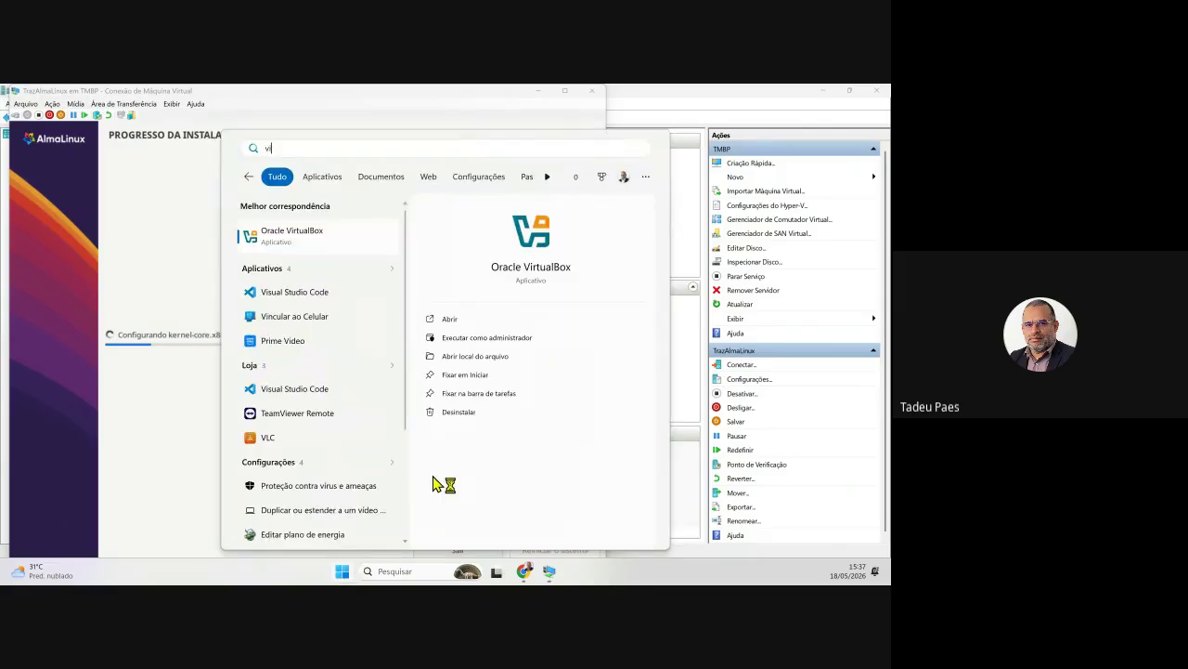
left_click(290, 243)
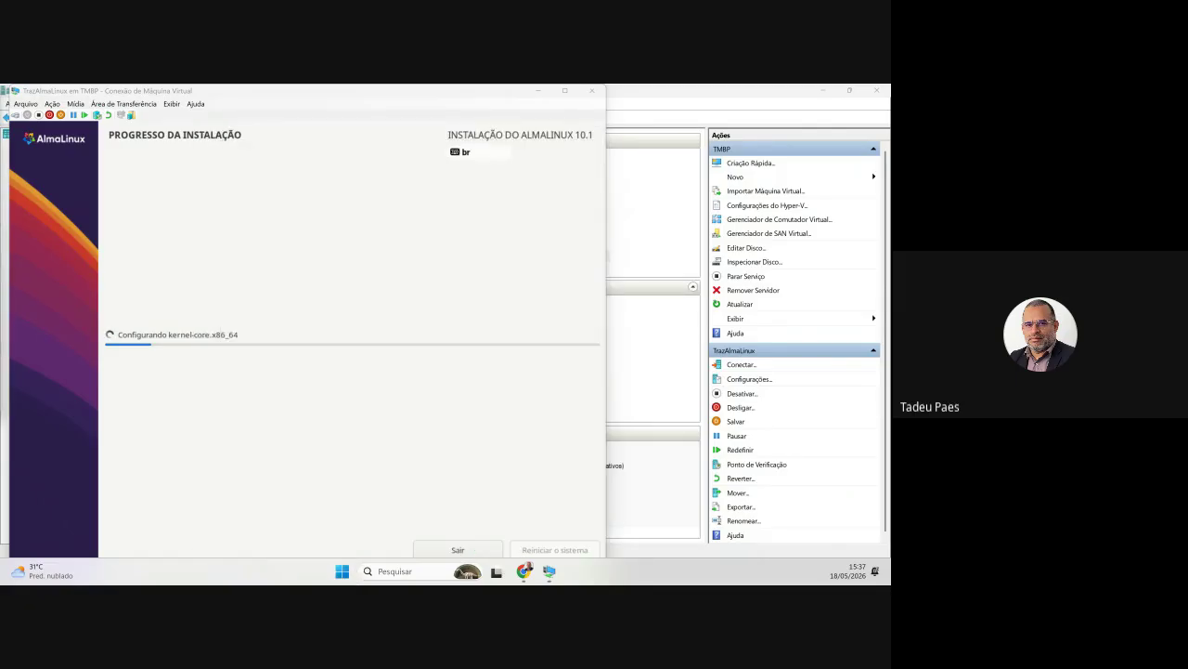
left_click_drag(0, 122, 382, 171)
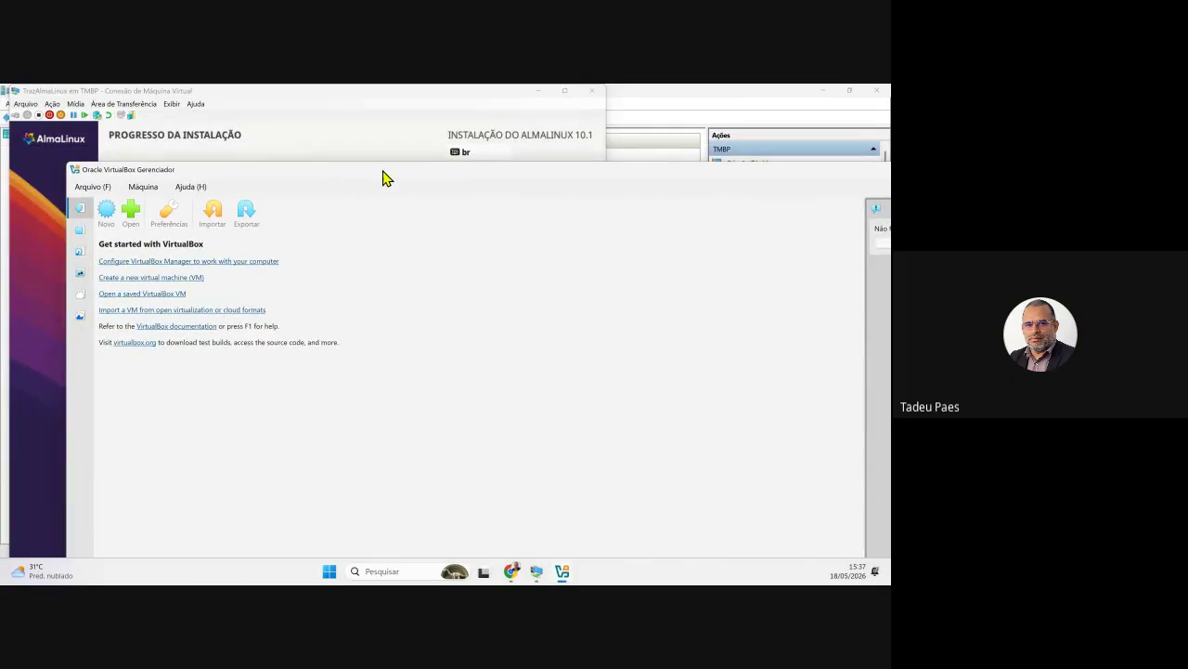
double_click(382, 171)
left_click_drag(98, 90, 353, 157)
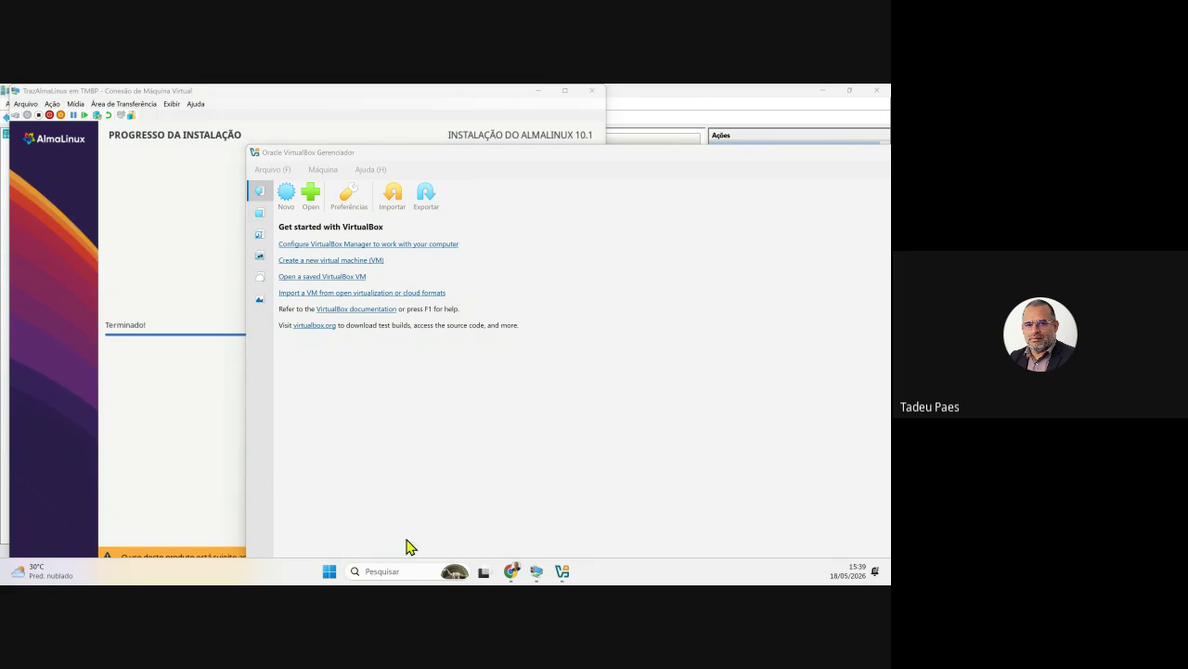
- Reboot TrazAlmaLinux into the installed system and reposition its console over the VM list
left_click(205, 476)
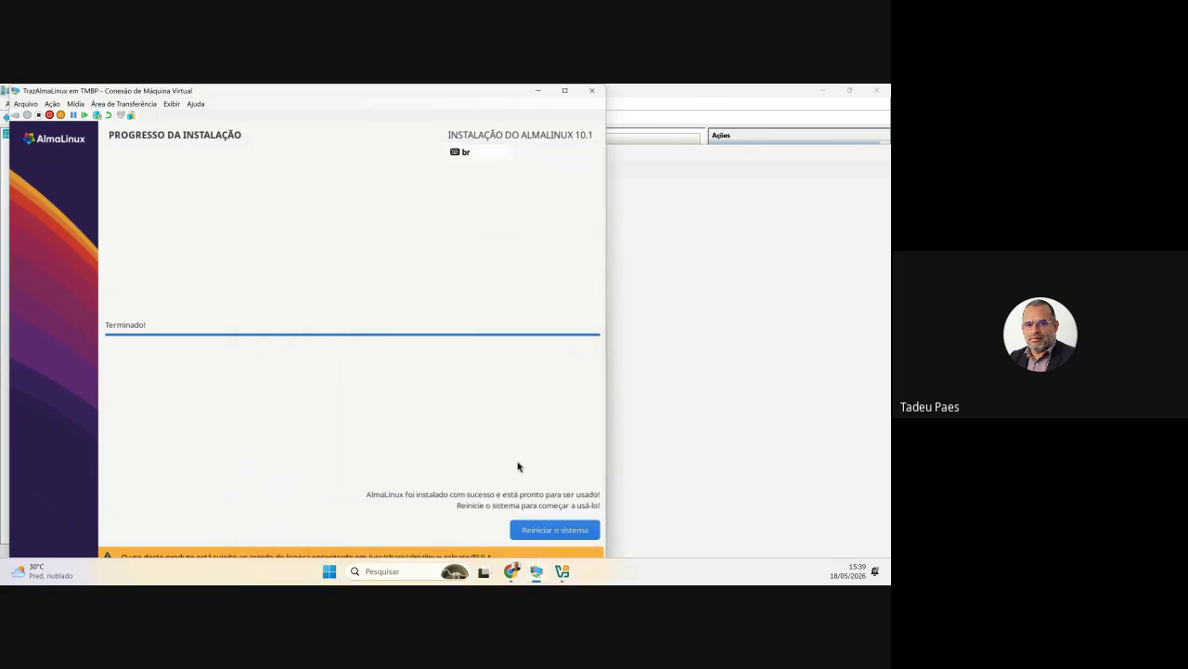
left_click(556, 530)
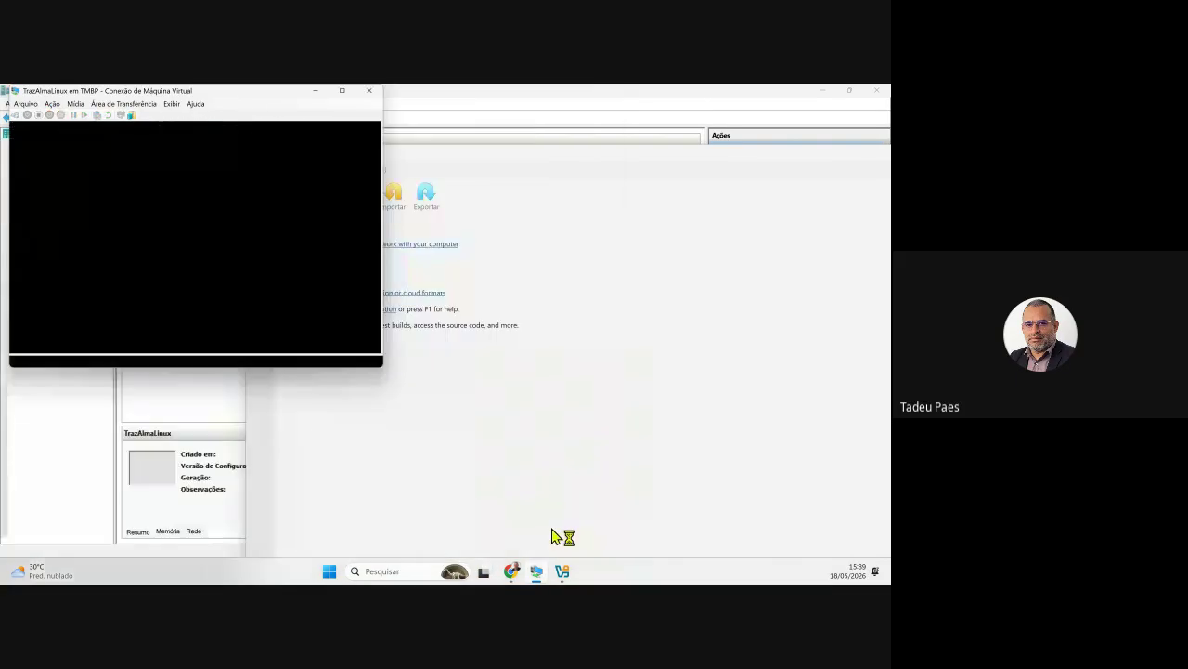
left_click_drag(212, 95, 371, 197)
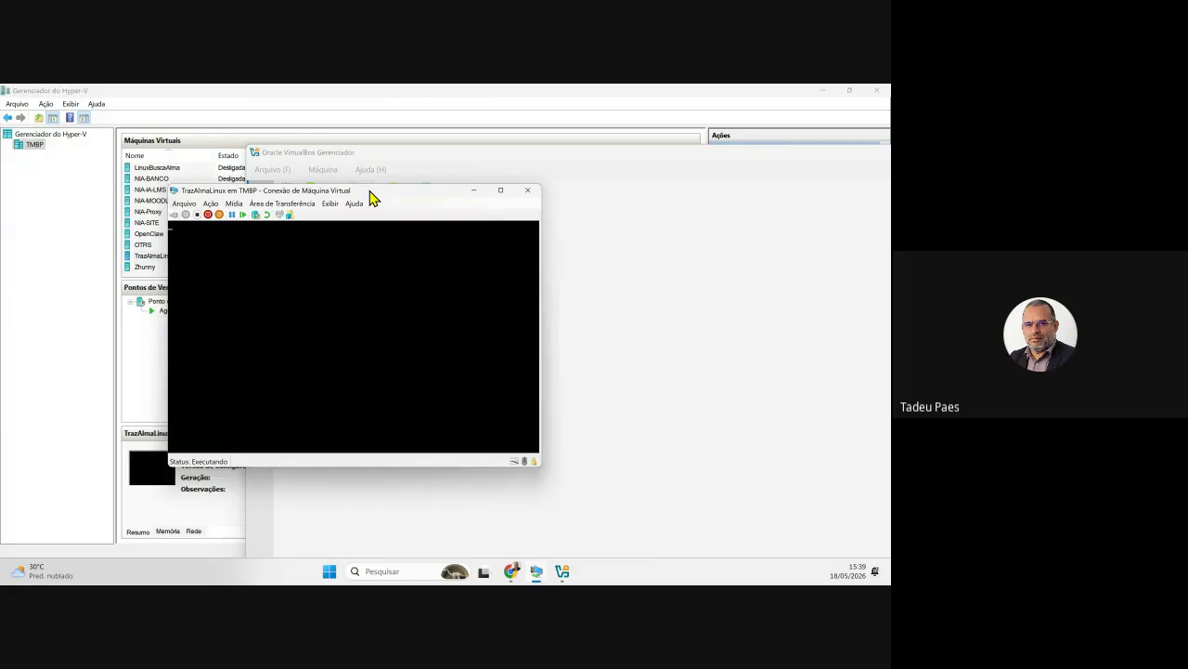
left_click_drag(371, 198, 221, 205)
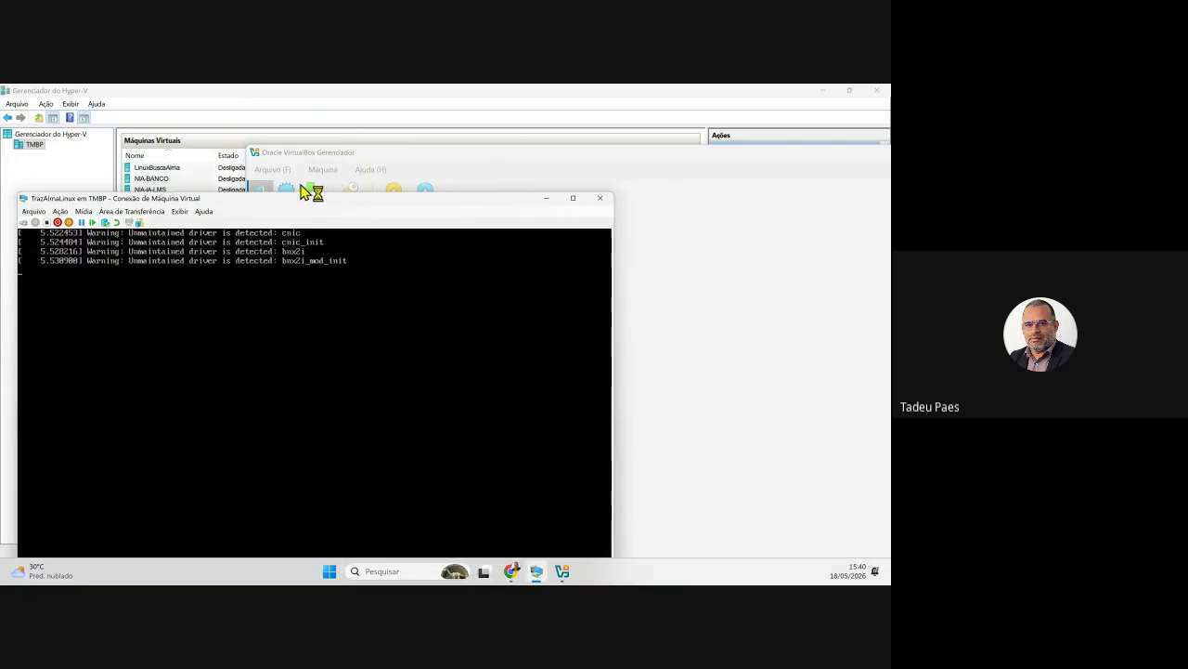
left_click_drag(276, 202, 381, 132)
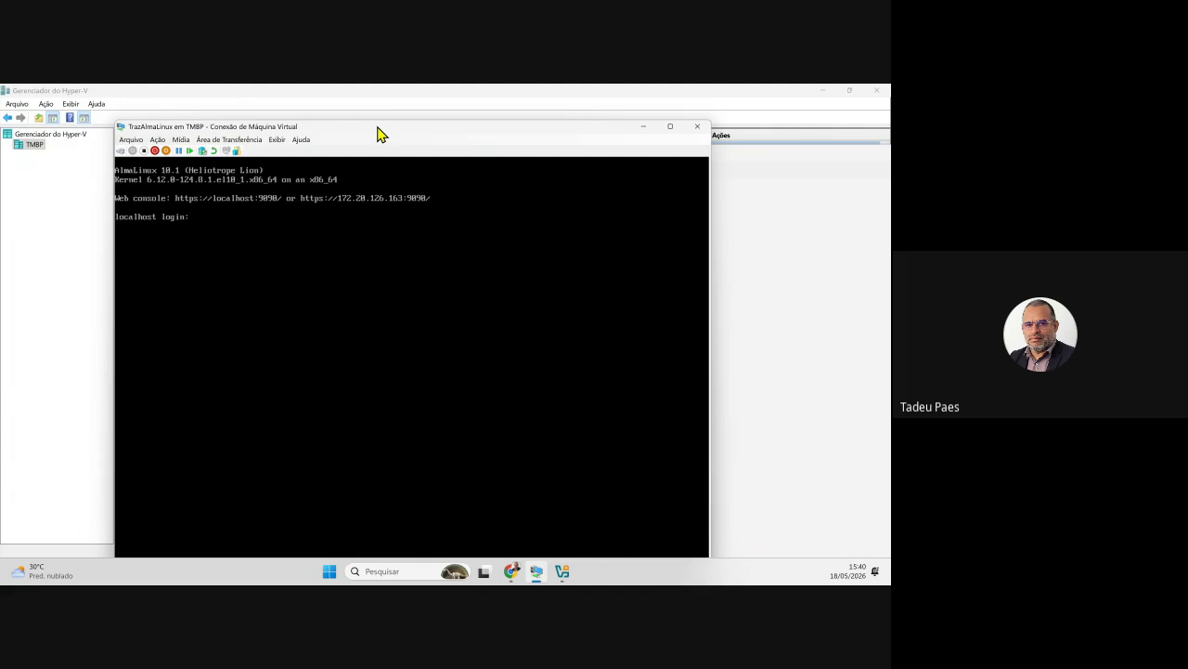
- Log in to the AlmaLinux console with the administrator account and run clear
left_click_drag(378, 130, 380, 115)
type("suporte")
key("Return")
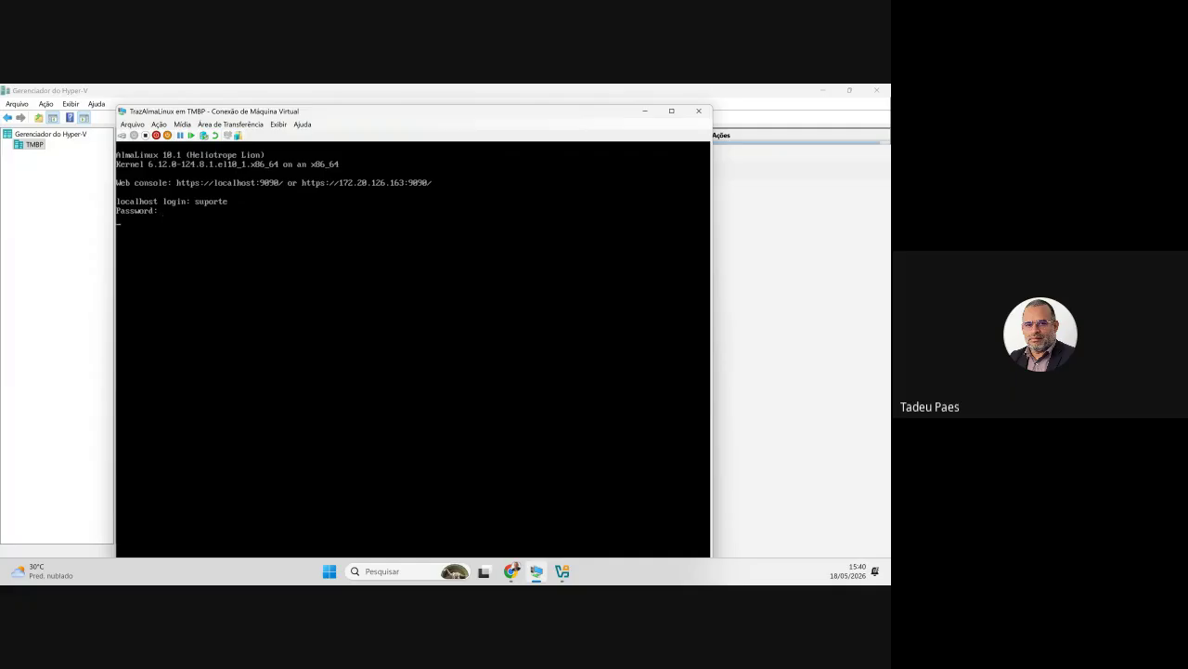
key("Return")
key("Return")
key("Return")
key("Return")
key("Return")
type("clear")
key("Return")
key("Return")
key("Return")
key("Return")
key("Return")
key("Return")
key("Return")
key("Return")
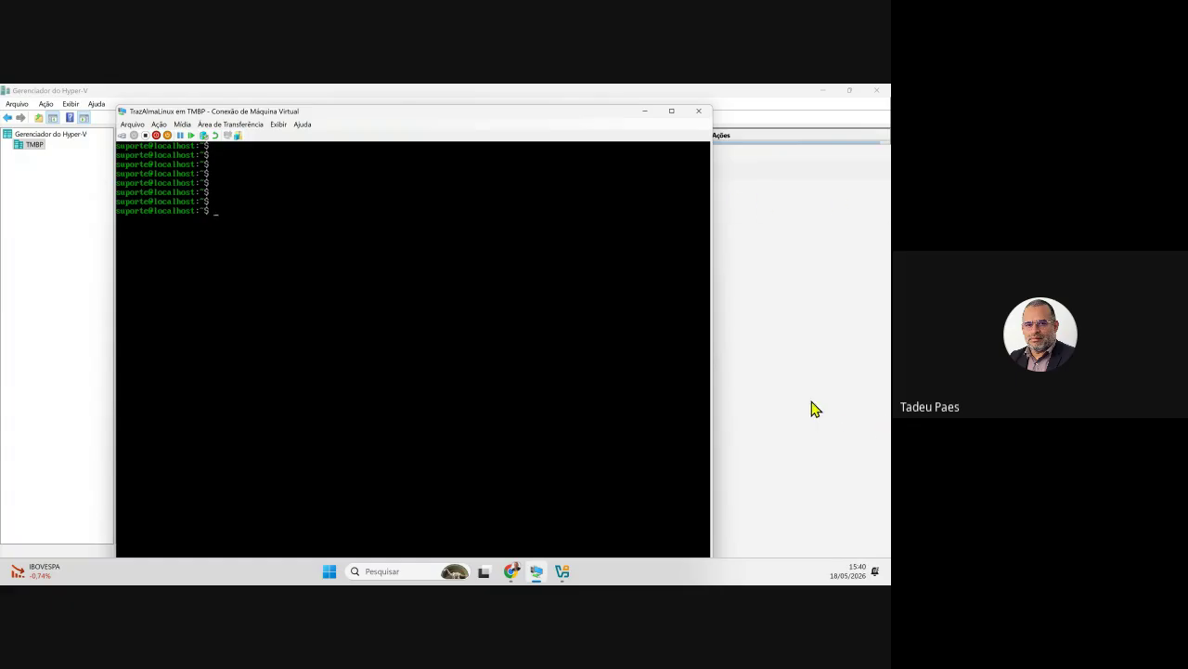
mouse_move(275, 117)
left_mouse_down()
mouse_move(316, 130)
mouse_move(273, 114)
left_mouse_up()
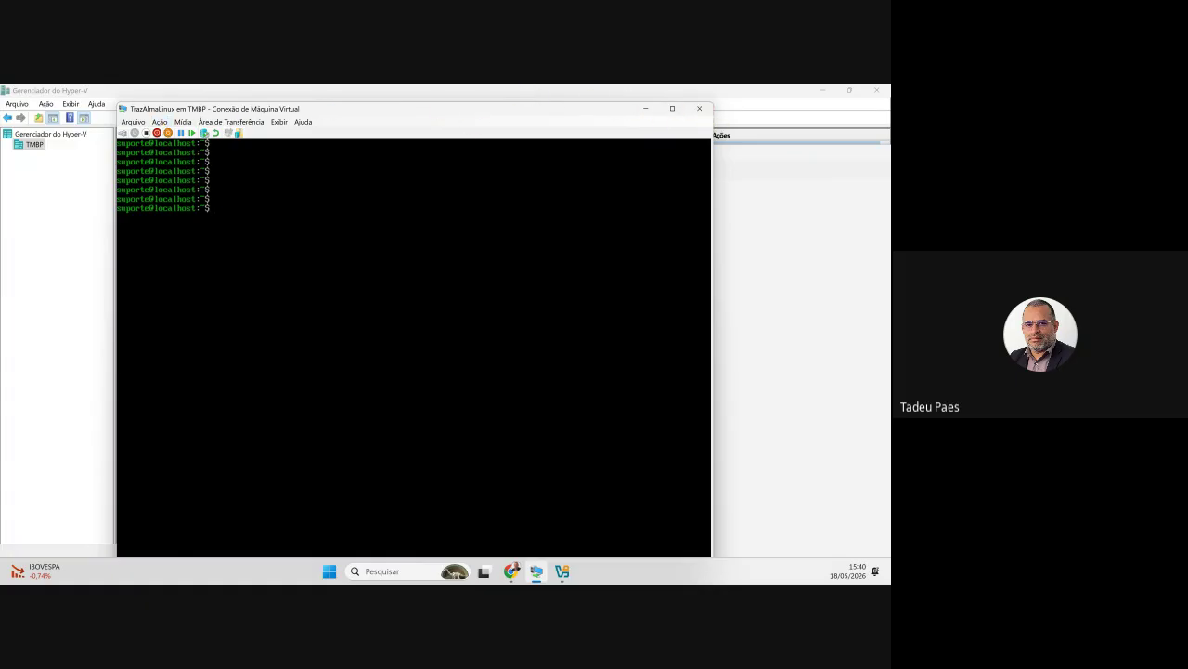
- Turn off the TrazAlmaLinux VM with Desligar and close its console window
left_click(148, 135)
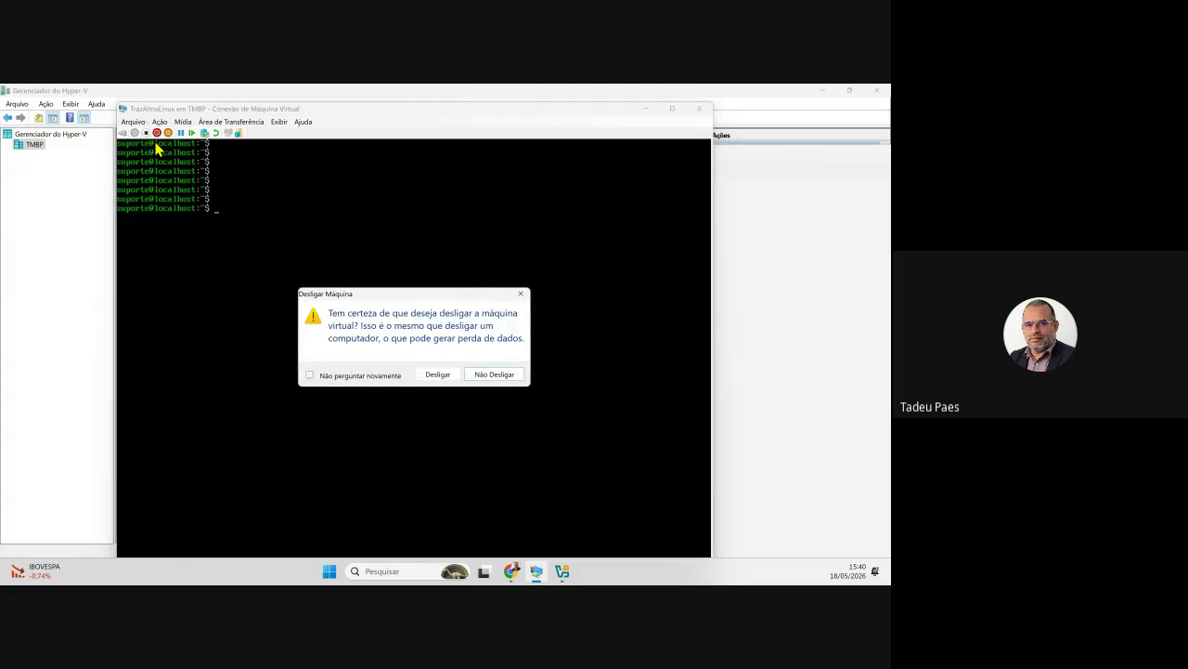
left_click(430, 376)
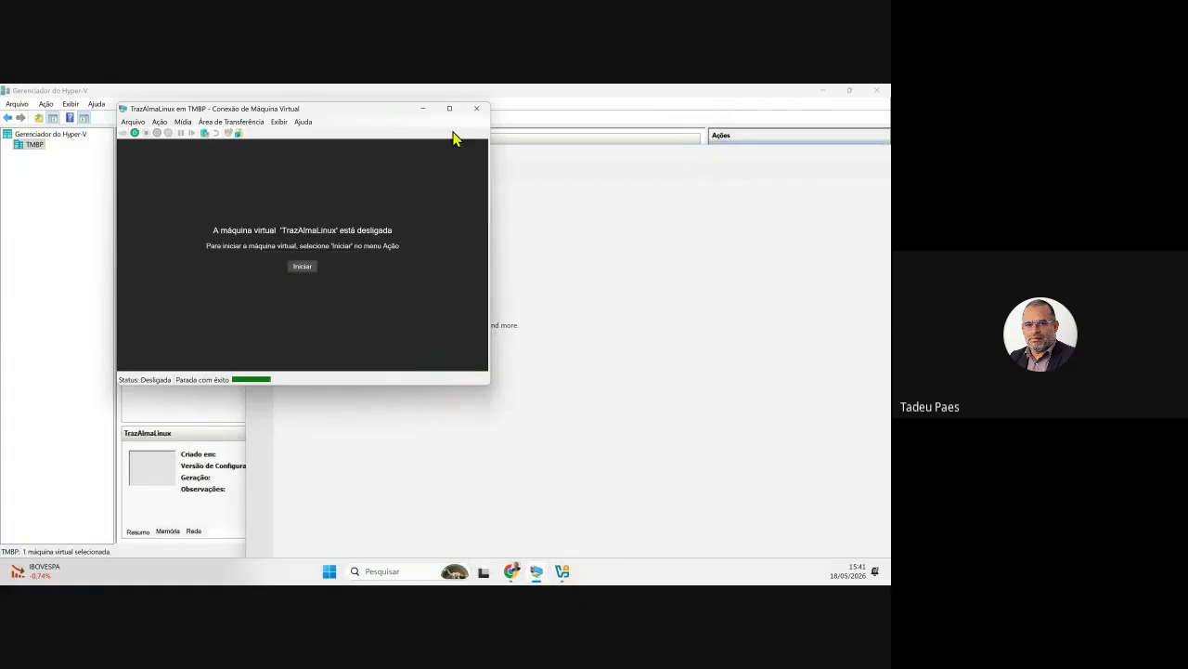
left_click(476, 113)
- Check each VM in turn: NIA-BANCO, NIA-IA-LMS, NIA-MOODLE, NIA-Proxy, NIA-SITE
left_click(157, 181)
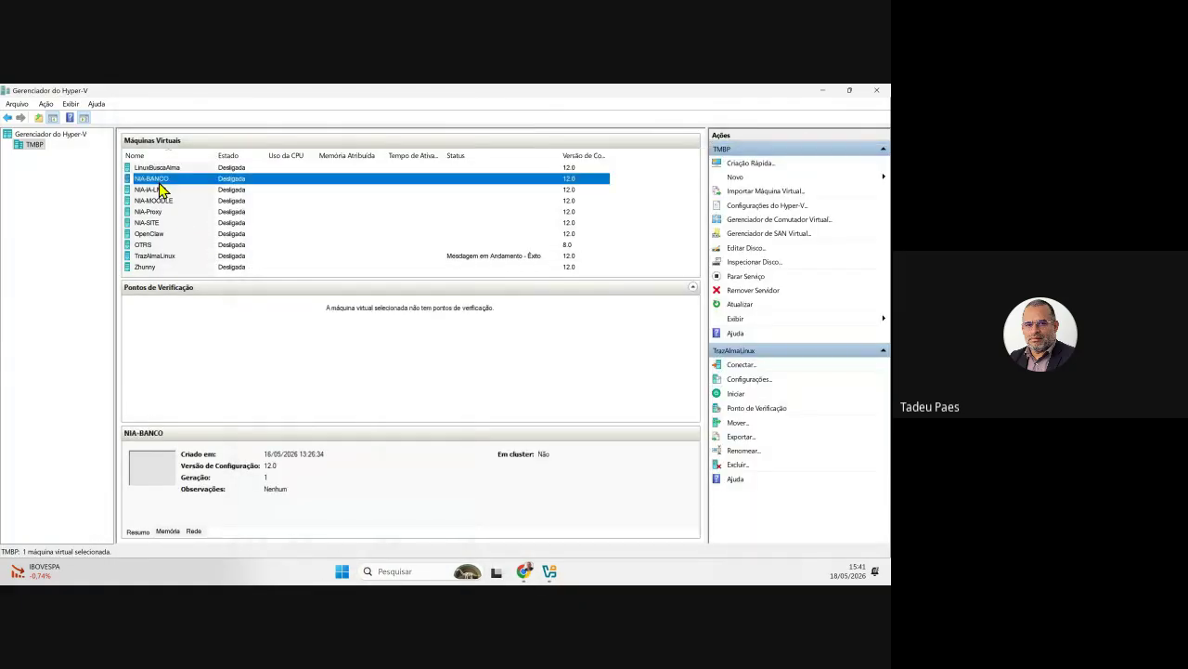
left_click(165, 188)
left_click(168, 203)
left_click(165, 211)
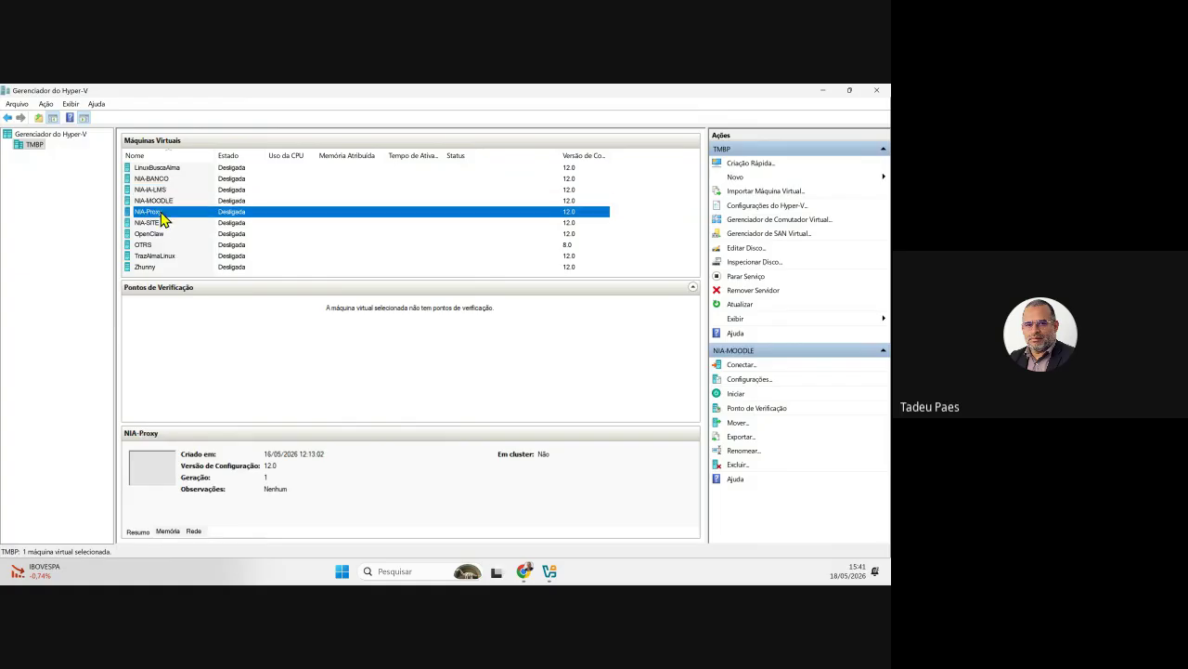
left_click(166, 224)
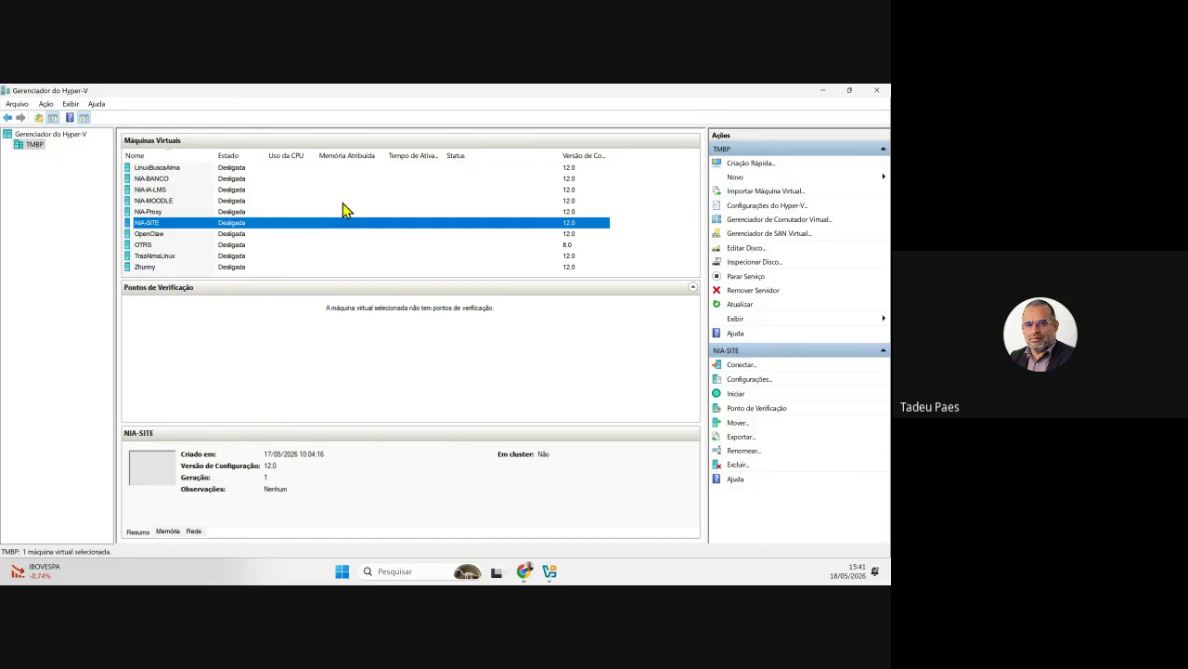
- Maximize VirtualBox Manager and start a new virtual machine named 'Almalinux'
left_click(824, 93)
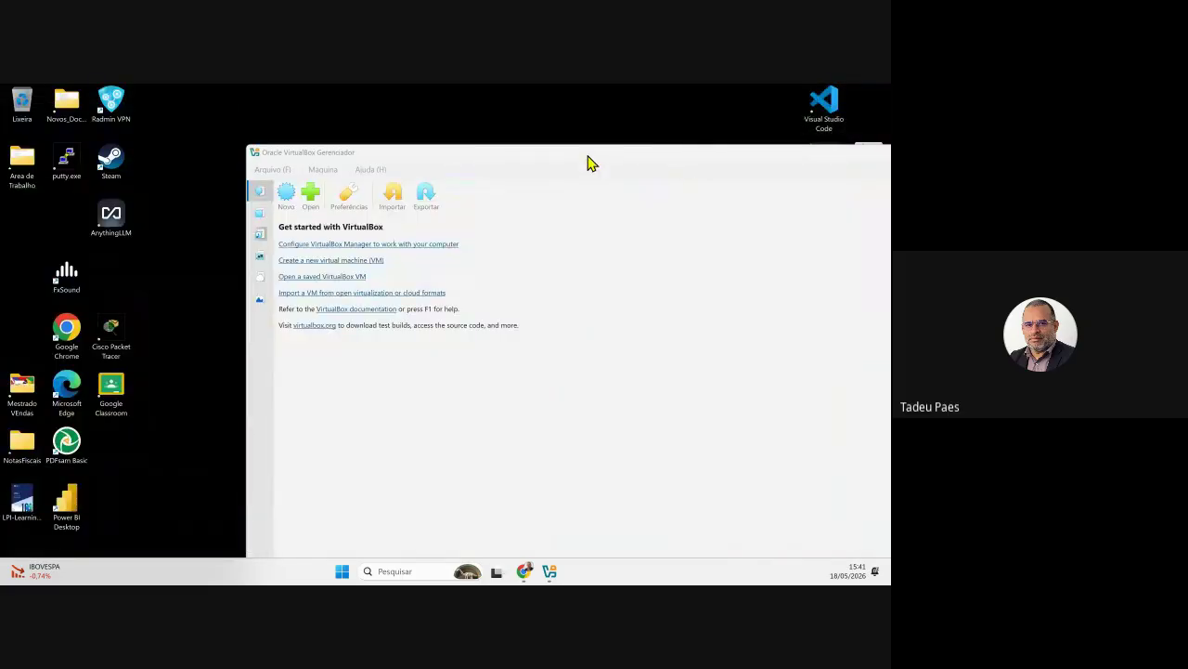
double_click(564, 154)
mouse_move(564, 93)
left_mouse_down()
mouse_move(565, 124)
mouse_move(557, 115)
left_mouse_up()
left_click(871, 110)
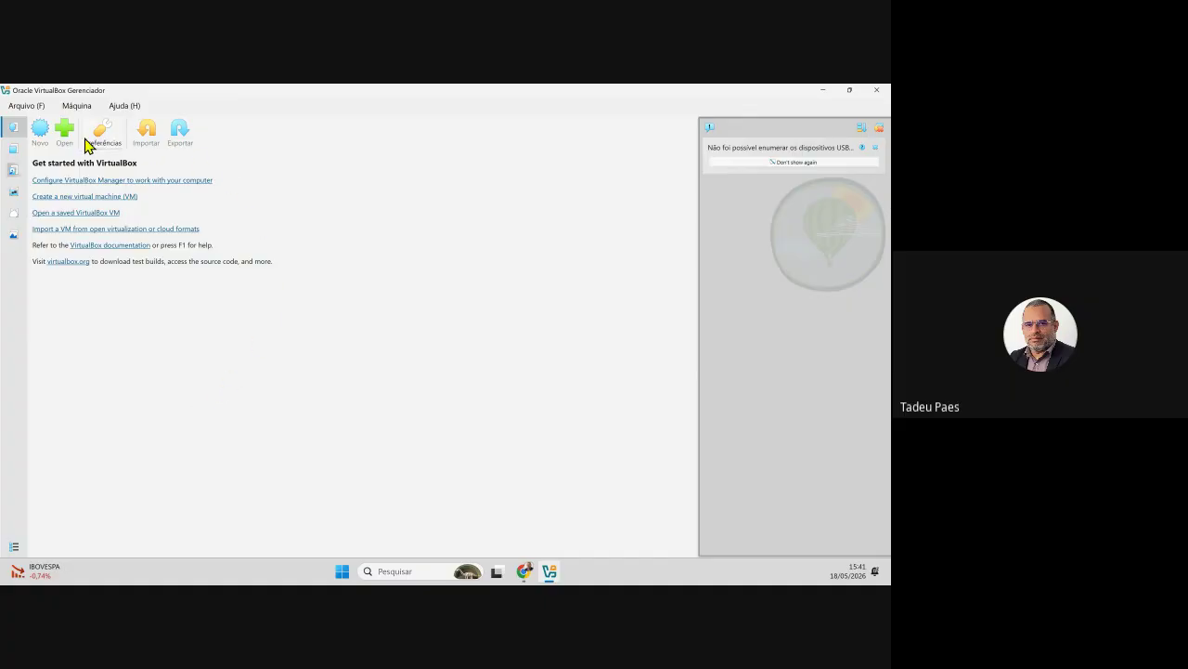
left_click(40, 132)
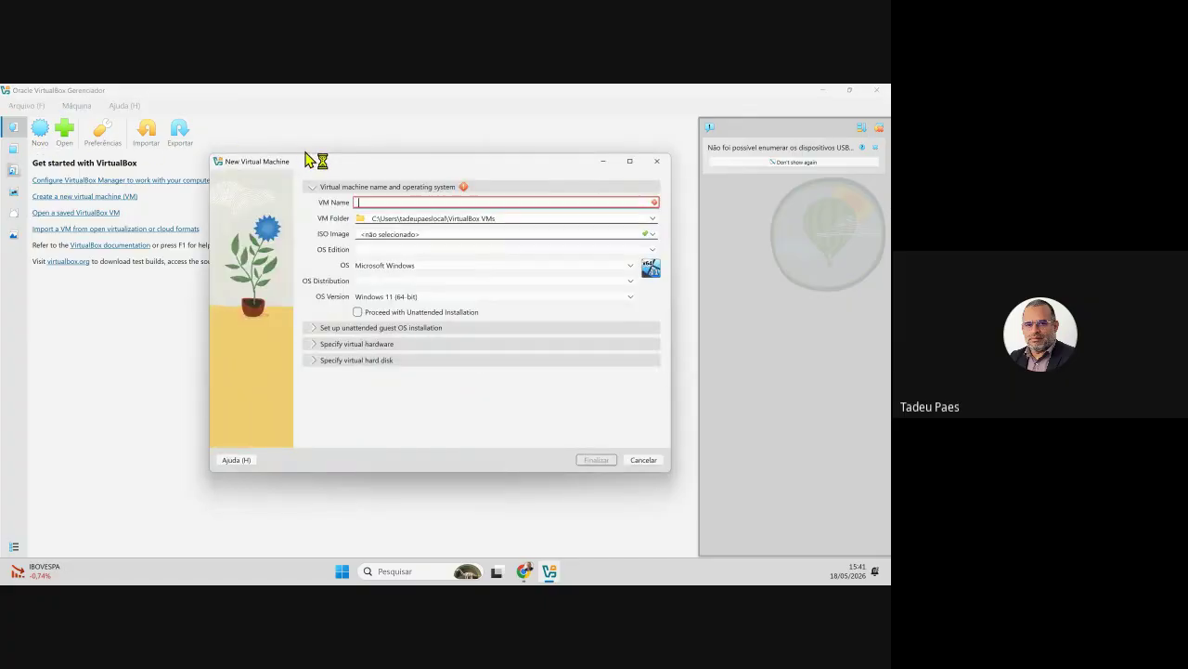
type("Almalinux")
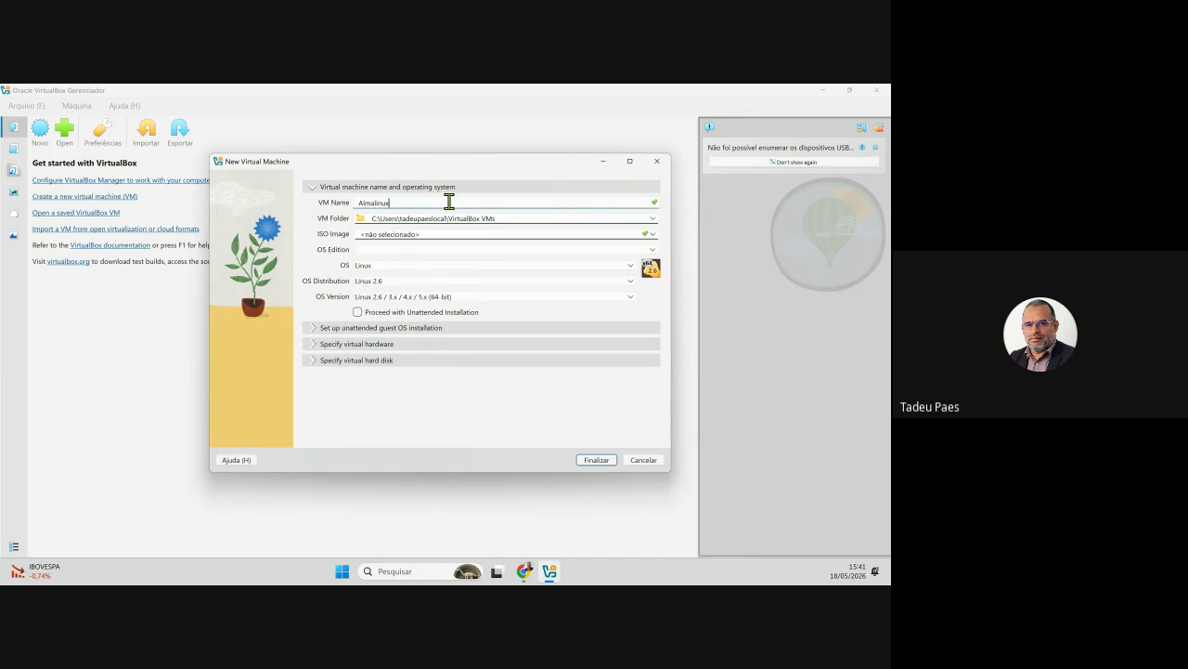
left_click(465, 218)
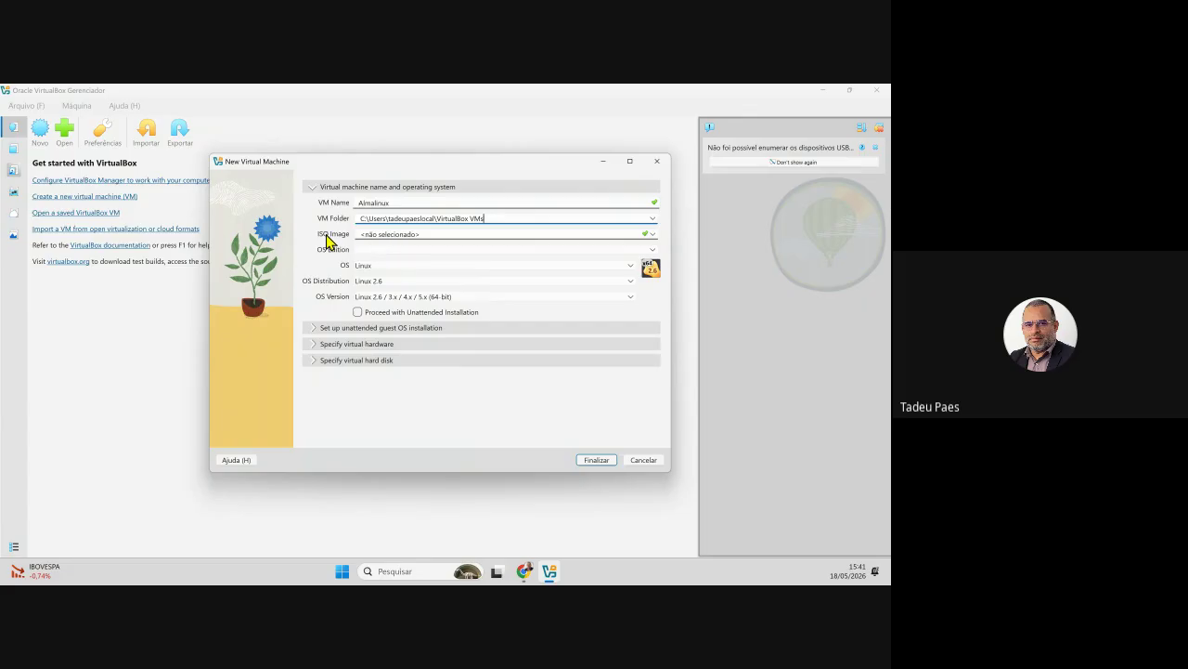
- Choose AlmaLinux-10.1-x86_64-dvd.iso as the ISO image, detected as Red Hat (64-bit)
left_click(653, 235)
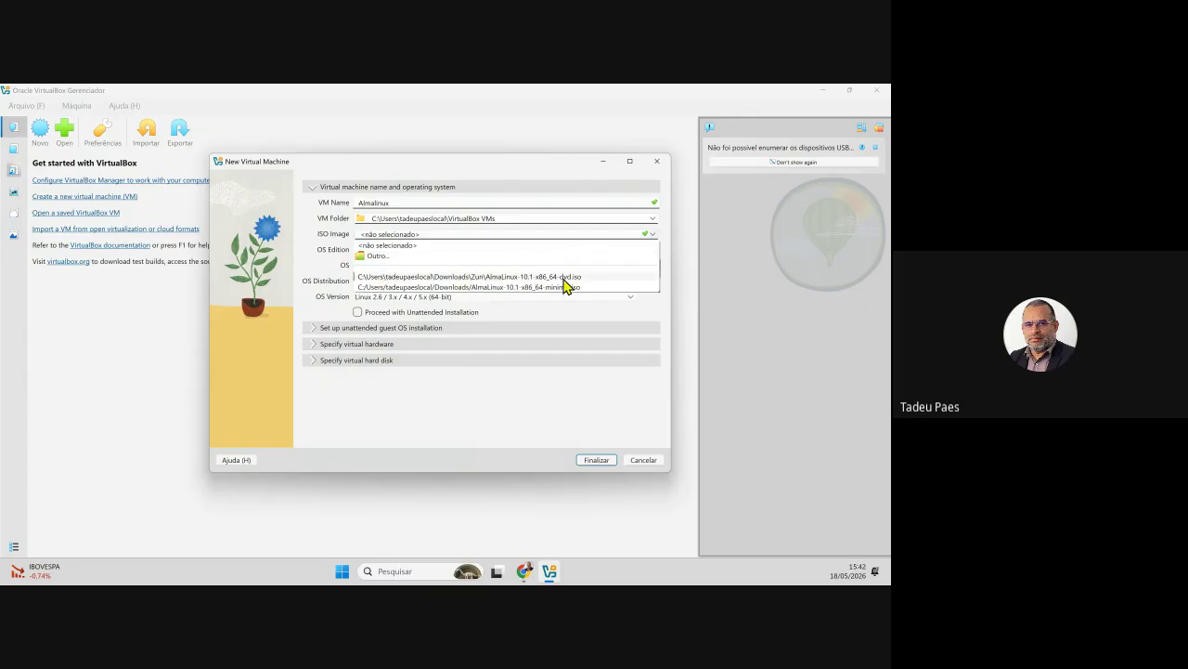
left_click(563, 278)
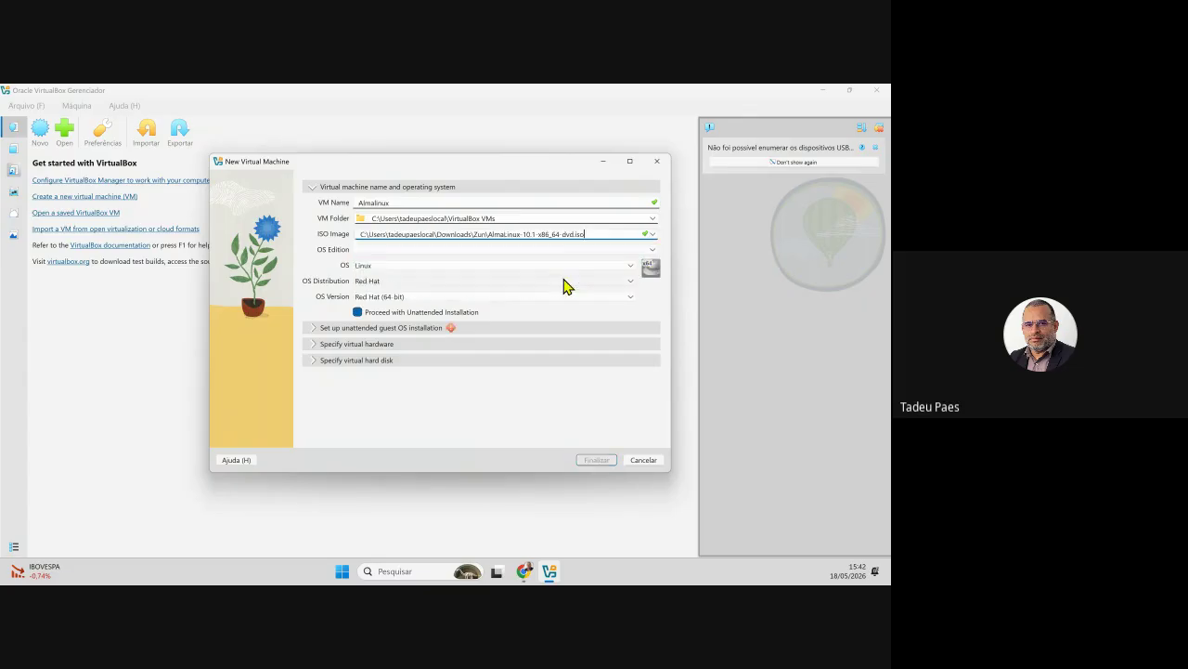
left_click(654, 237)
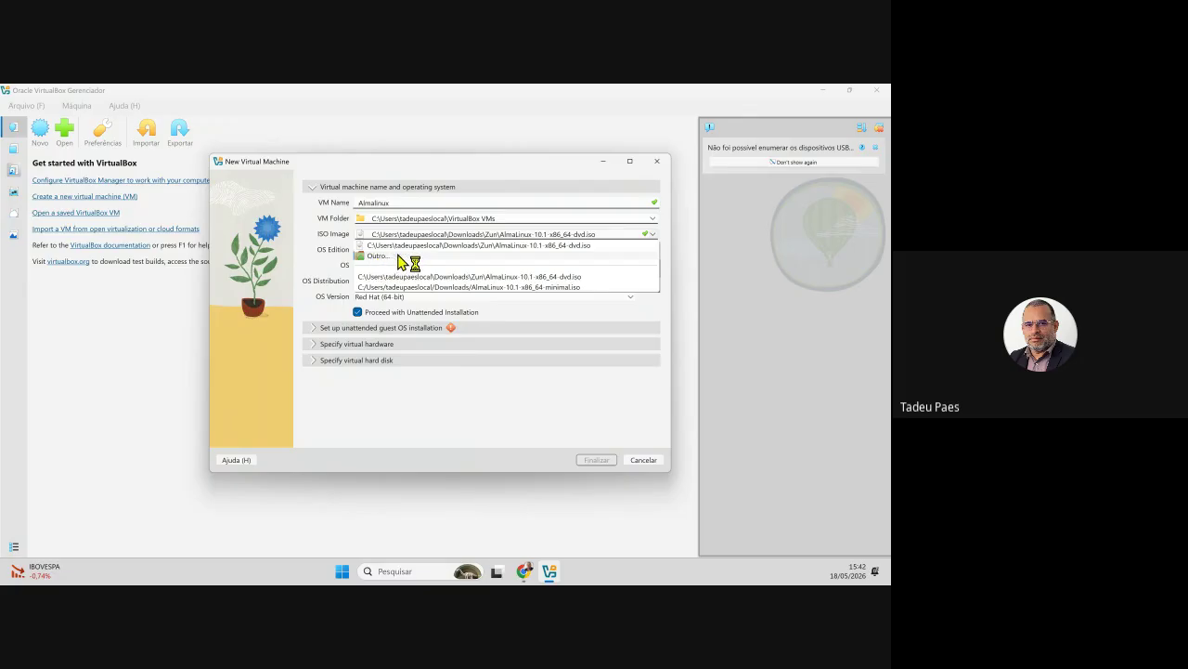
left_click(486, 182)
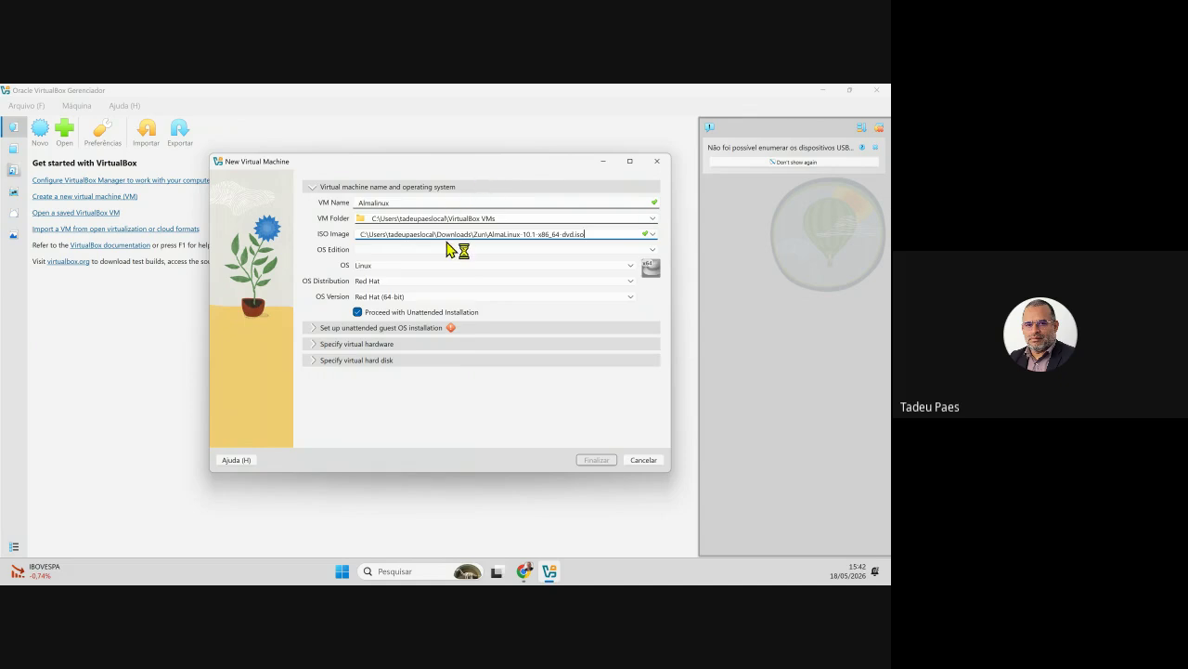
left_click(653, 235)
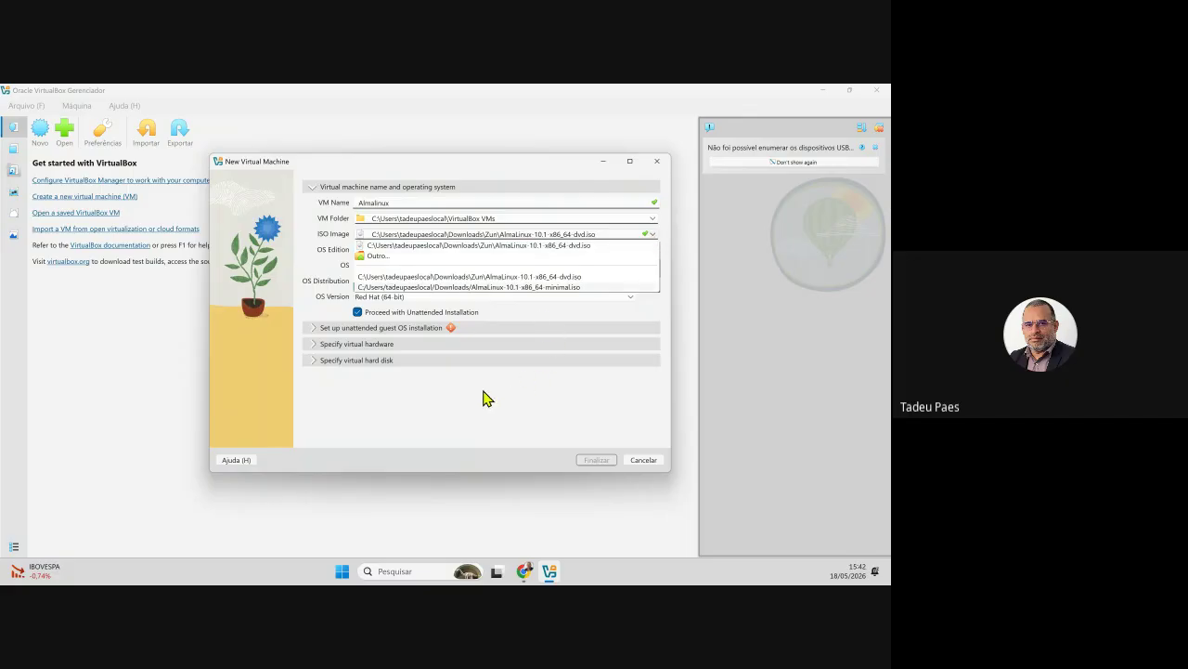
left_click(506, 392)
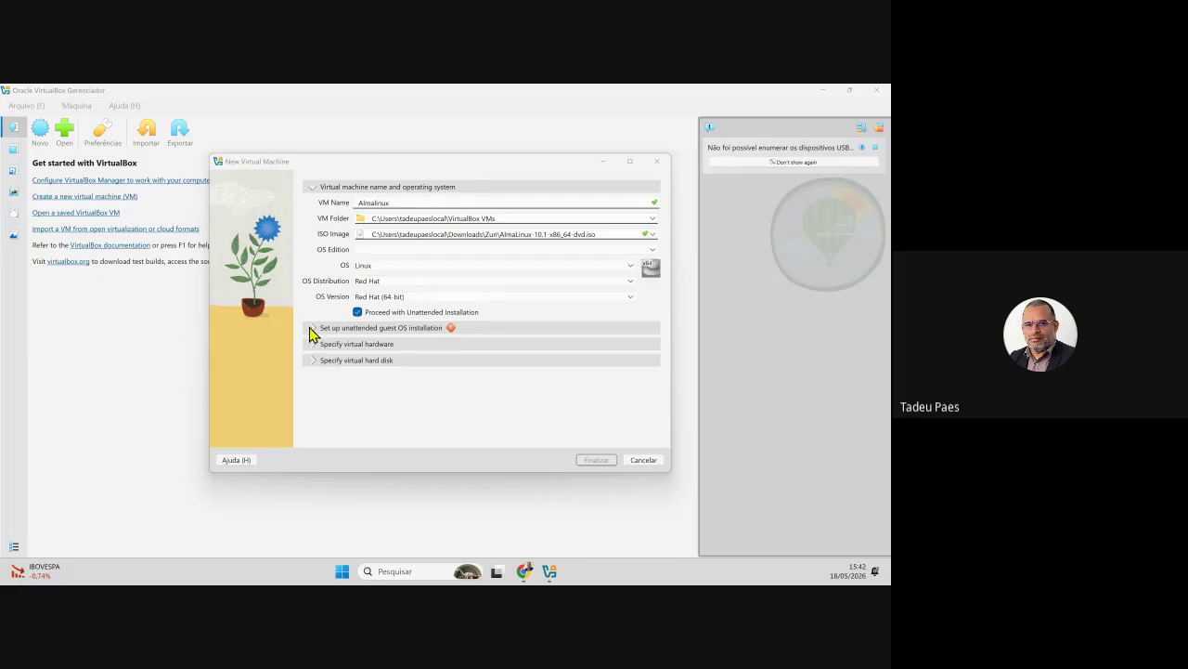
- Uncheck unattended installation and expand the virtual hardware section (2048 MB, 1 CPU, EFI off)
left_click(306, 329)
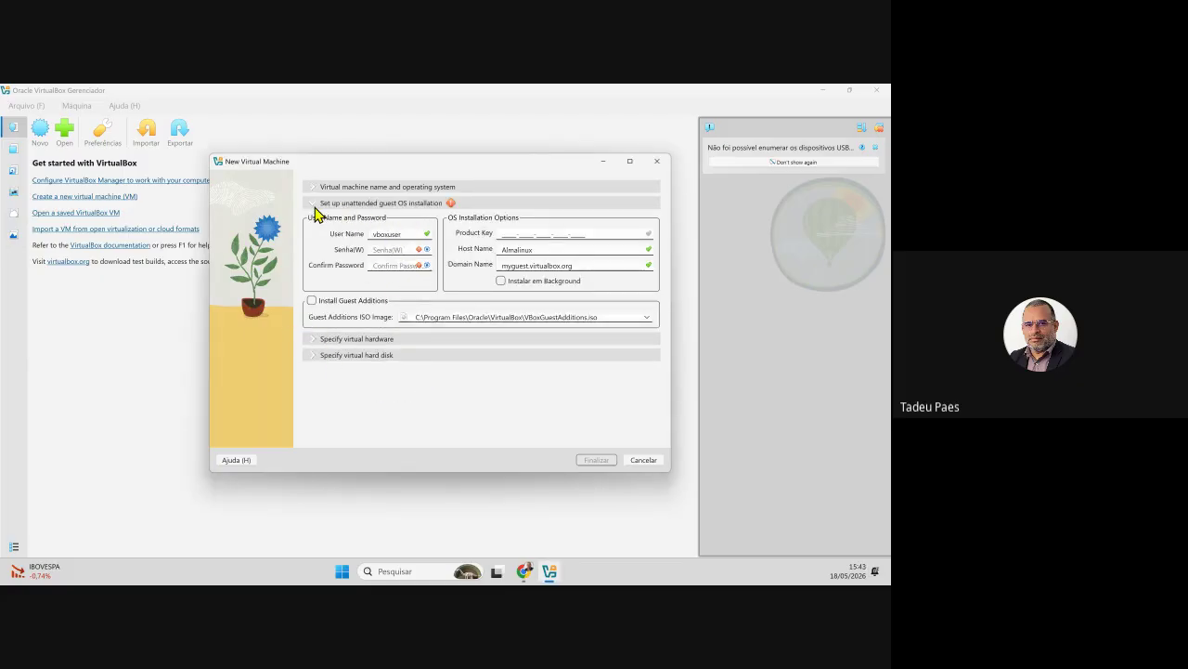
left_click(418, 191)
left_click(375, 312)
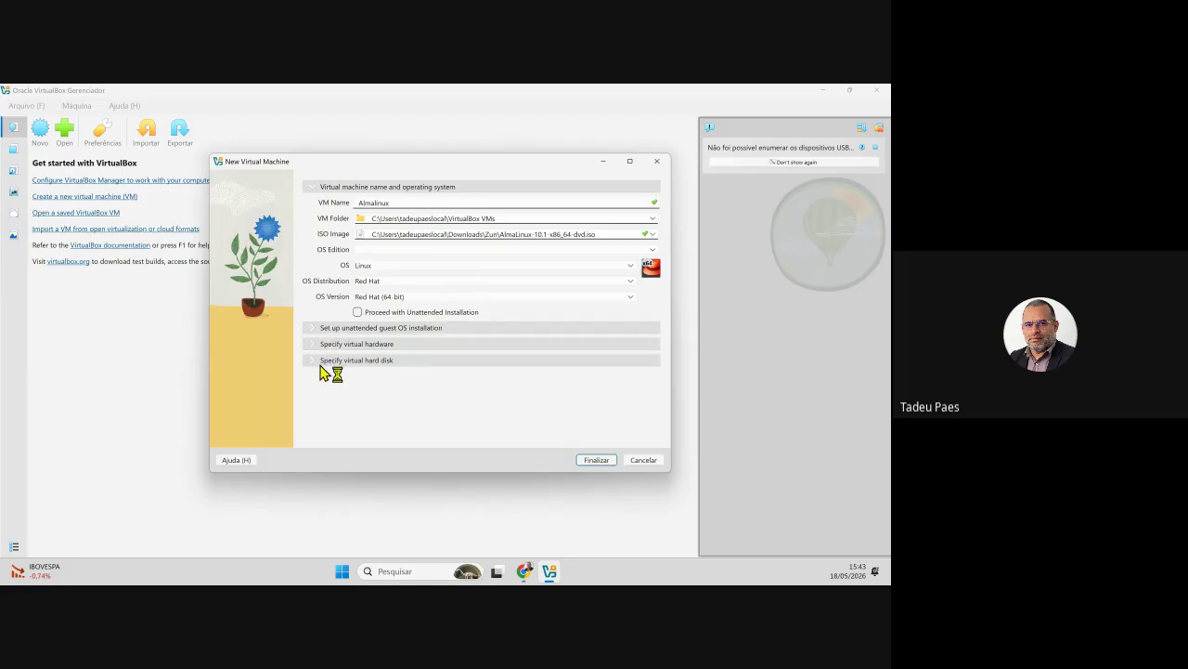
left_click(313, 329)
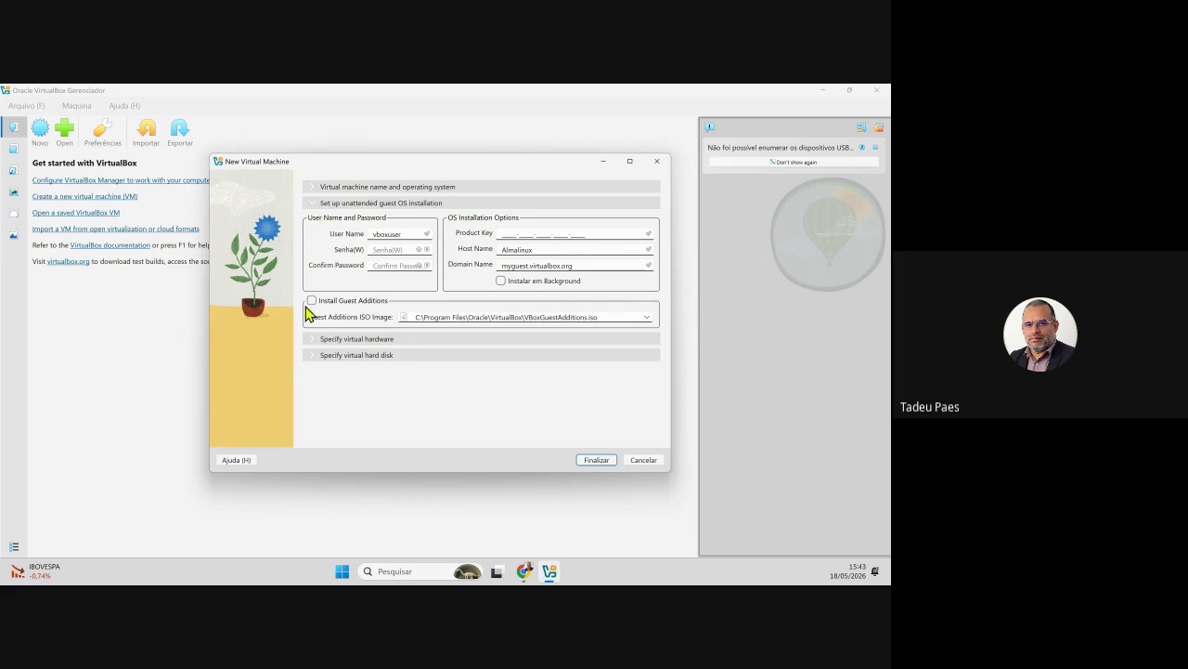
left_click(312, 340)
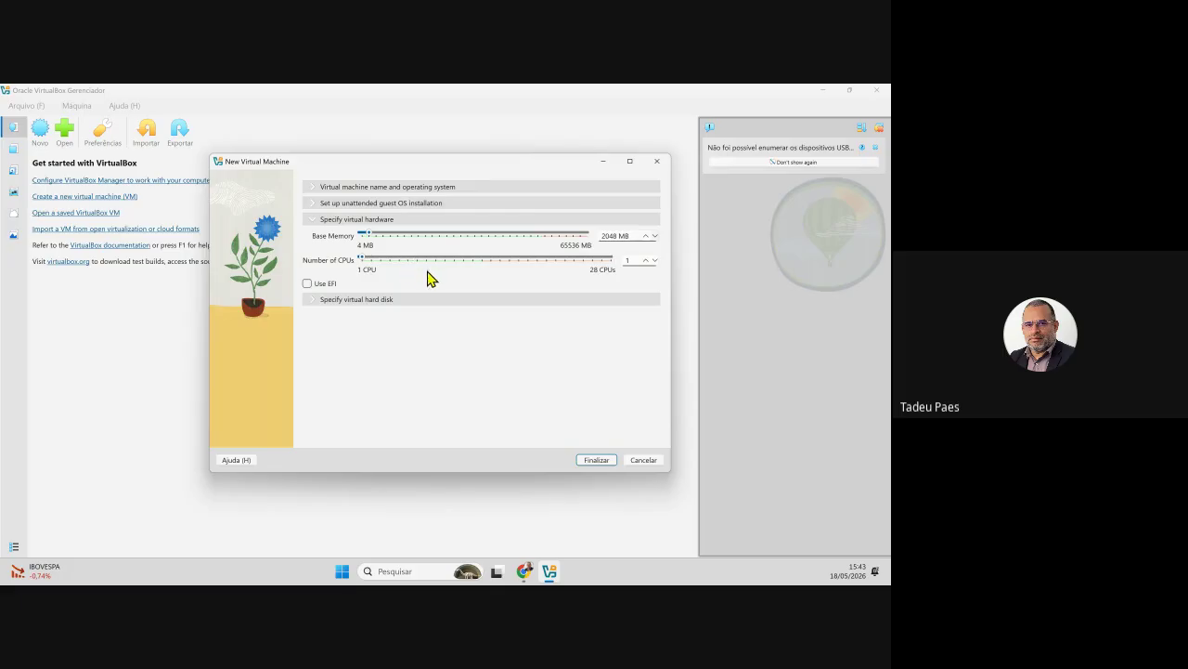
- Give Almalinux 2 CPUs and 4049 MB memory, keep the 20 GB VDI disk, and finish
left_click(646, 263)
left_click(647, 260)
left_click(646, 236)
left_click(330, 299)
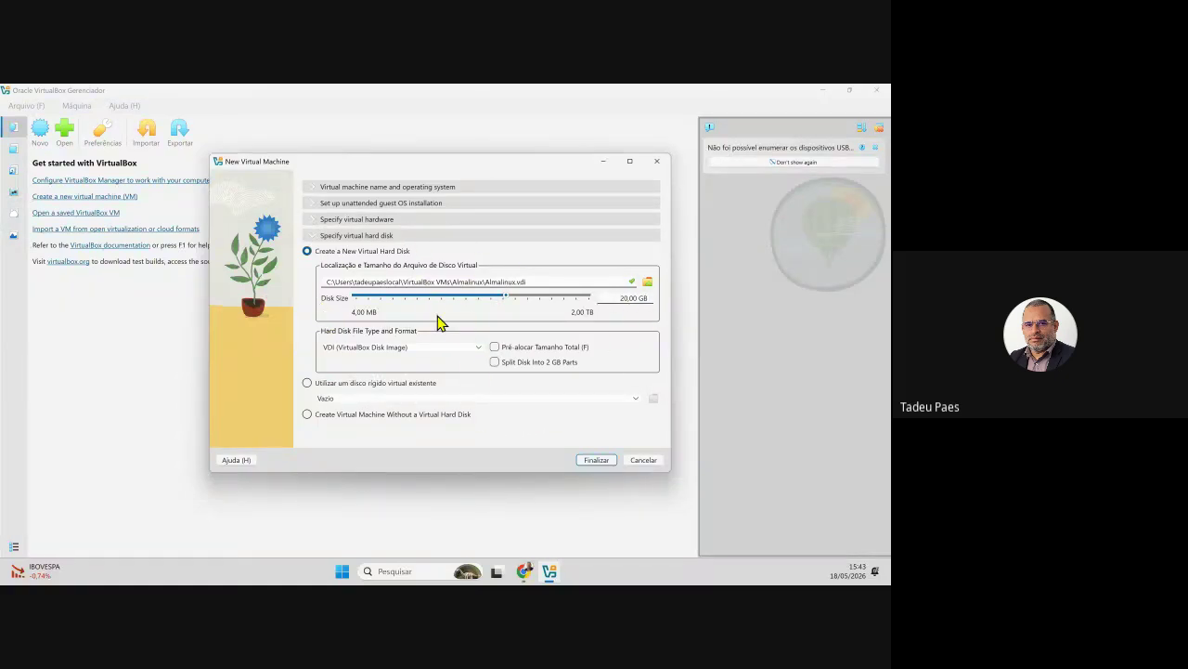
left_click(594, 460)
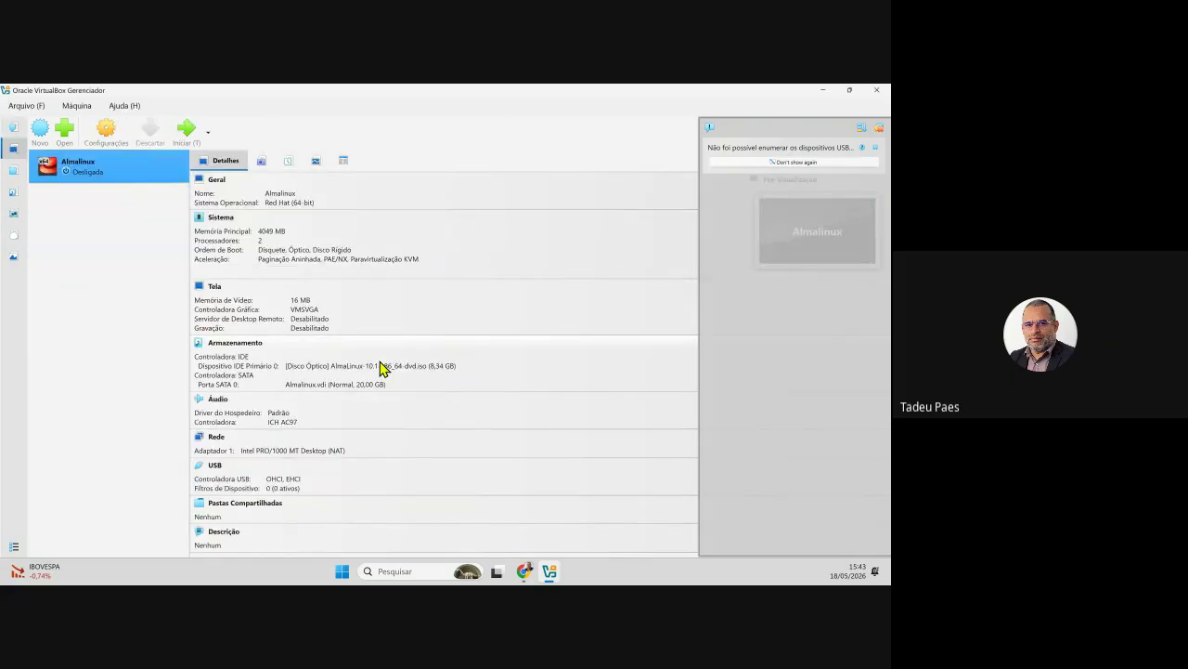
- Open the Almalinux VM's Settings, showing General identity as Linux, Red Hat (64-bit)
left_click(379, 367)
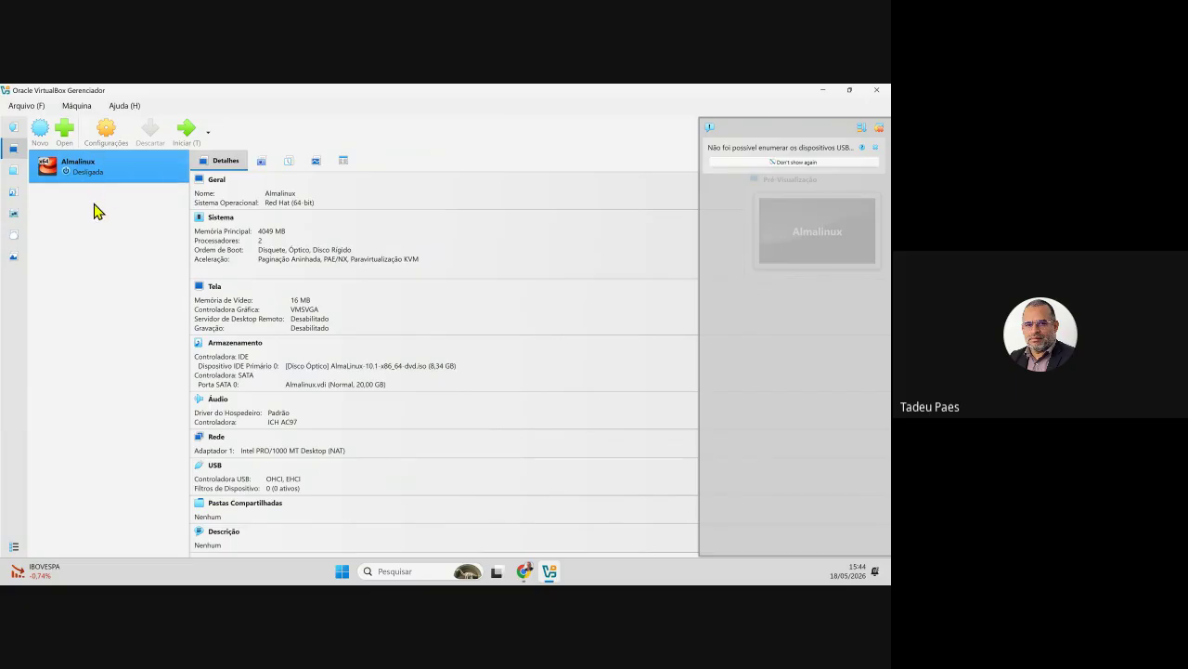
left_click(110, 136)
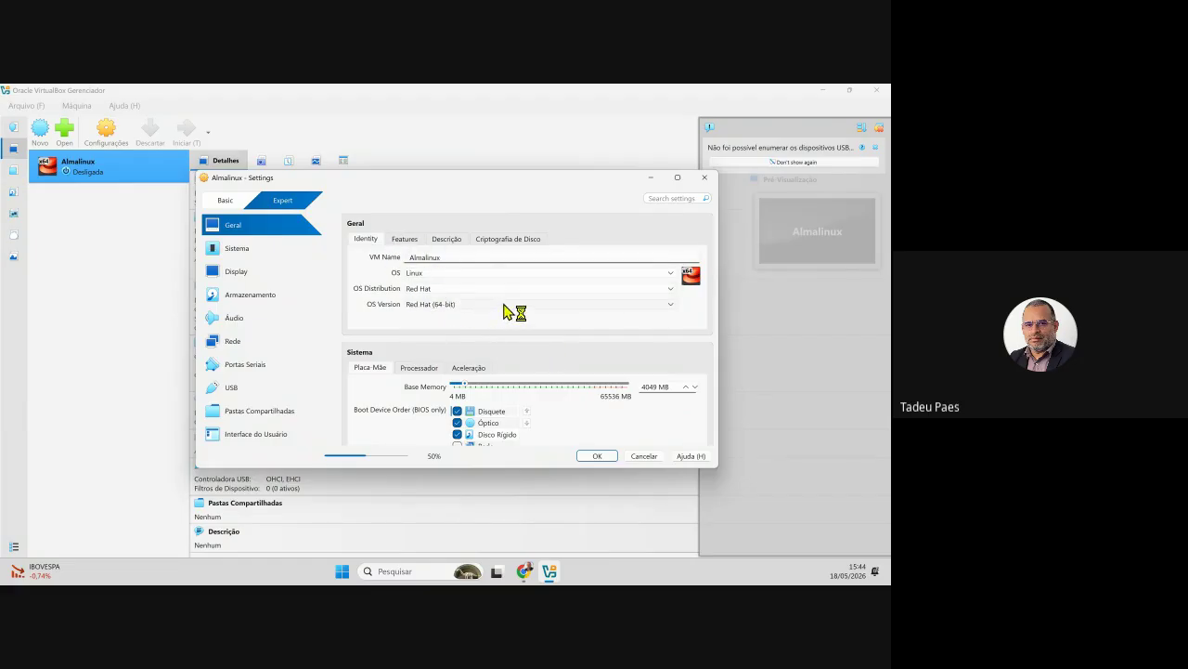
- Check the System processor and acceleration pages, keeping paravirtualization at Padrão with Nested Paging on
left_click(262, 259)
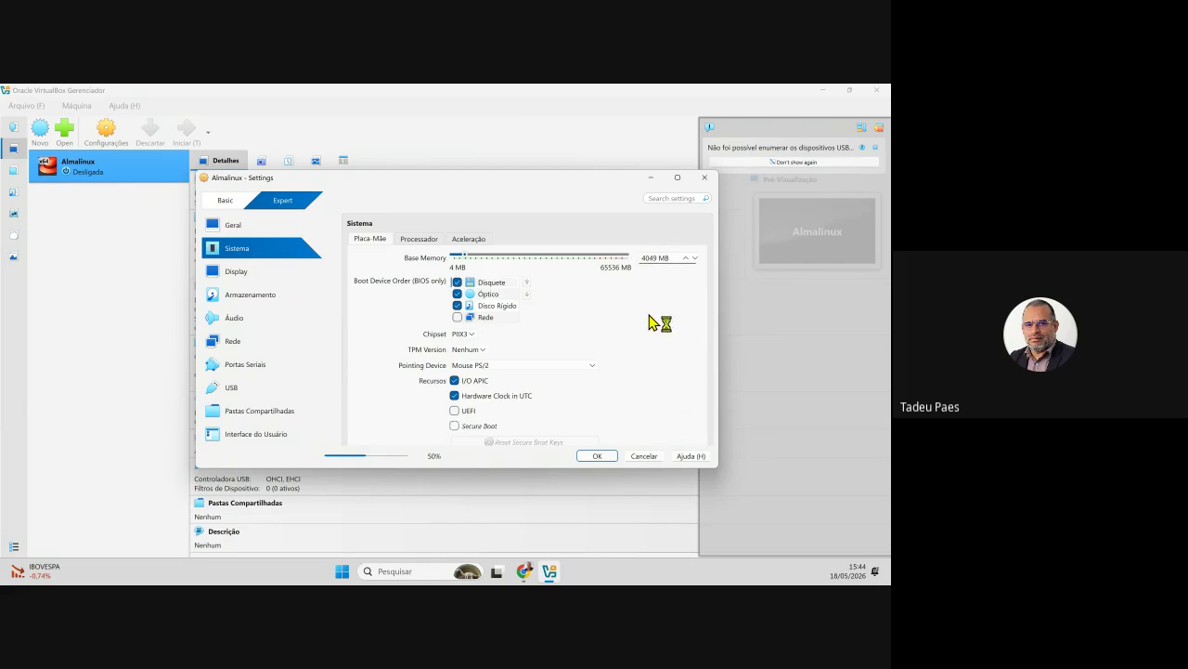
left_click(410, 241)
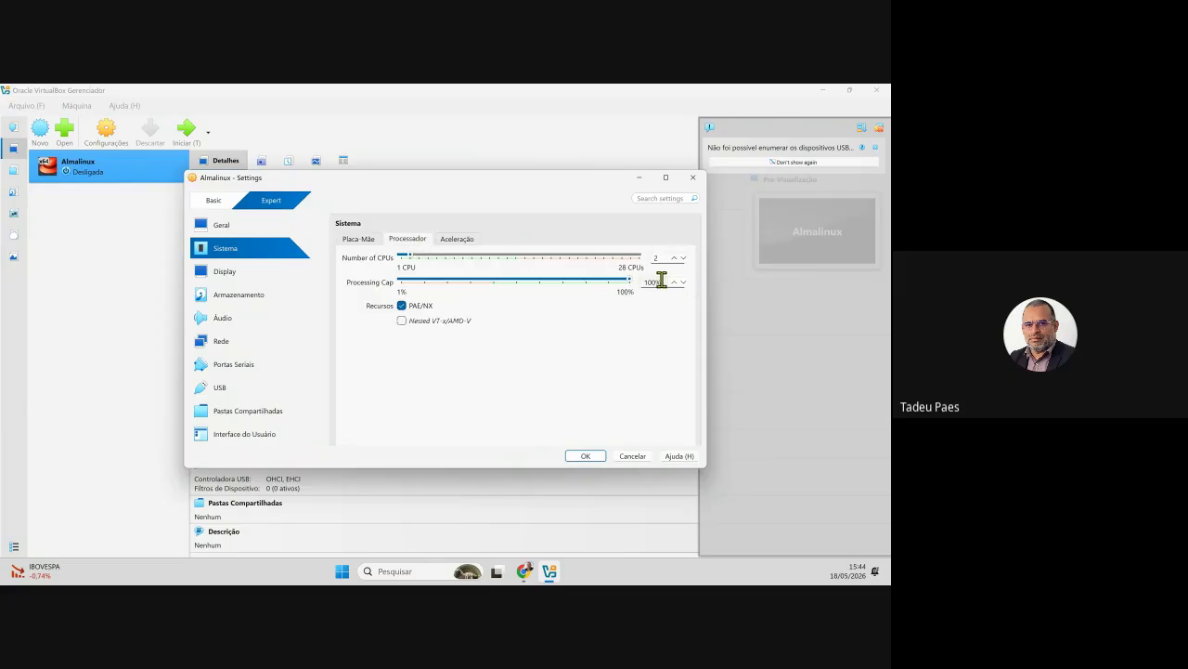
left_click(443, 239)
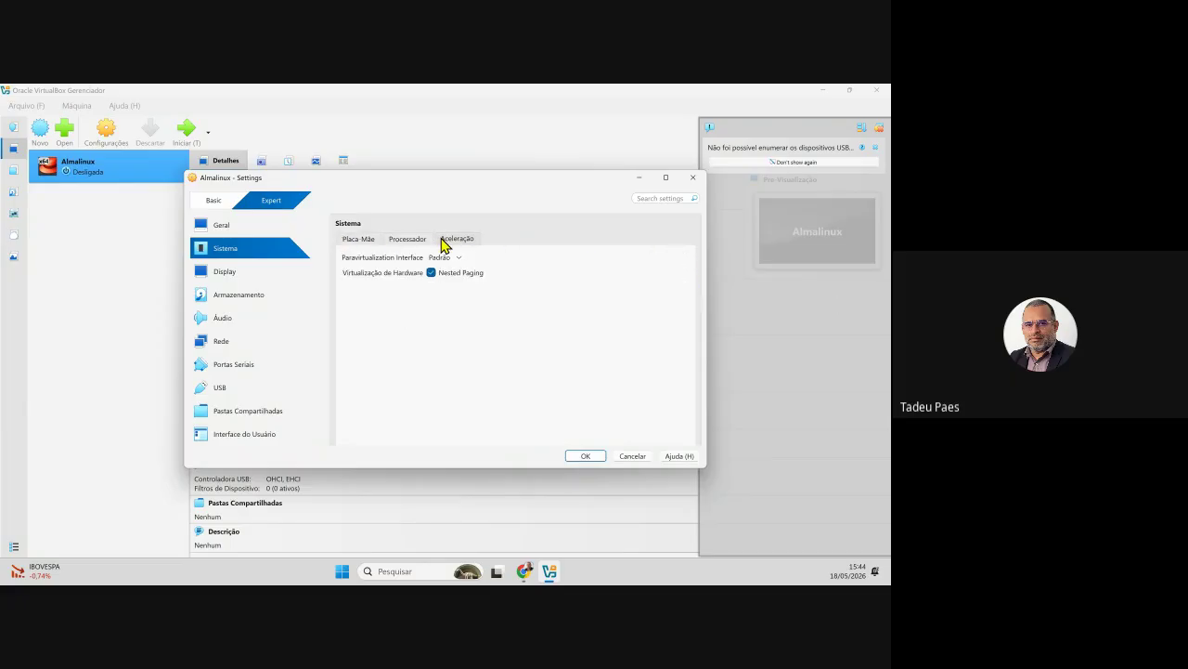
left_click(452, 258)
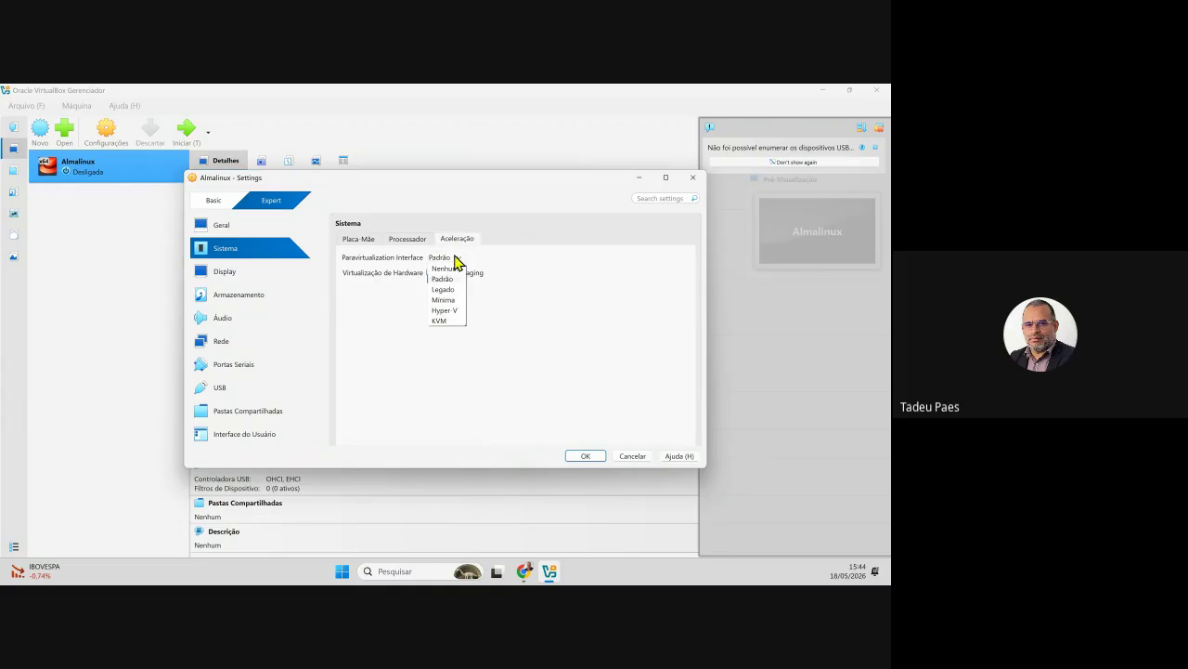
left_click(407, 272)
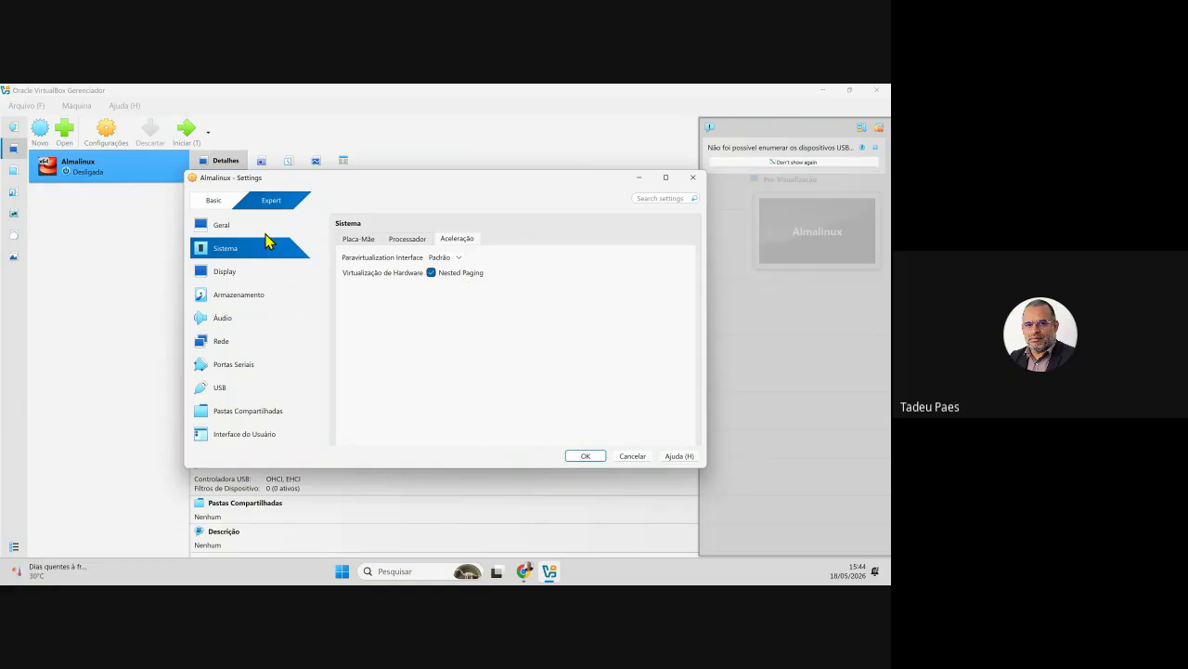
- Look over the Display and Storage settings, leaving 3D Acceleration unchecked with 16 MB video memory
left_click(230, 281)
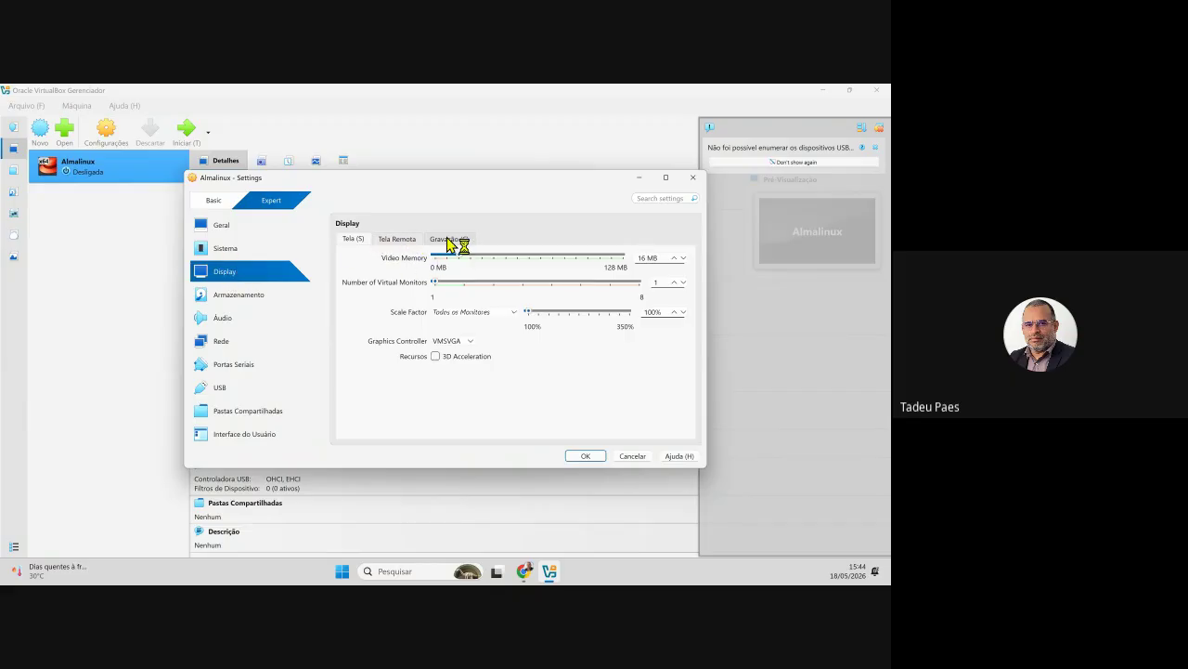
left_click(271, 299)
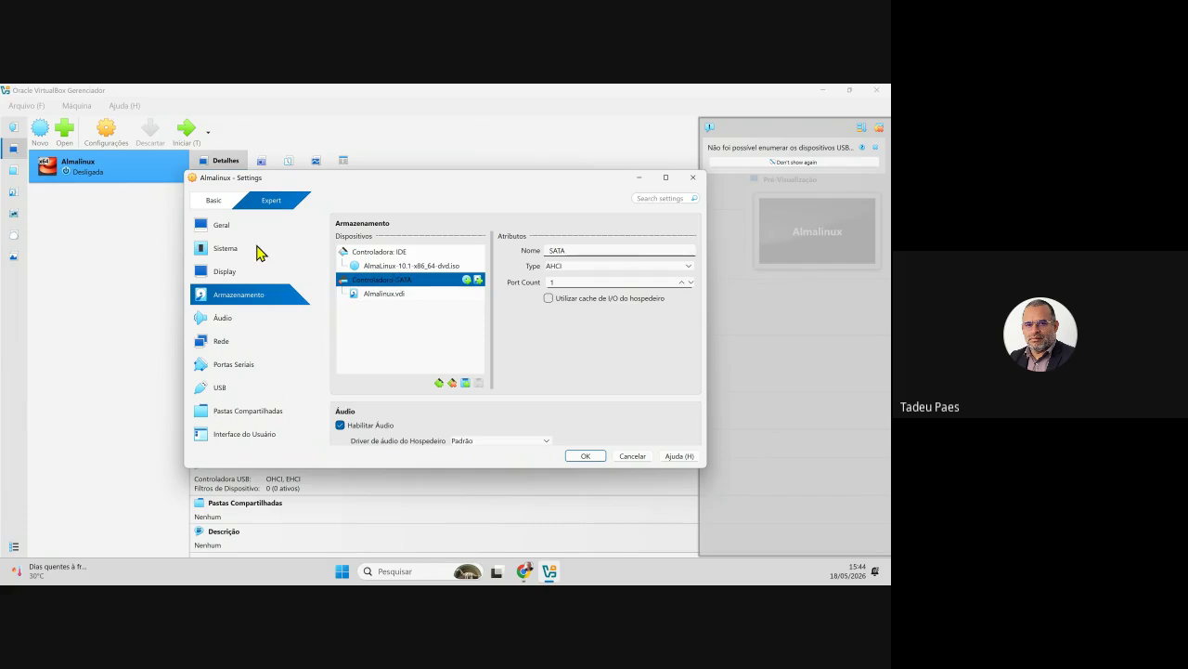
left_click(243, 272)
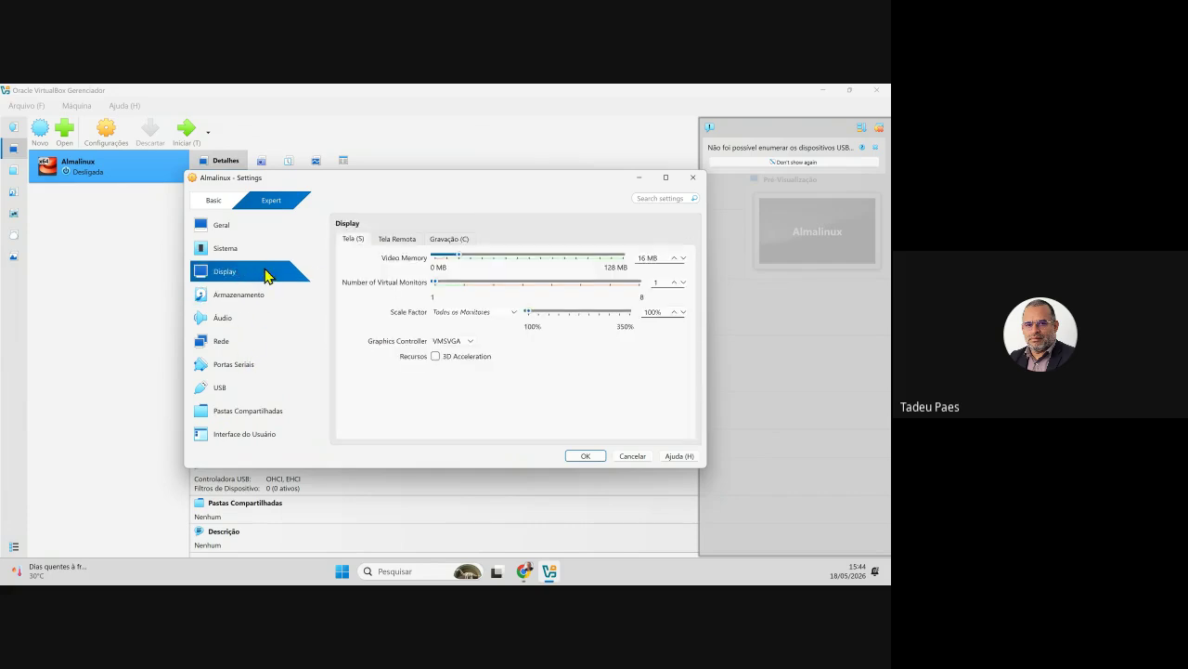
left_click(436, 356)
left_click(436, 356)
left_click(437, 356)
left_click(436, 356)
- View the Remote Display, Recording and Network adapter settings, then return to General
left_click(407, 239)
left_click(442, 239)
left_click(353, 238)
left_click(228, 342)
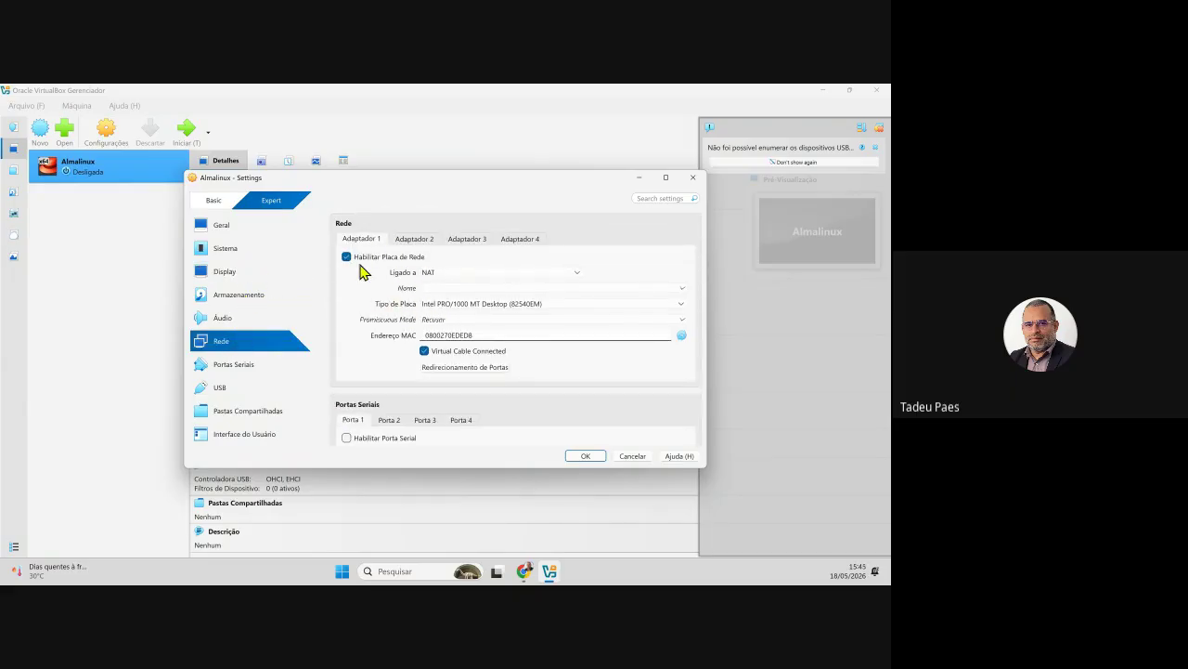
left_click(221, 228)
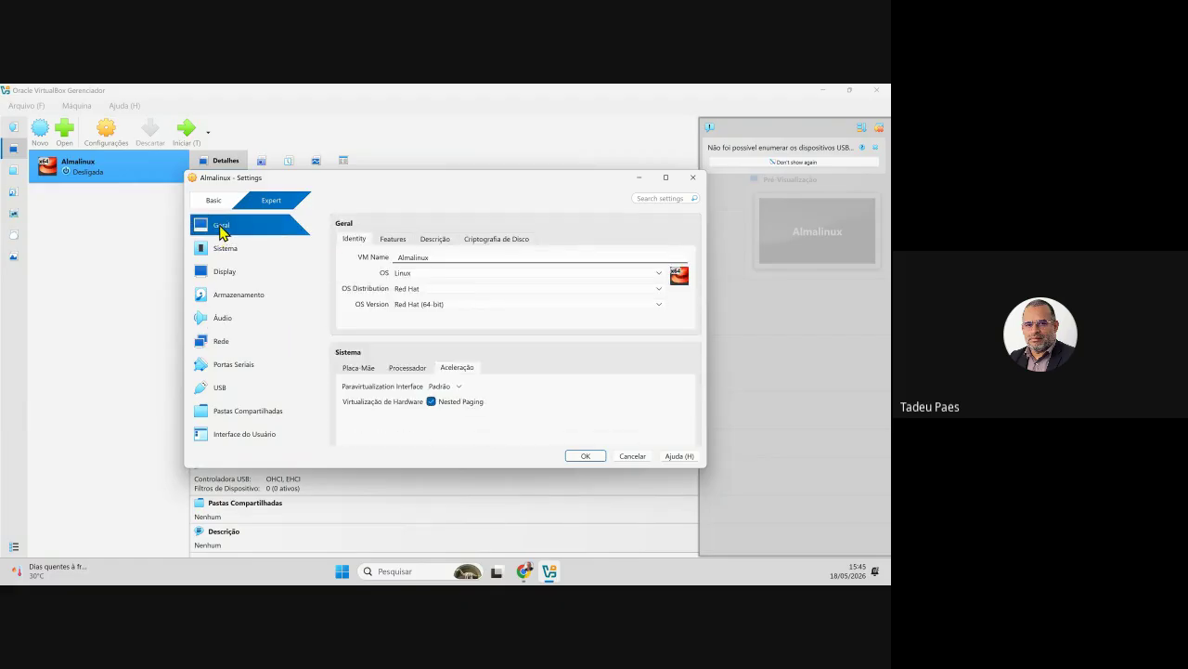
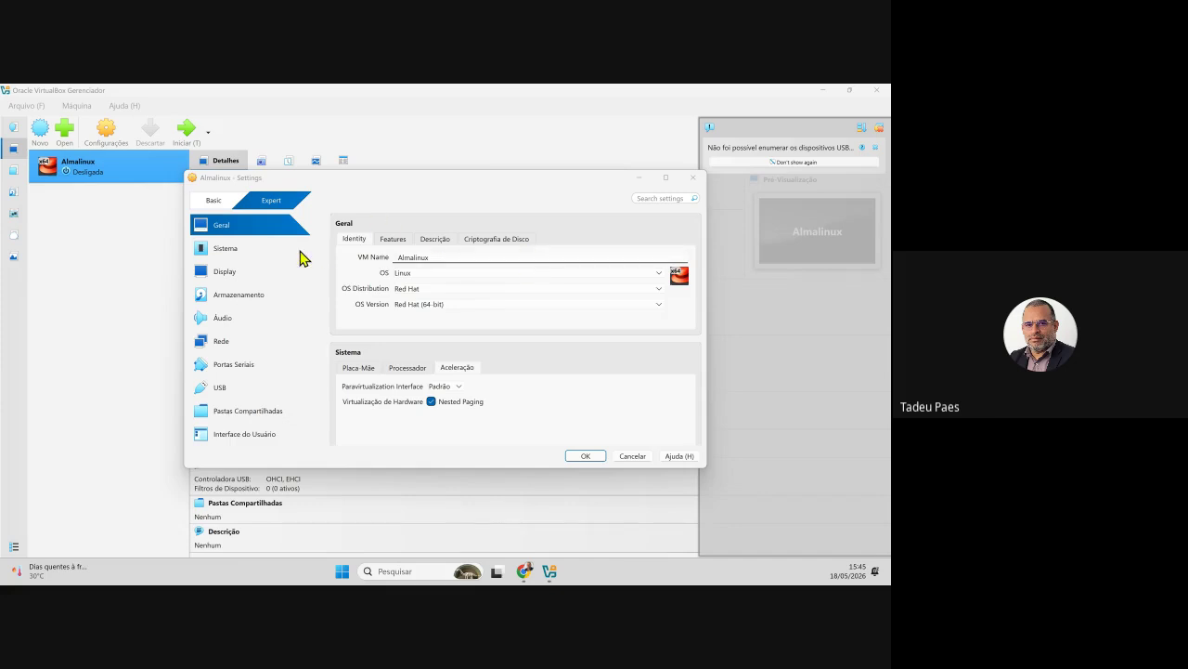
- Under Sistema > Aceleração, change the Almalinux VM's paravirtualization interface to Hyper-V and click OK
left_click(247, 250)
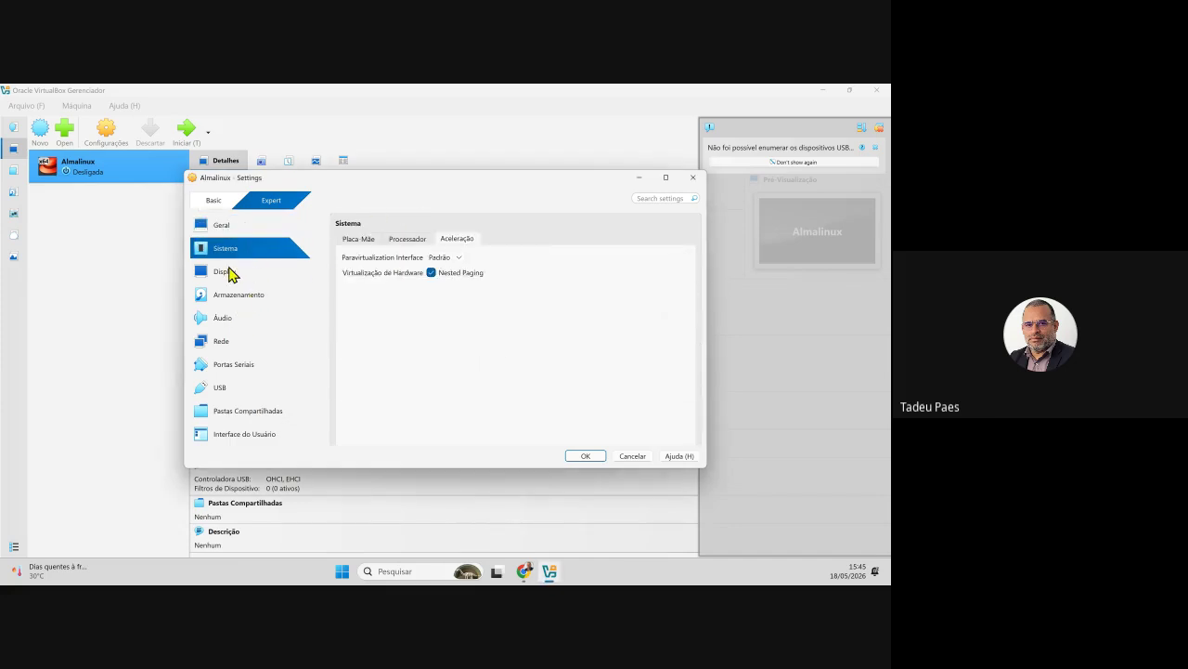
left_click(358, 238)
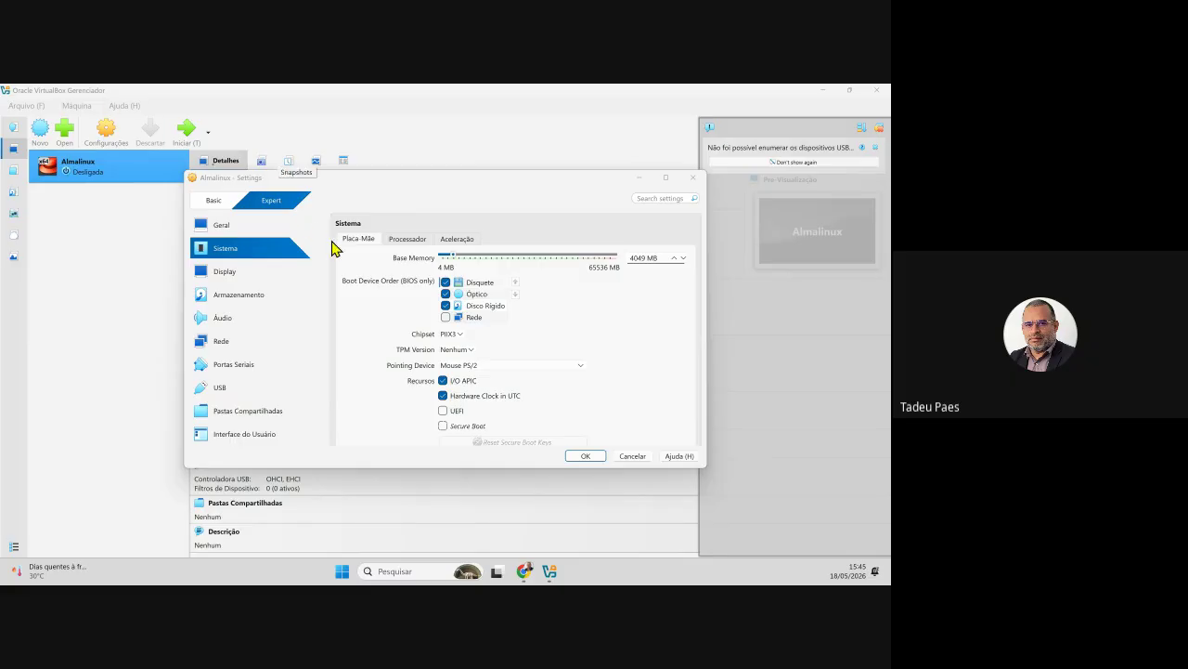
left_click(418, 241)
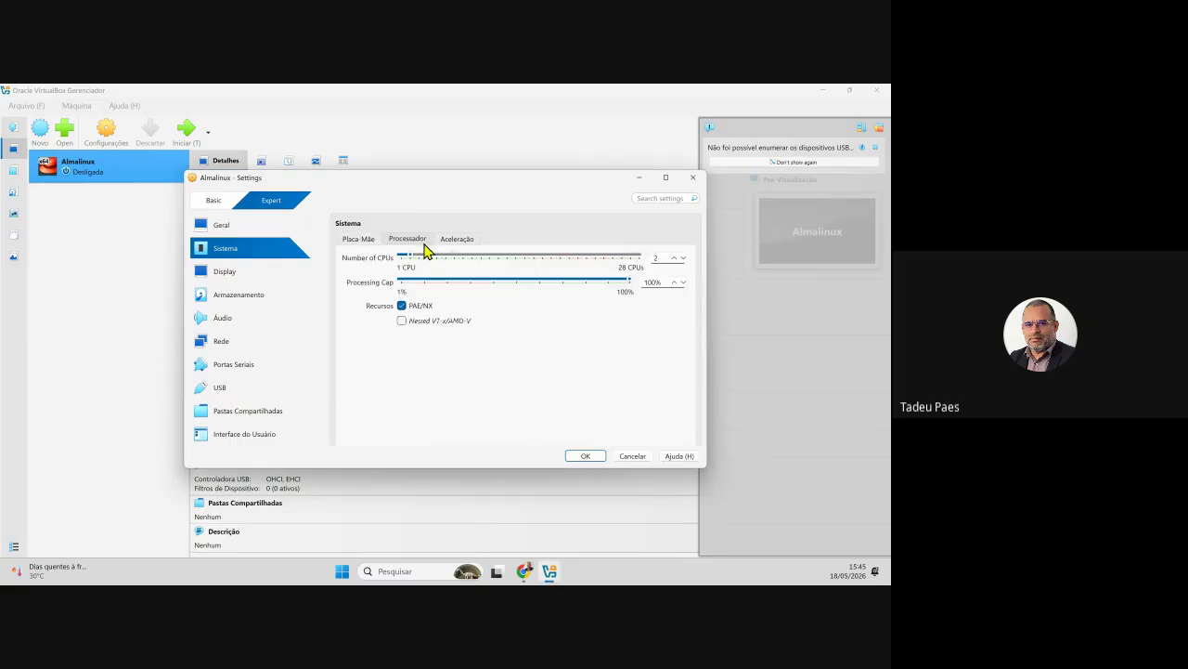
left_click(451, 242)
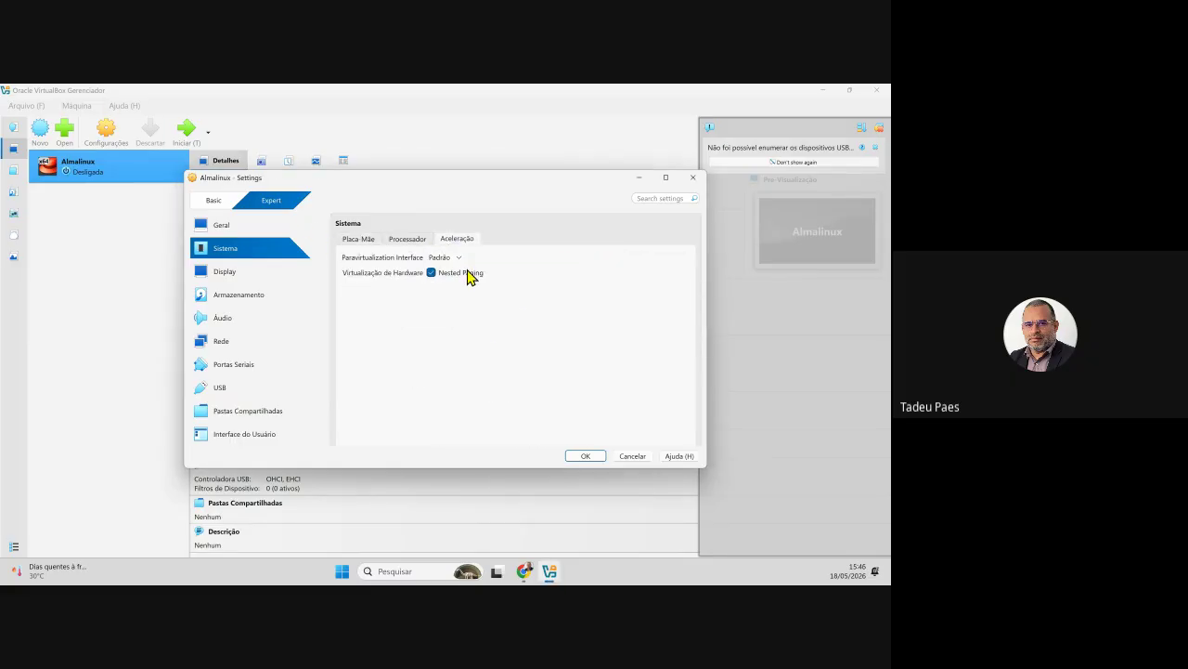
left_click(457, 257)
left_click(442, 311)
left_click(585, 456)
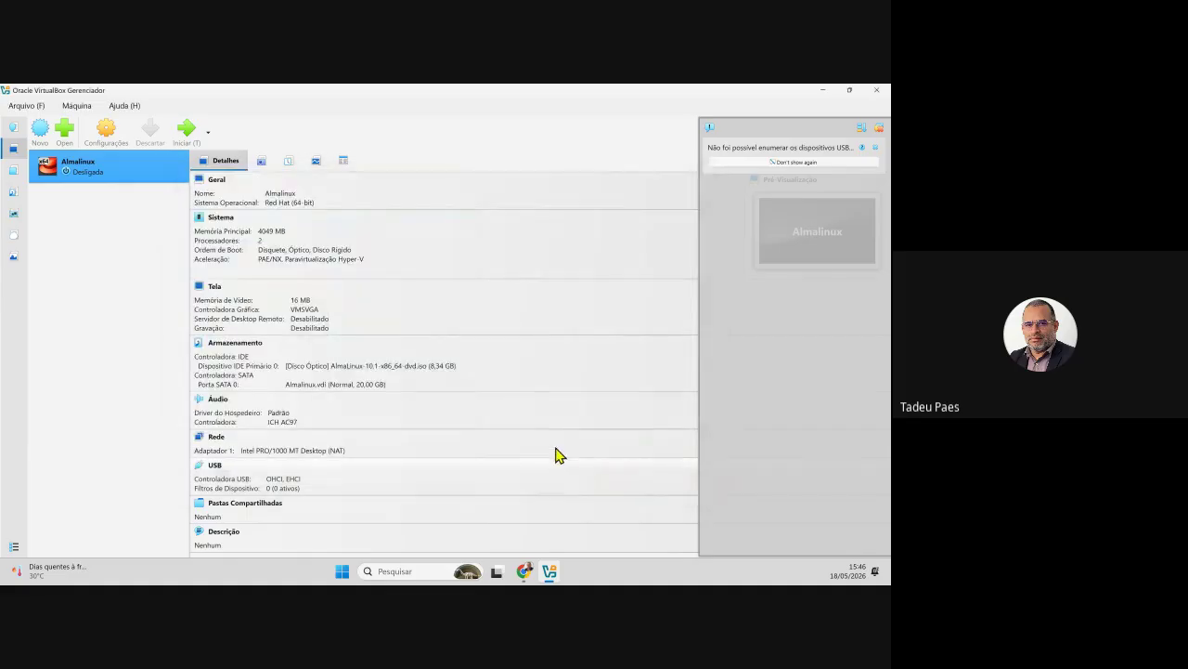
- Start the Almalinux VM, boot the Install AlmaLinux GRUB entry, and enlarge and reposition its window
left_click(186, 132)
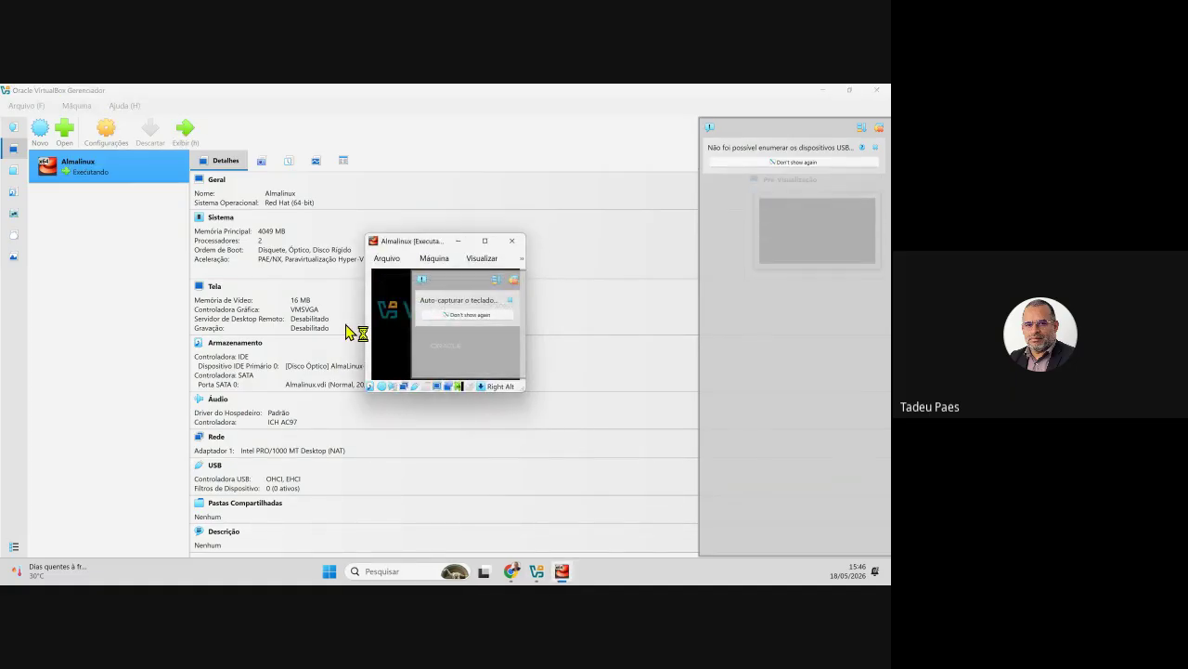
left_click(518, 280)
key("Up")
key("Return")
left_click_drag(526, 370, 697, 488)
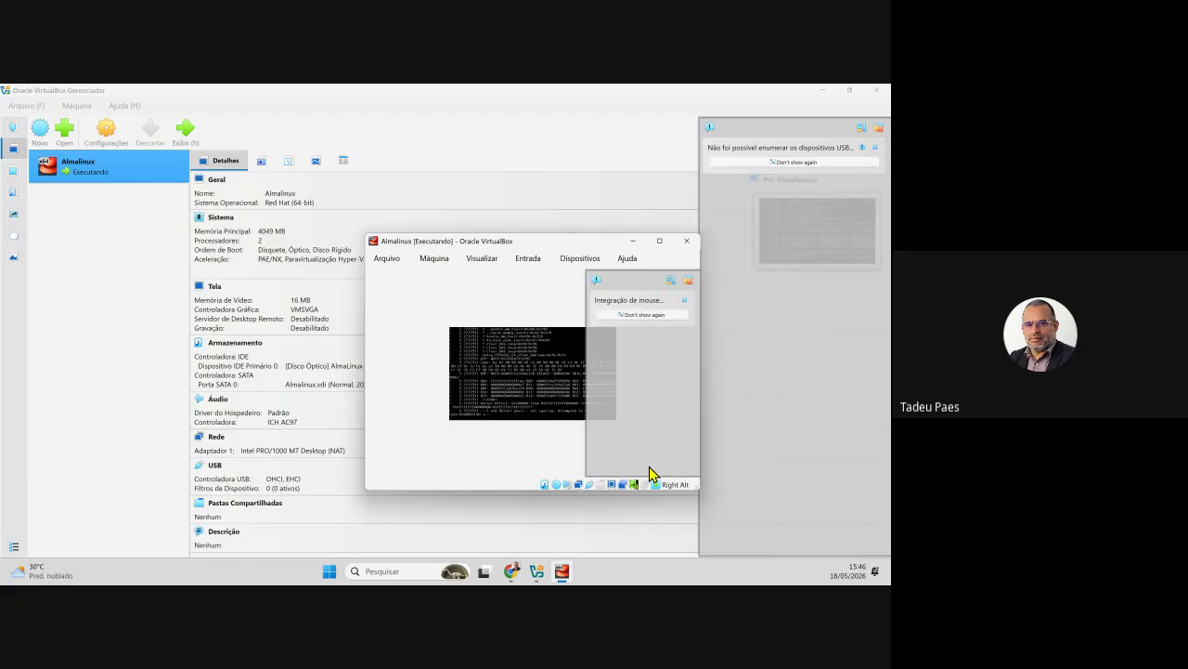
left_click(685, 300)
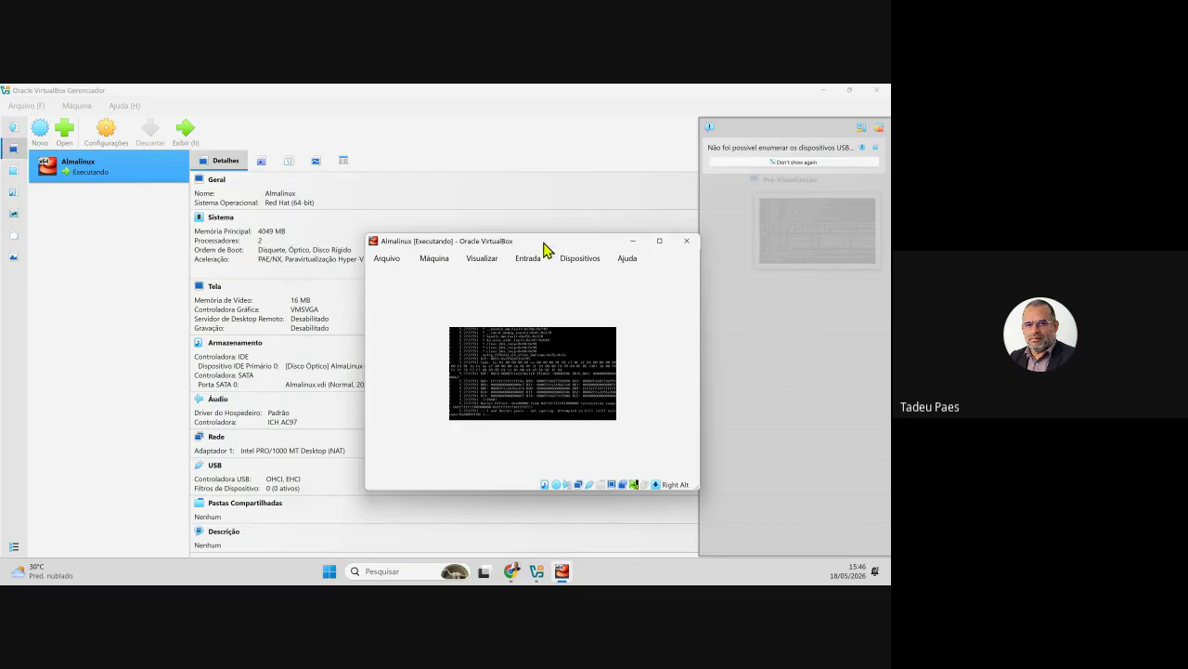
left_click_drag(544, 243, 350, 202)
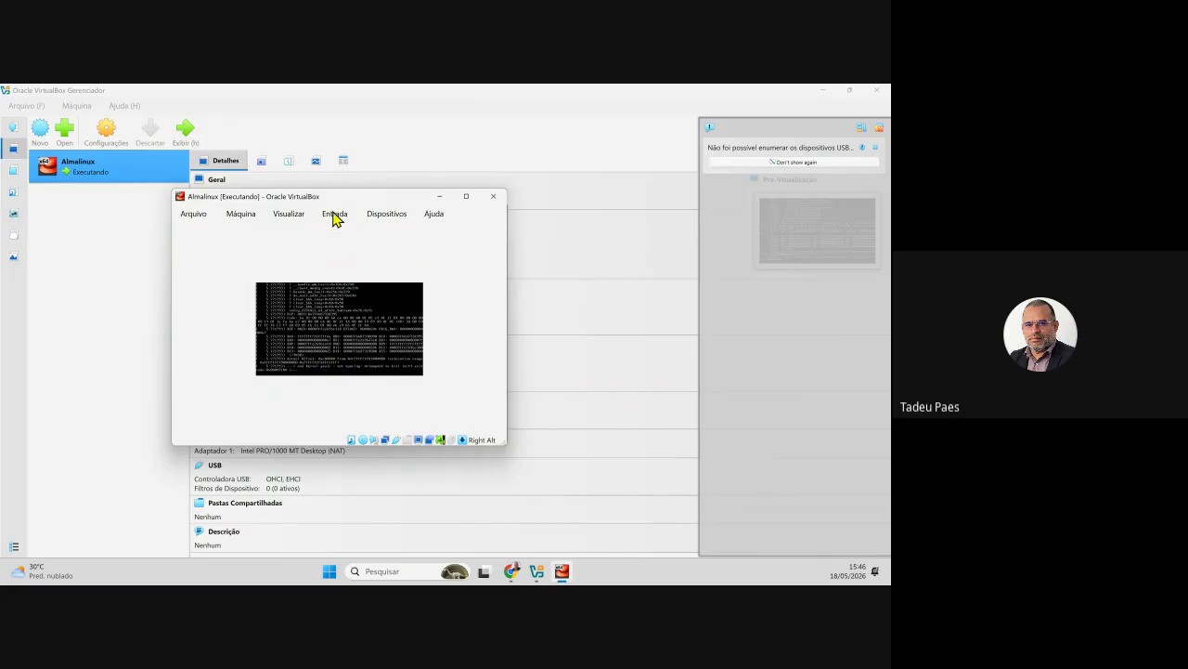
- Power off the Almalinux VM via Fechar > Desligar a máquina and clear the USB notifications
left_click(211, 215)
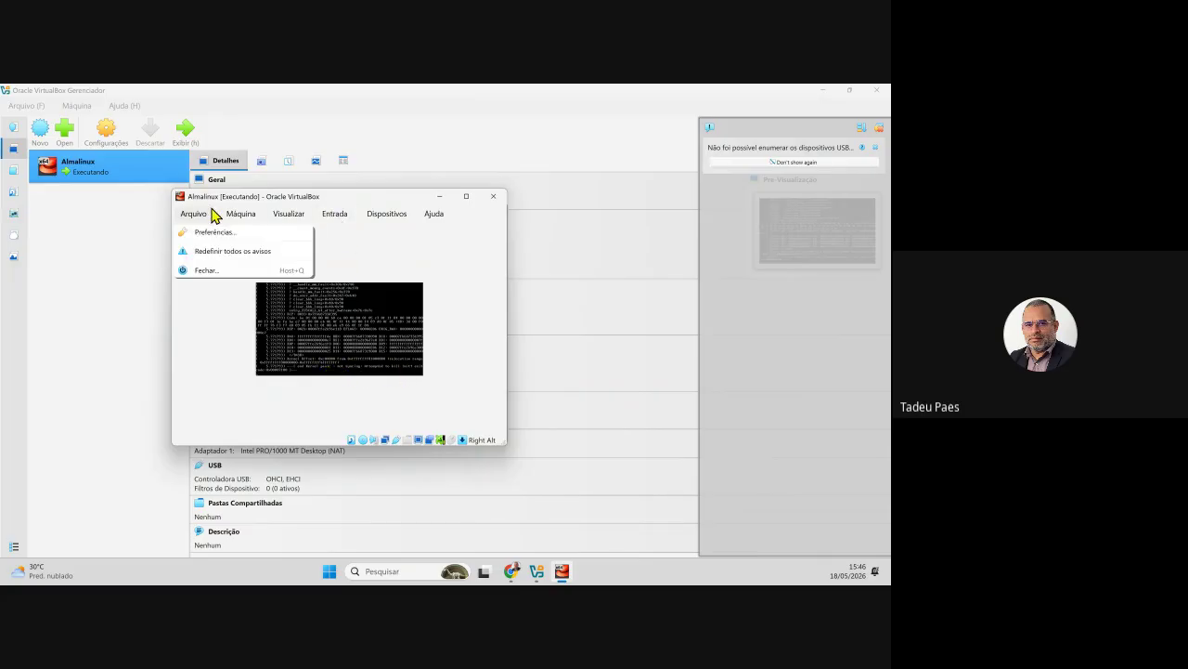
left_click(207, 268)
left_click(311, 335)
left_click(295, 356)
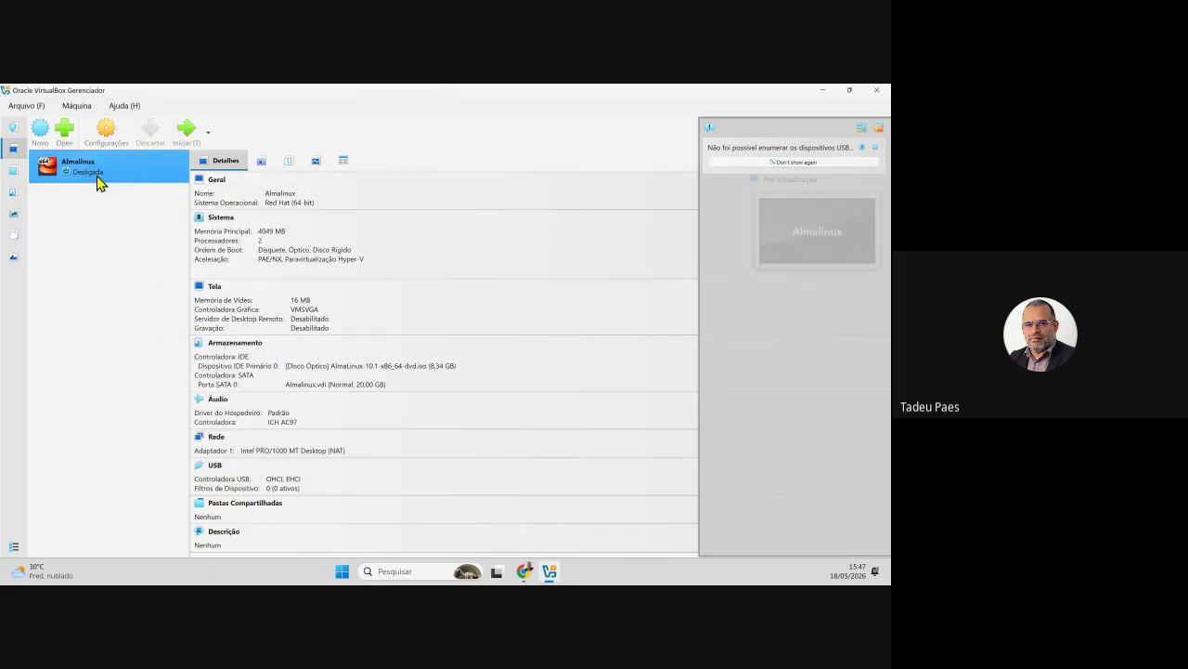
left_click(878, 130)
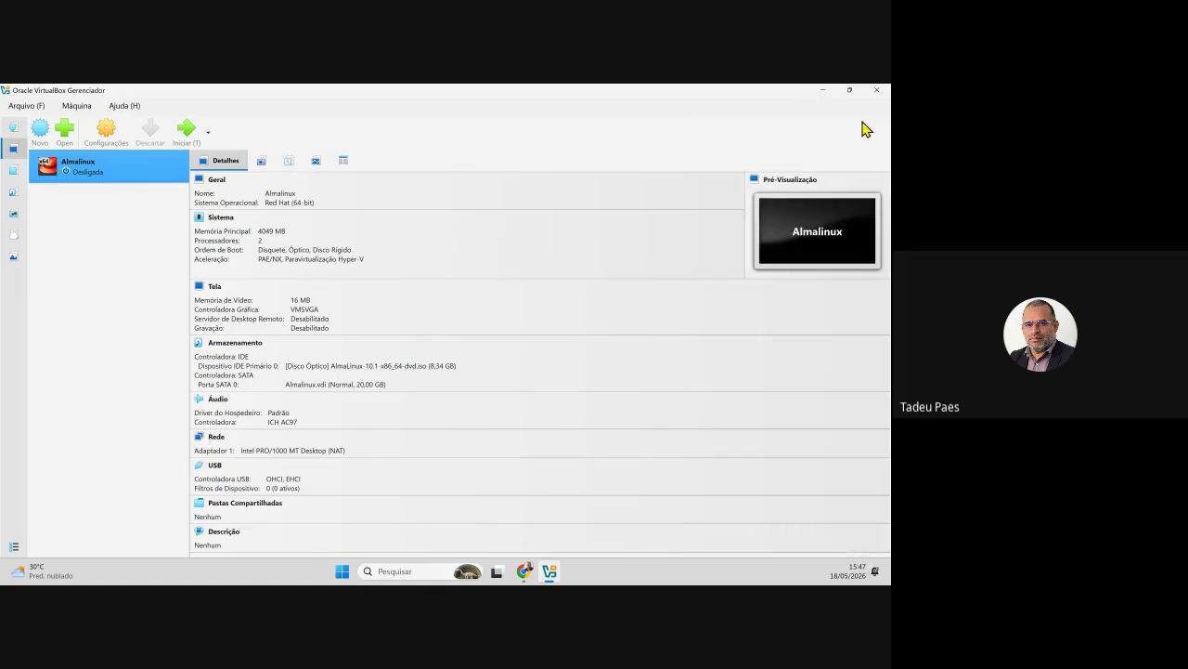
- Bring Chrome back, detach a new tab into its own window, and search Google for 'rocklinux'
left_click(820, 92)
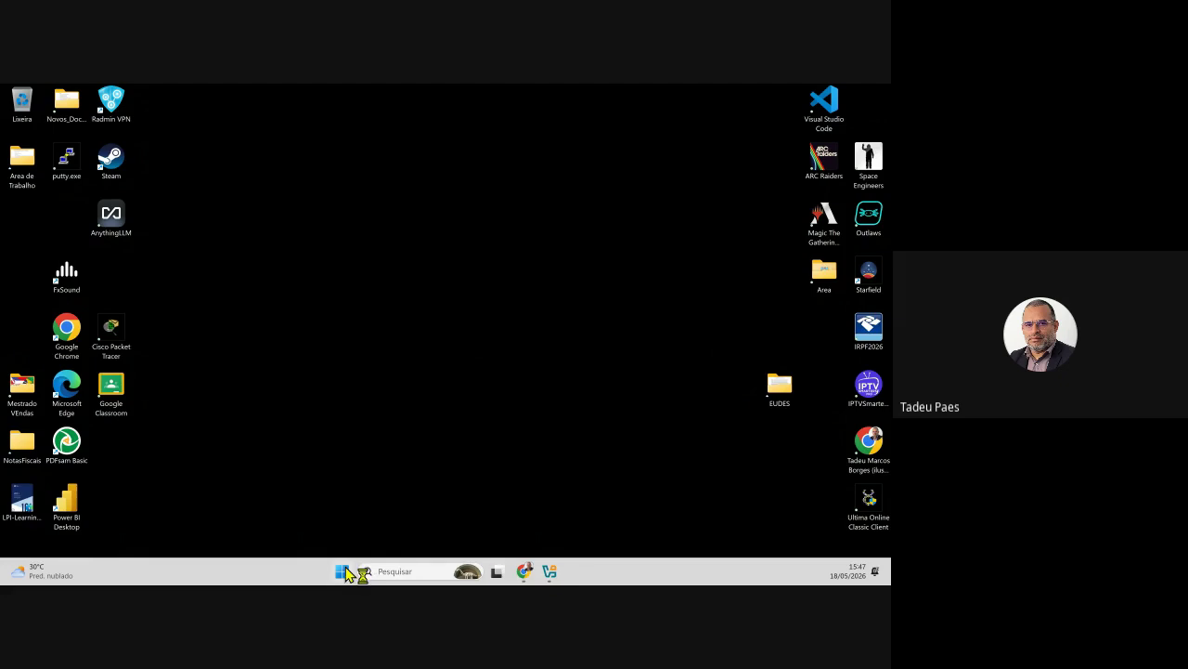
left_click(524, 571)
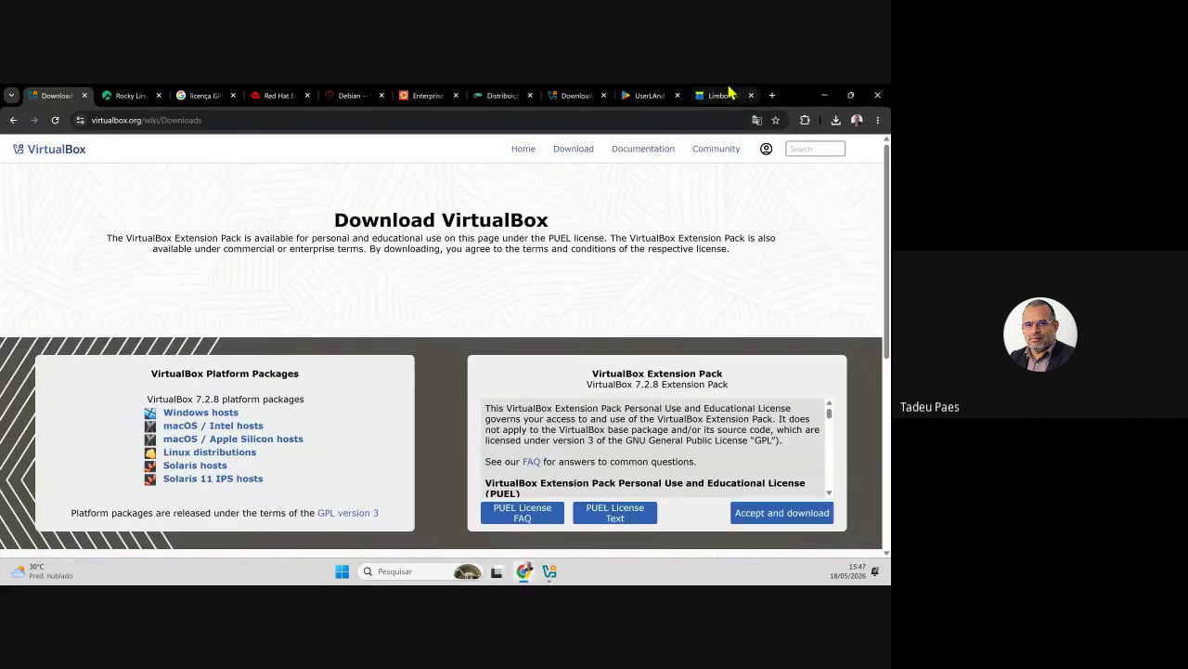
left_click(775, 97)
left_click_drag(723, 96, 0, 184)
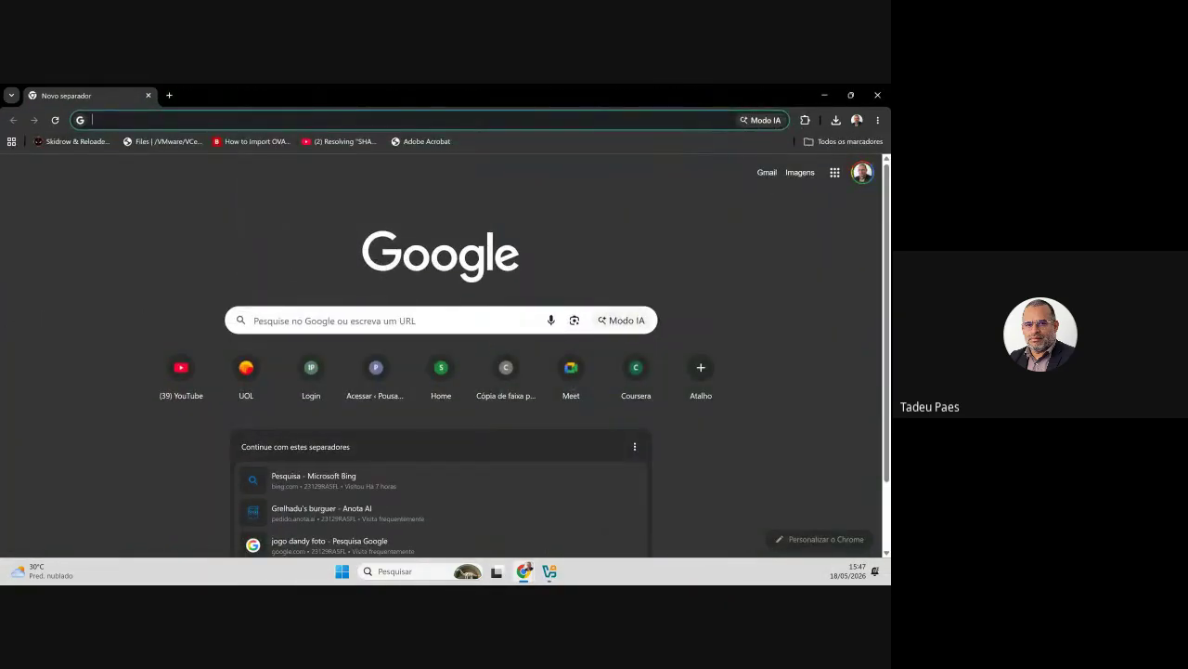
type("rocklinux")
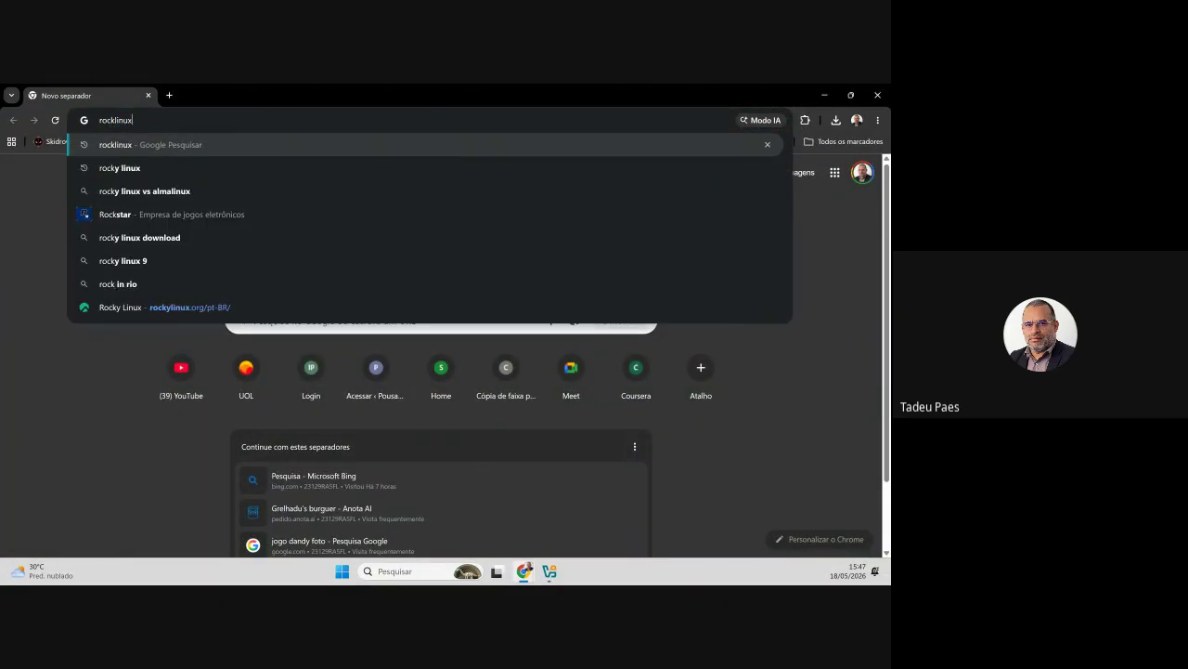
key("Return")
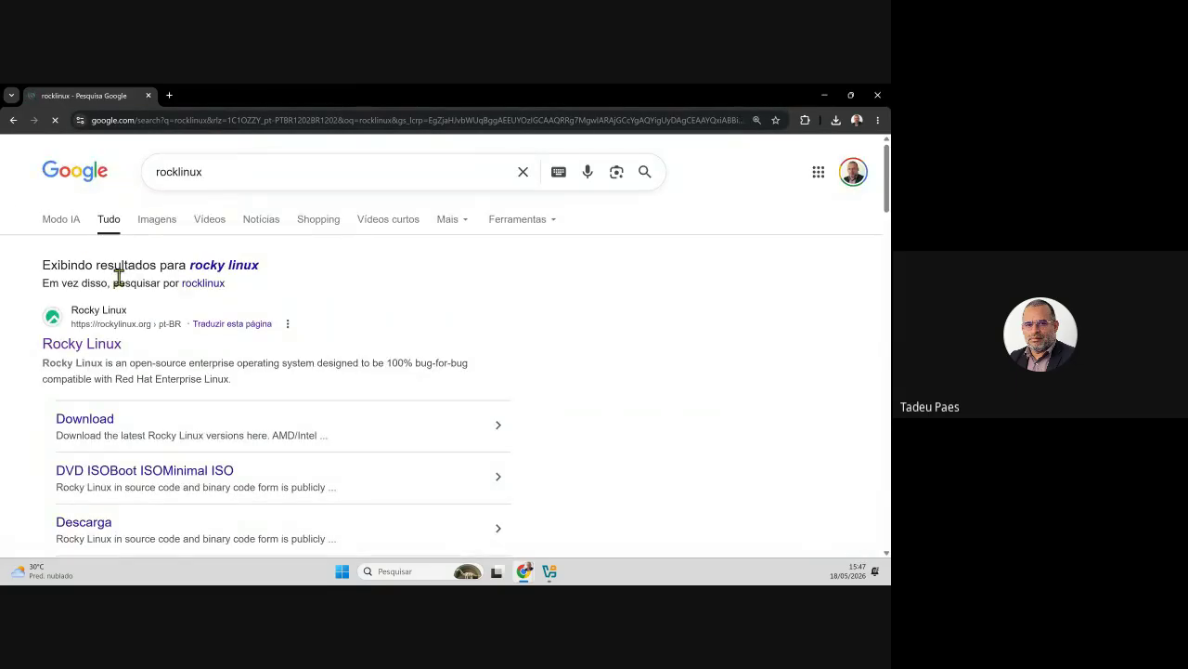
- From the Rocky Linux download page, start the Minimal ISO download, check its progress, and open a new tab
left_click(100, 416)
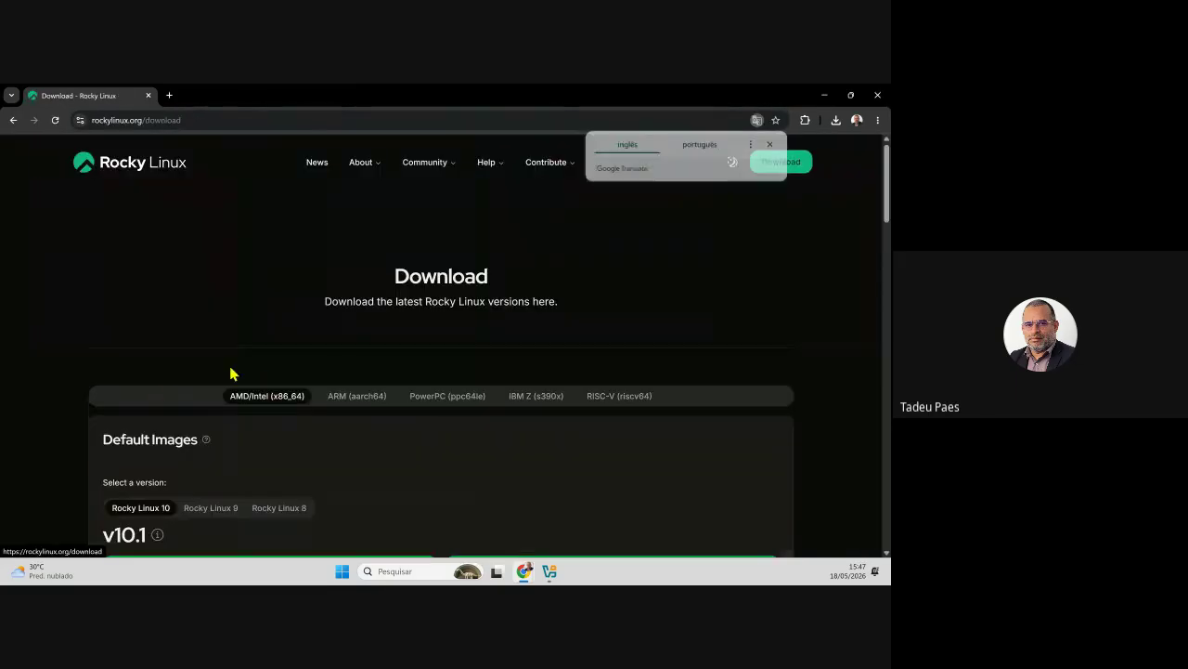
scroll(306, 354, "down", 1)
scroll(398, 375, "up", 2)
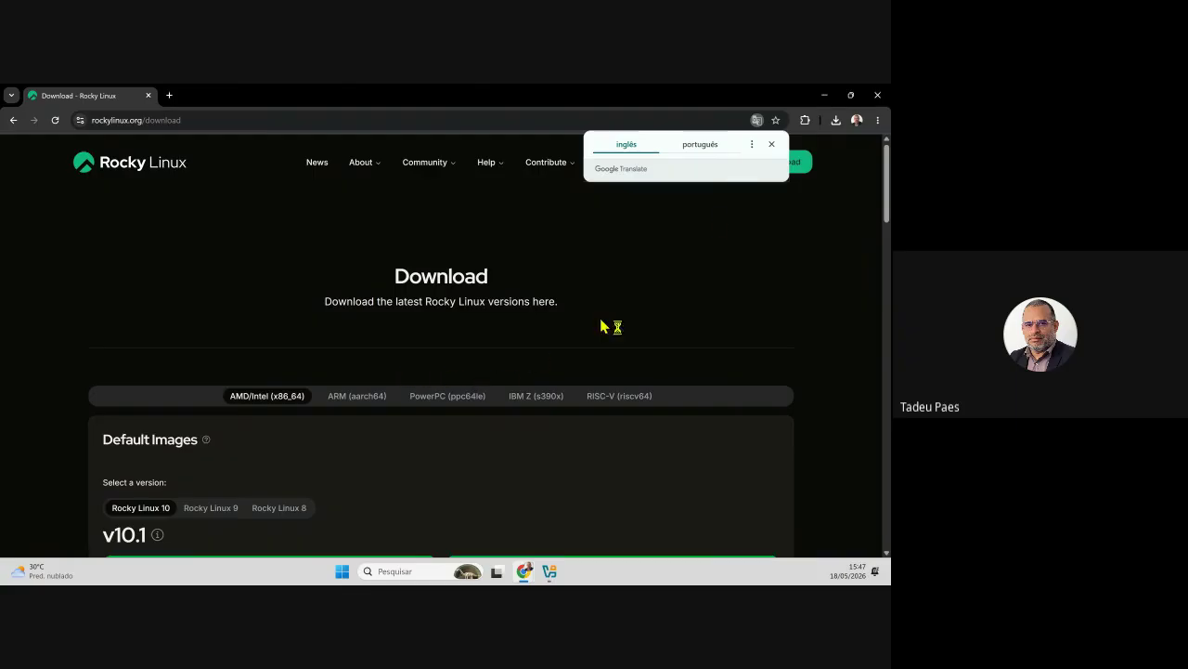
left_click(771, 146)
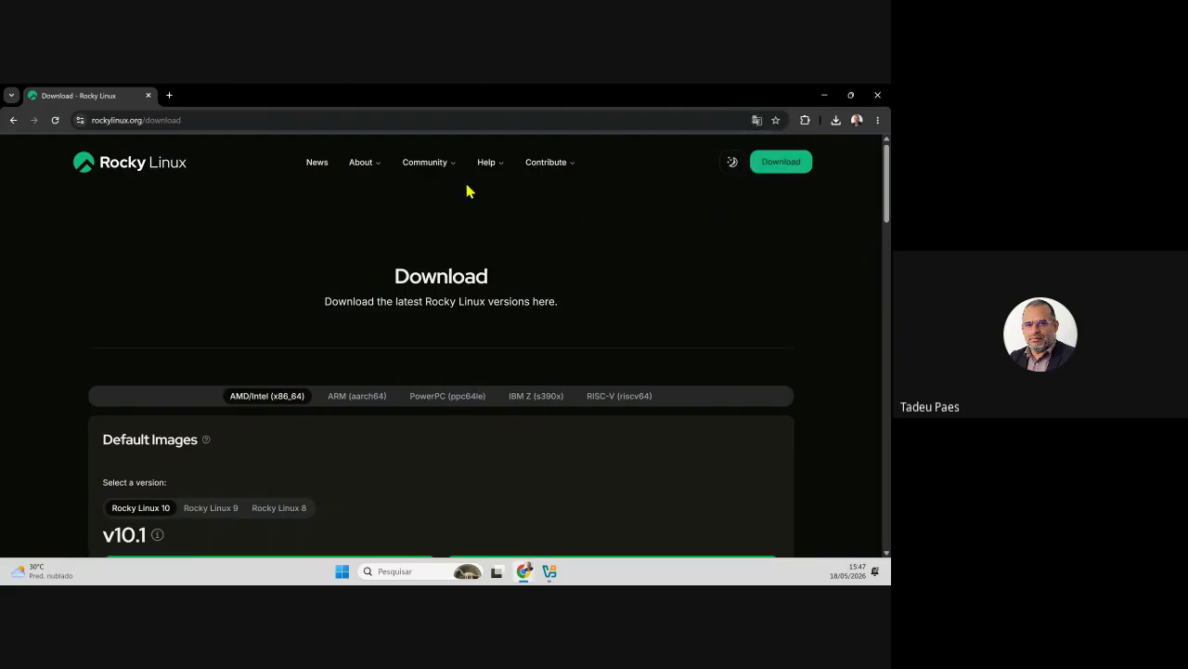
scroll(509, 374, "down", 1)
scroll(509, 374, "down", 1)
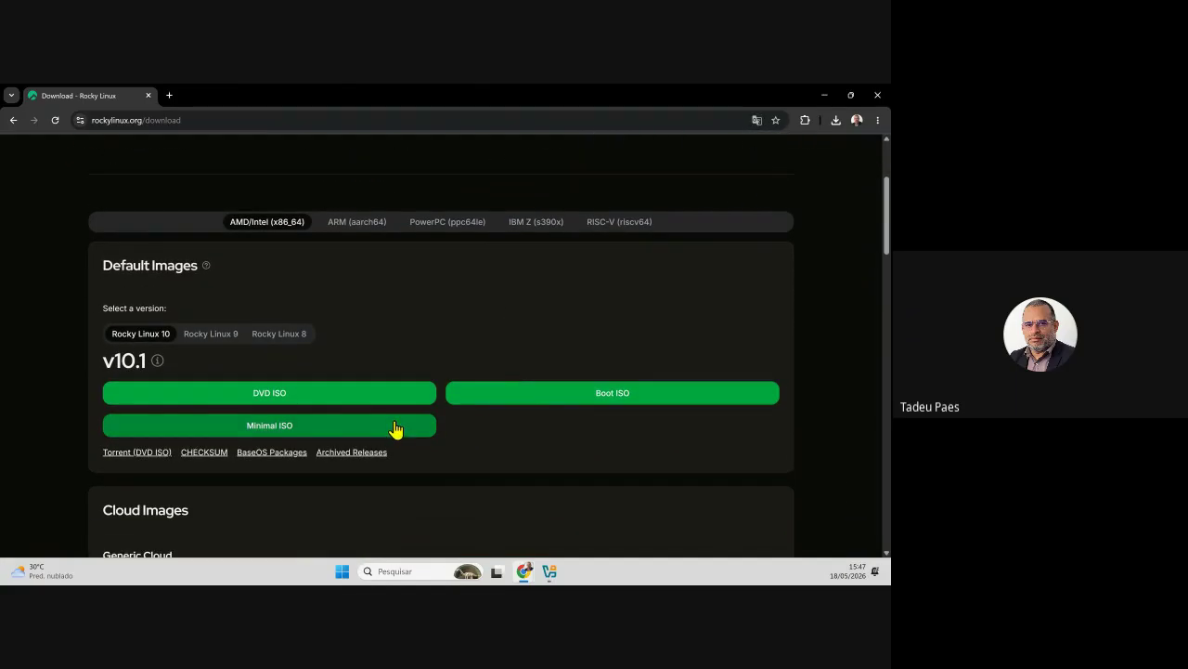
left_click(283, 429)
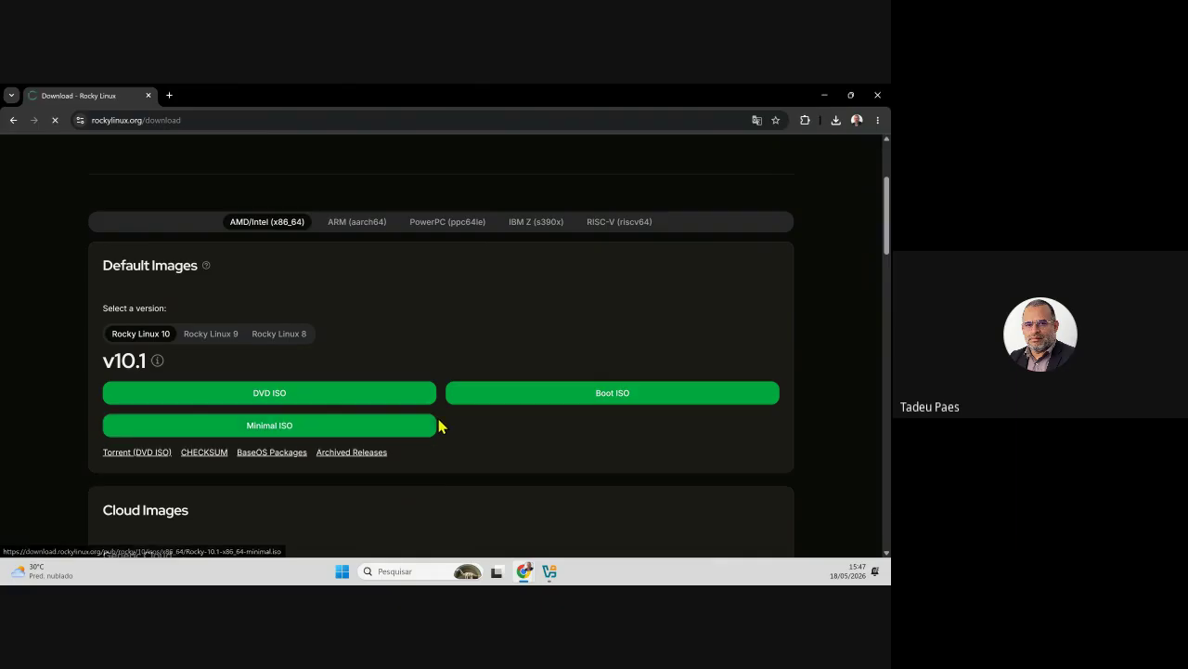
left_click(834, 121)
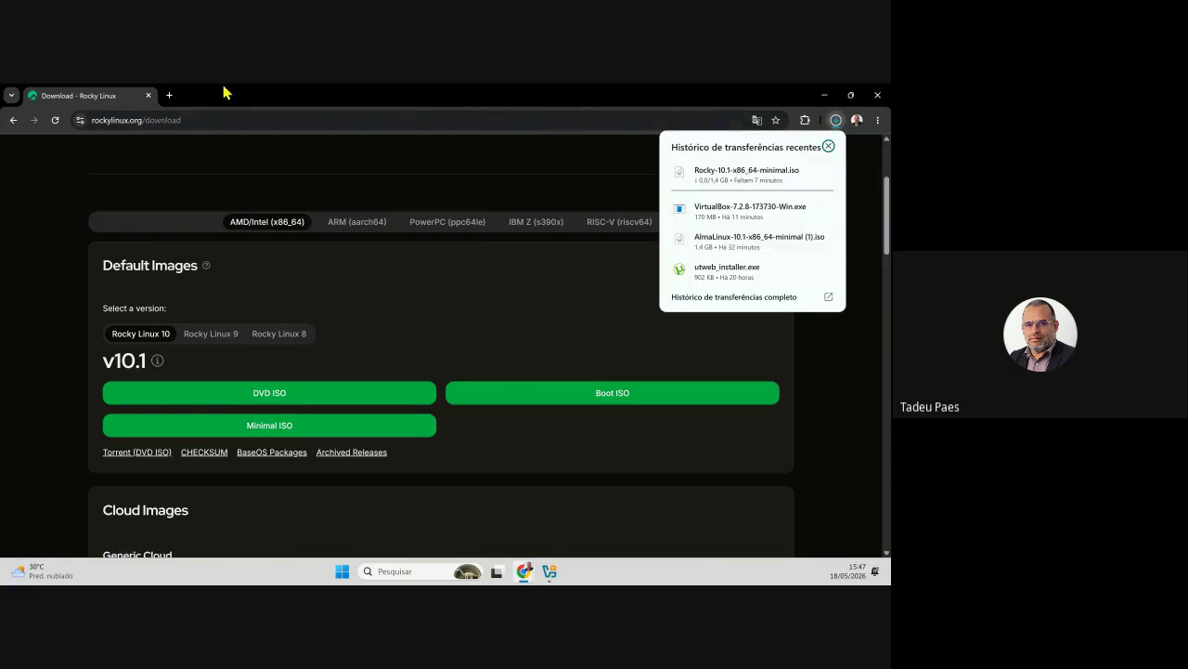
left_click(169, 96)
left_click(190, 120)
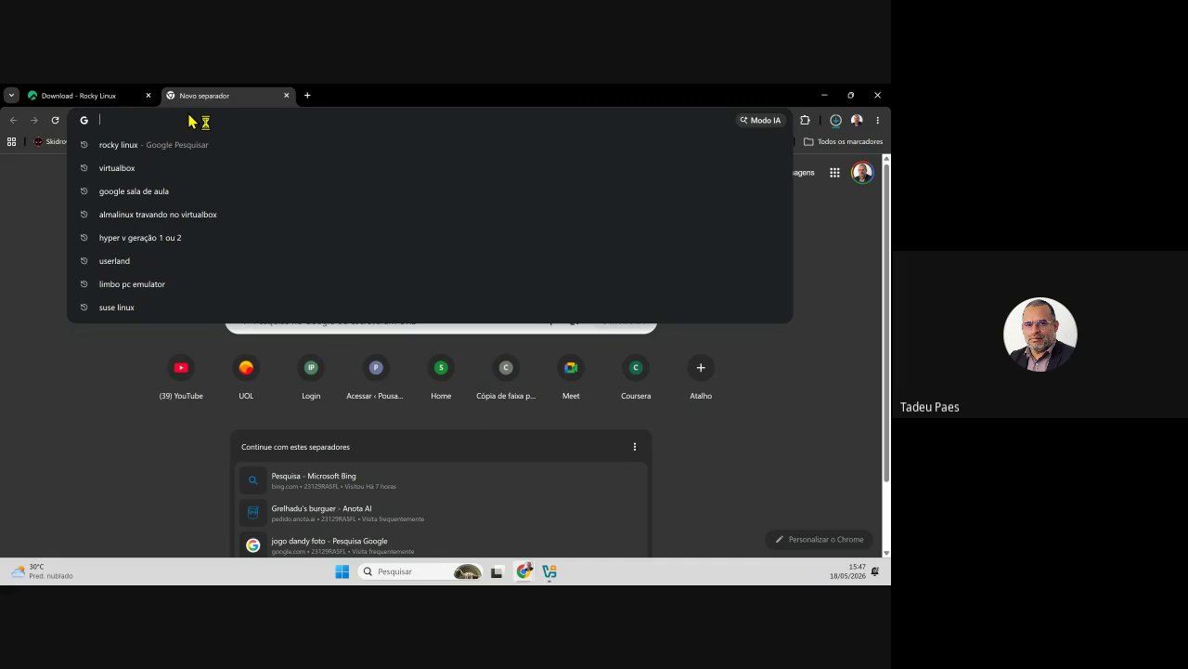
type("pupl")
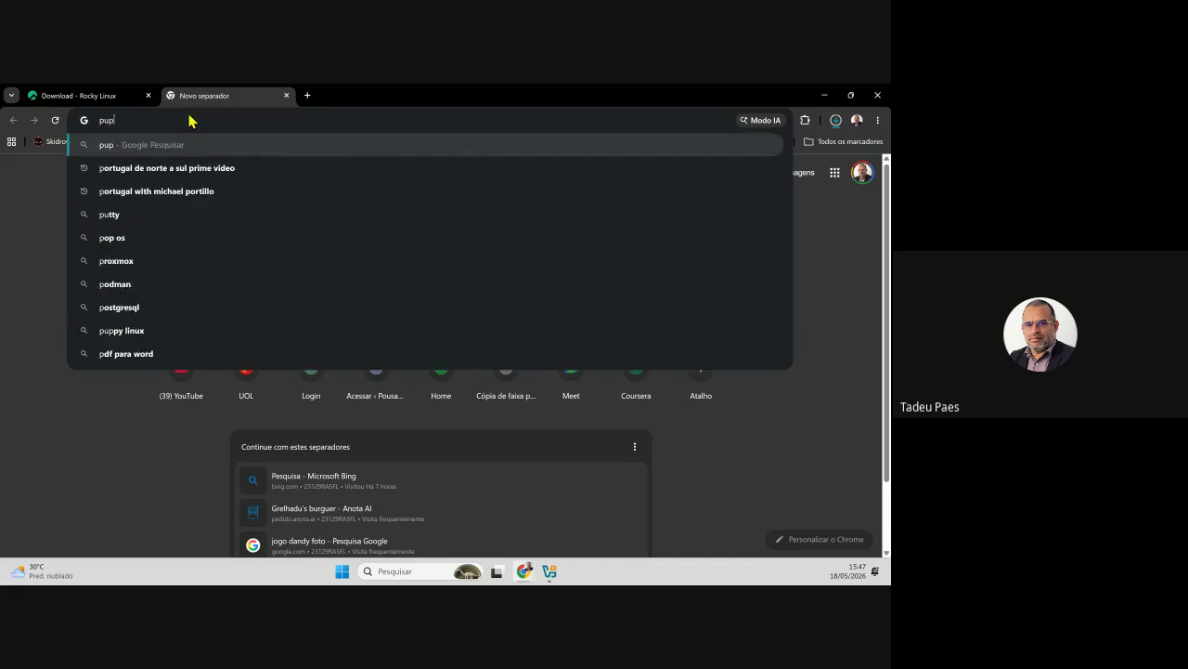
key("BackSpace")
key("Down")
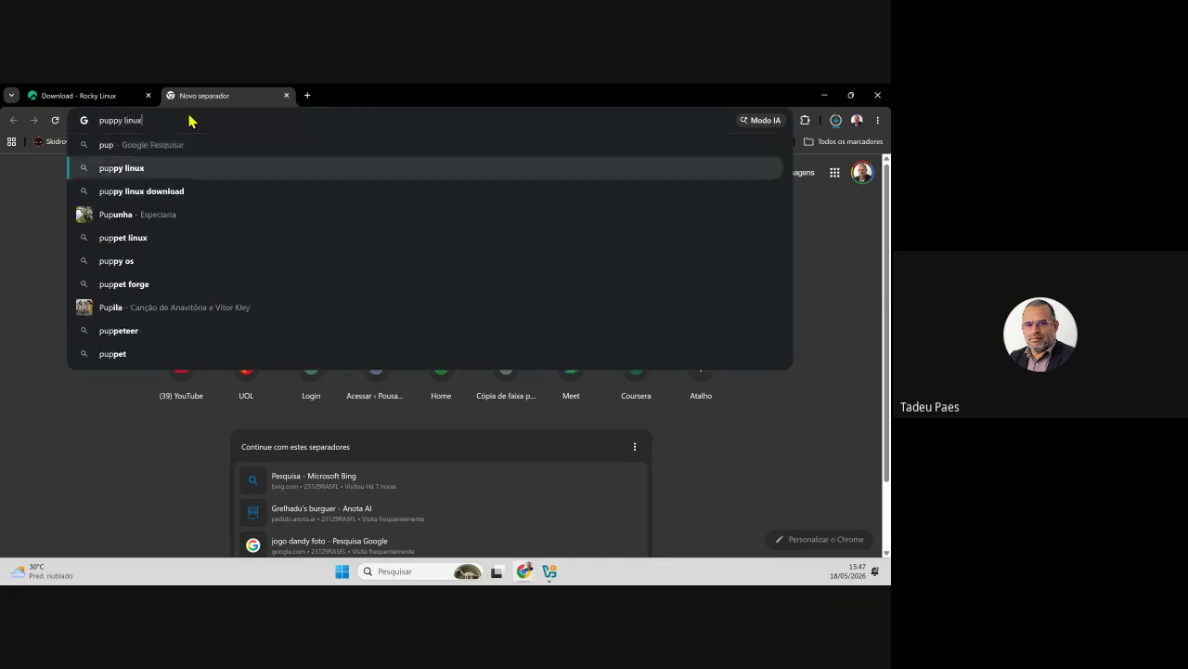
key("Return")
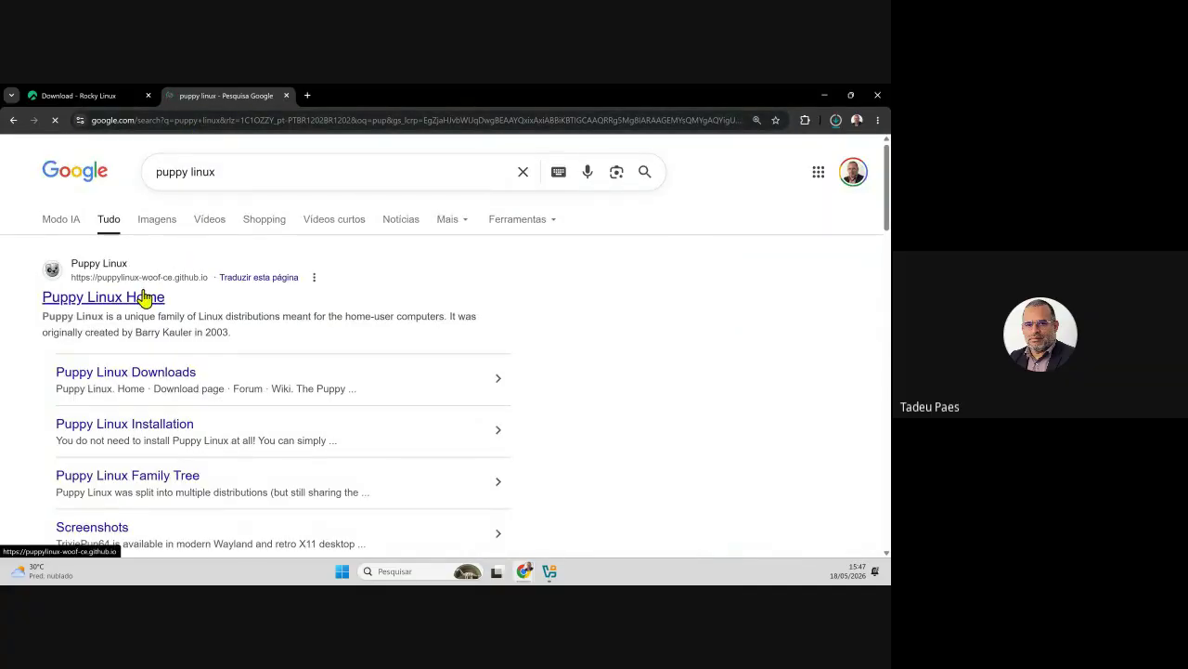
left_click(146, 297)
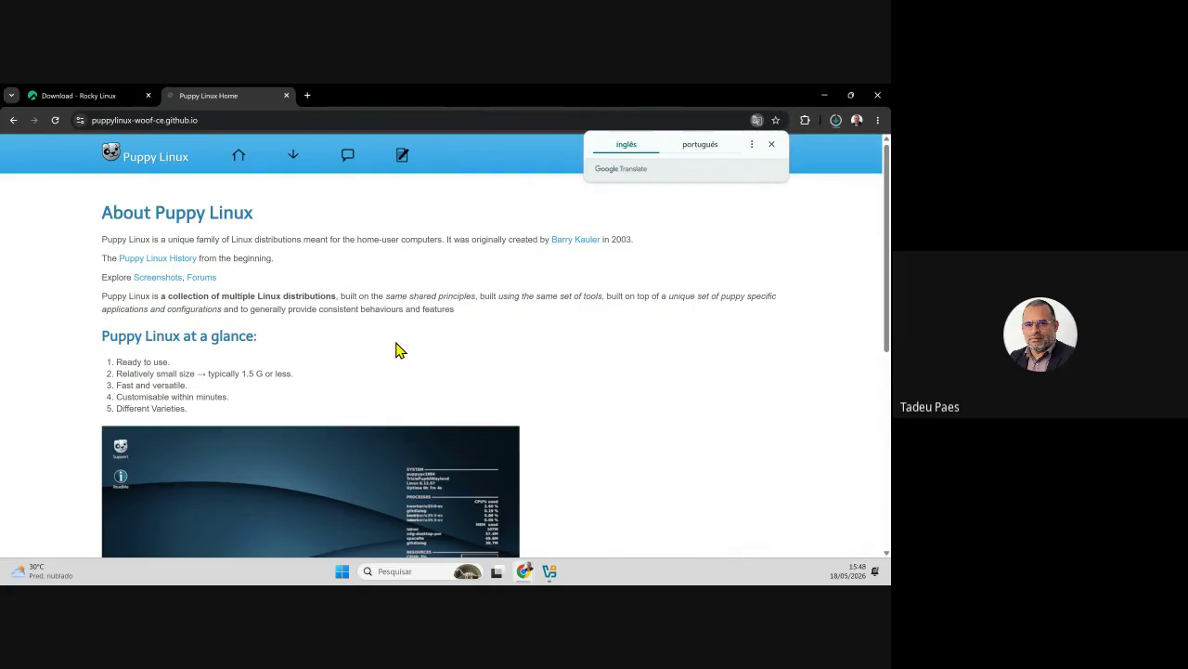
scroll(510, 366, "down", 1)
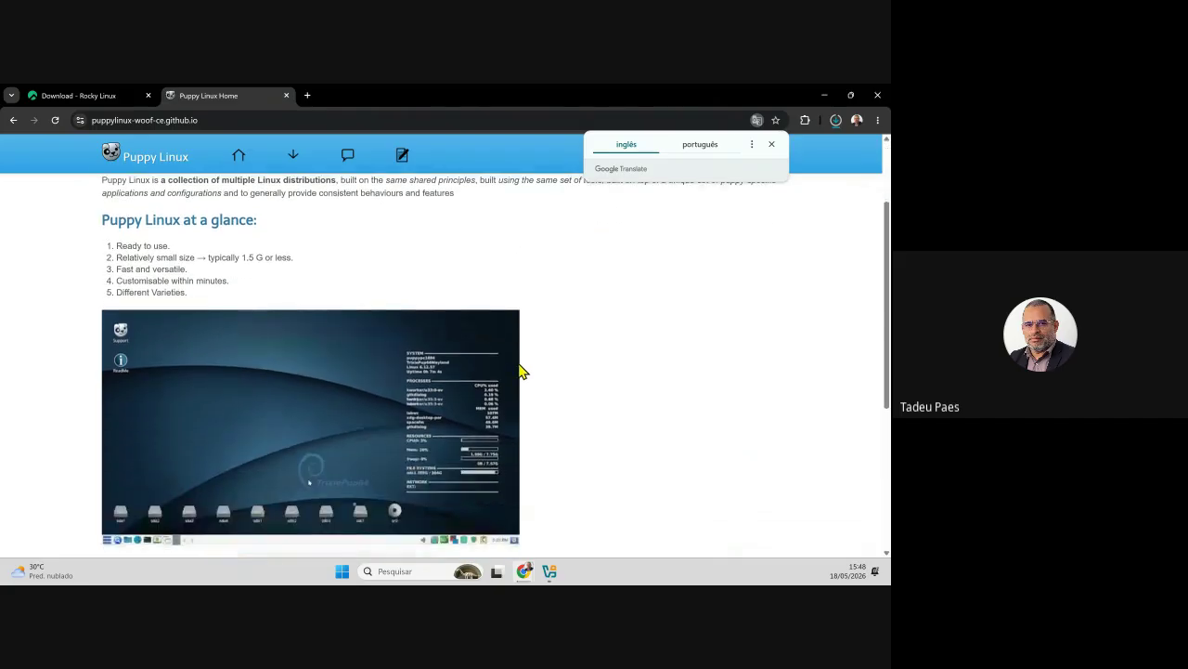
scroll(520, 371, "down", 1)
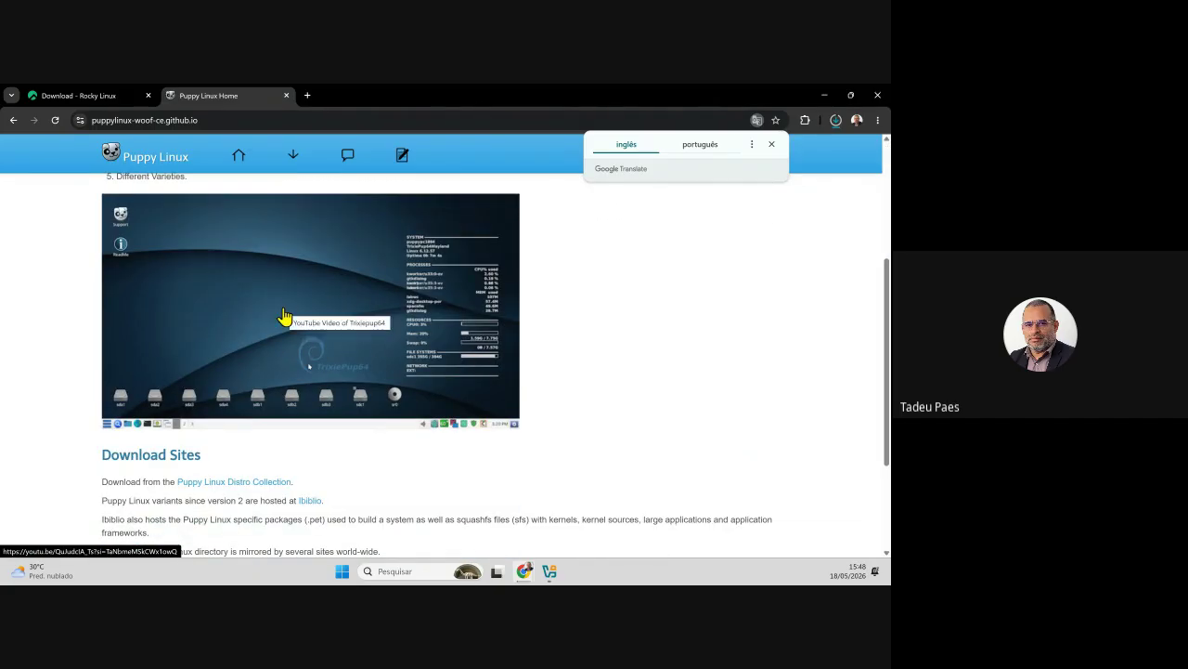
scroll(574, 462, "down", 3)
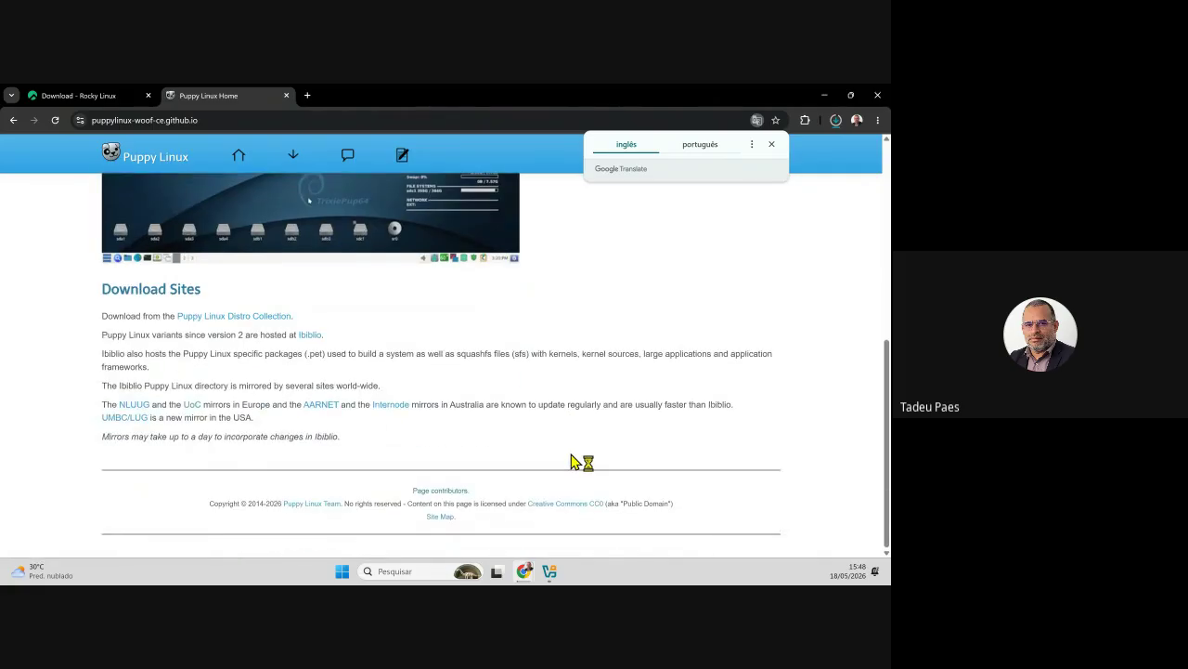
scroll(574, 462, "up", 3)
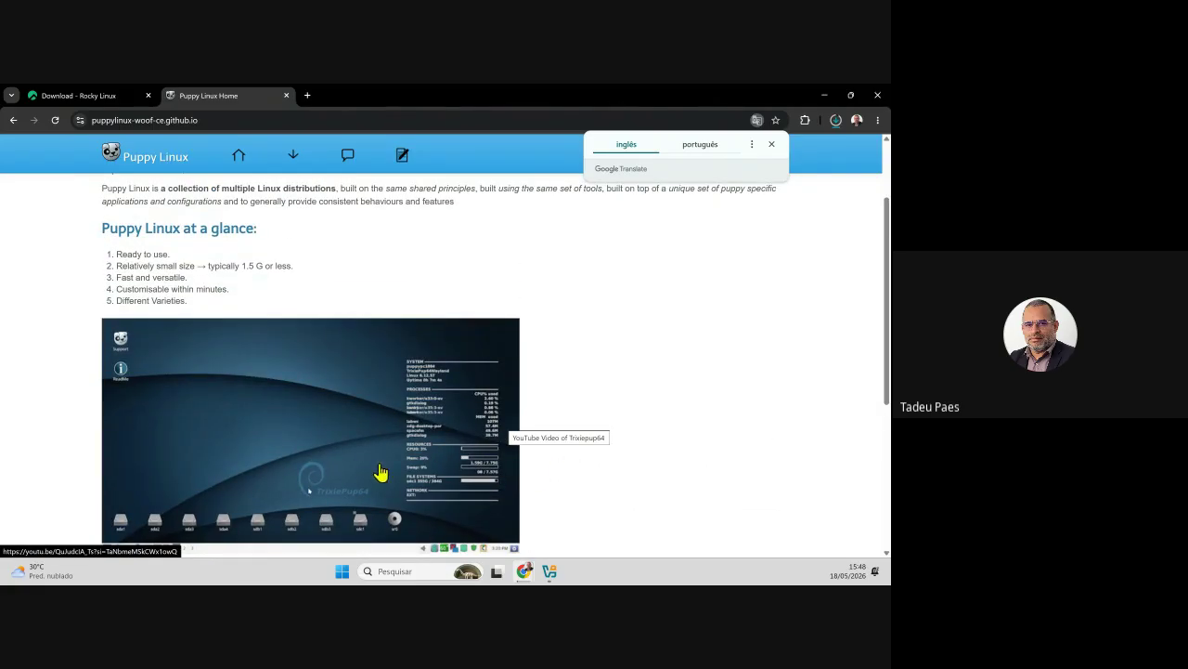
scroll(209, 479, "up", 1)
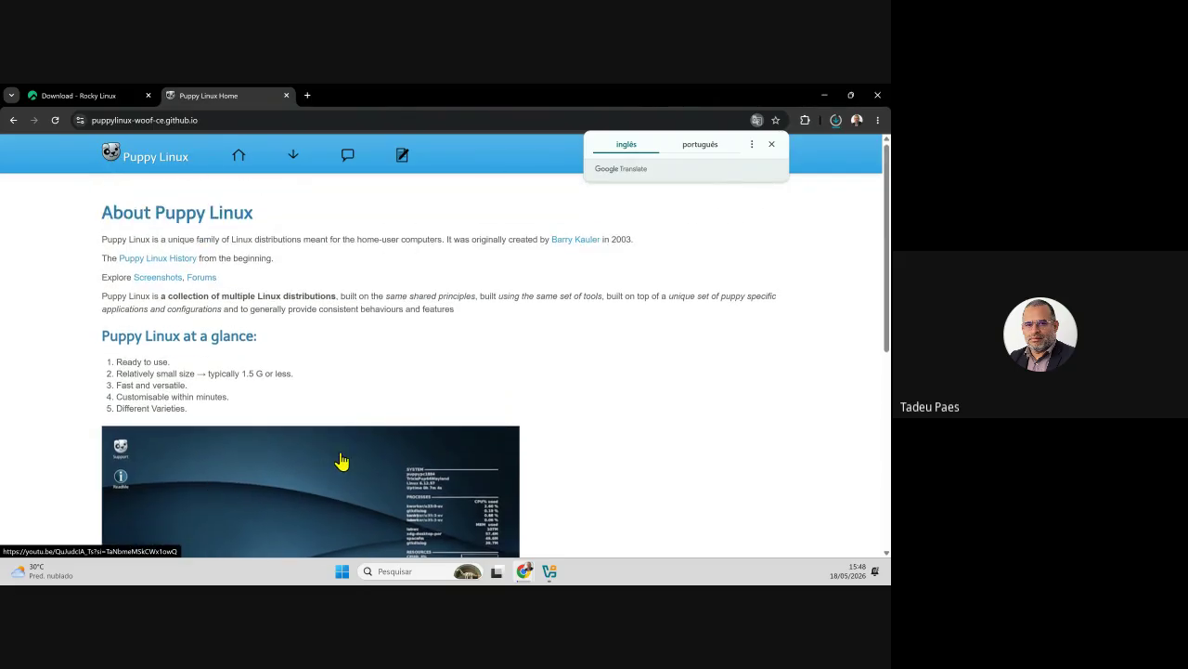
- Search for 'tiny linux', retry the timed-out Tiny Core site, then return to the results
left_click(201, 120)
type("timy")
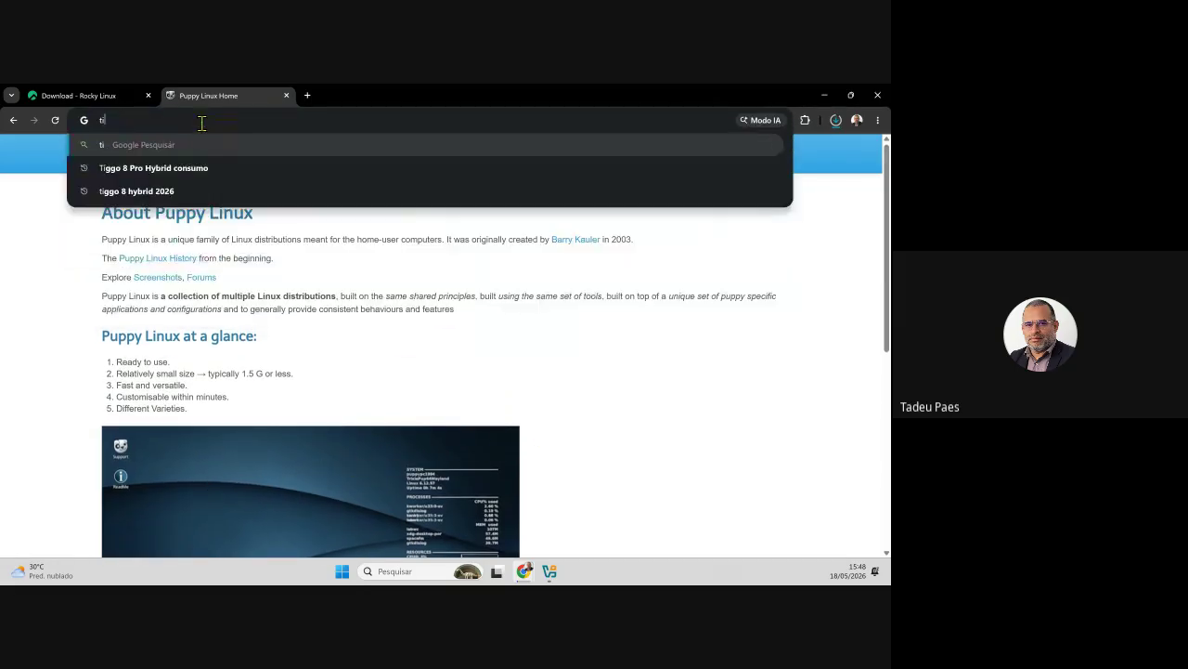
key("BackSpace")
key("BackSpace")
type("ny linux")
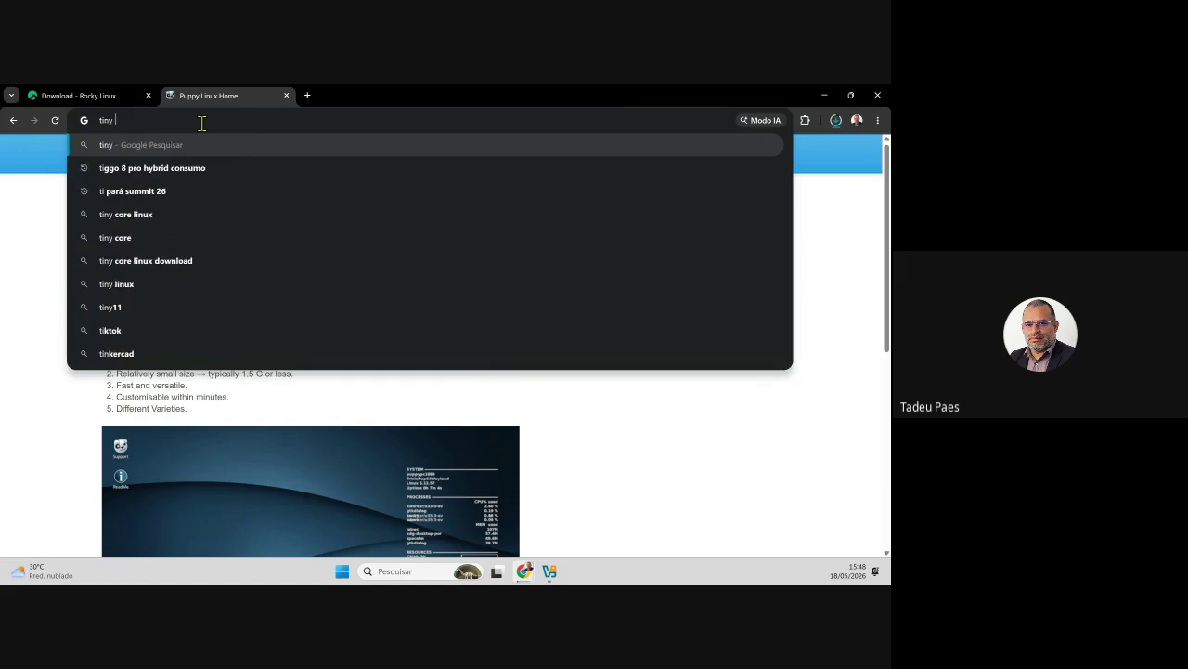
key("Return")
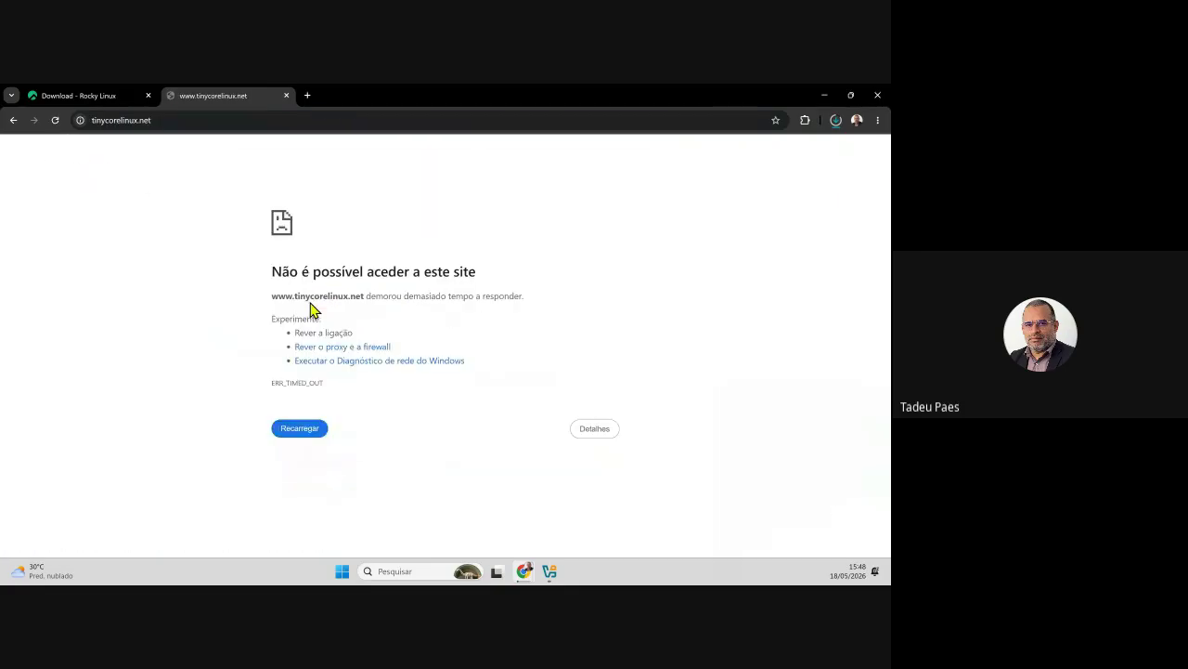
left_click(54, 119)
left_click(13, 120)
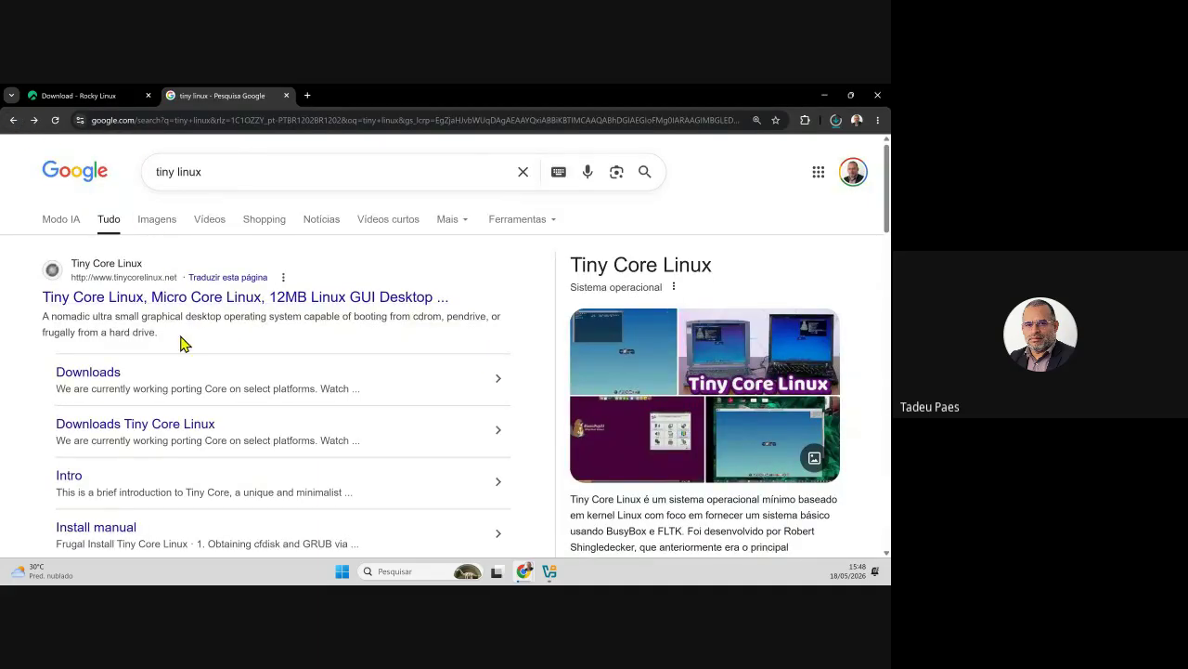
- Browse the tiny linux image results and check the Rocky Linux ISO download progress
left_click(168, 224)
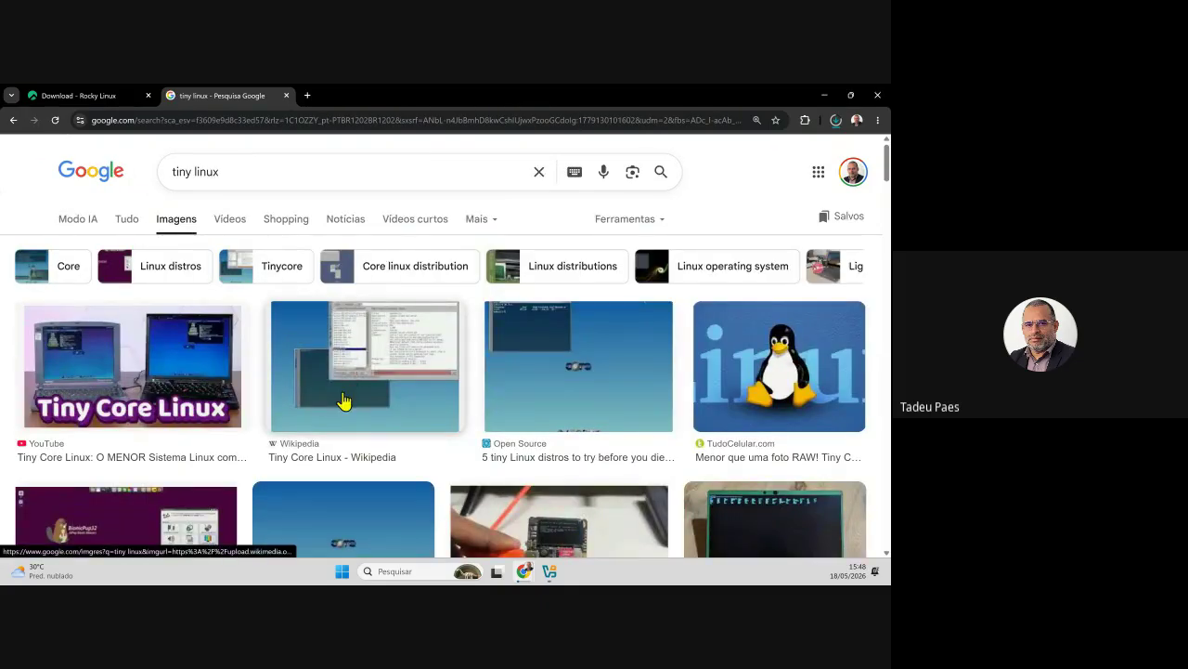
scroll(398, 379, "down", 1)
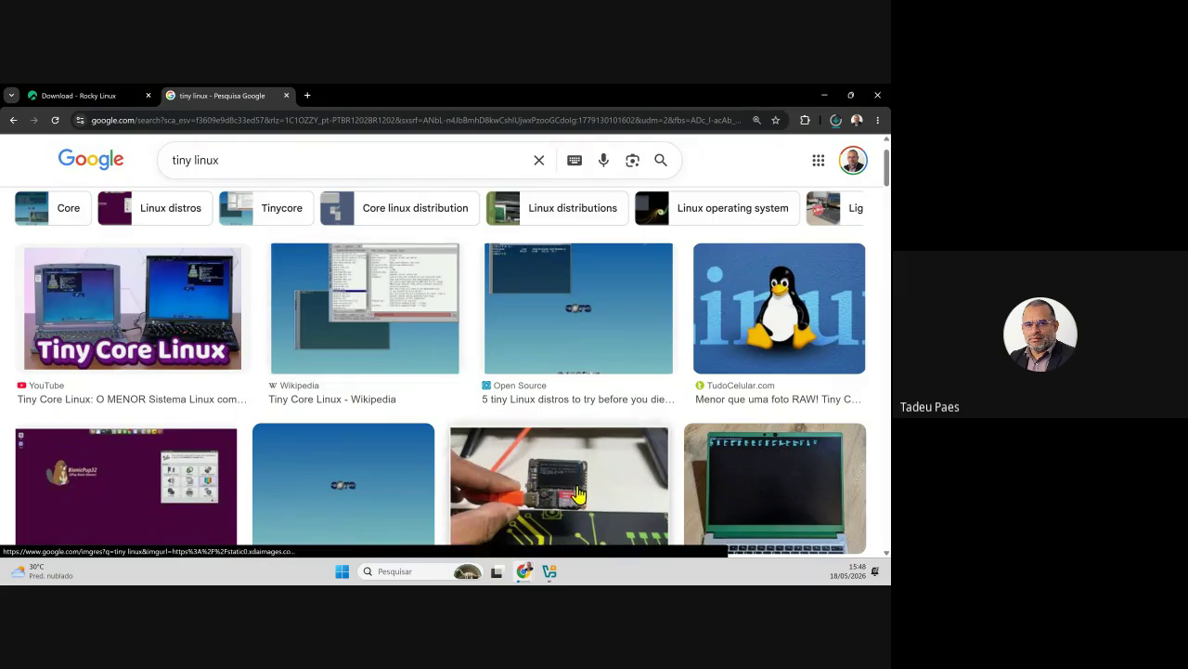
scroll(377, 426, "down", 2)
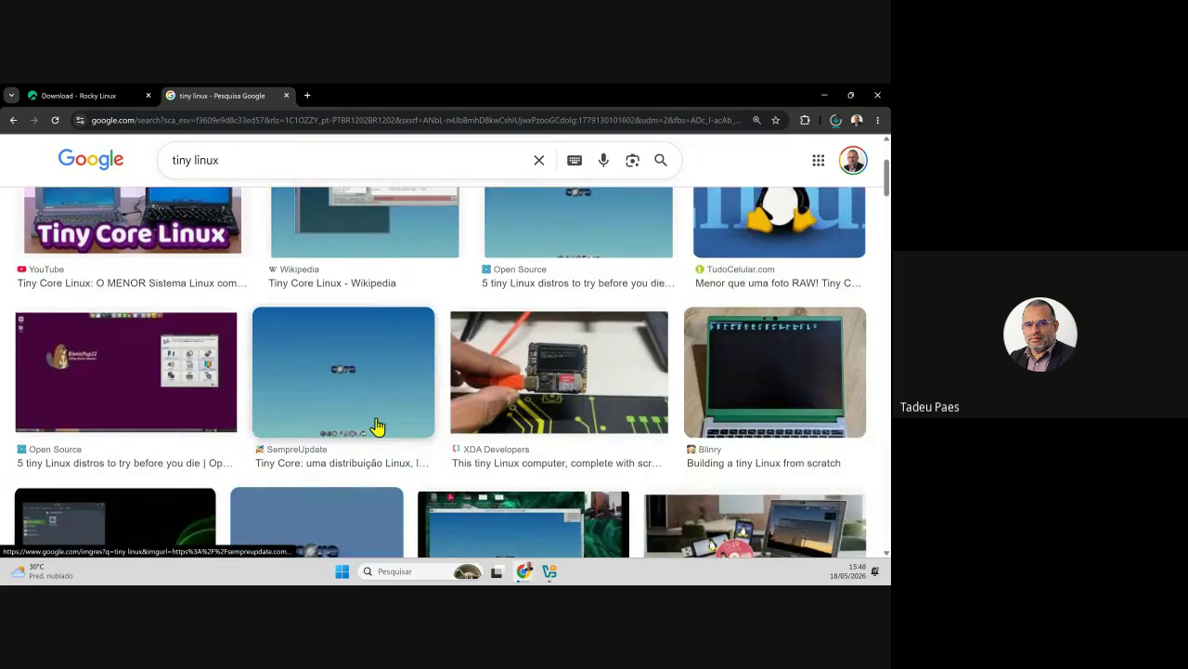
scroll(382, 418, "down", 2)
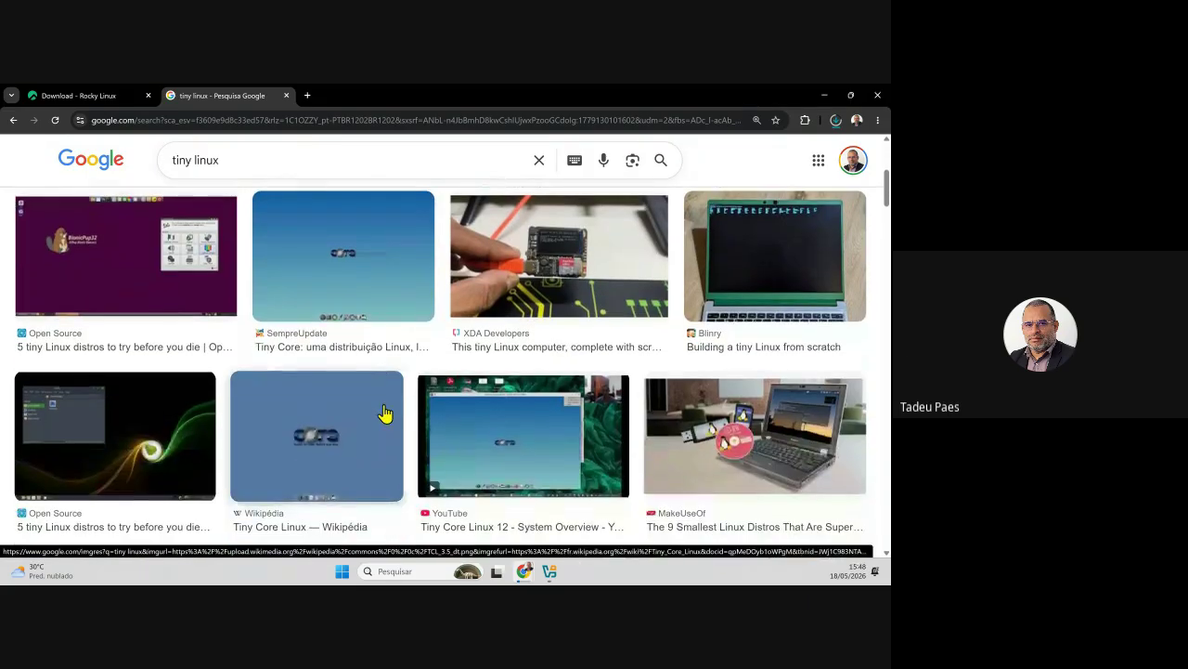
scroll(384, 419, "up", 4)
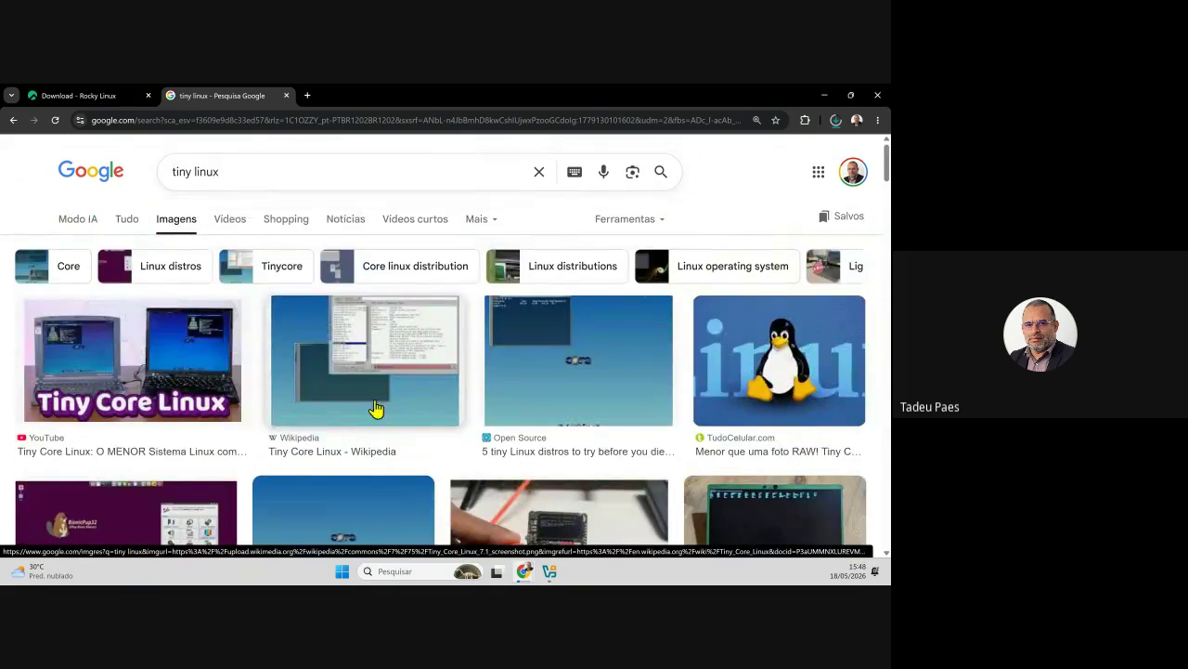
left_click(836, 120)
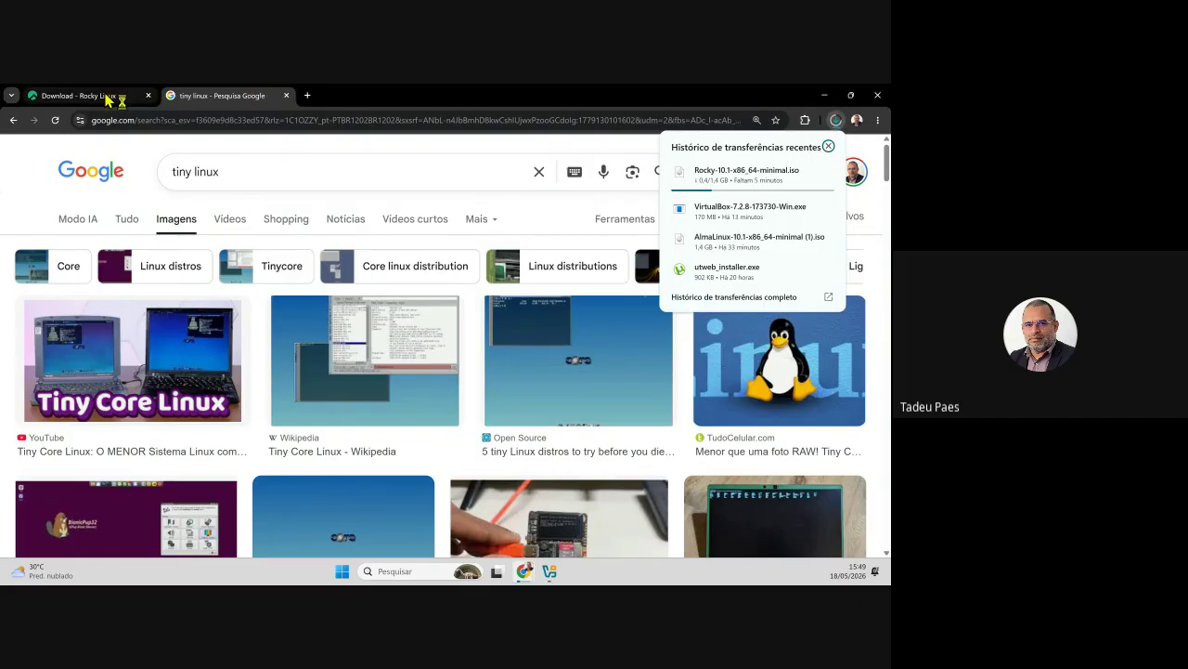
scroll(385, 292, "down", 1)
scroll(379, 300, "up", 1)
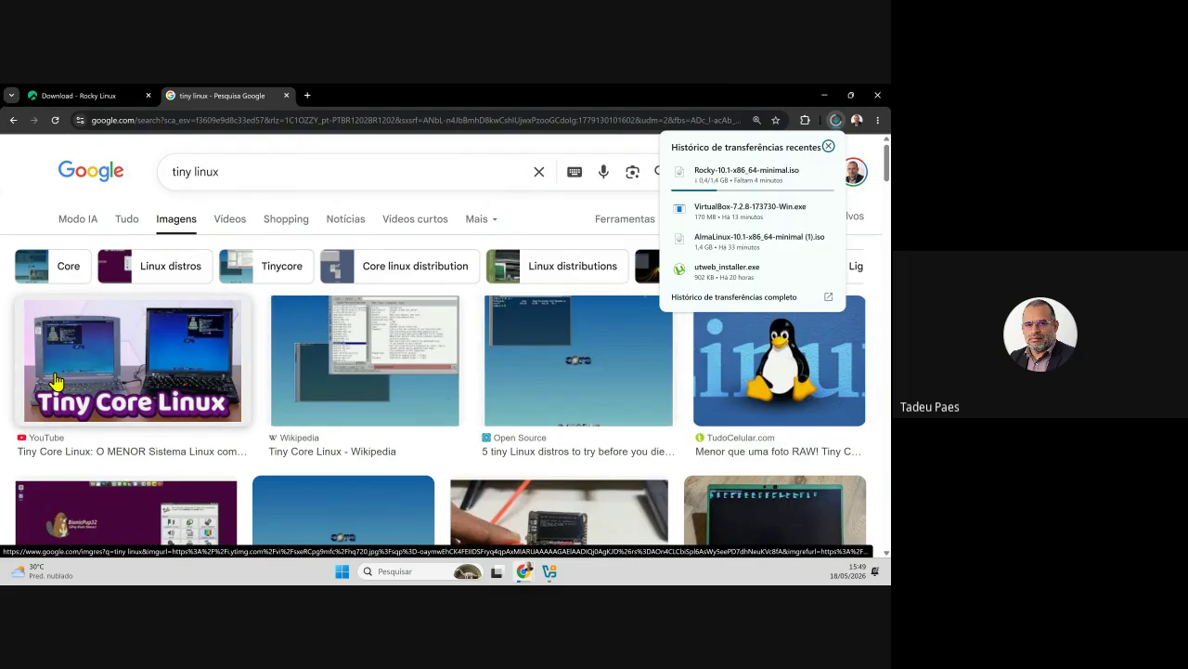
- Return to the All results for tiny linux and scroll through them
left_click(18, 121)
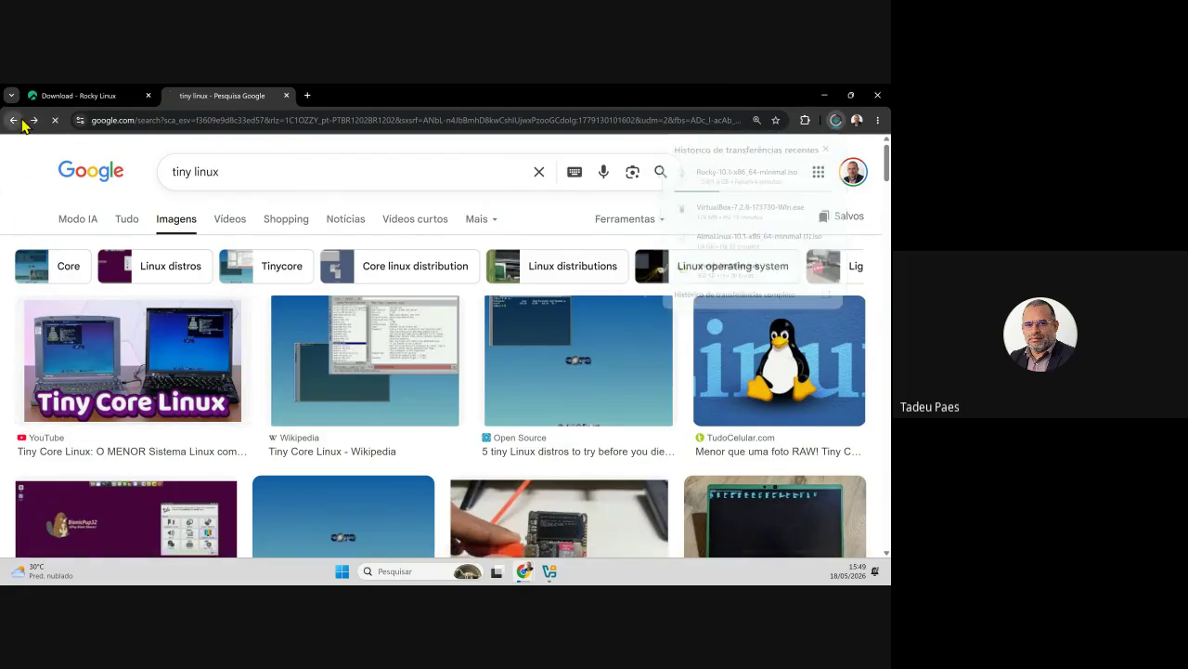
scroll(269, 303, "down", 3)
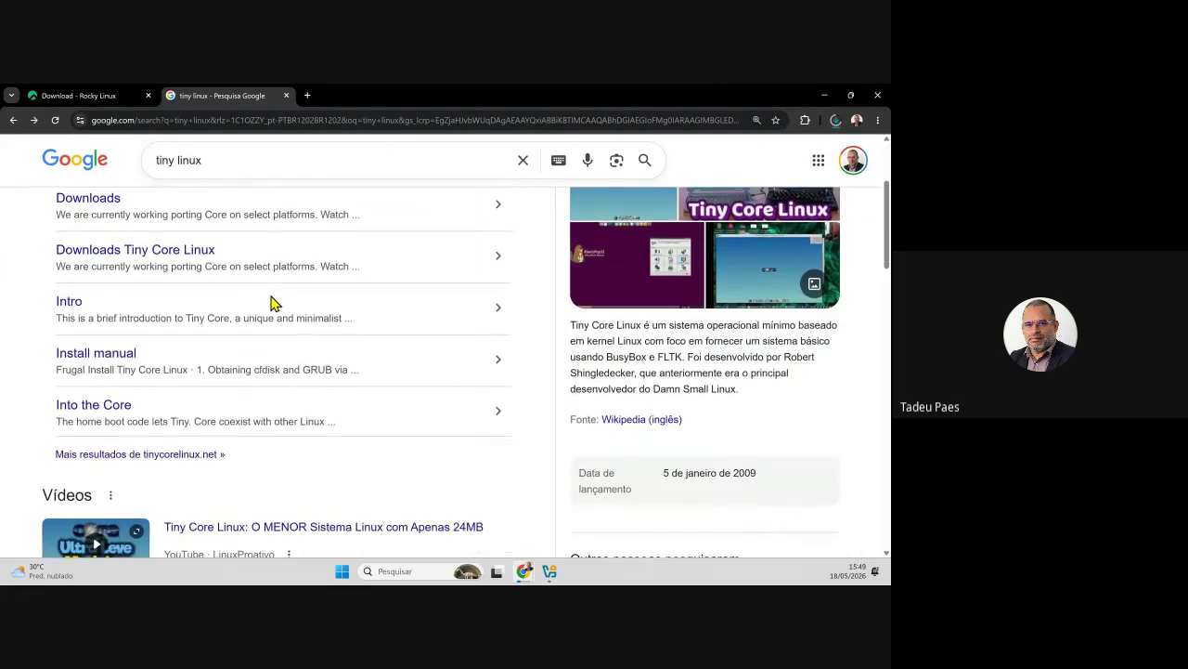
scroll(272, 303, "down", 4)
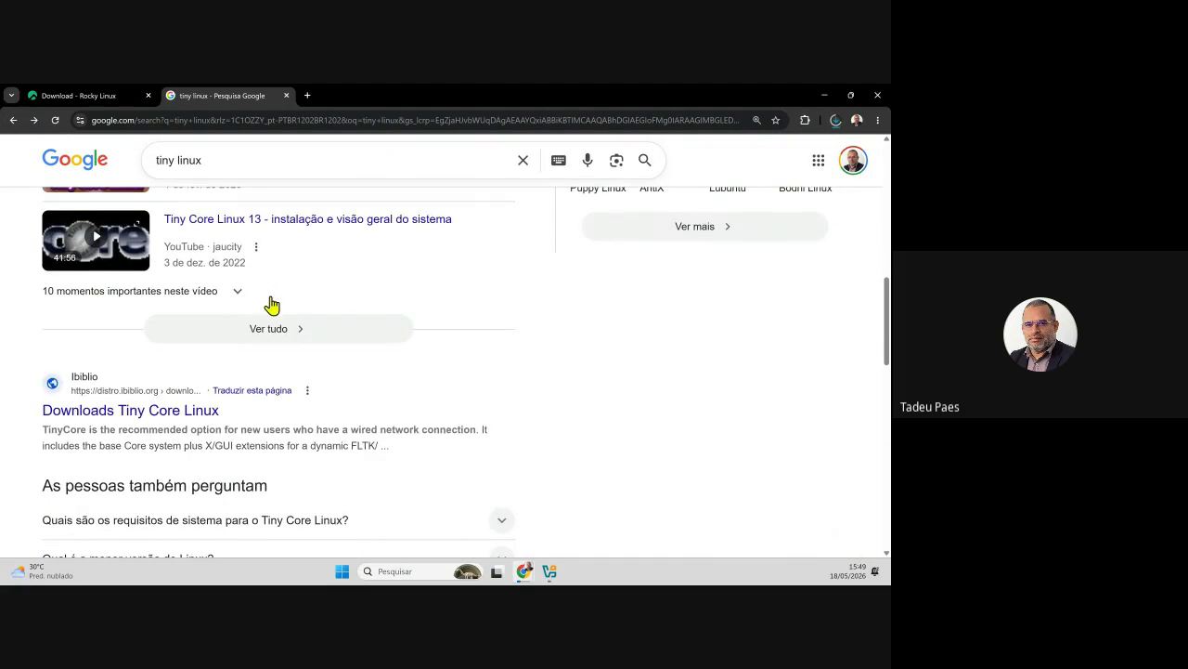
scroll(235, 400, "up", 1)
scroll(235, 400, "up", 7)
- Open the Tiny Core Screen Shots page and view the desktop screenshot full size at 80% zoom
left_click(79, 380)
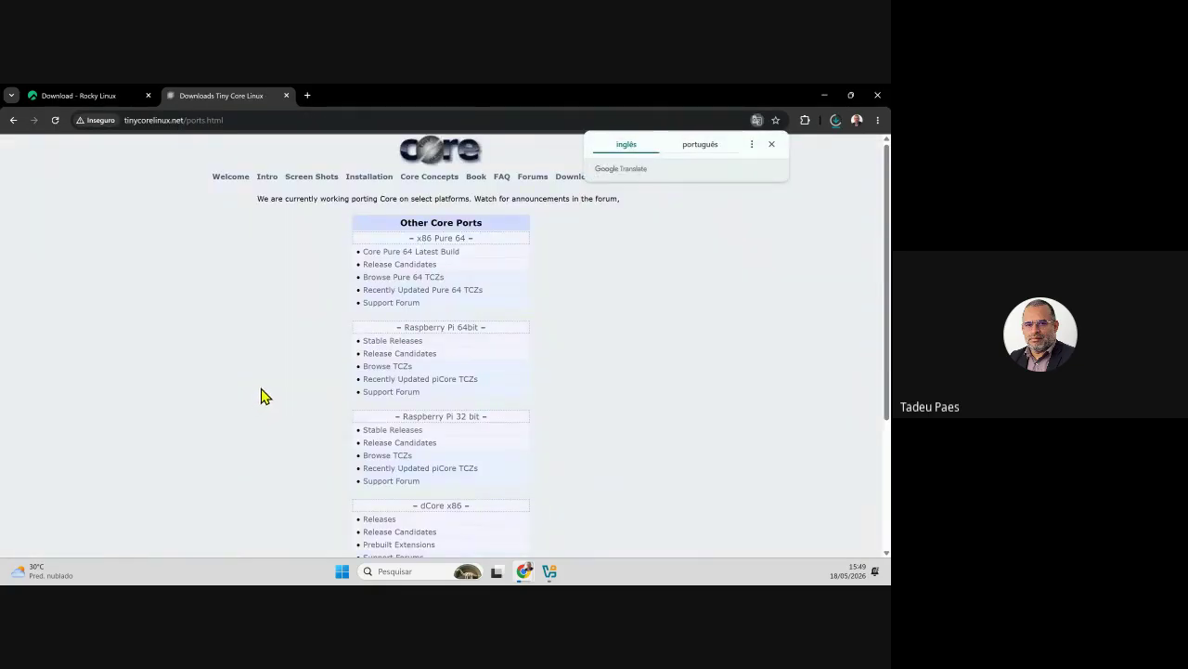
left_click(331, 177)
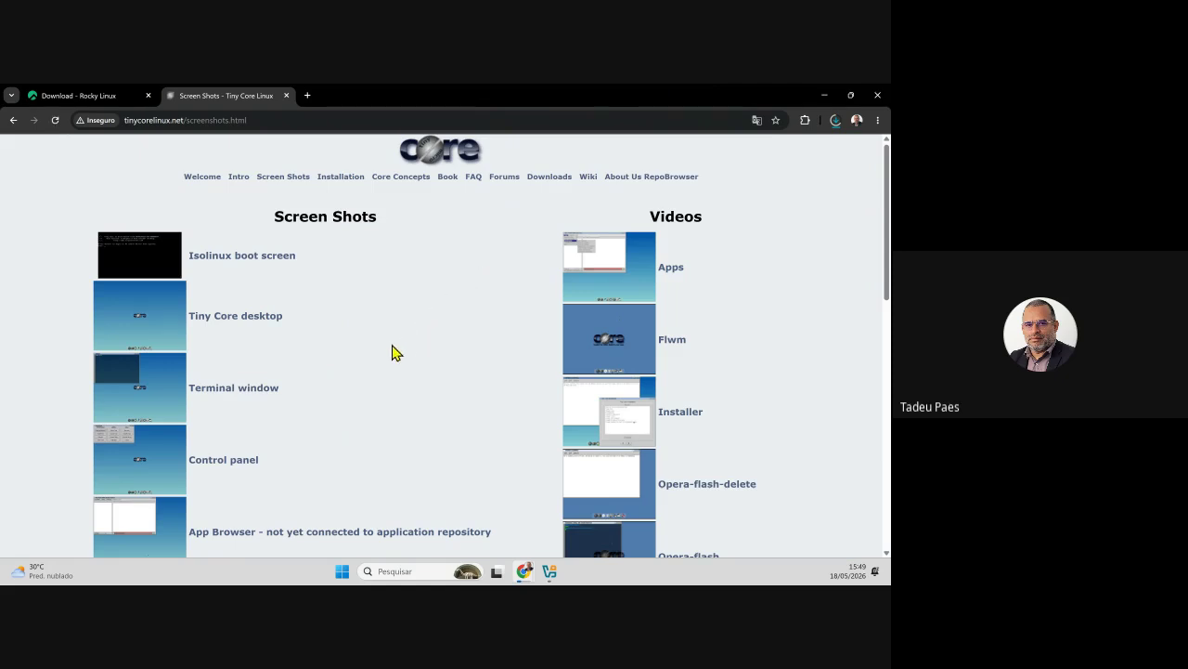
left_click(139, 320)
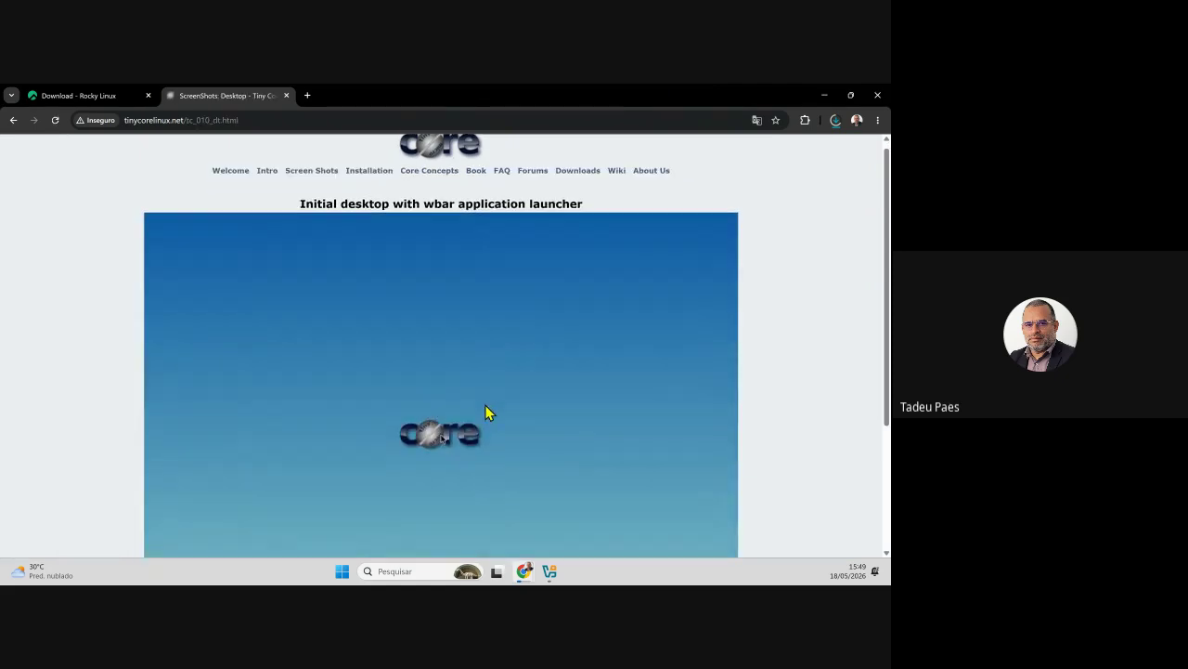
scroll(488, 409, "down", 2)
key("ctrl+minus")
key("ctrl+minus")
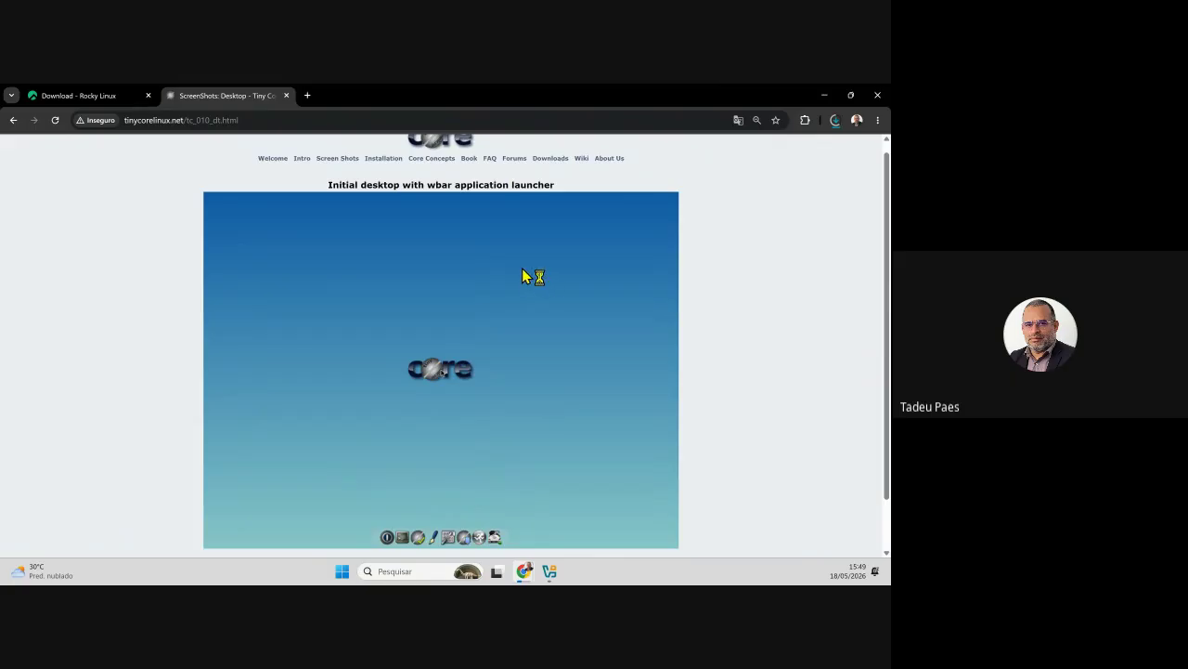
scroll(639, 335, "down", 1)
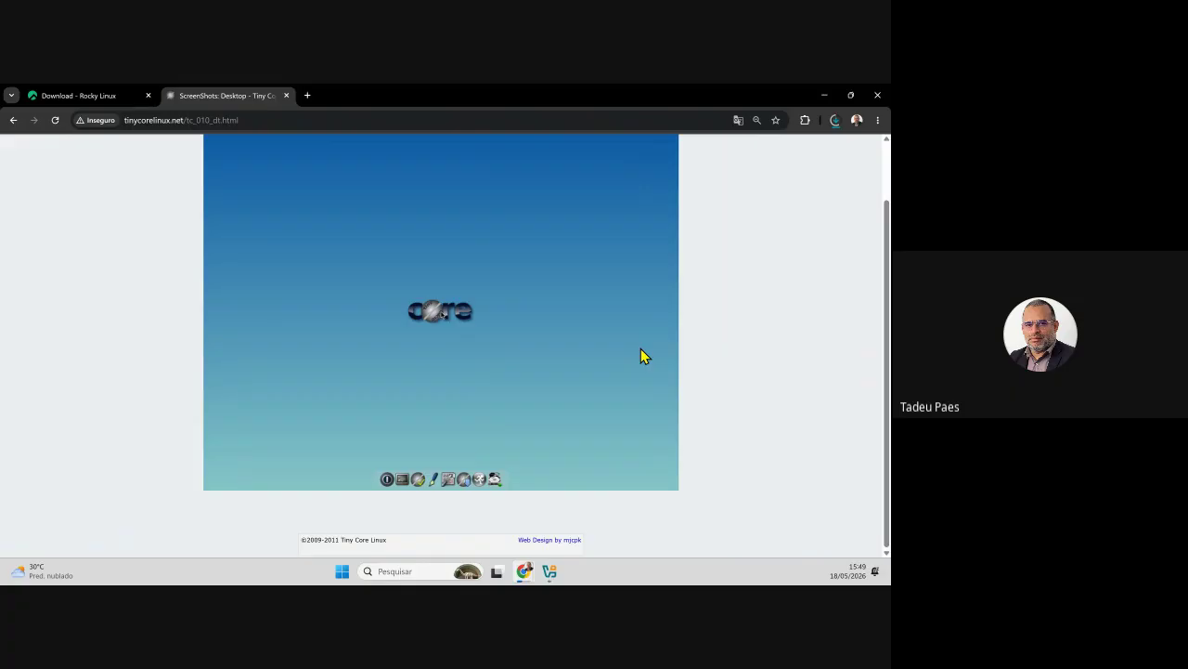
scroll(343, 318, "up", 1)
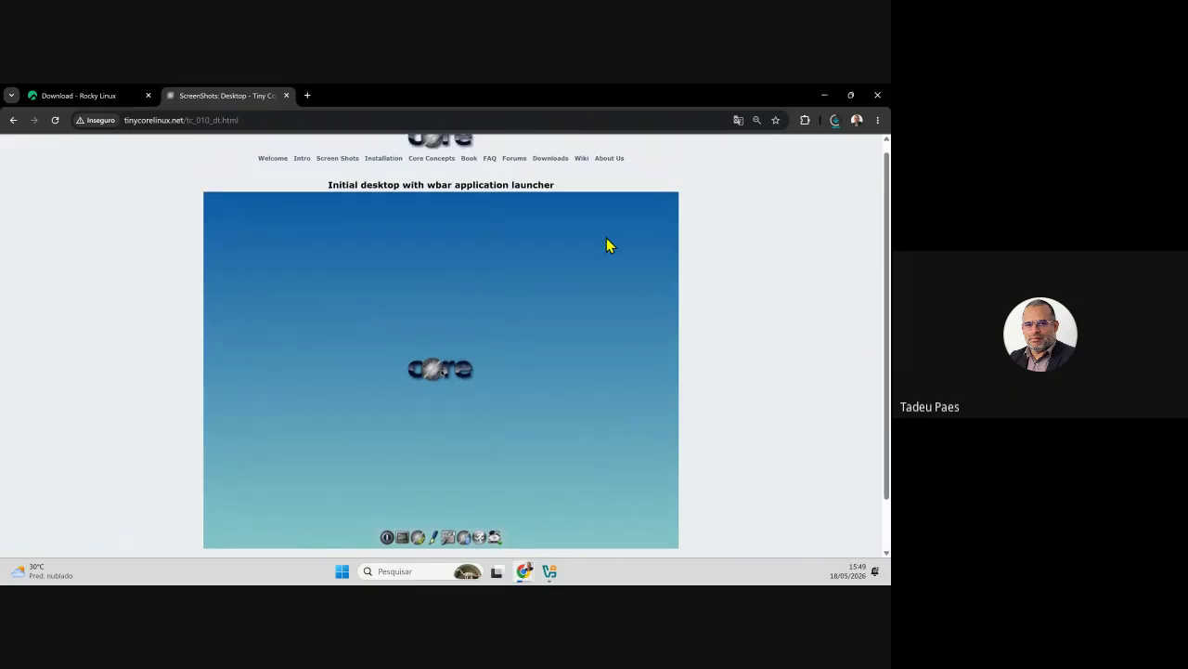
- Check the Rocky Linux download progress, then return to the Tiny Core screenshots list
left_click(835, 121)
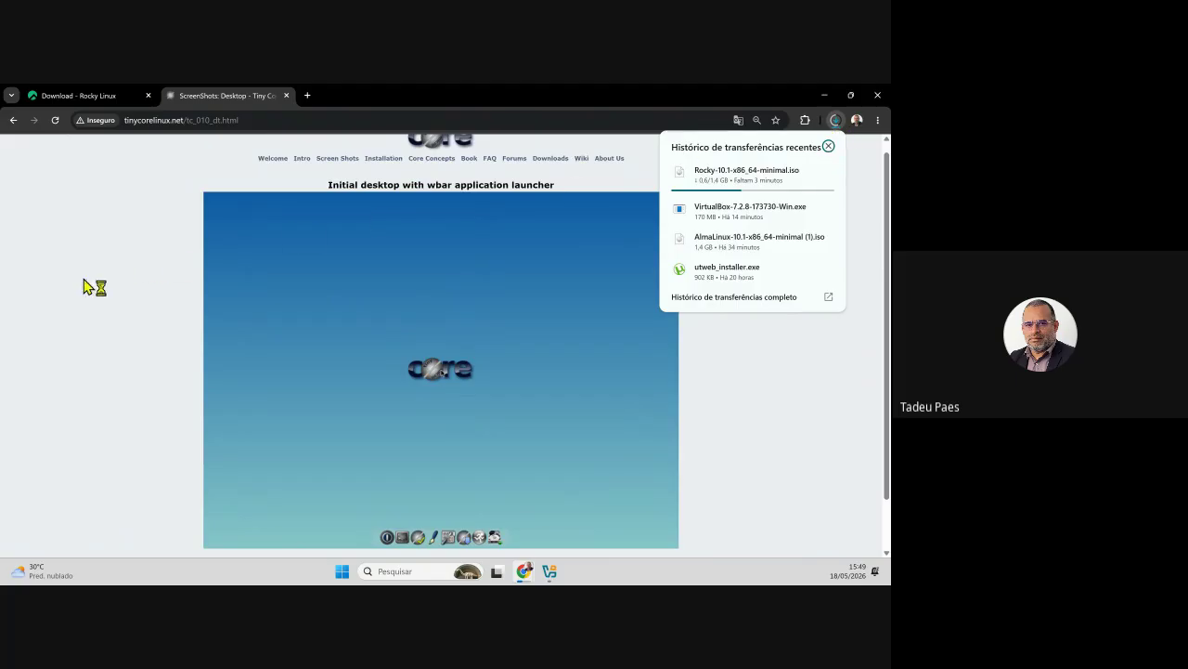
left_click(128, 365)
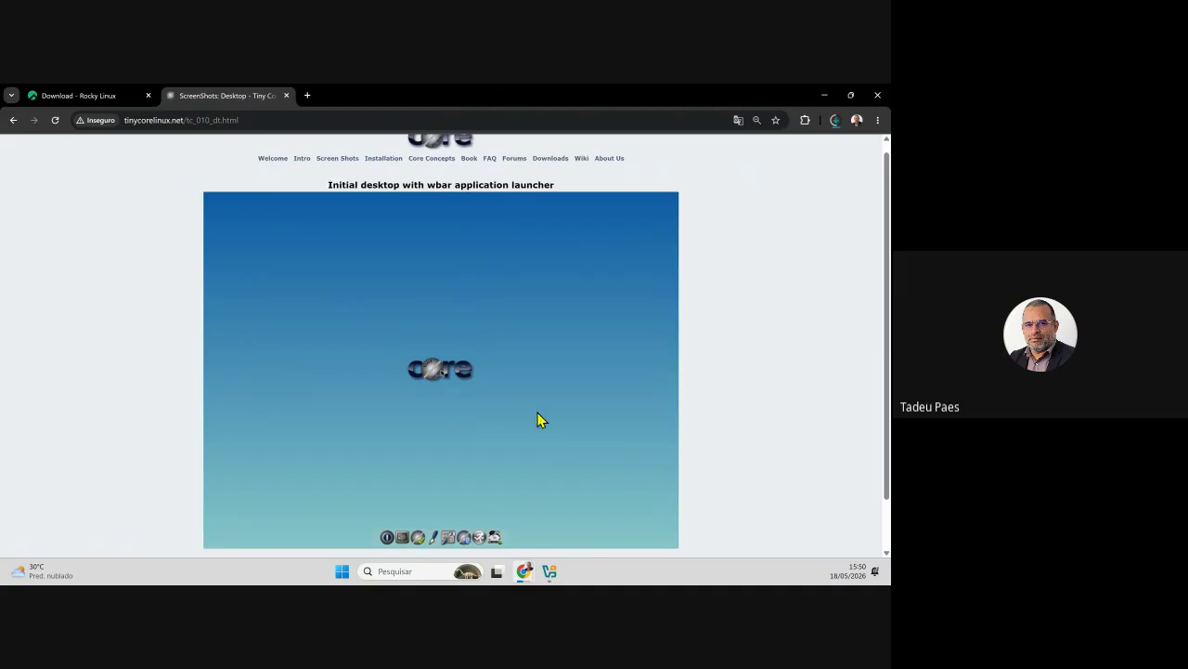
left_click(337, 159)
- Scroll the Tiny Core Screen Shots page, then check the Rocky ISO download at 0.8 of 1.4 GB
scroll(390, 376, "down", 3)
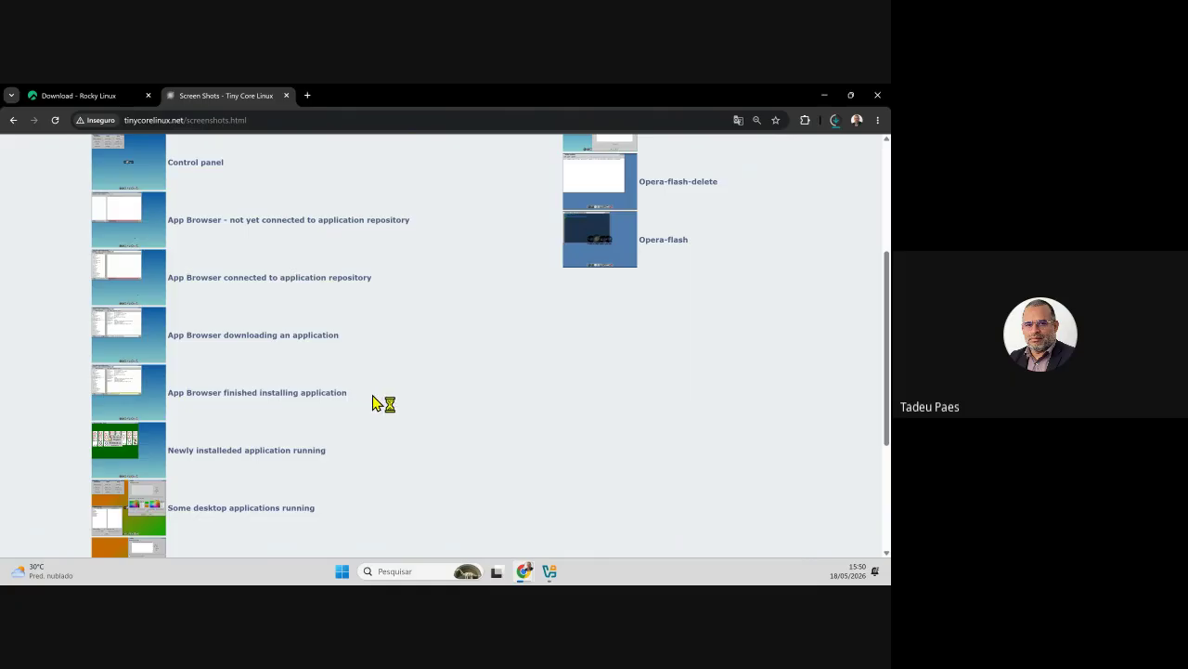
scroll(397, 407, "down", 3)
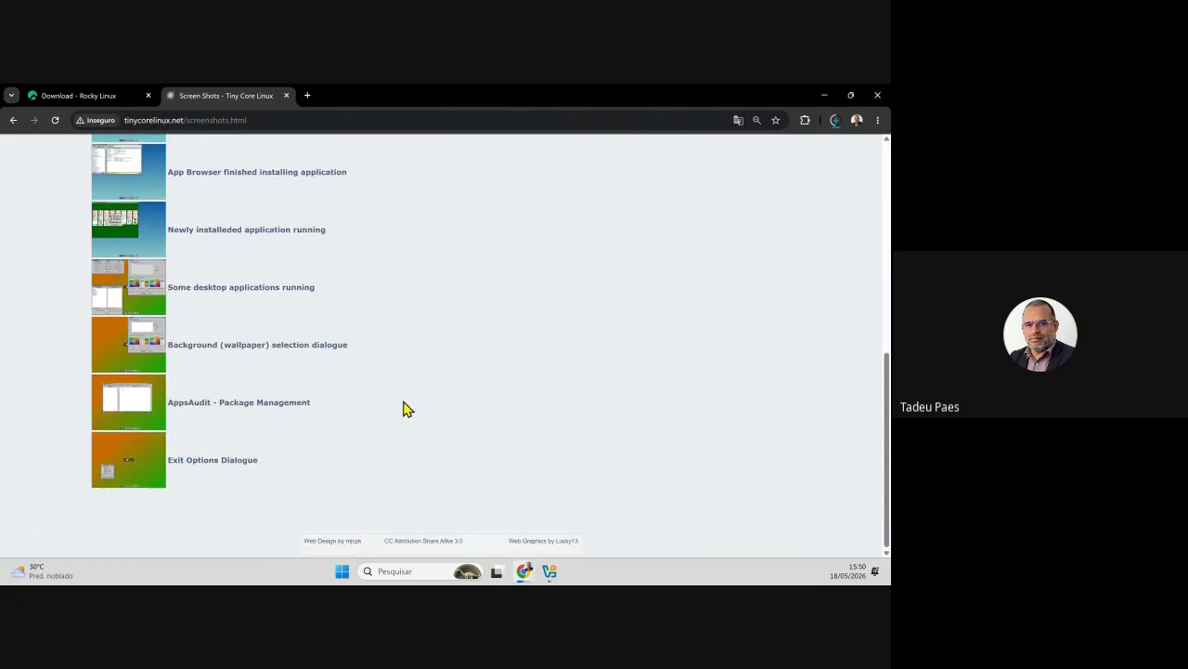
scroll(483, 411, "up", 5)
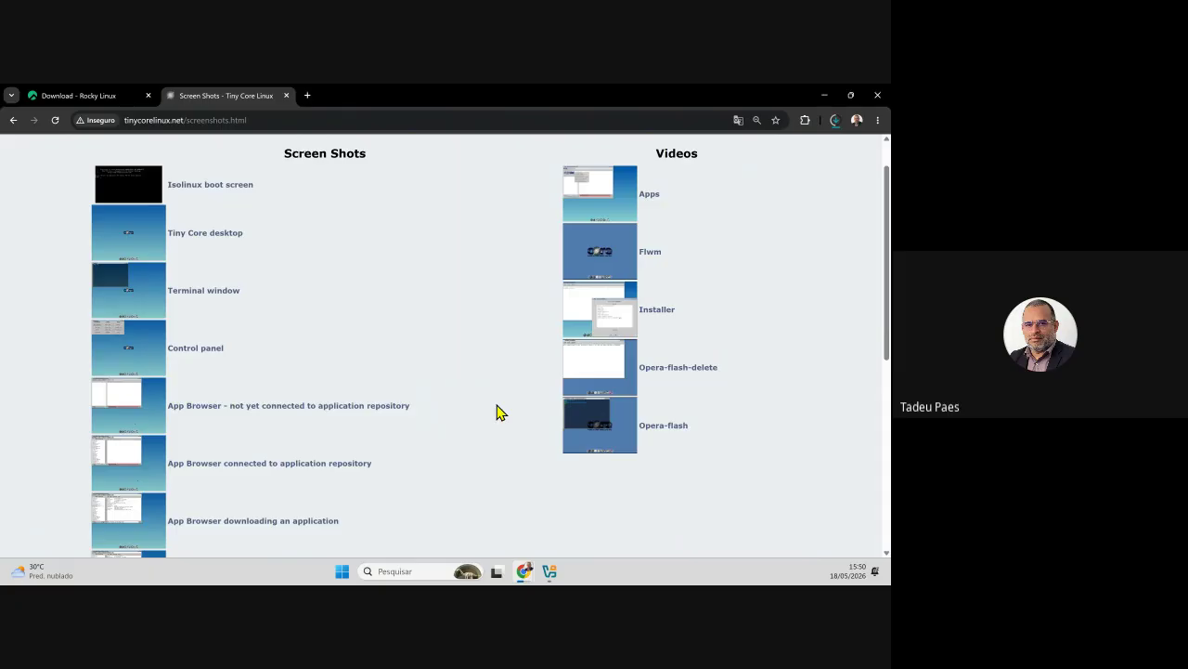
scroll(497, 412, "up", 1)
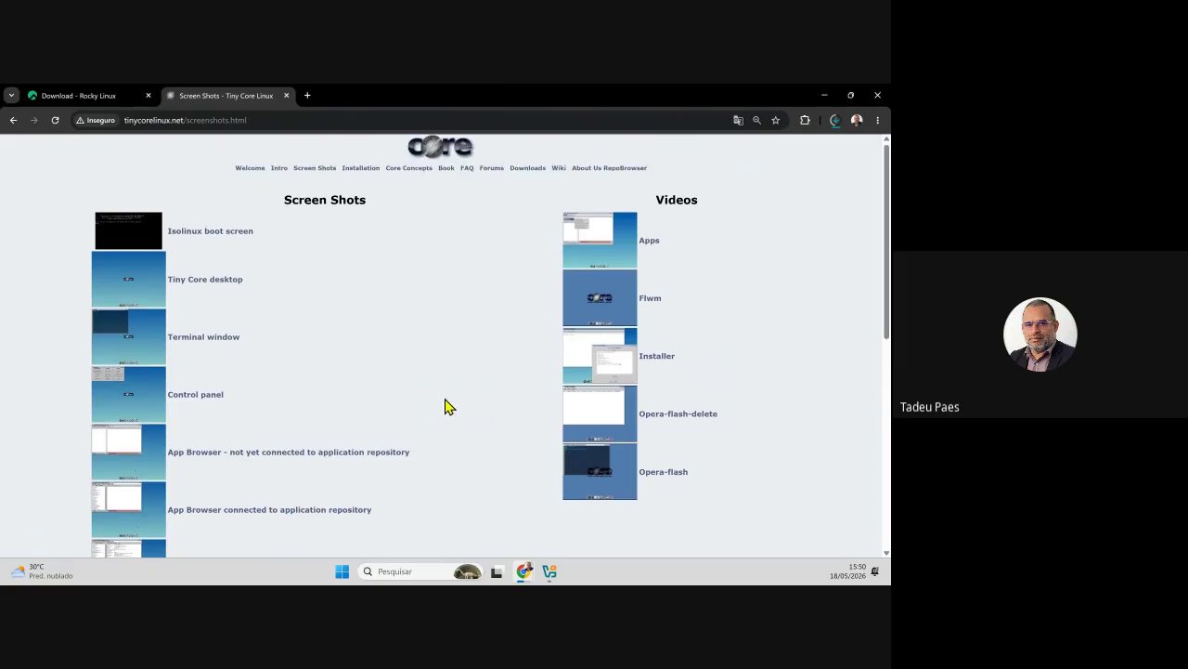
scroll(148, 364, "down", 2)
scroll(147, 364, "down", 2)
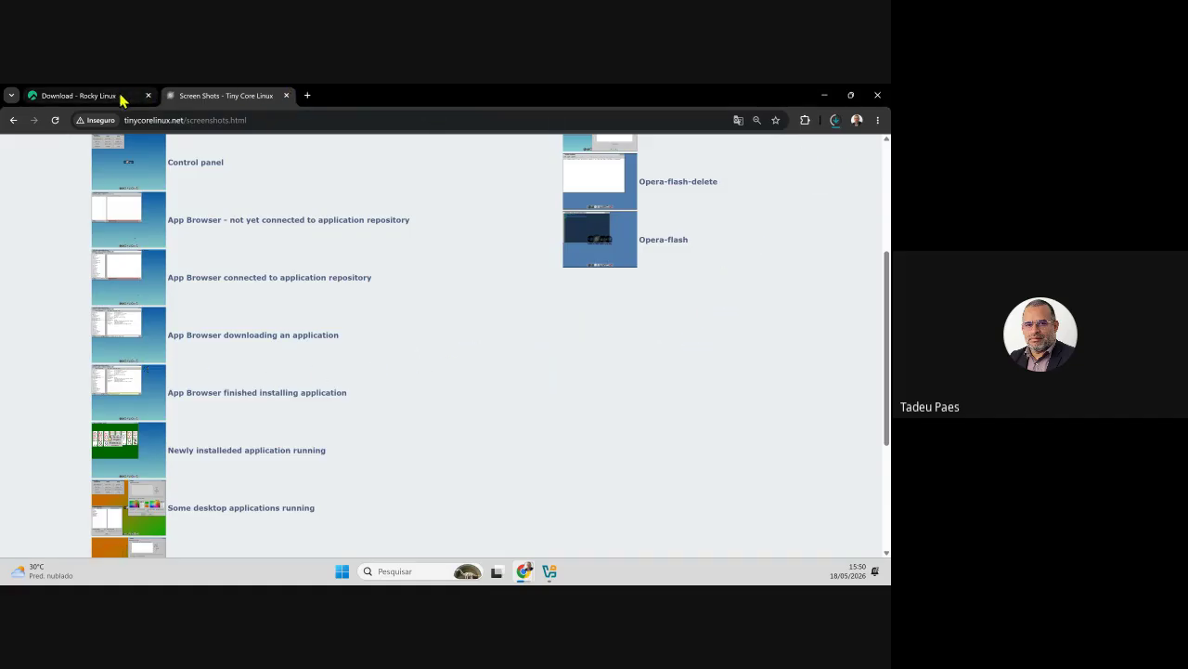
left_click(837, 121)
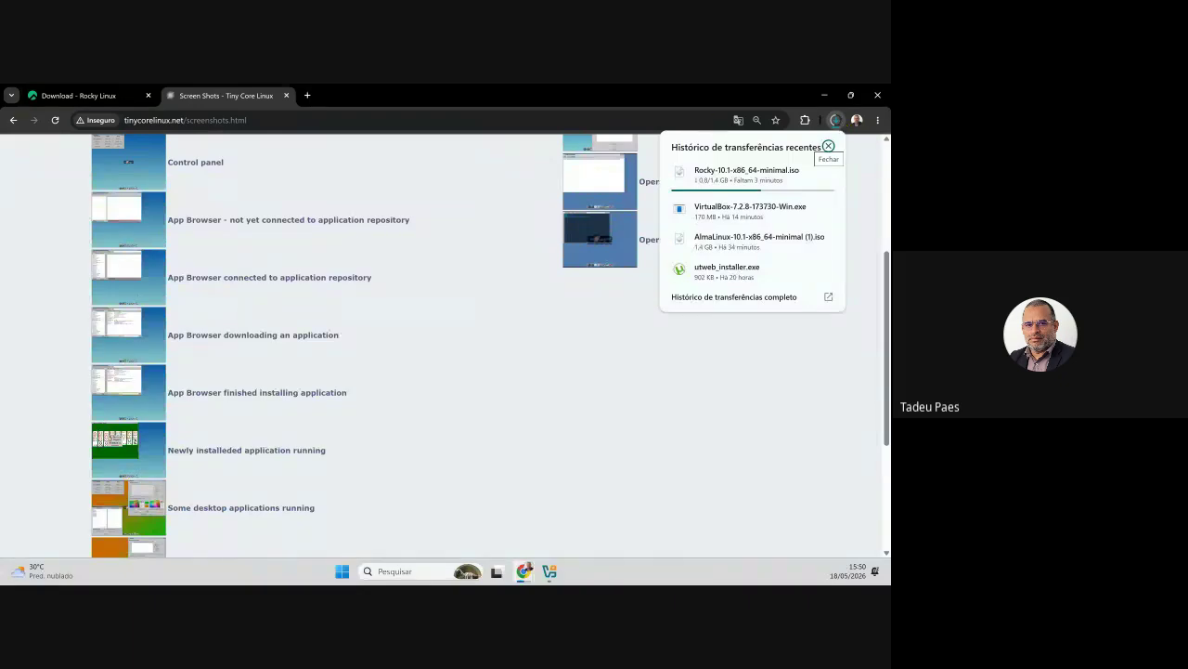
- Un-maximize VirtualBox Manager, minimize Chrome, and launch Gerenciador do Hyper-V by searching 'gere' in Start
left_click(550, 571)
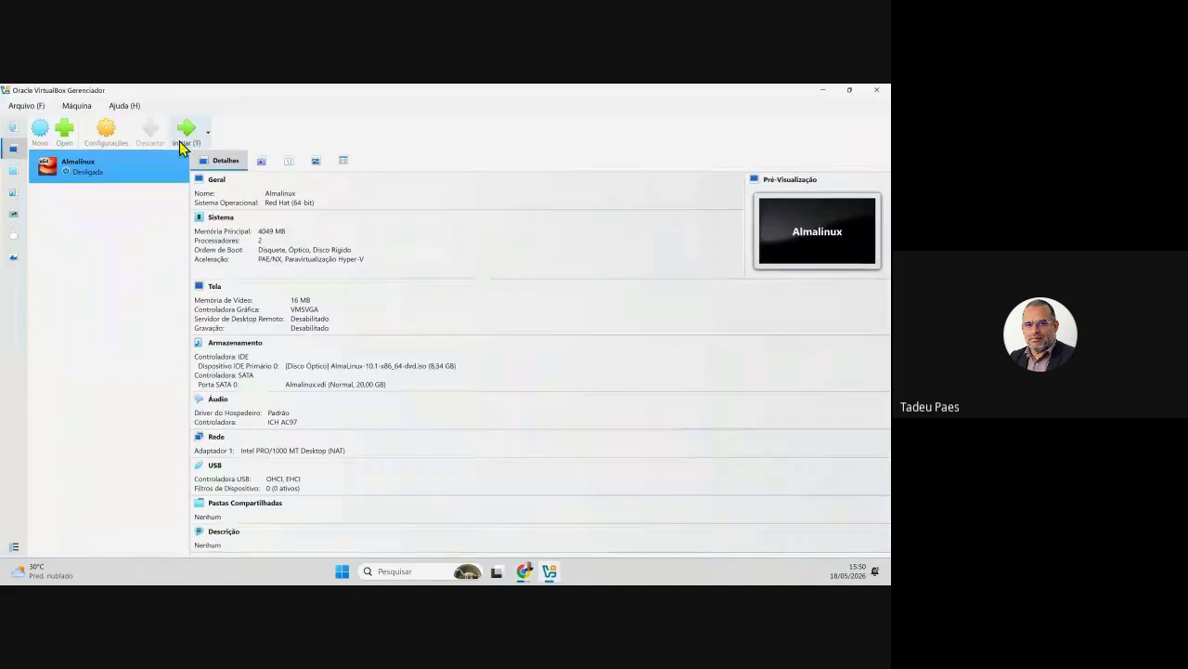
left_click_drag(306, 87, 0, 122)
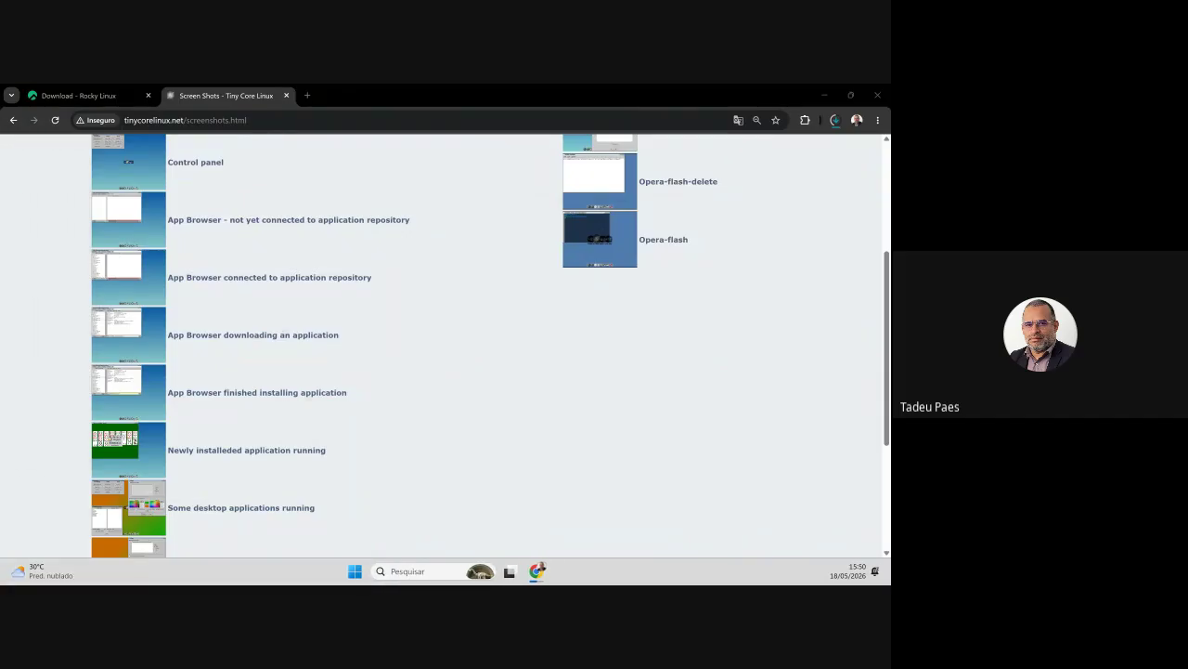
left_click(824, 95)
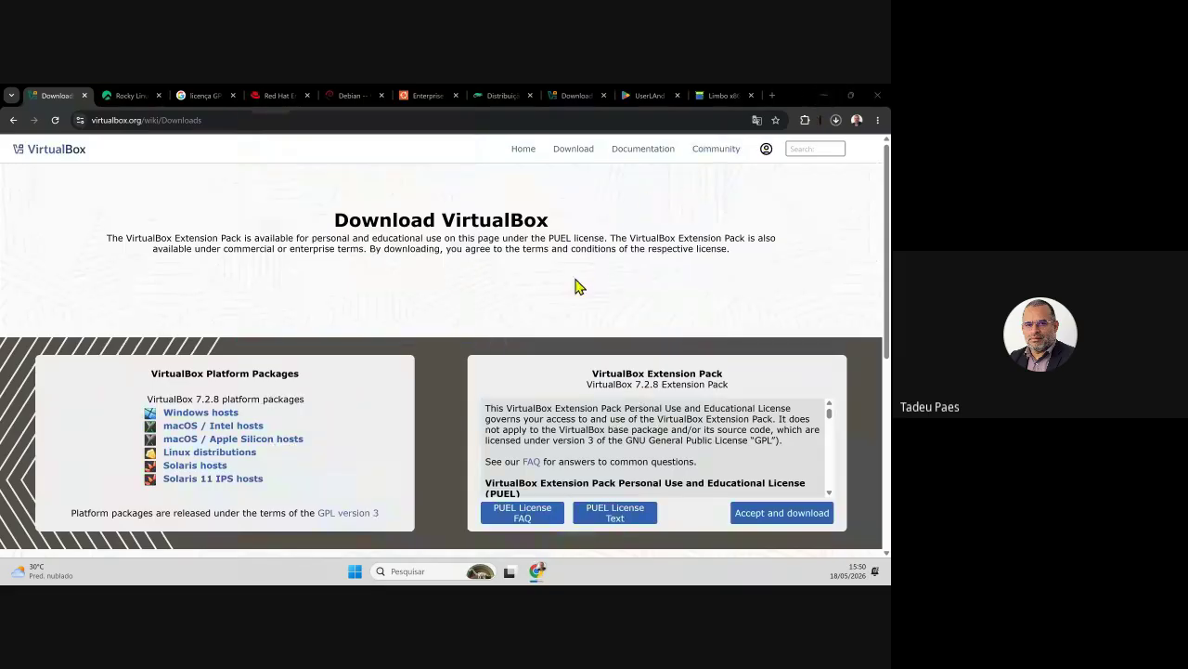
left_click(355, 571)
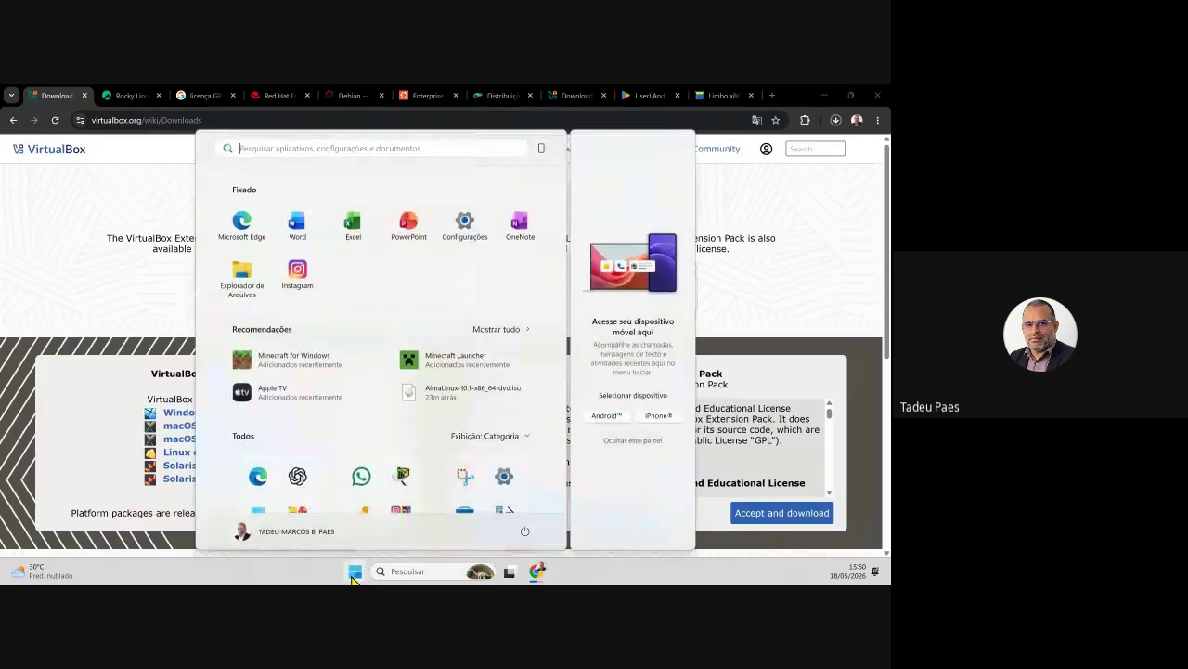
type("gere")
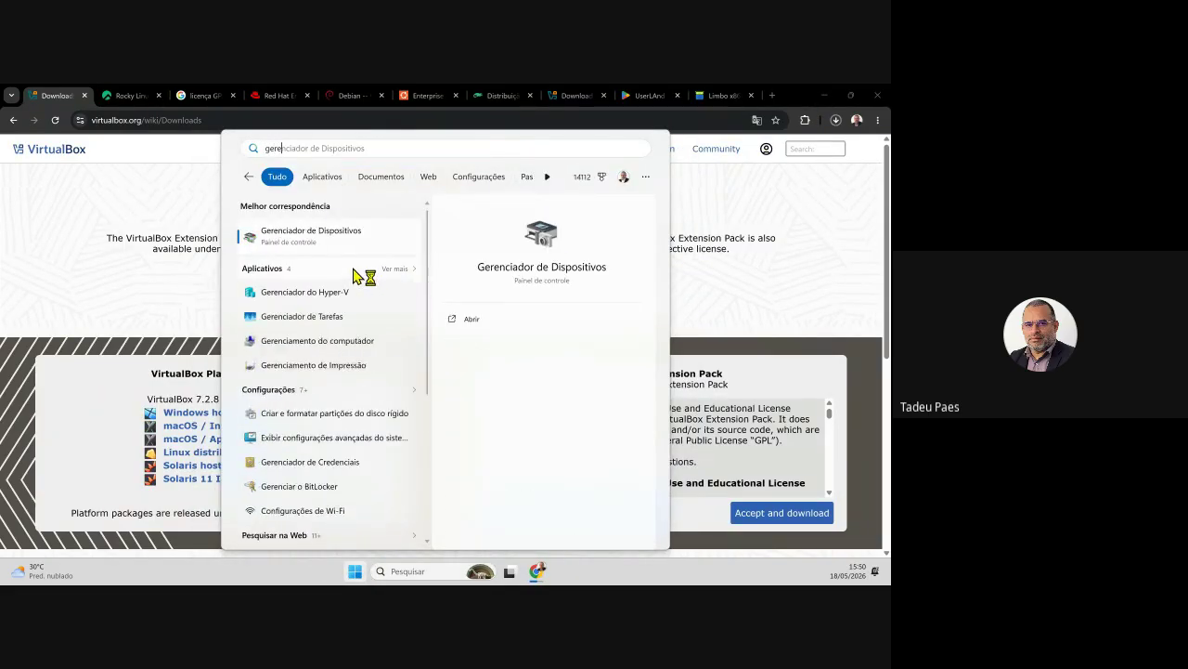
left_click(337, 293)
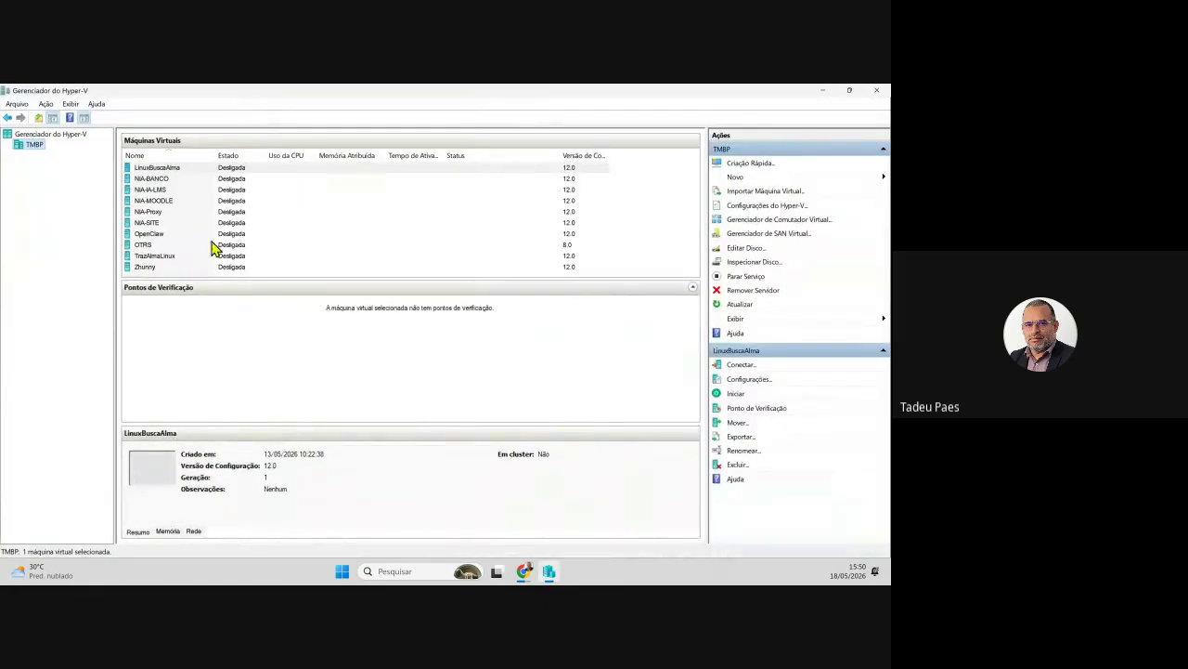
- Connect to the TrazAlmaLinux VM in Hyper-V Manager and power it on
left_click(173, 255)
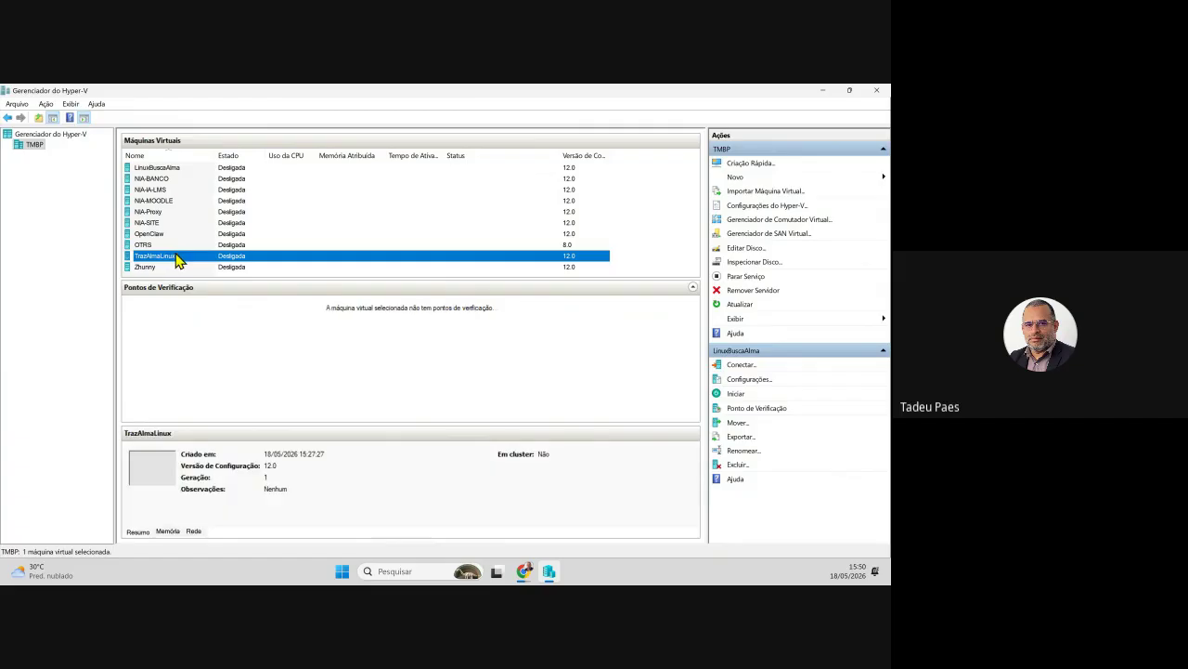
double_click(237, 258)
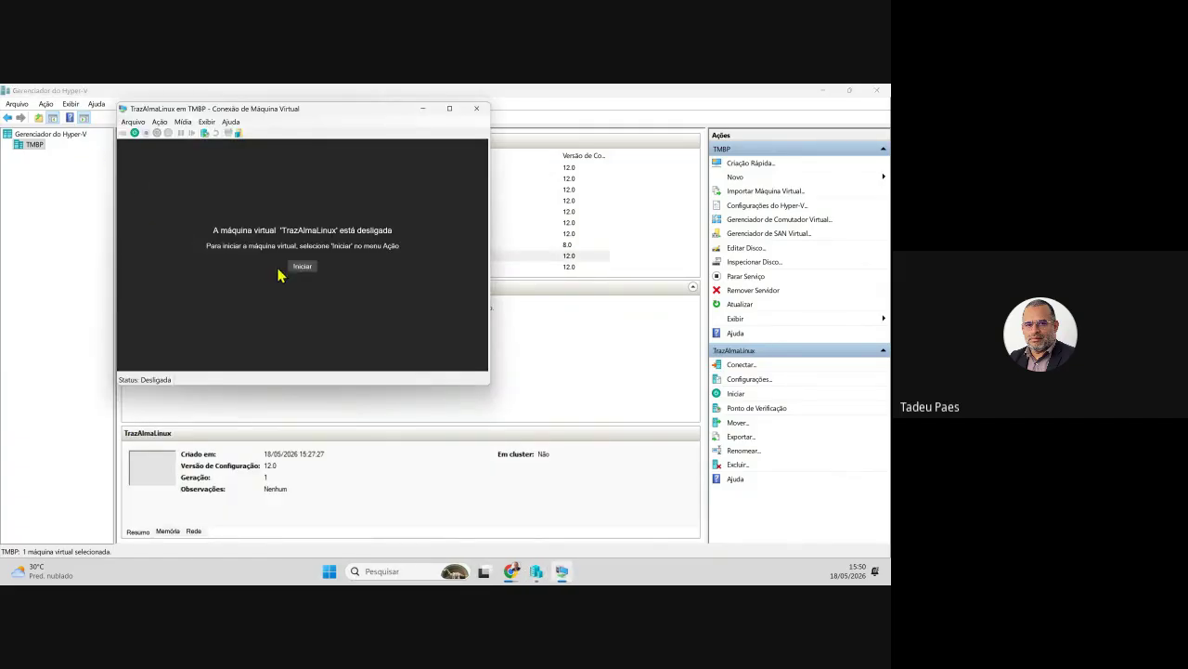
left_click(303, 266)
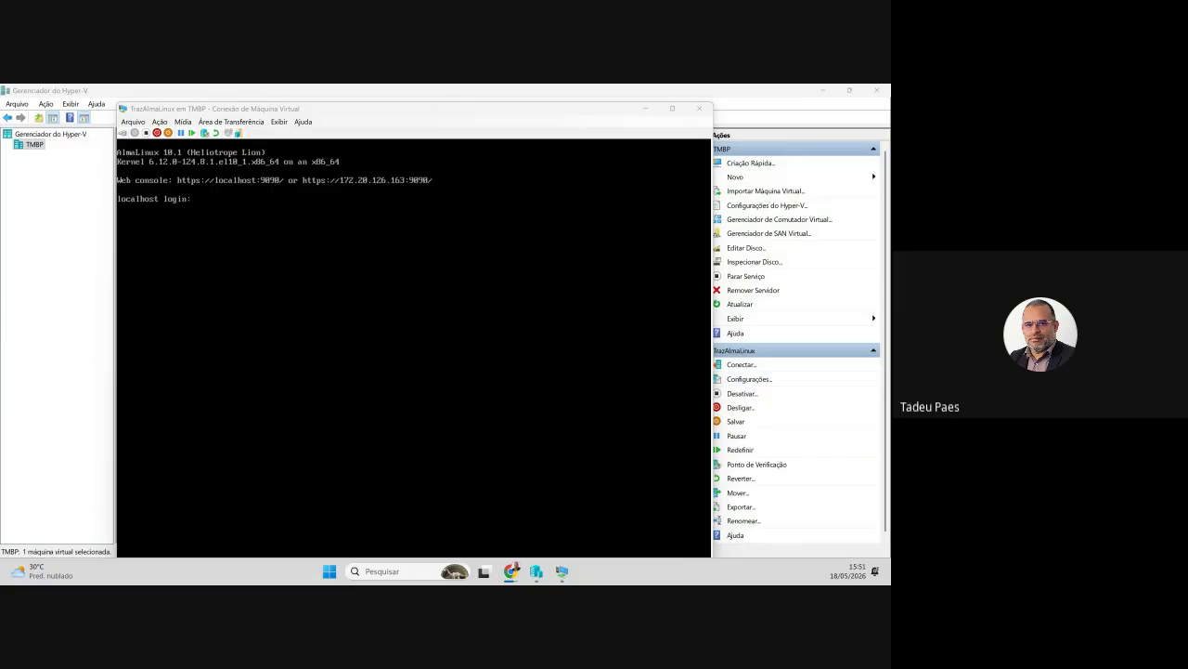
- Log in at the AlmaLinux 10.1 console with the username and password, then switch to Chrome
left_click(243, 232)
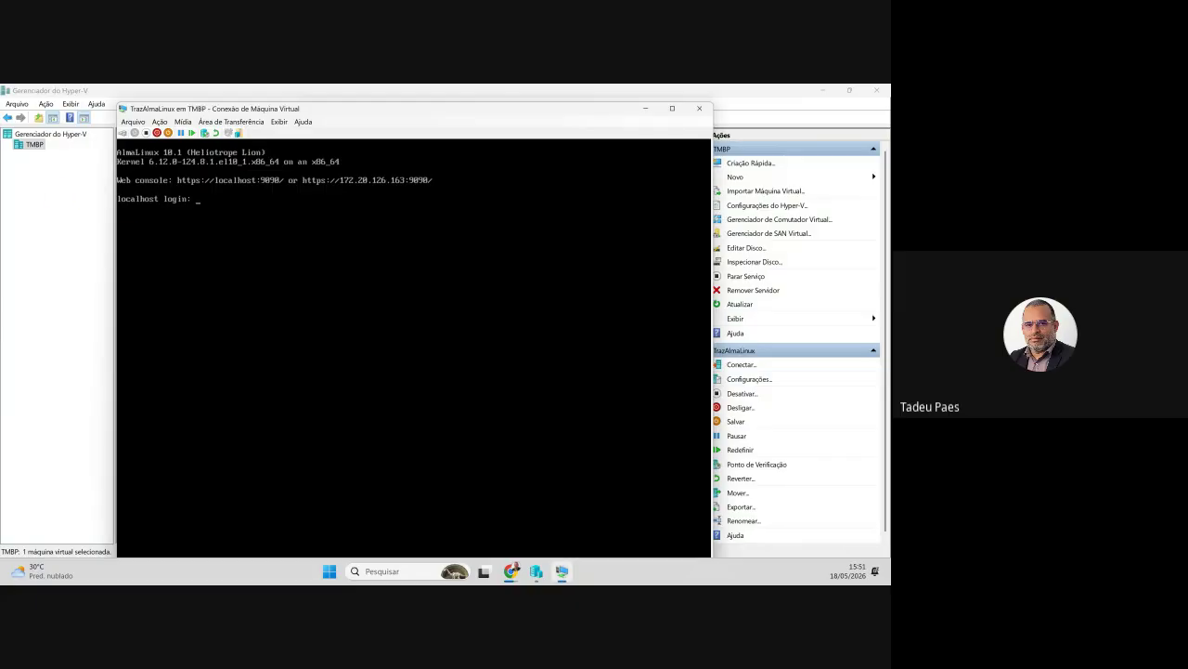
type("uporte")
key("Return")
key("Return")
key("Return")
key("Return")
key("Return")
key("Return")
key("Return")
type("clear")
key("Return")
key("Return")
key("Return")
key("Return")
key("Return")
key("Return")
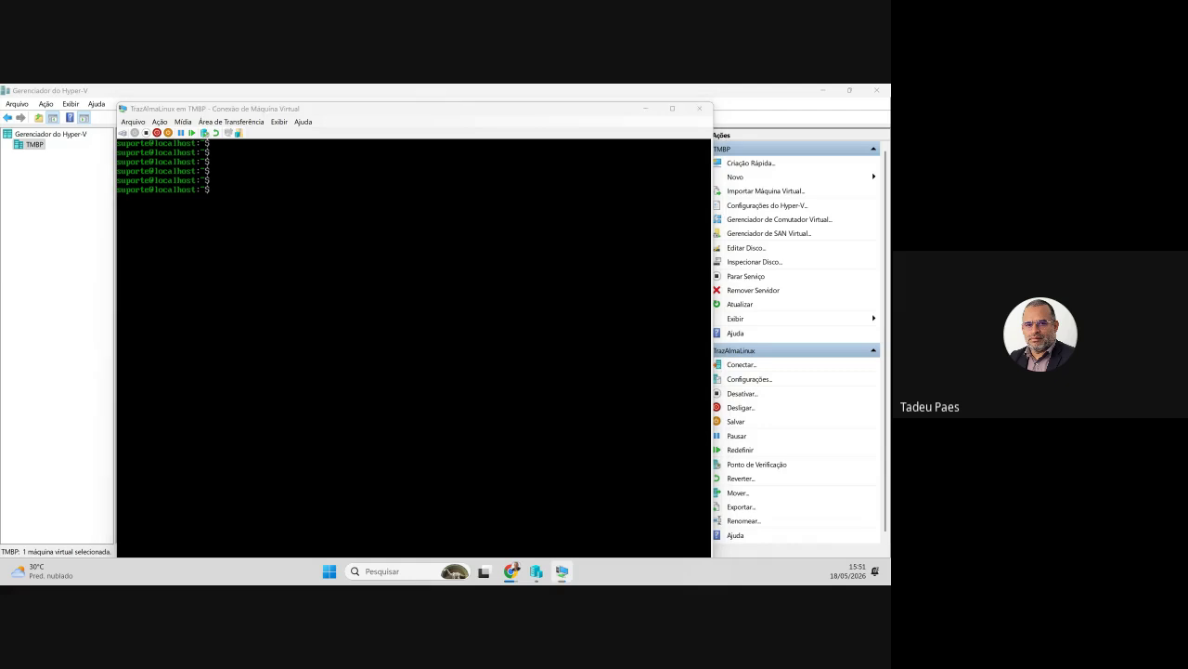
key("alt+Tab")
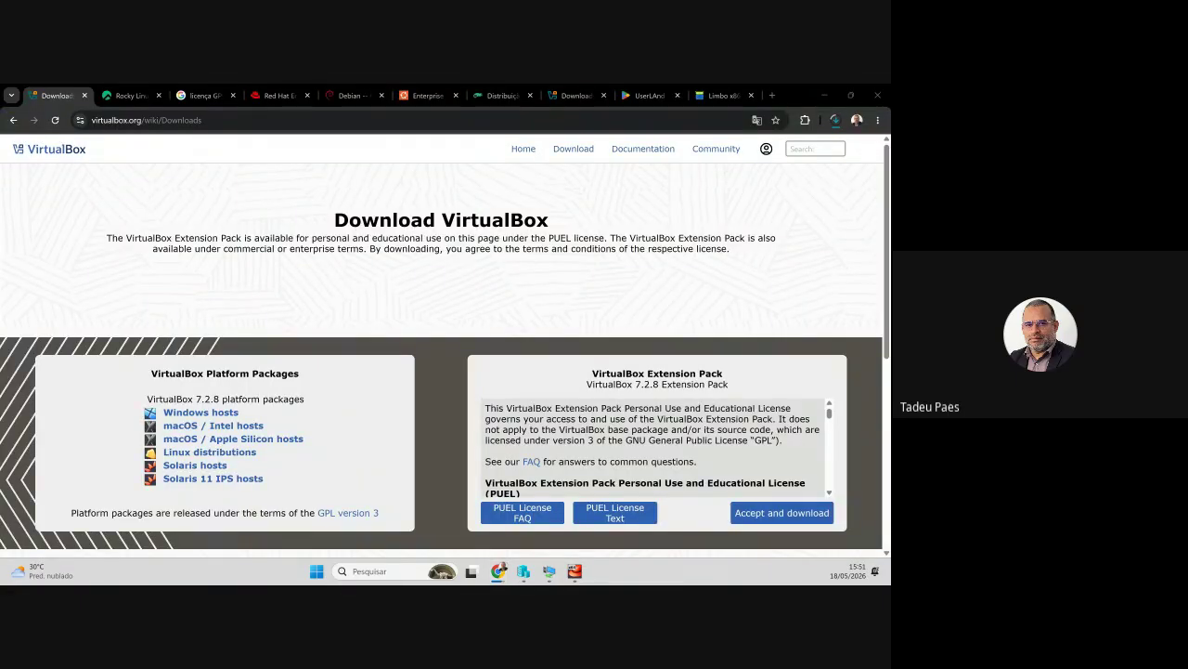
- Check the Rocky ISO download progress, then bring the TrazAlmaLinux console back in front of Chrome
left_click(835, 121)
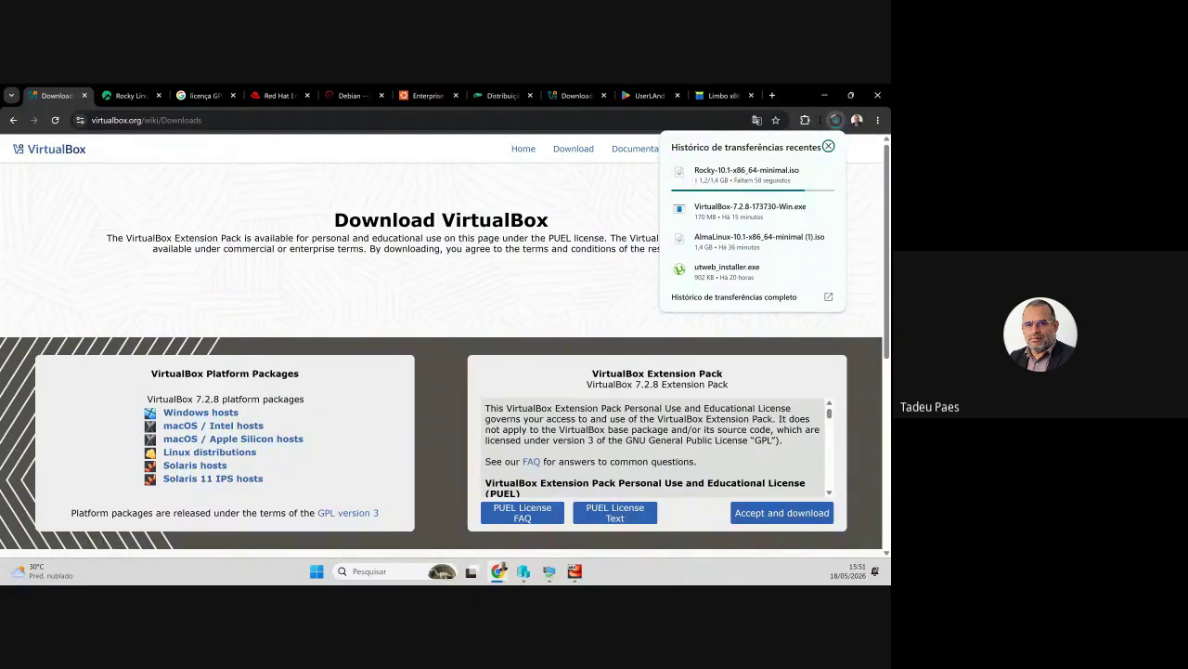
key("Escape")
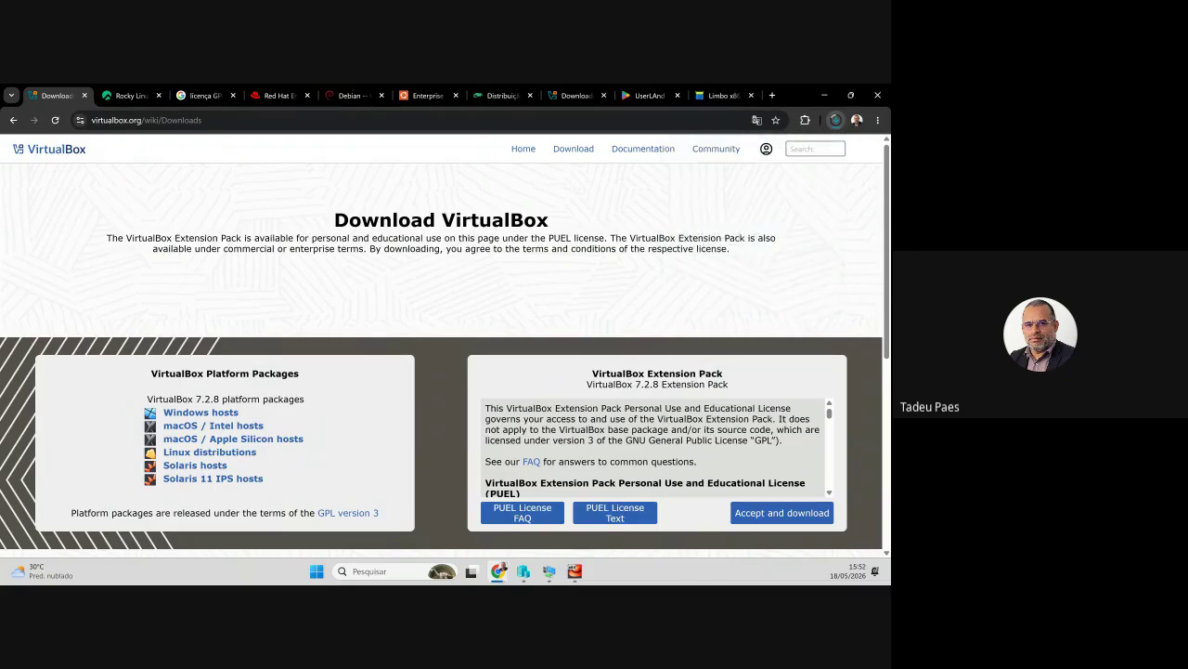
left_click(549, 571)
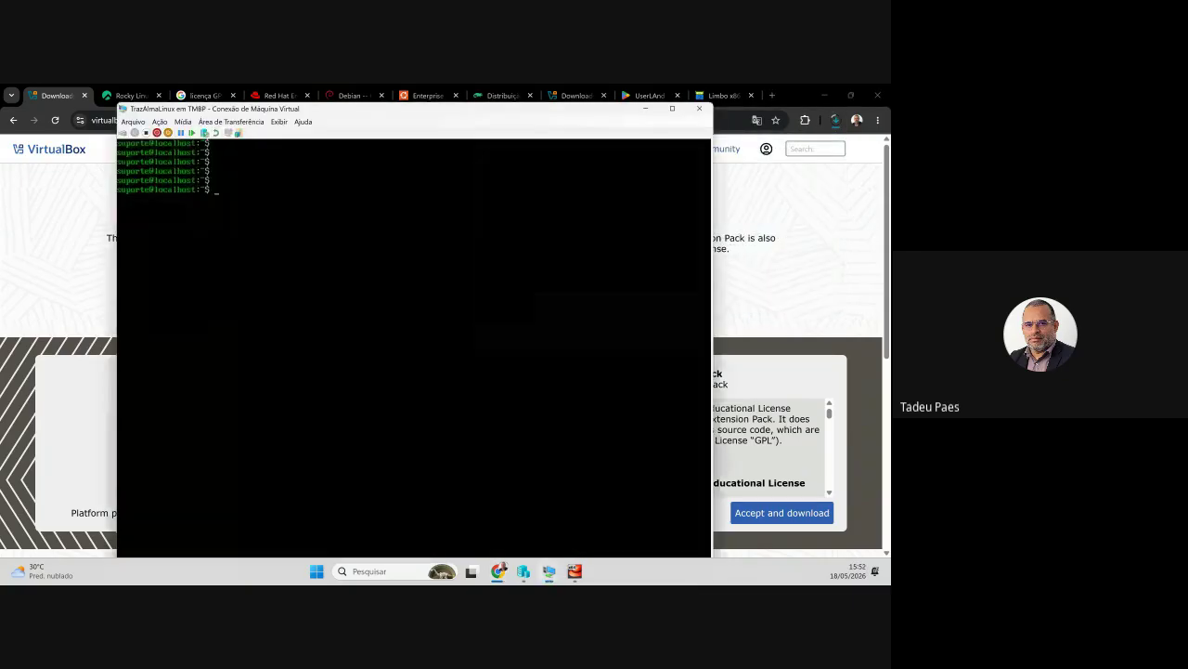
left_click(575, 571)
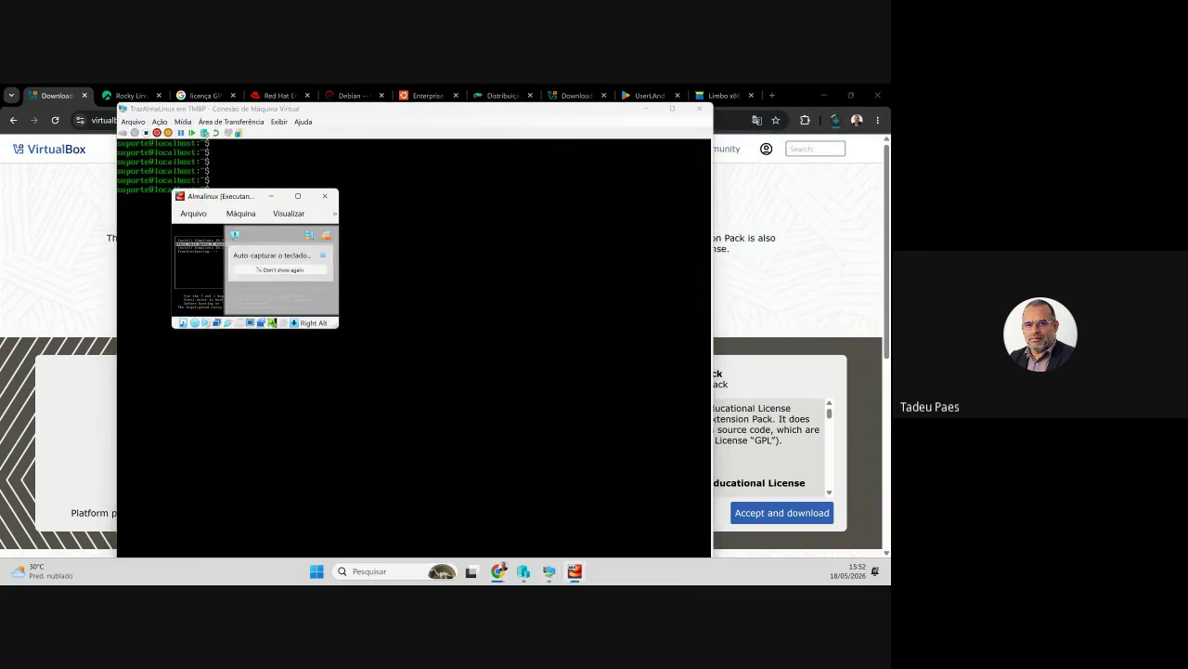
left_click_drag(237, 202, 2, 409)
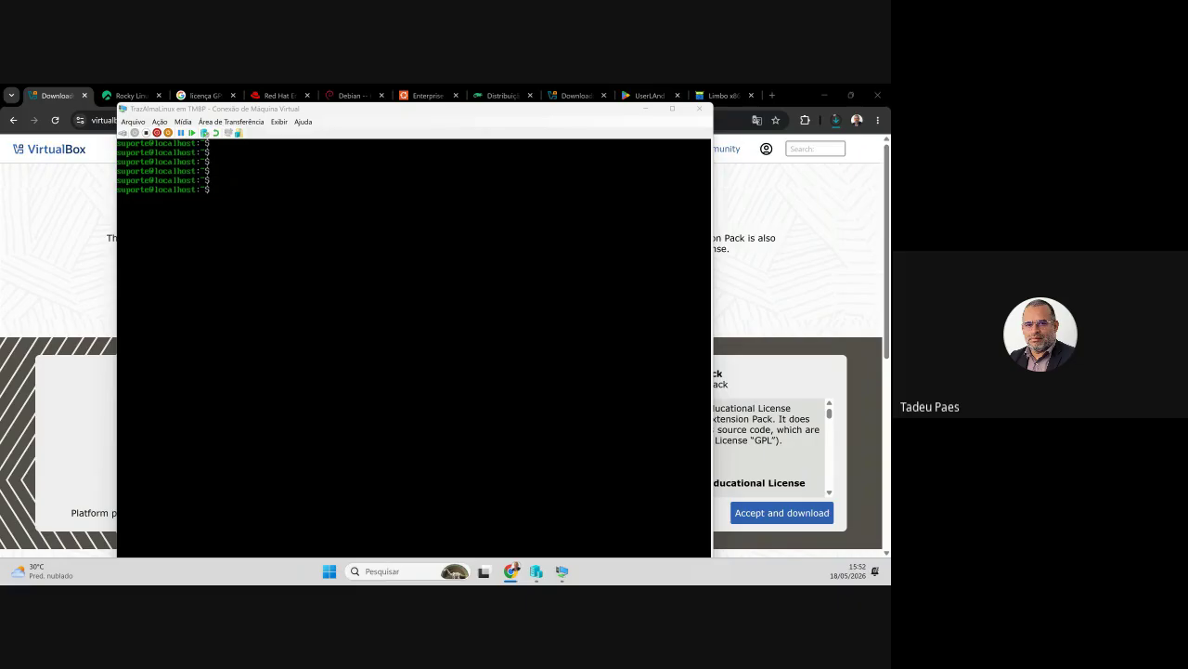
left_click(414, 348)
- Turn off TrazAlmaLinux, close its connection window, and glance at Chrome's recent downloads list
left_click(149, 135)
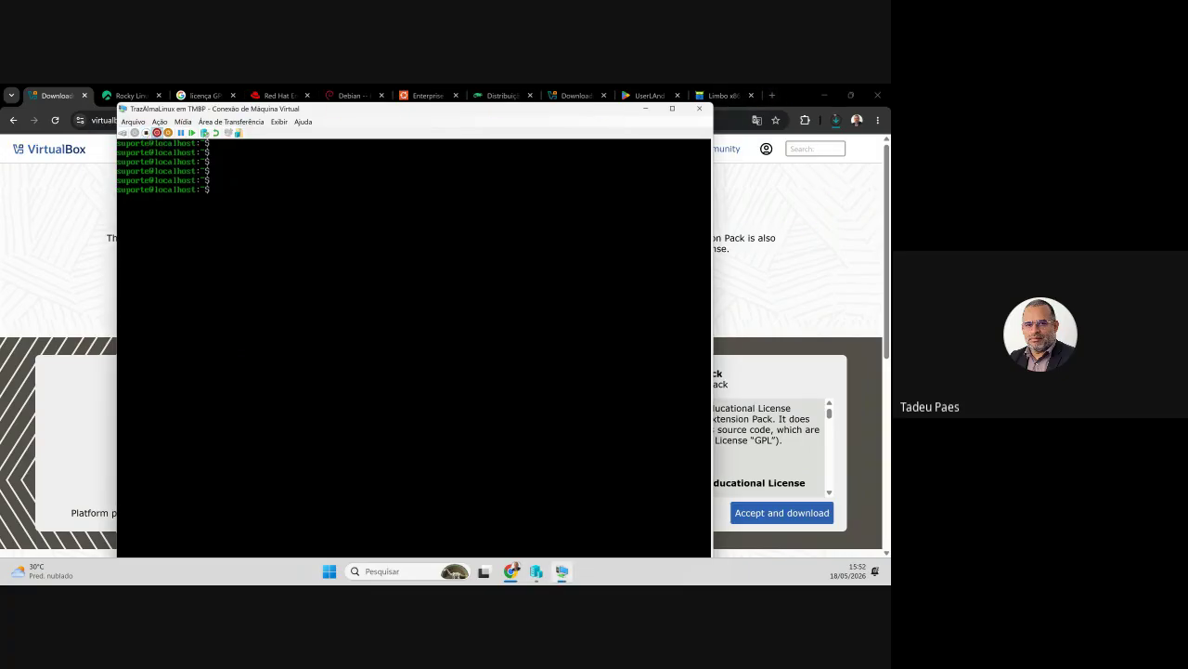
left_click(147, 133)
left_click(452, 372)
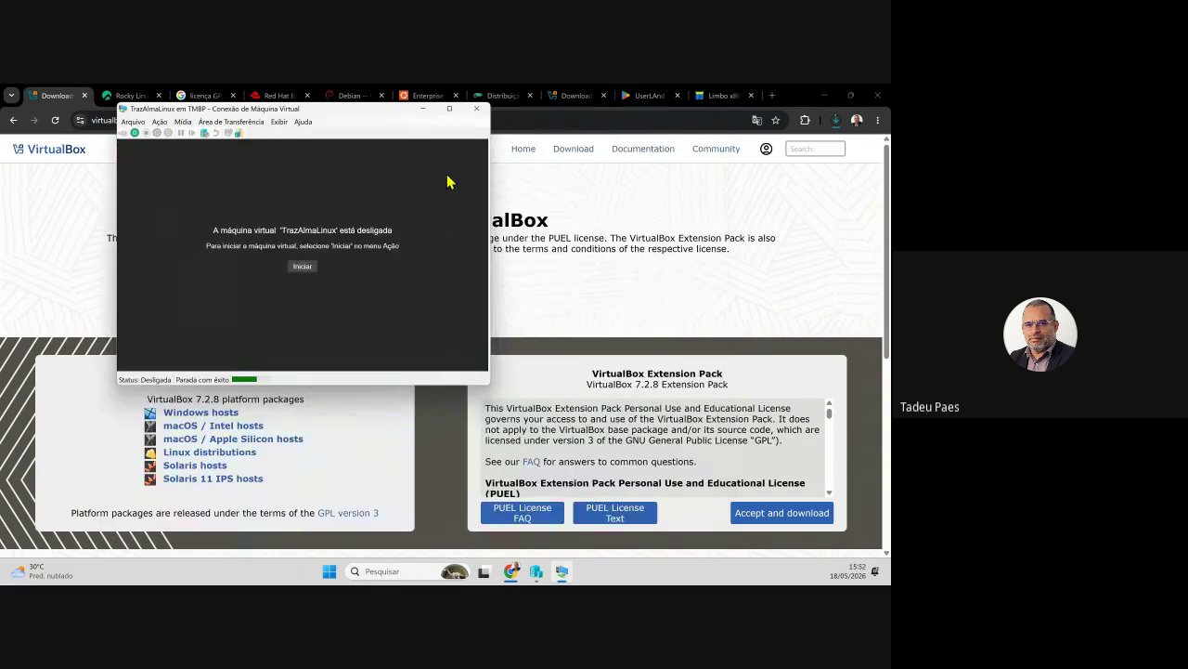
left_click(479, 110)
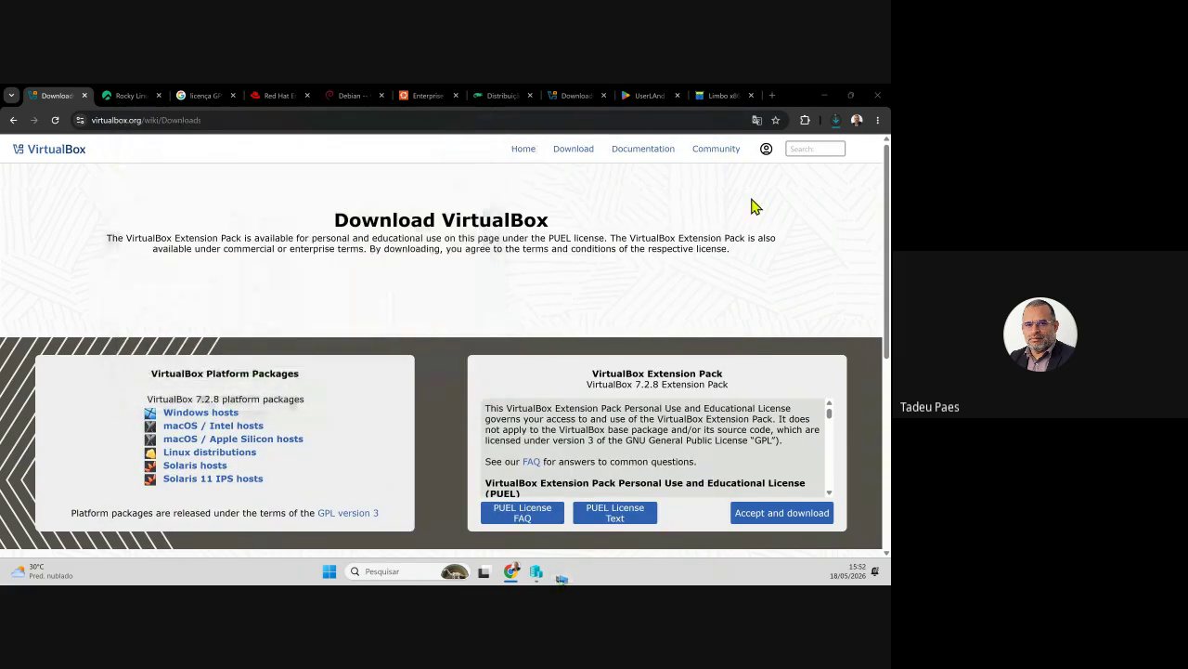
left_click(835, 120)
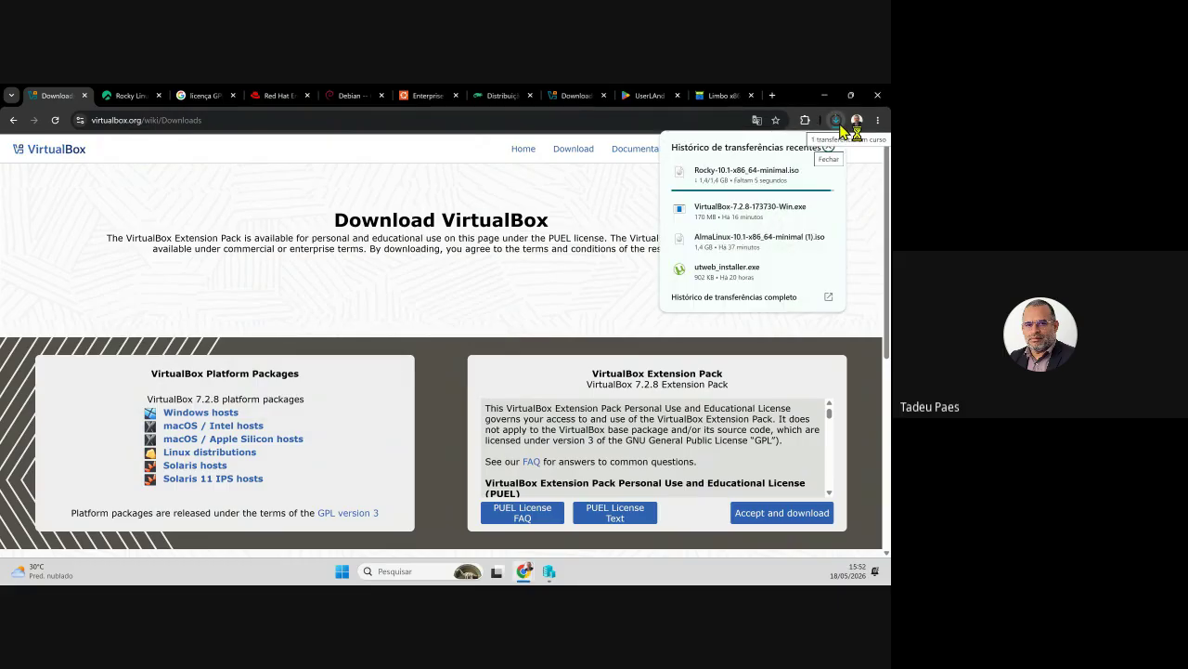
left_click(287, 298)
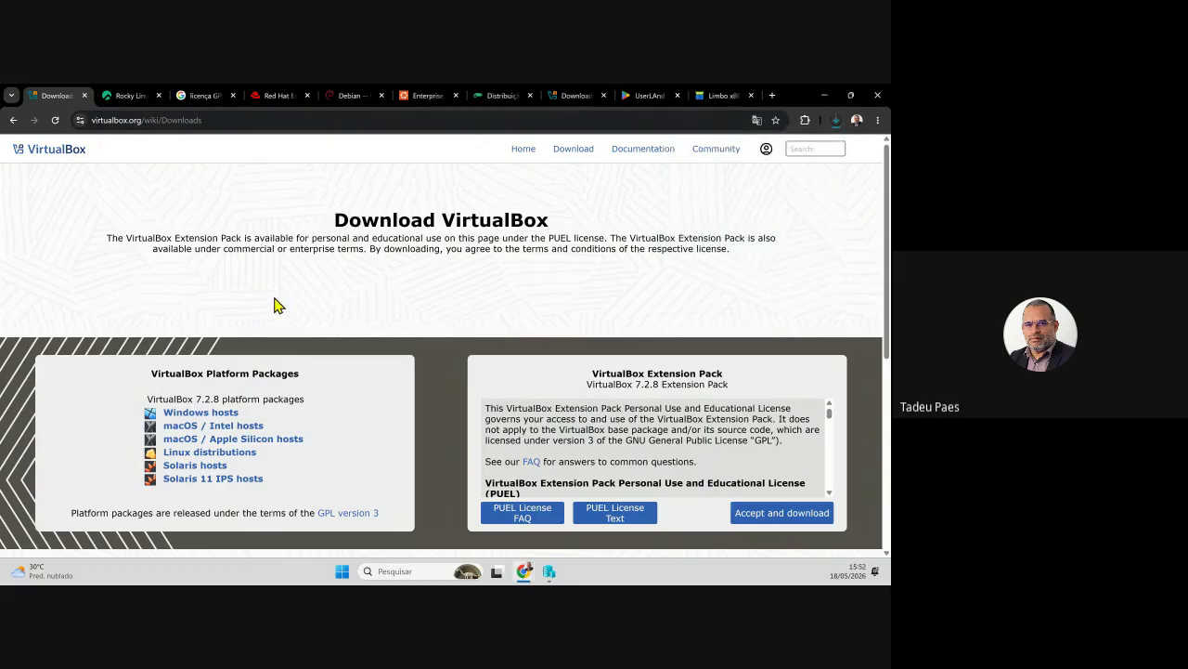